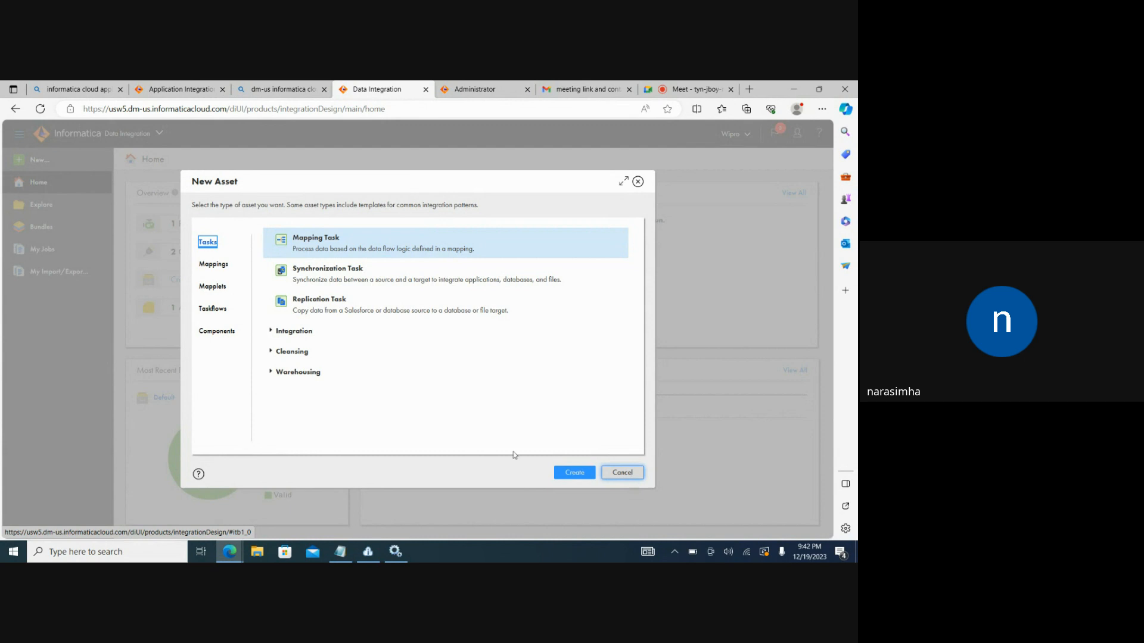
Step: Create a new mapping and name it m_SRC_TGT_AGG
click(207, 268)
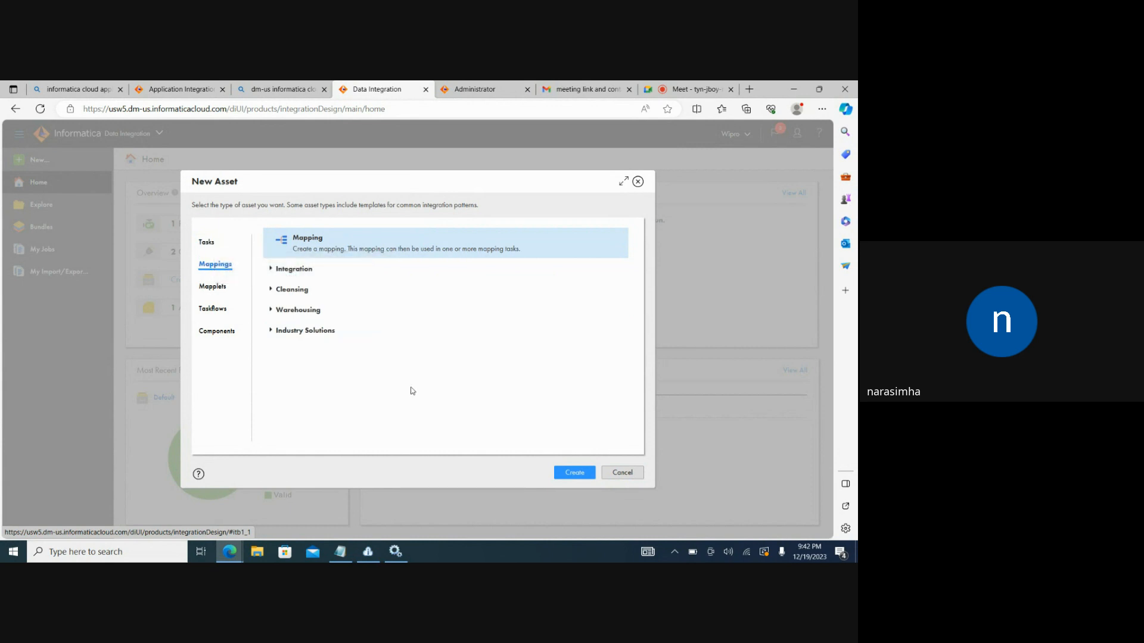
click(574, 473)
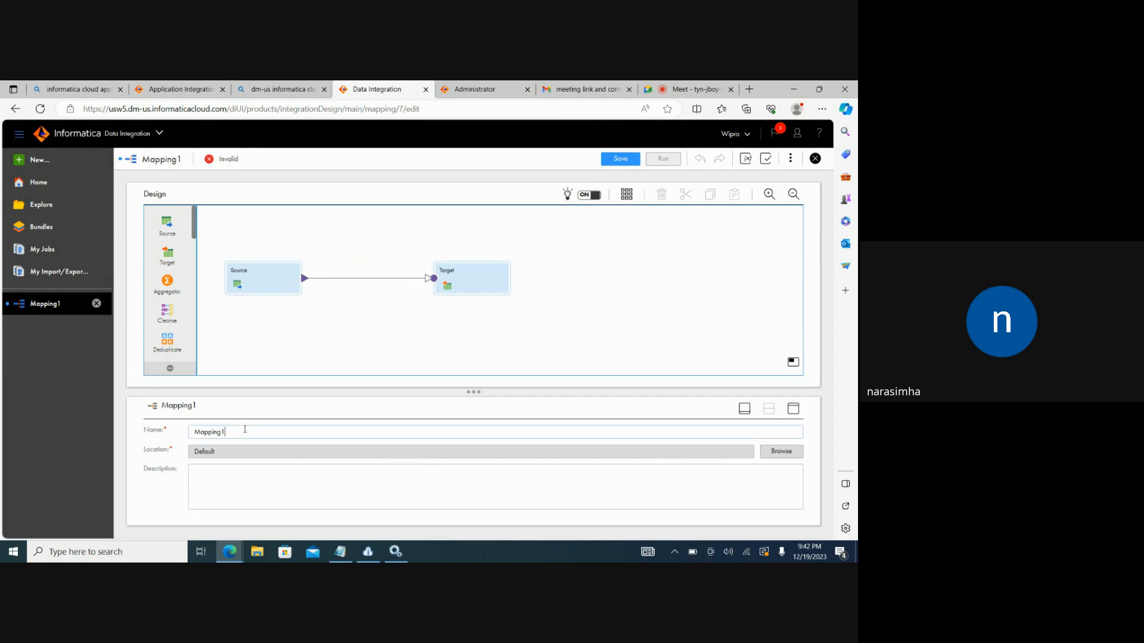
key(BackSpace)
key(BackSpace)
key(BackSpace)
key(BackSpace)
key(BackSpace)
key(BackSpace)
key(BackSpace)
key(BackSpace)
text(M)
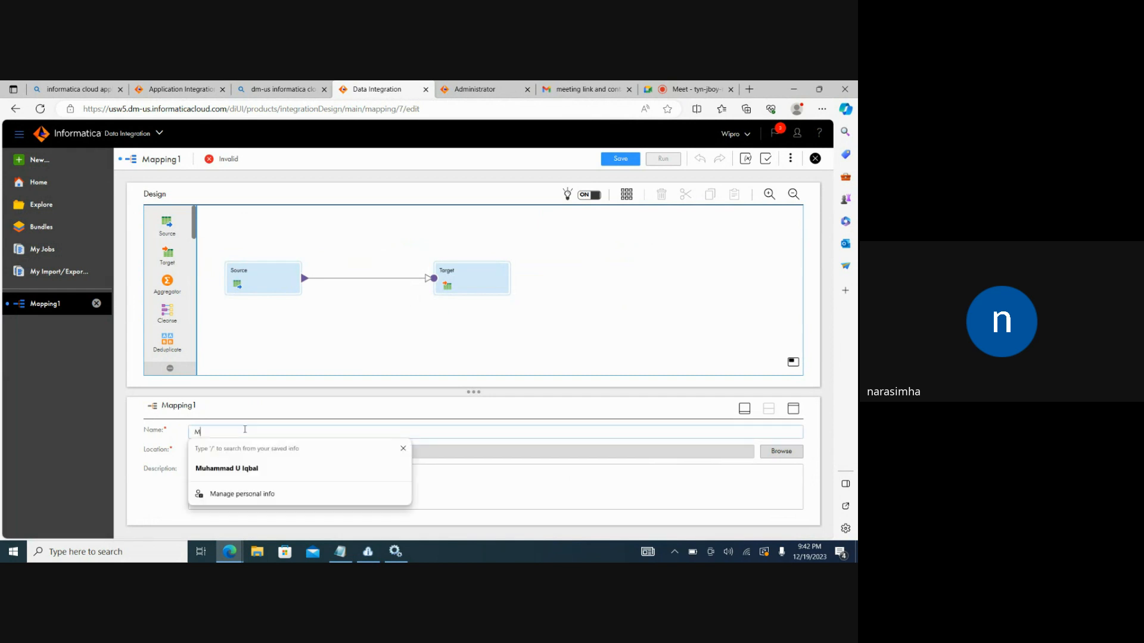
text(appin)
key(BackSpace)
key(BackSpace)
key(BackSpace)
key(BackSpace)
key(BackSpace)
key(BackSpace)
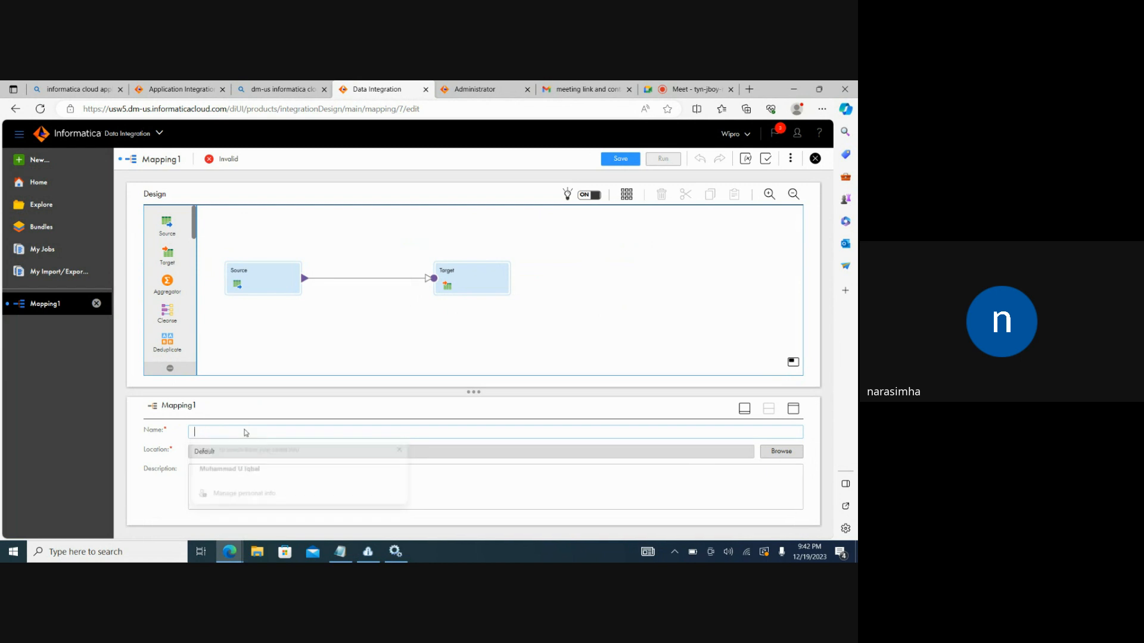
text(m_SRC_)
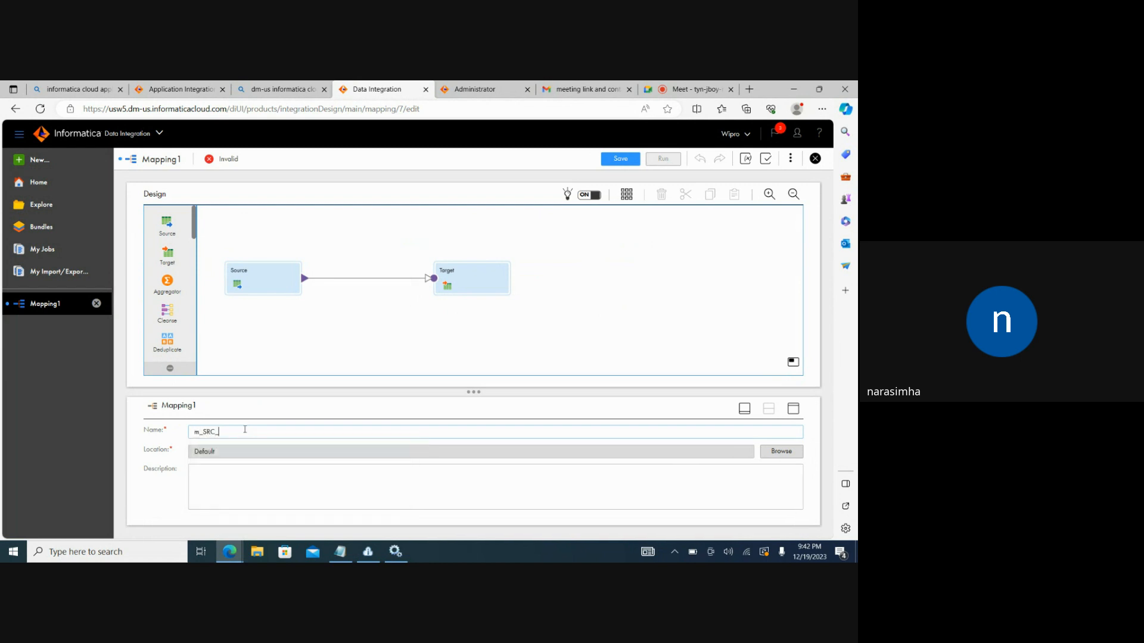
text(TGT_AGG)
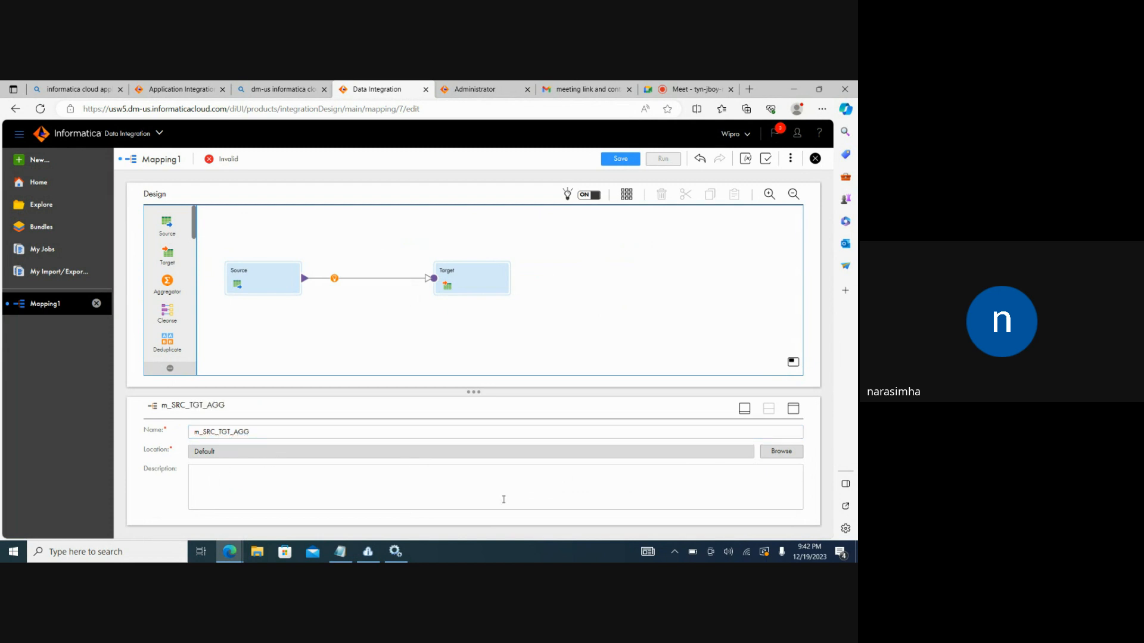
click(287, 498)
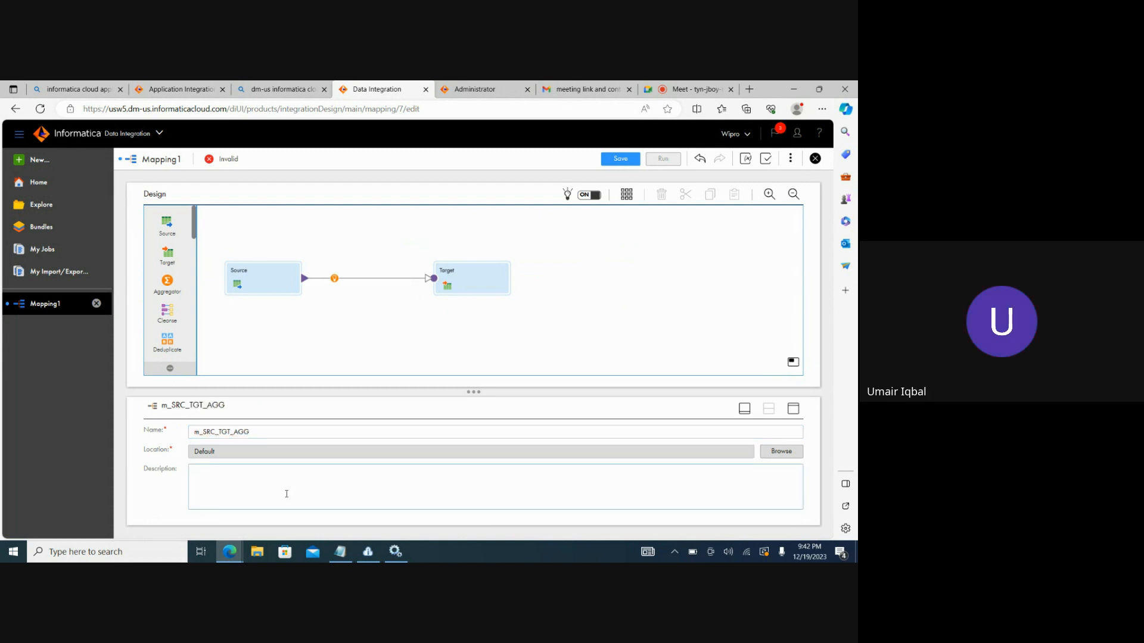
Step: Open the source details of the mapping's Source transformation
click(256, 277)
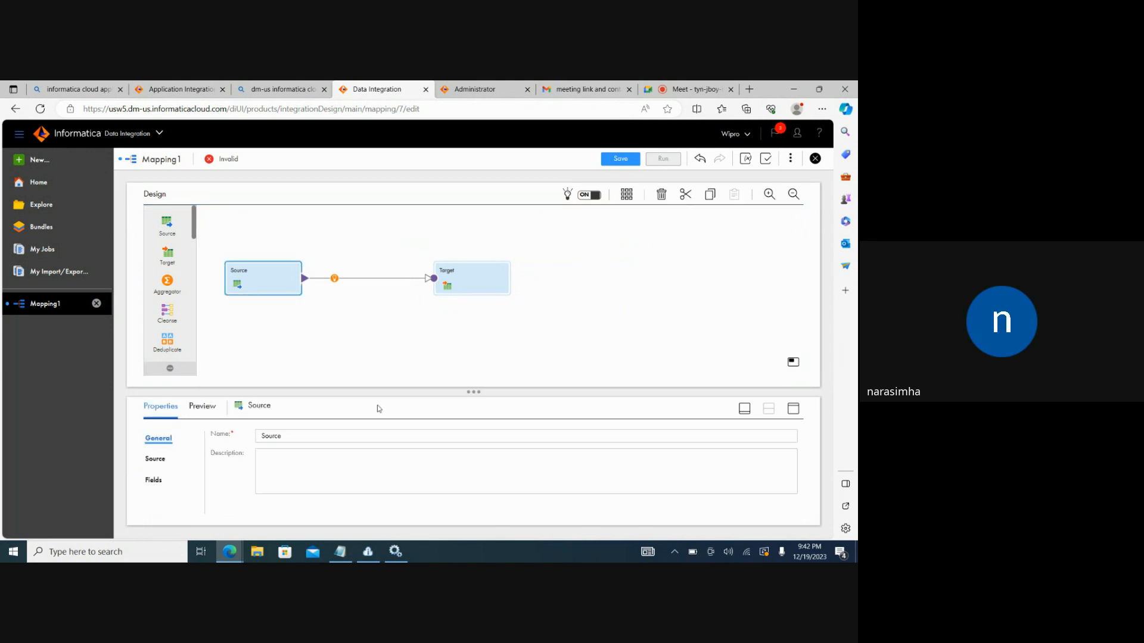
click(157, 460)
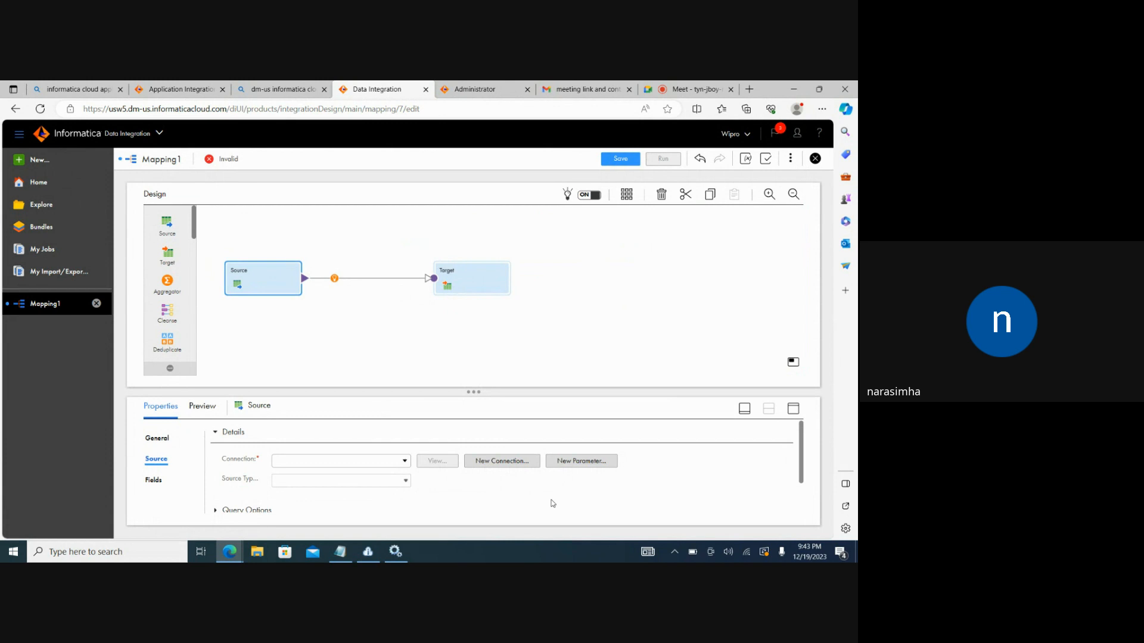
click(405, 464)
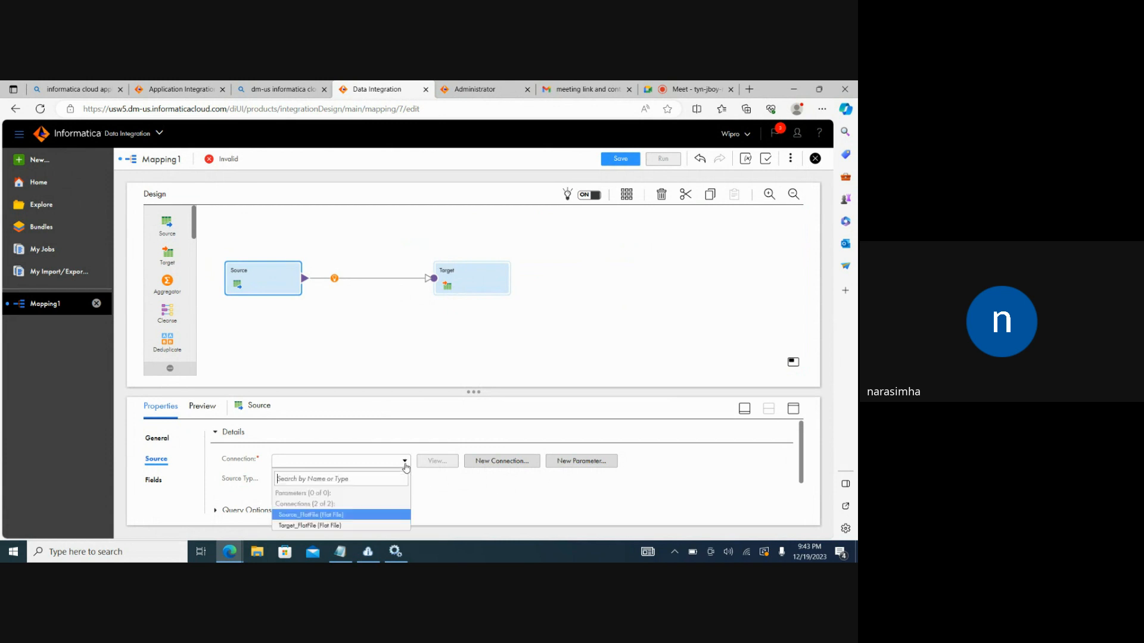
click(405, 464)
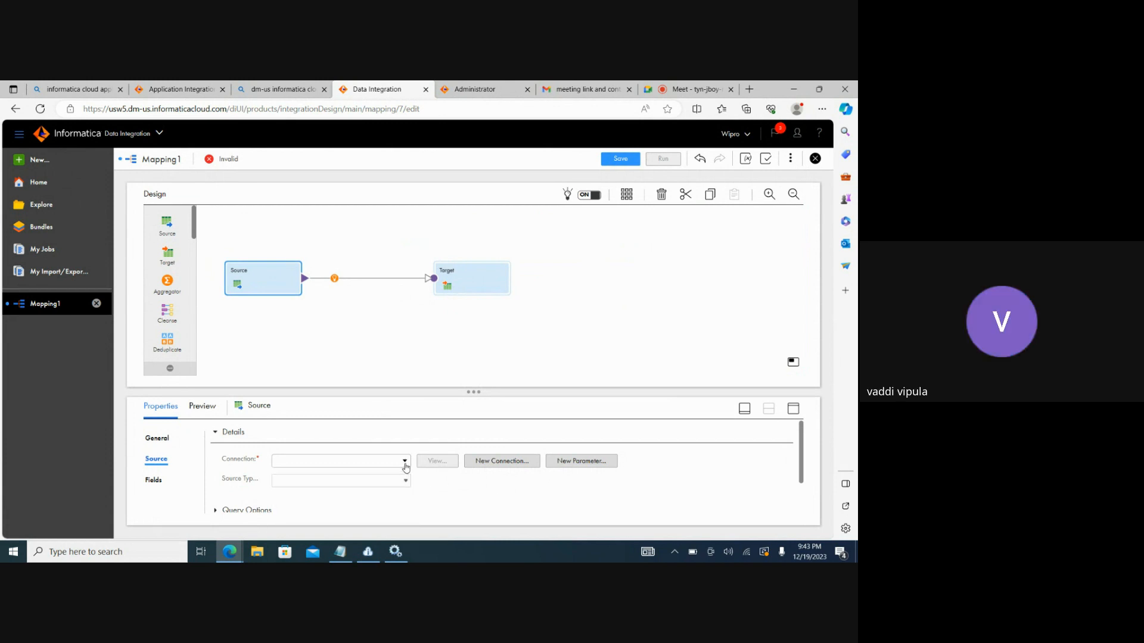
click(498, 463)
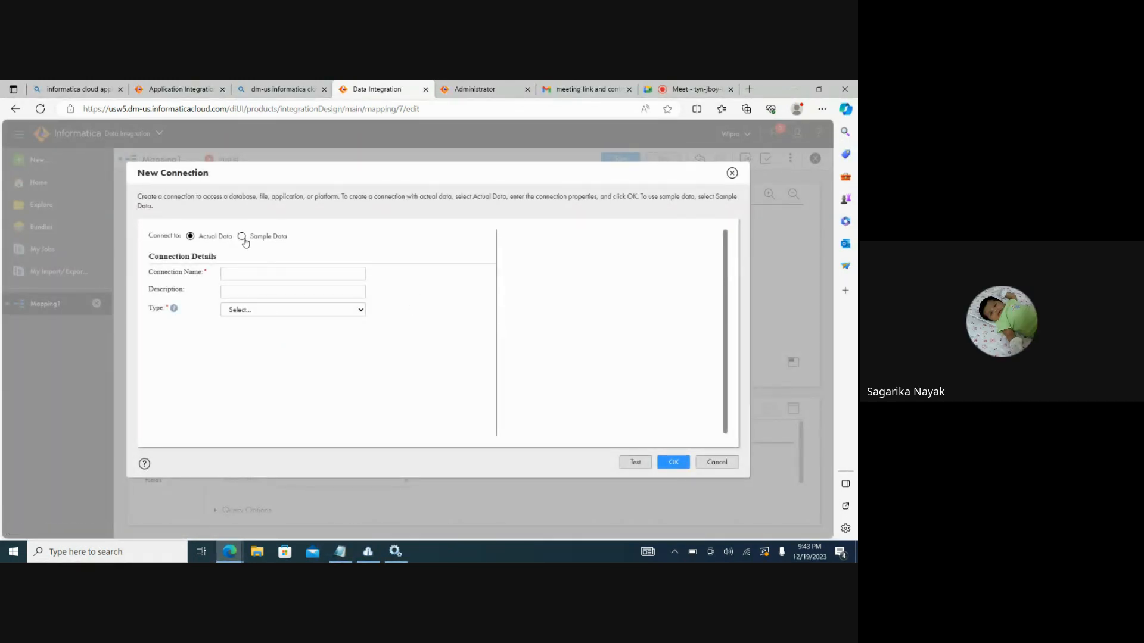
click(266, 273)
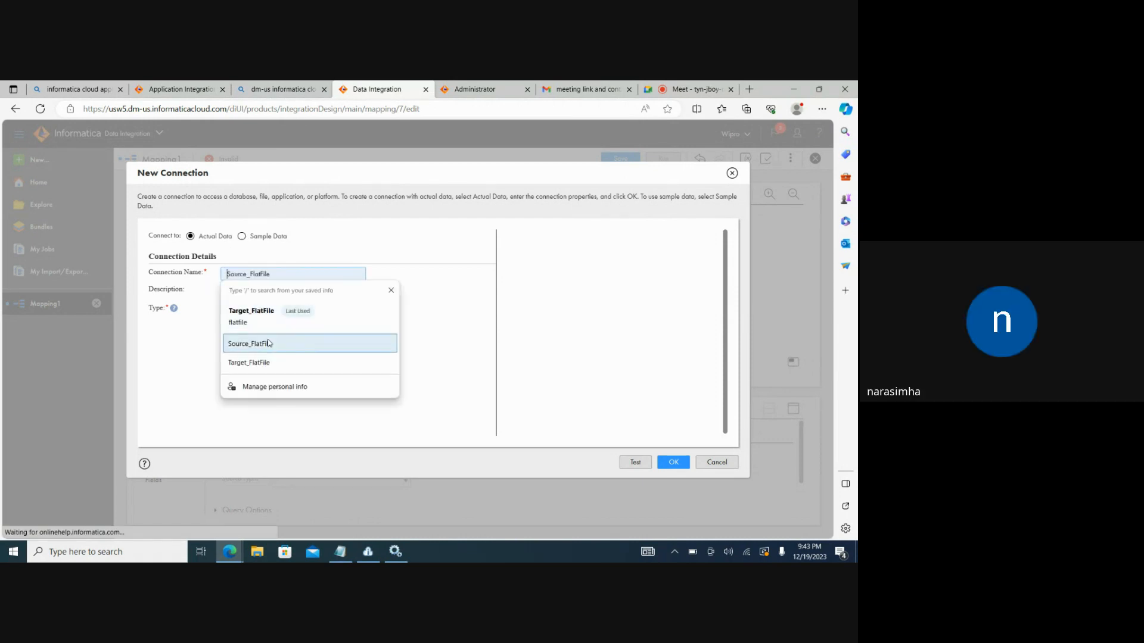
click(716, 462)
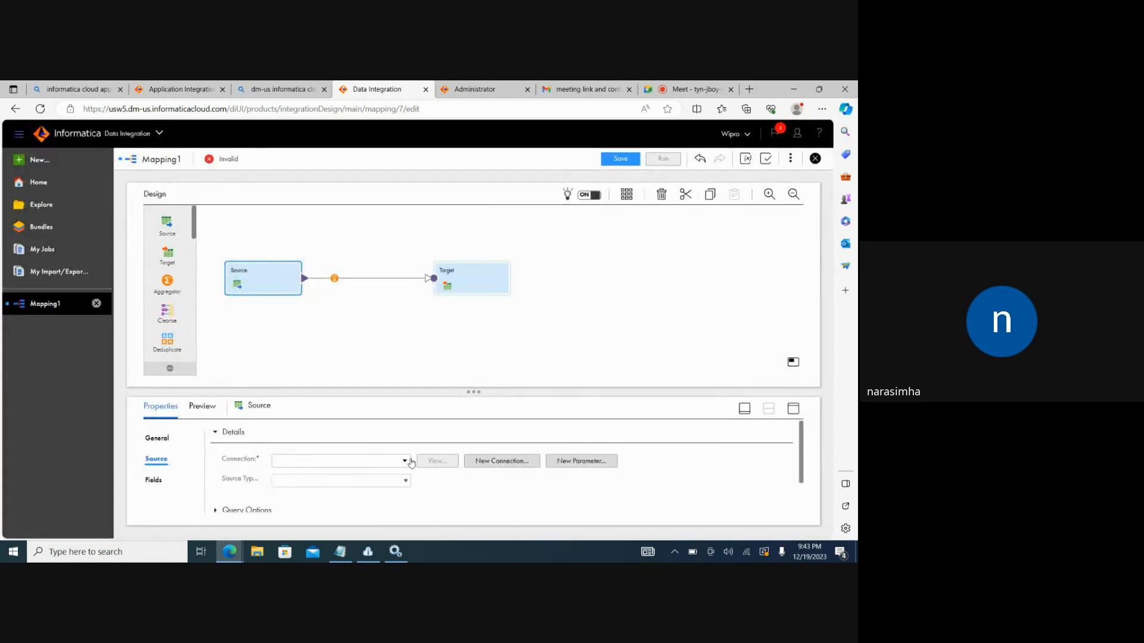
Step: Set the Source transformation's connection to Source_FlatFile (Flat File) and its source type to Single Object
click(410, 462)
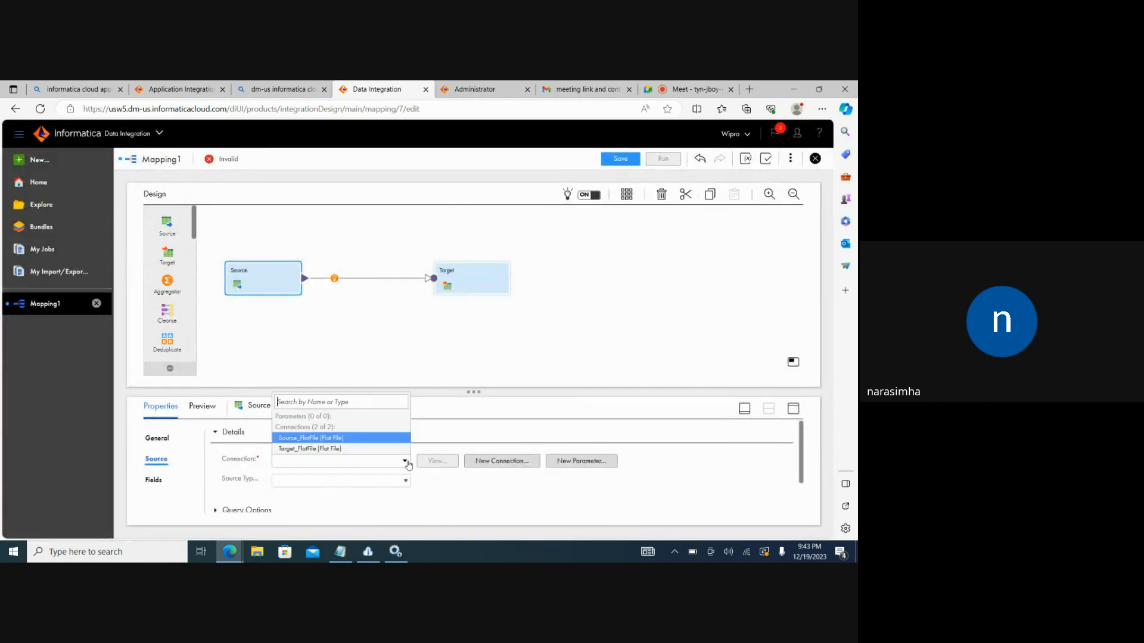
click(332, 438)
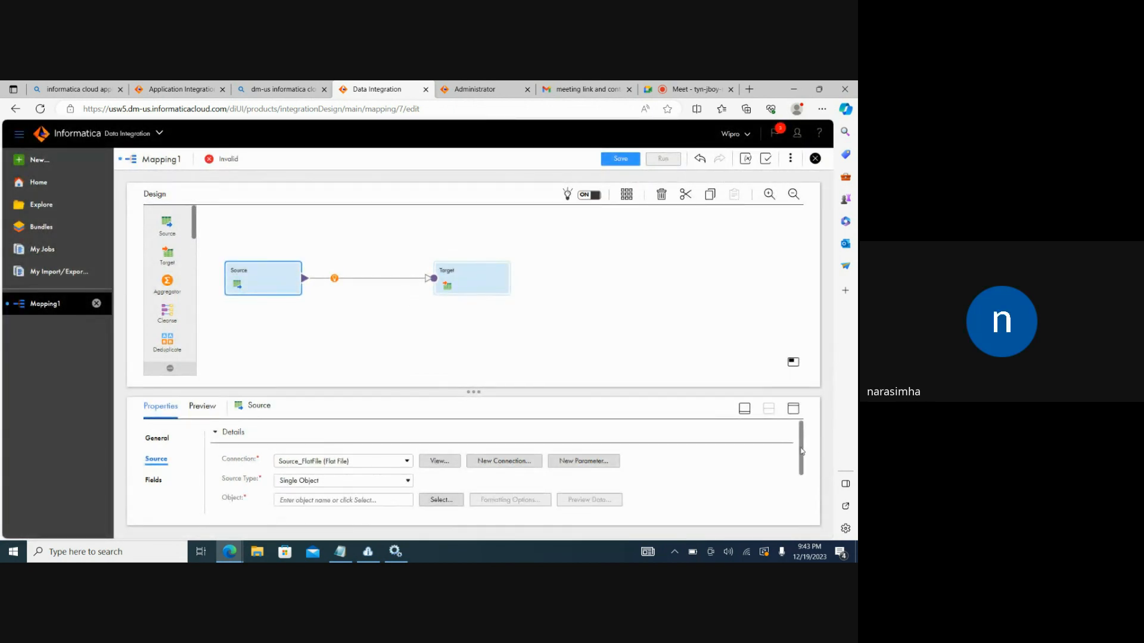
mouse_move(801, 451)
mouse_down()
mouse_move(805, 480)
mouse_move(805, 468)
mouse_up()
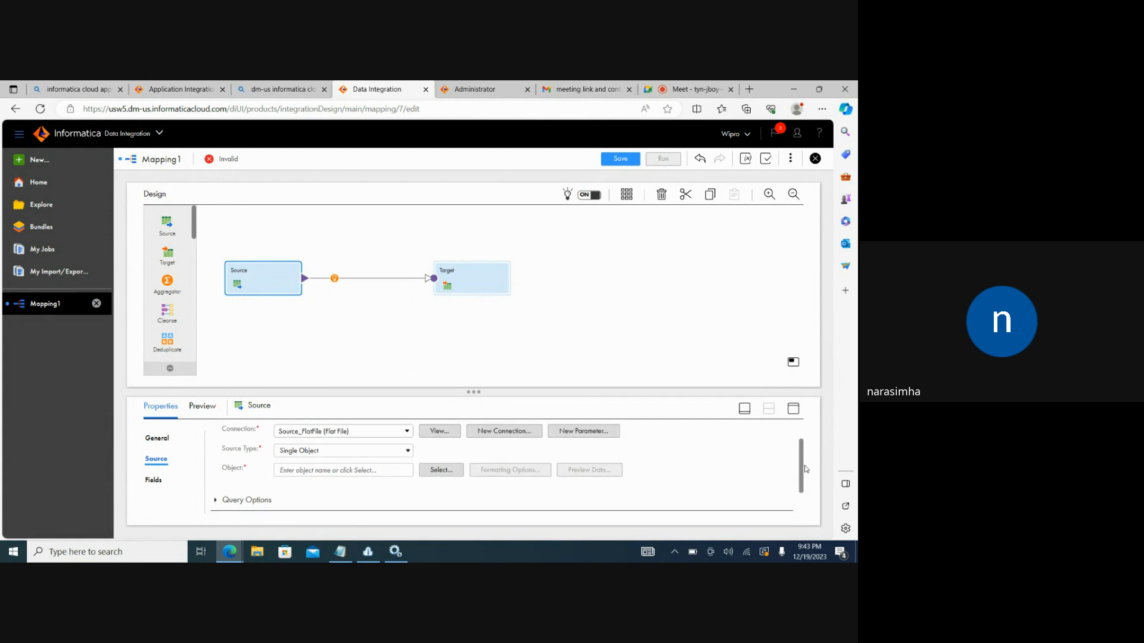
click(362, 455)
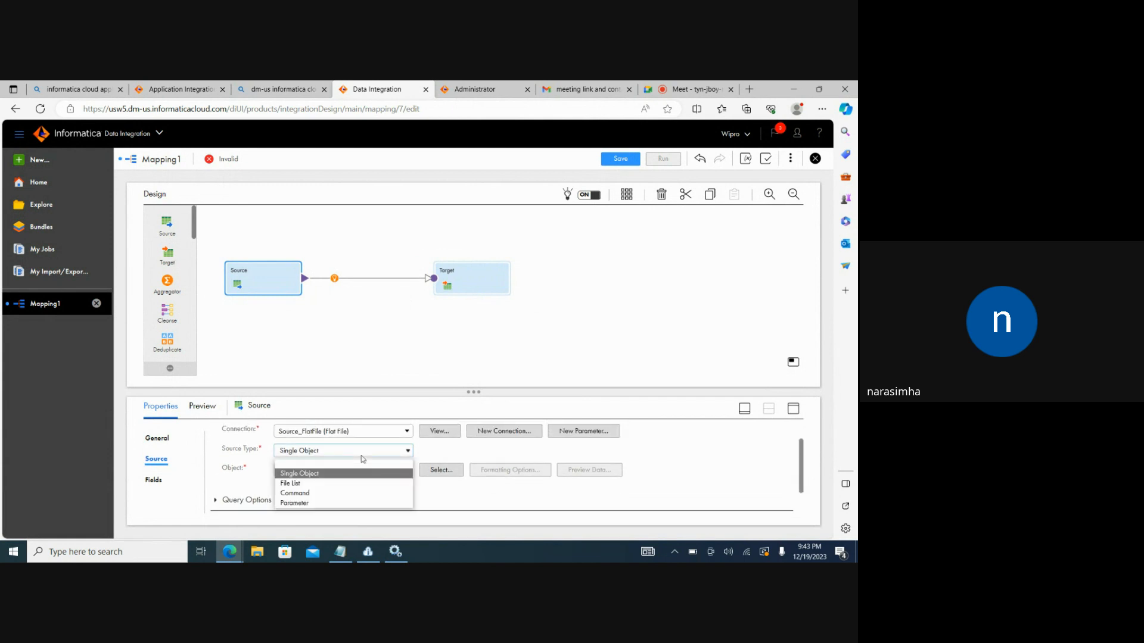
click(323, 477)
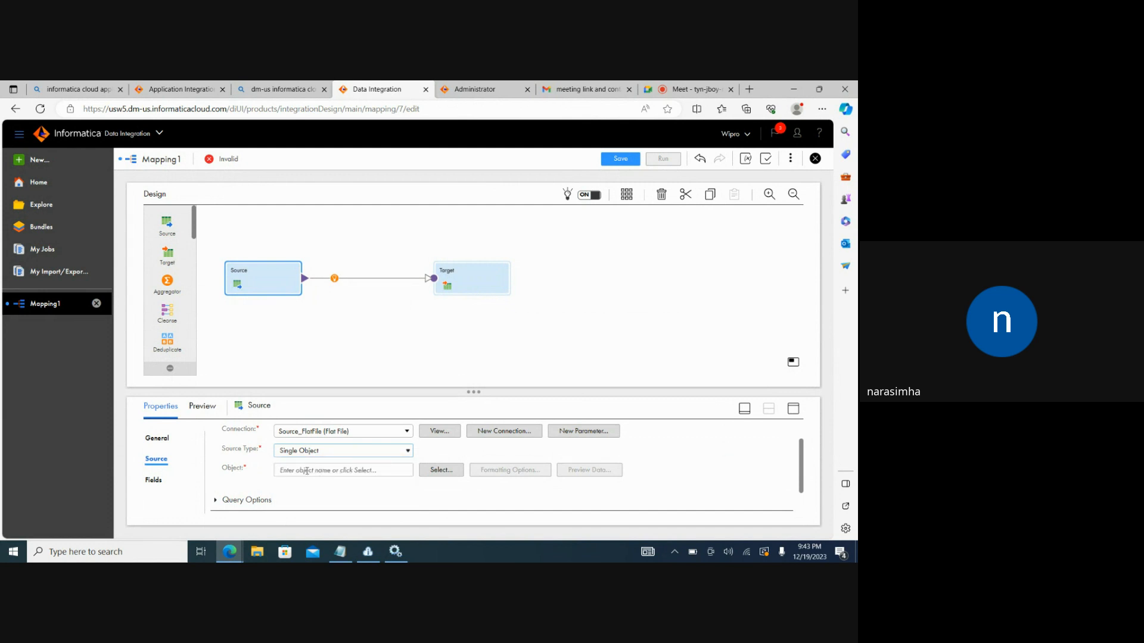
Step: Select SEQ_1.txt as the source object
click(441, 470)
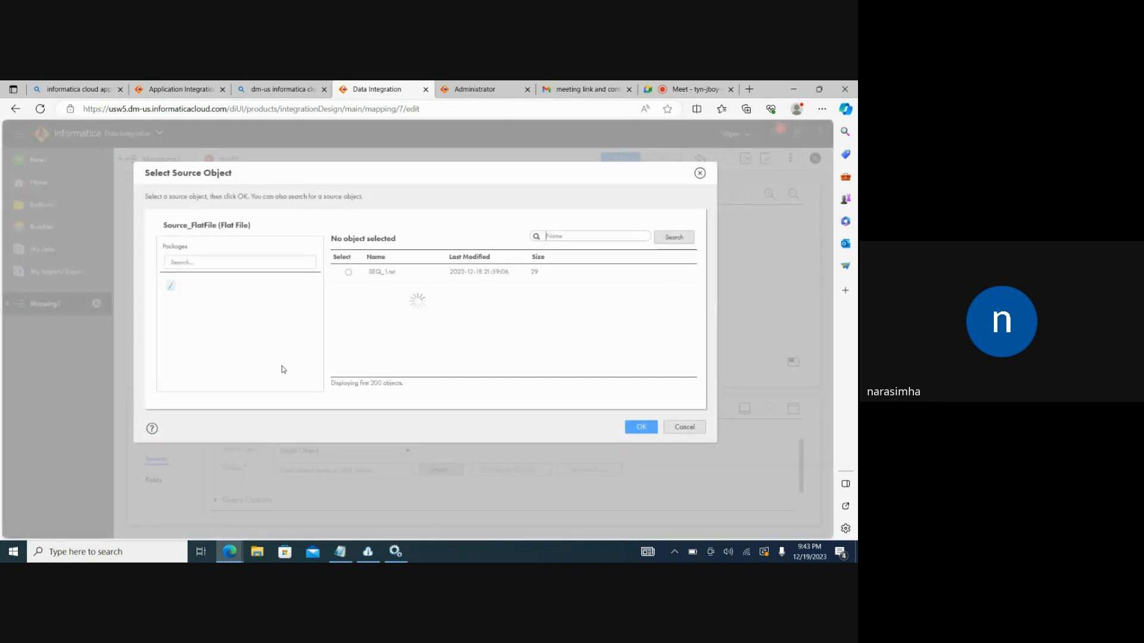
click(348, 273)
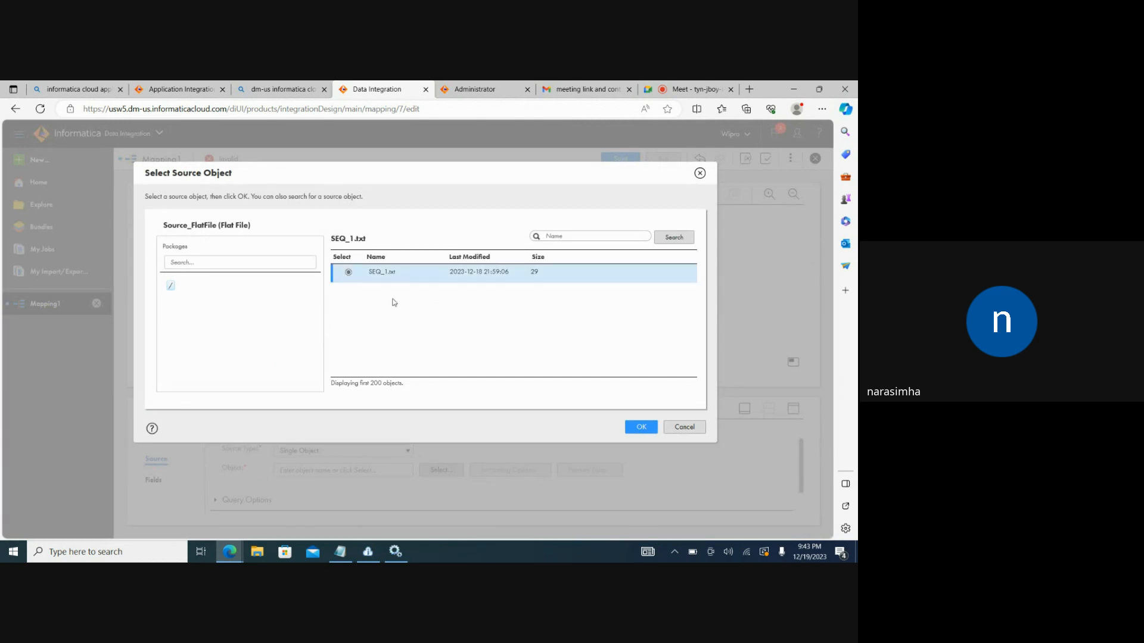
click(639, 426)
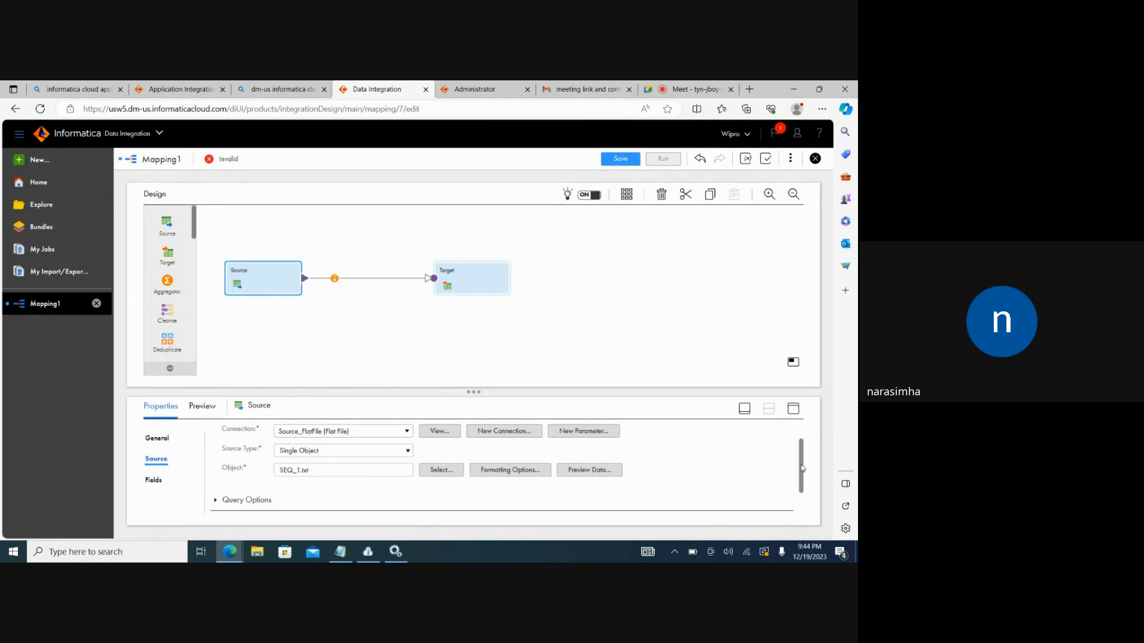
Step: Examine the remaining source options and the list of fields read from SEQ_1.txt
scroll(810, 464, down, 1)
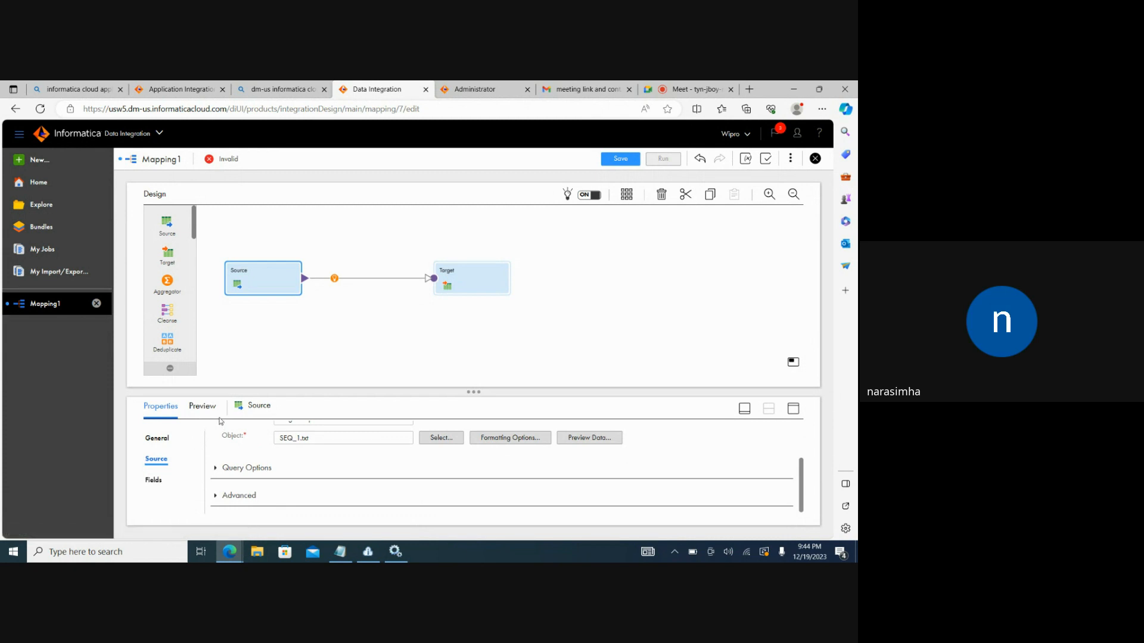
click(154, 480)
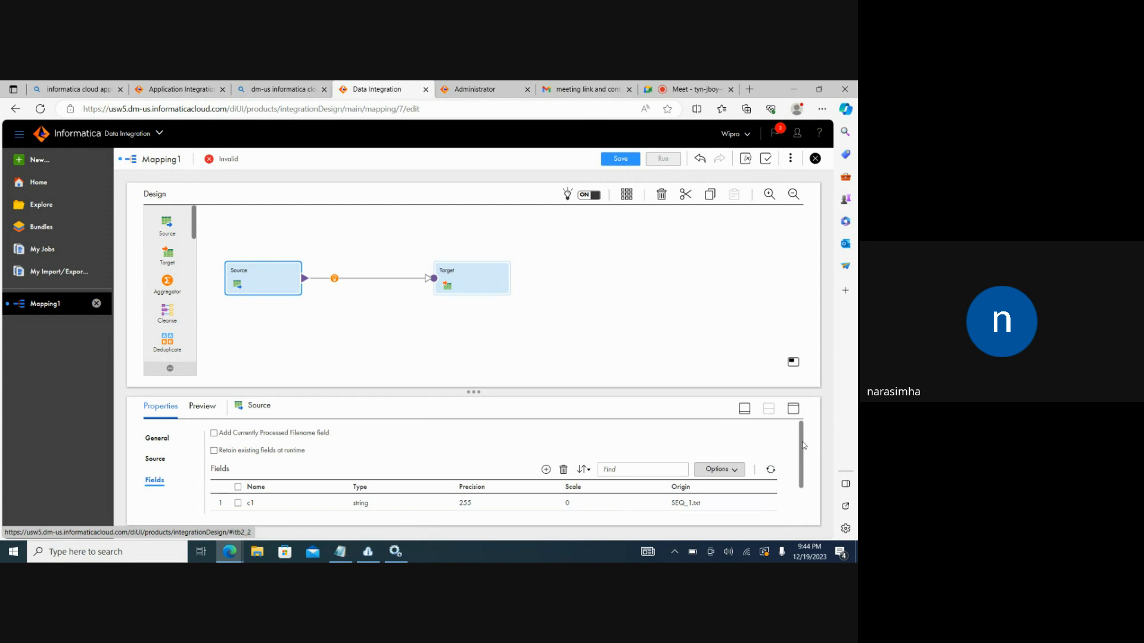
mouse_move(804, 443)
mouse_down()
mouse_move(802, 486)
mouse_move(802, 446)
mouse_up()
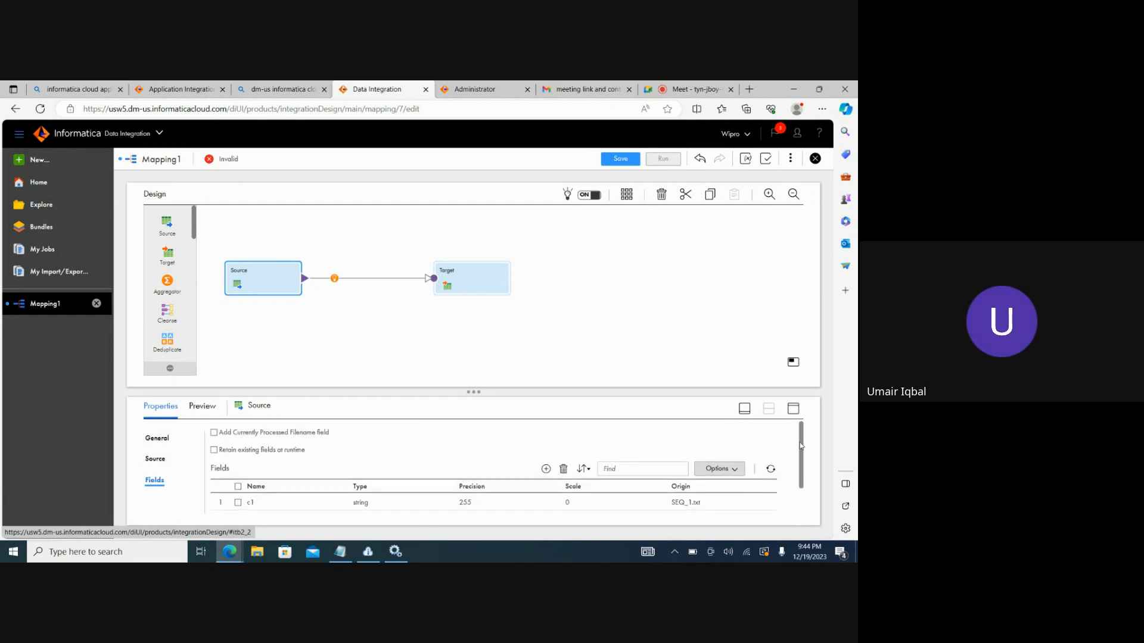
Step: Enlarge the properties area for the source details and preview the data in SEQ_1.txt
click(156, 459)
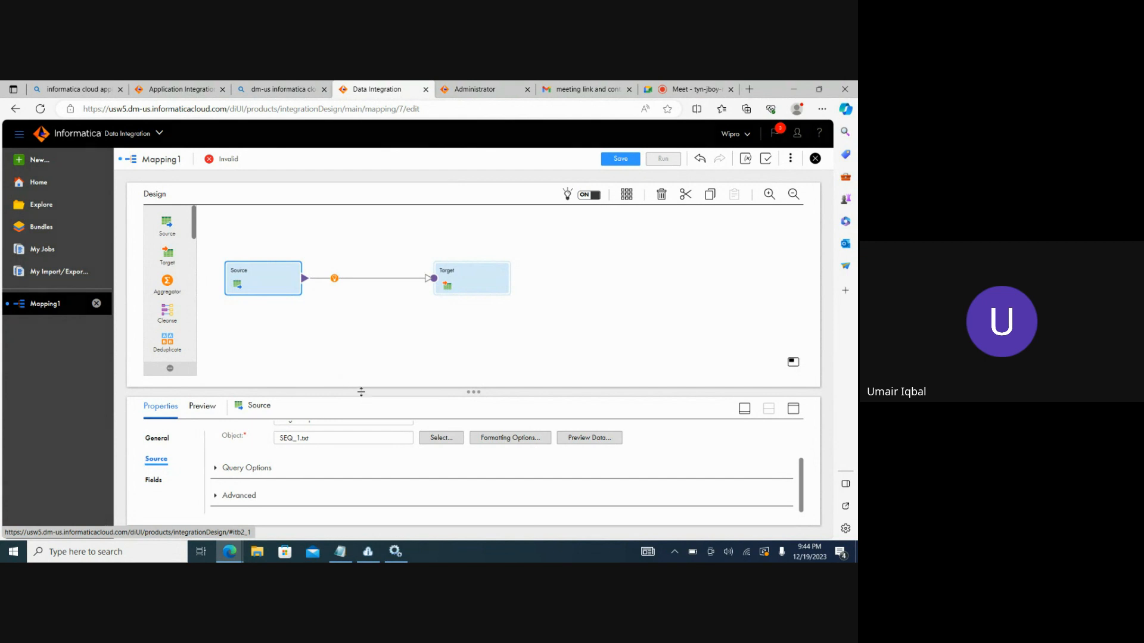
drag(360, 391, 356, 327)
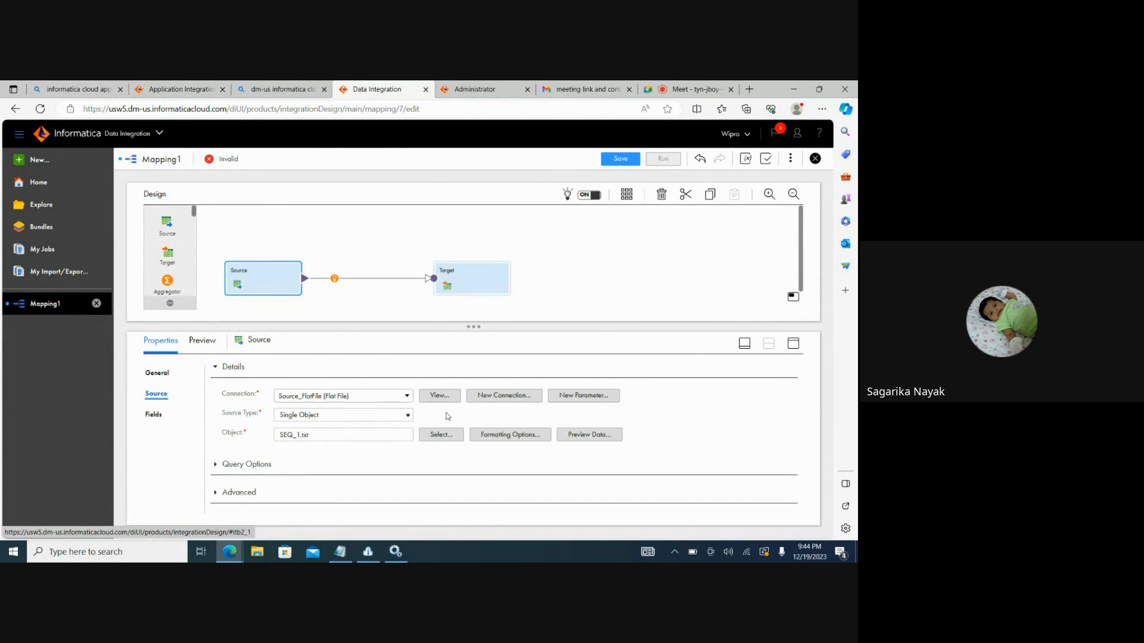
click(575, 437)
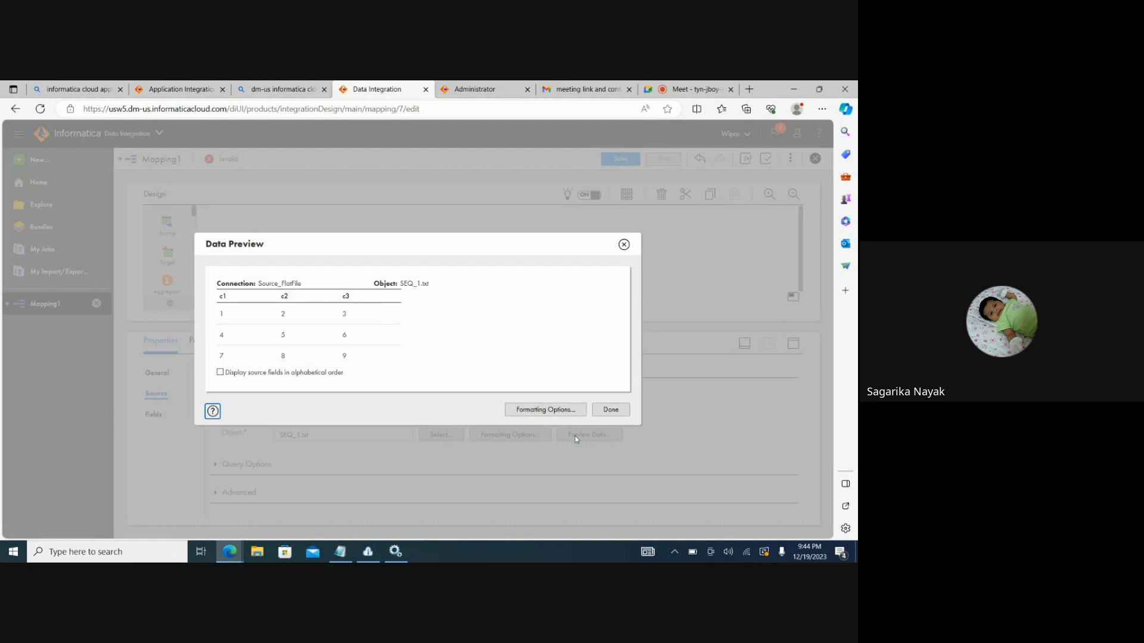
click(604, 413)
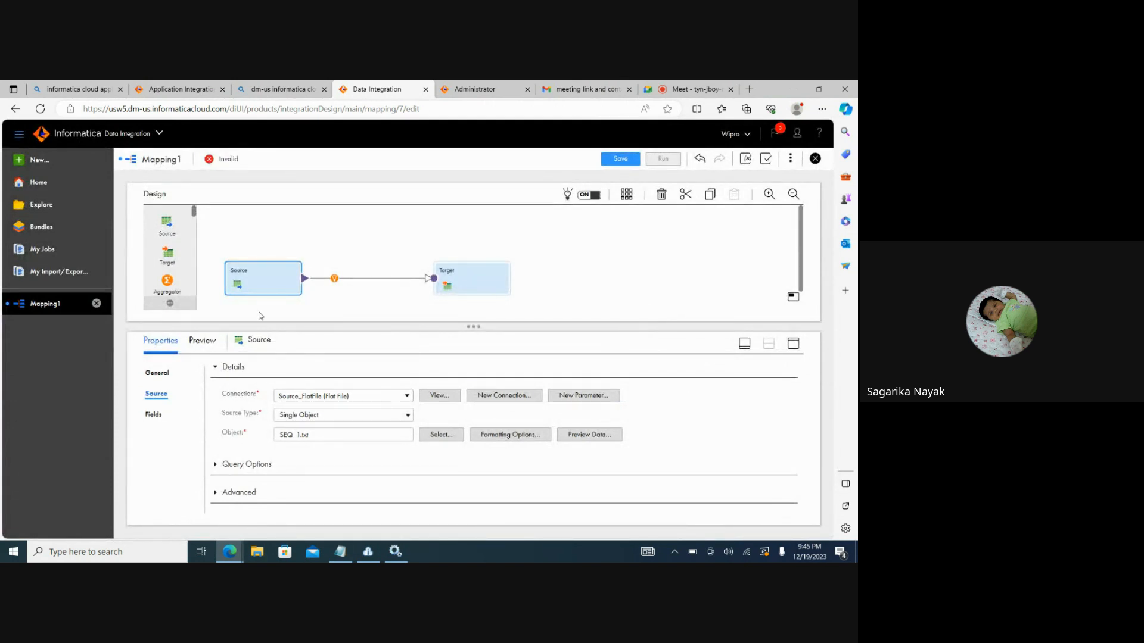
click(50, 163)
click(212, 264)
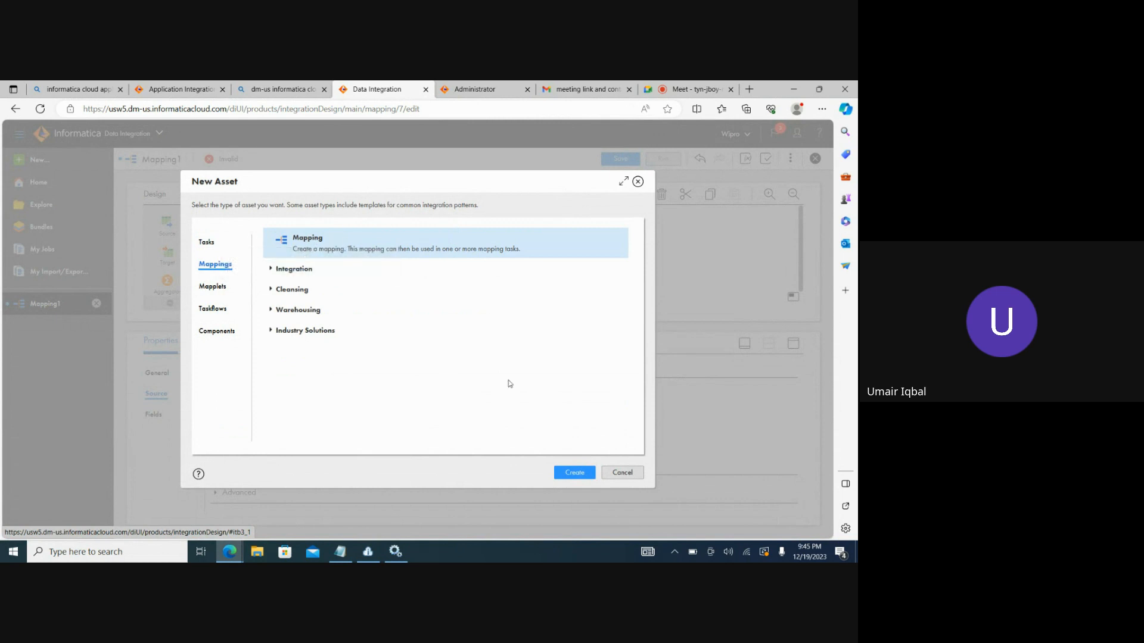
click(575, 473)
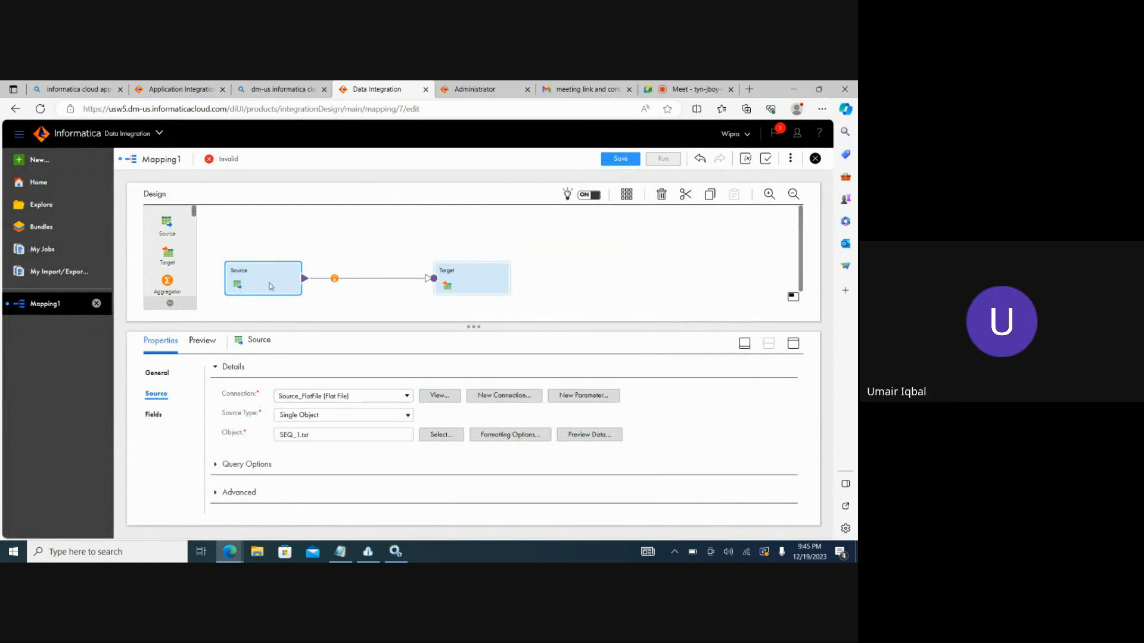
Step: Review the Source transformation's general name and description fields, and return to its source details
click(158, 373)
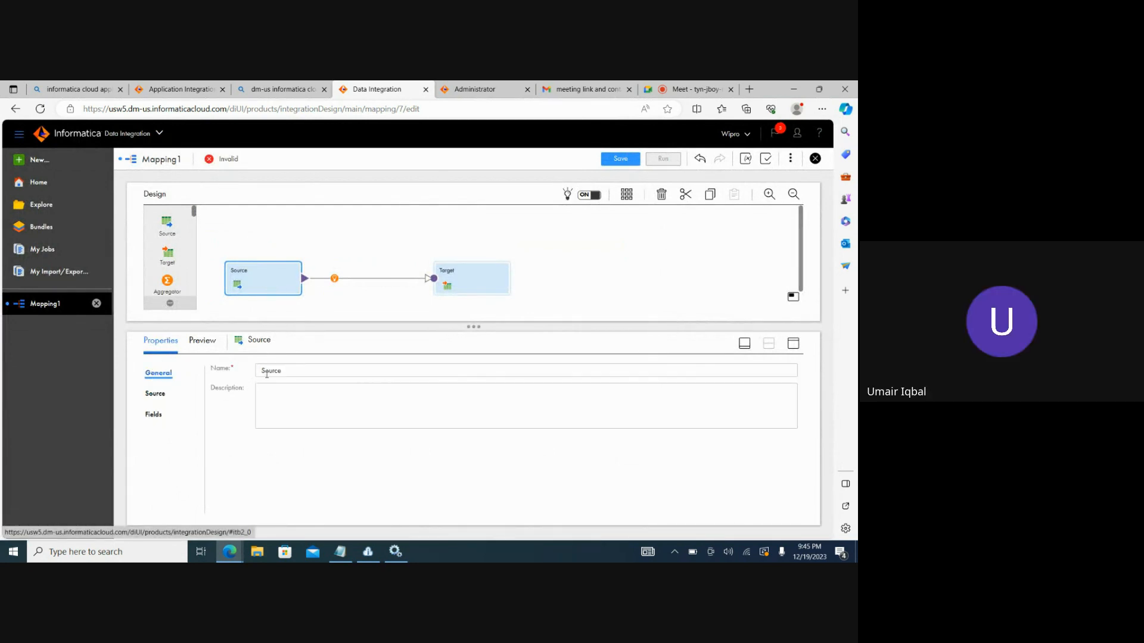
drag(296, 370, 220, 377)
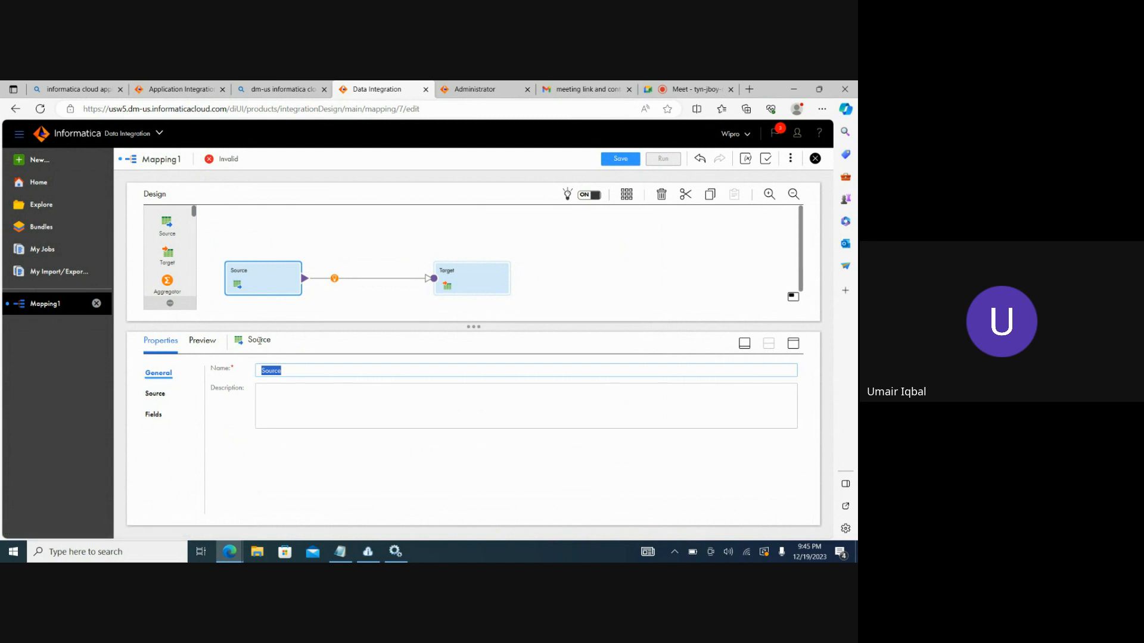
click(154, 393)
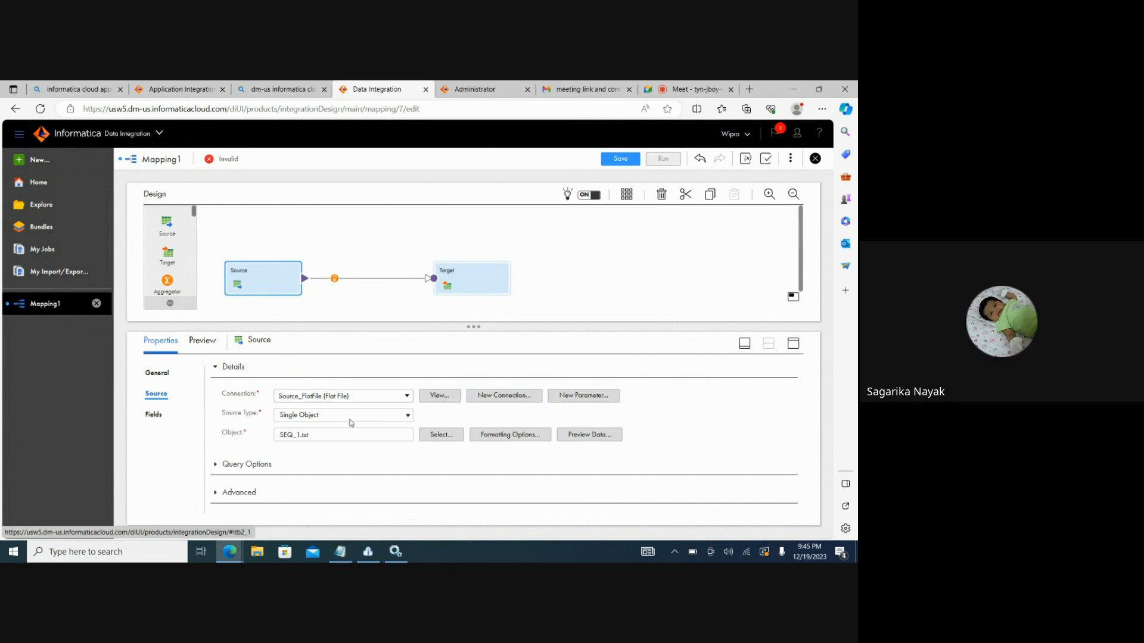
click(493, 396)
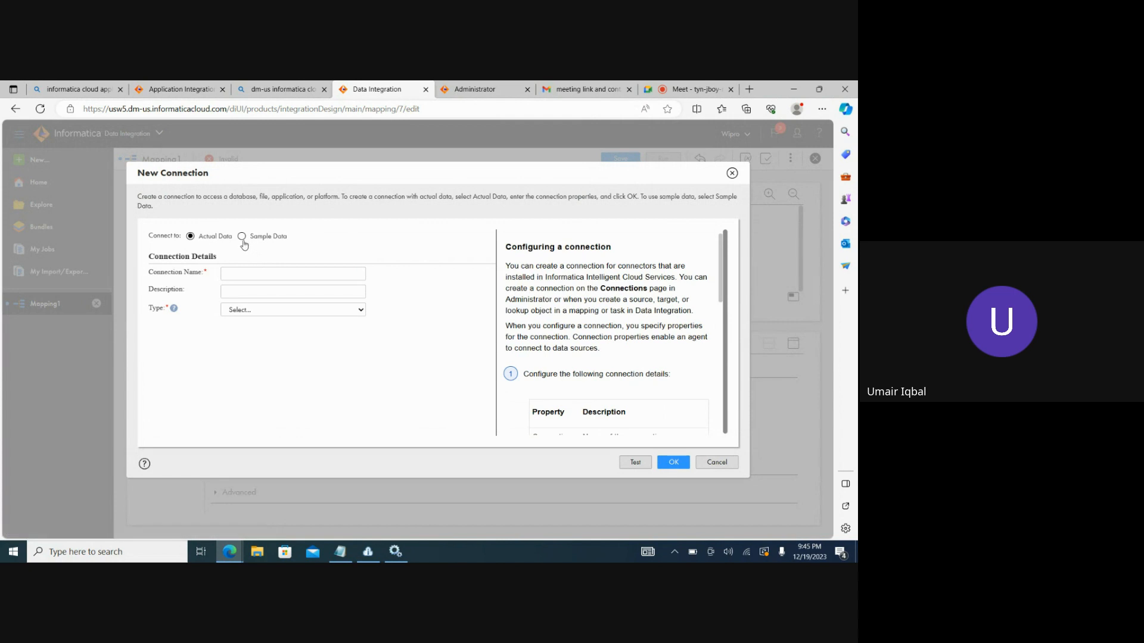
click(267, 274)
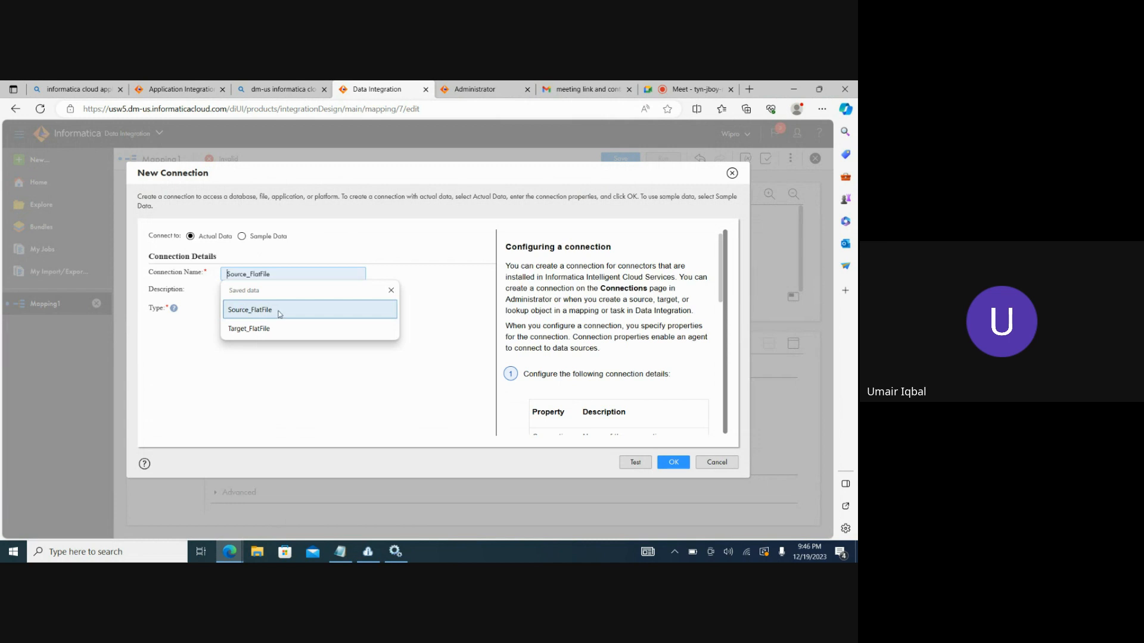
click(198, 334)
click(255, 276)
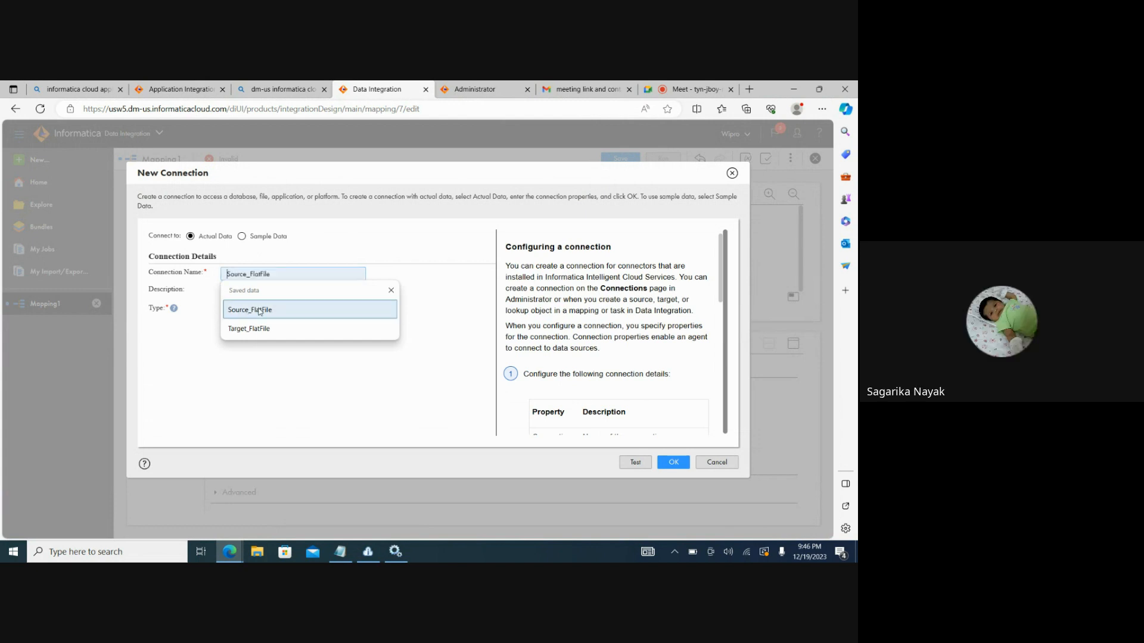
click(187, 323)
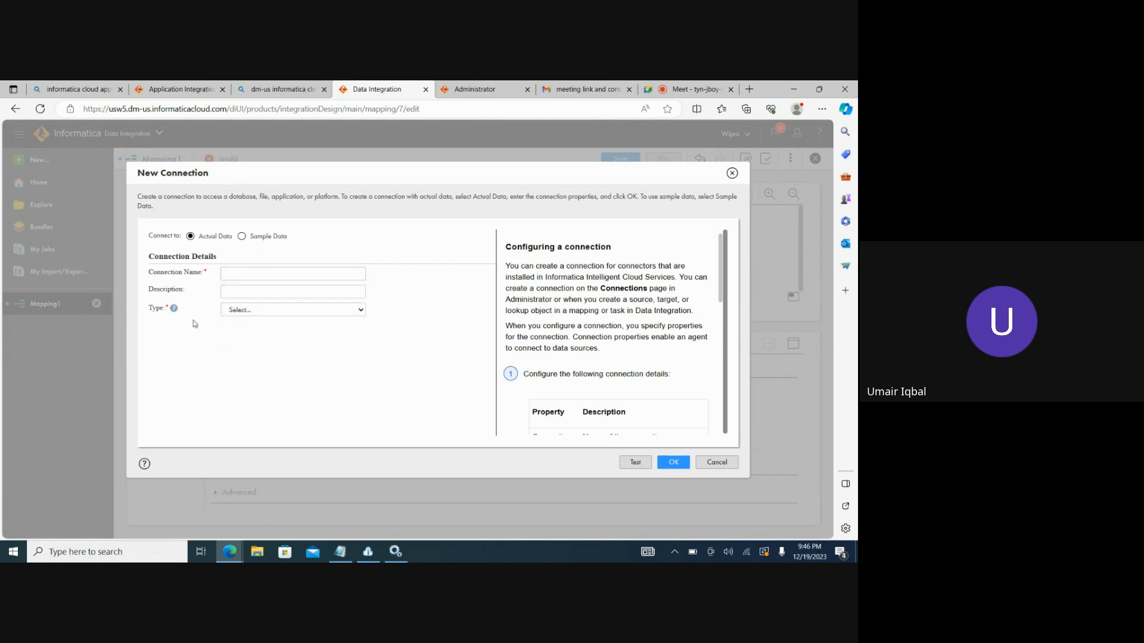
click(263, 277)
text(source)
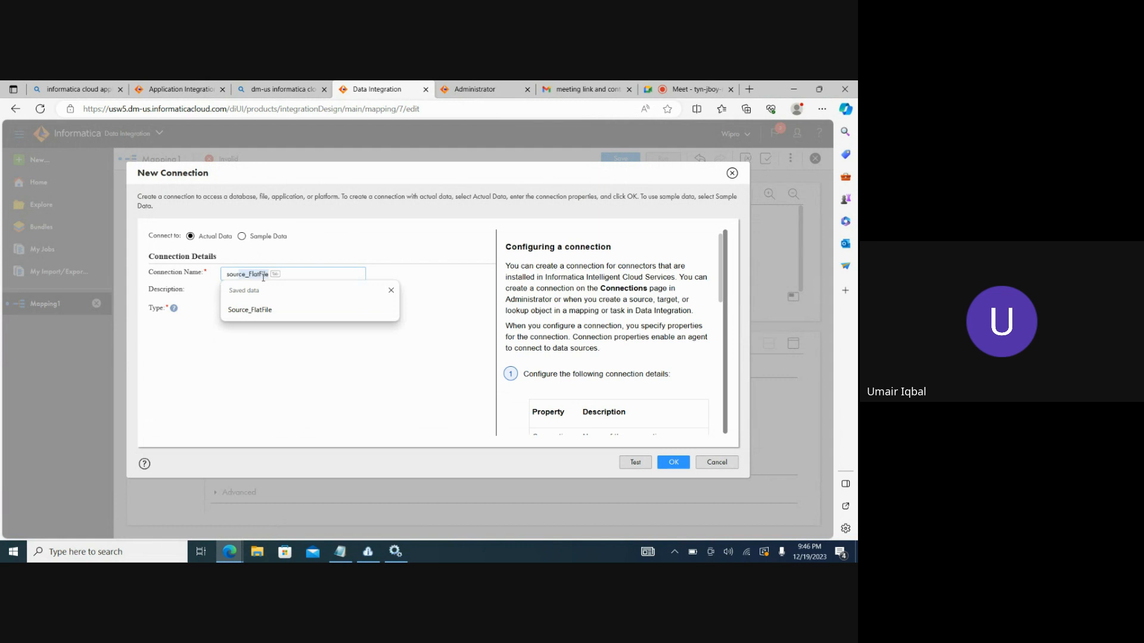
text(_FF)
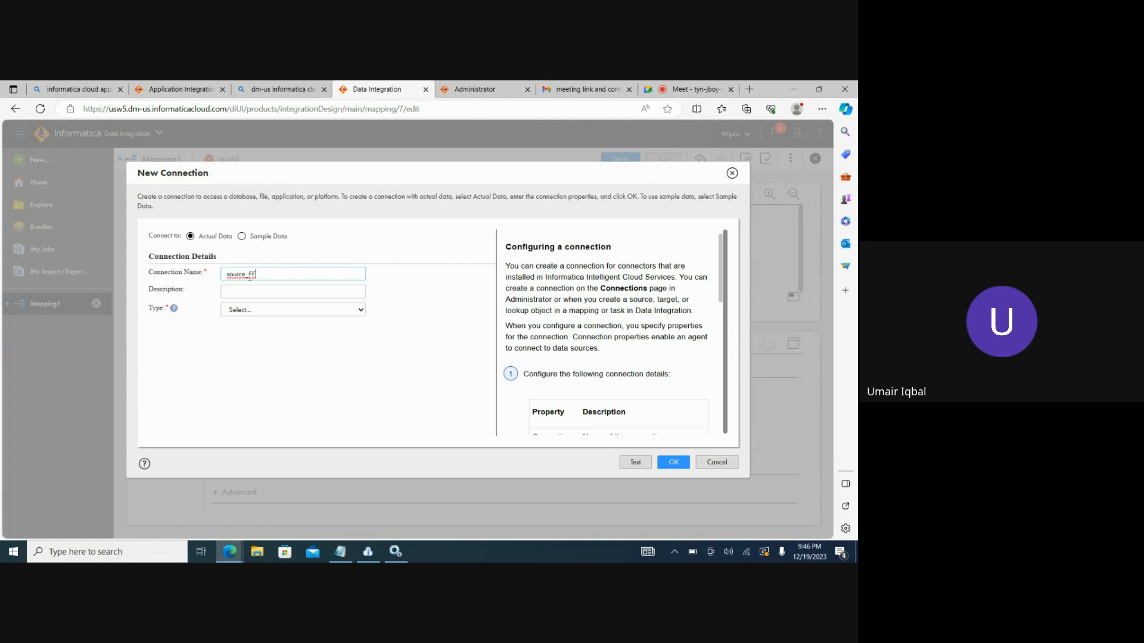
drag(275, 271, 198, 271)
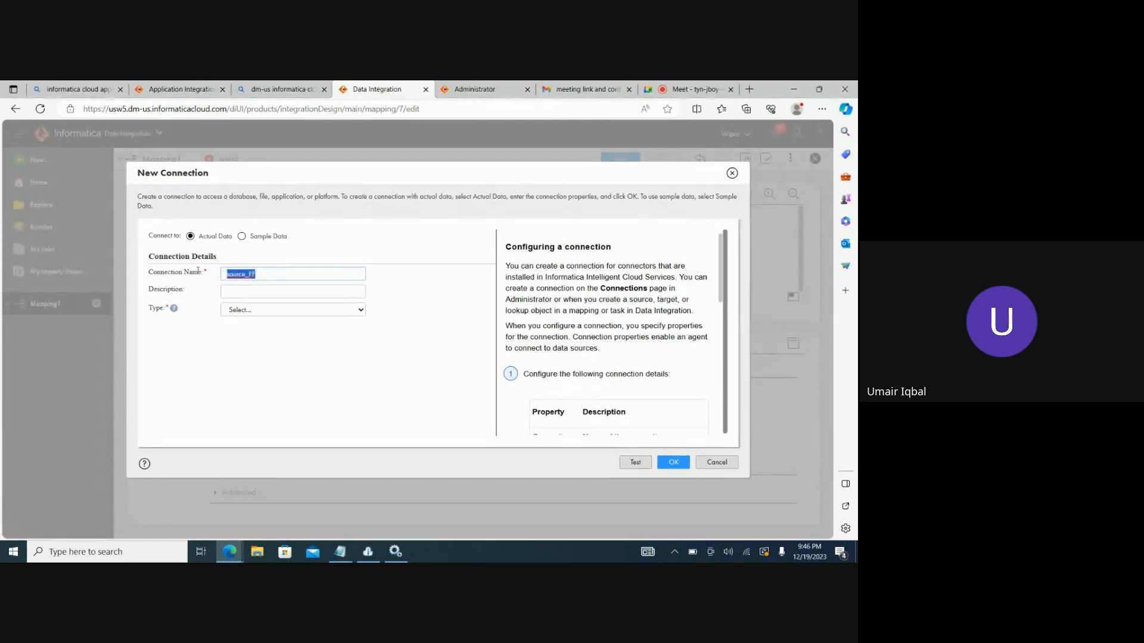
click(252, 291)
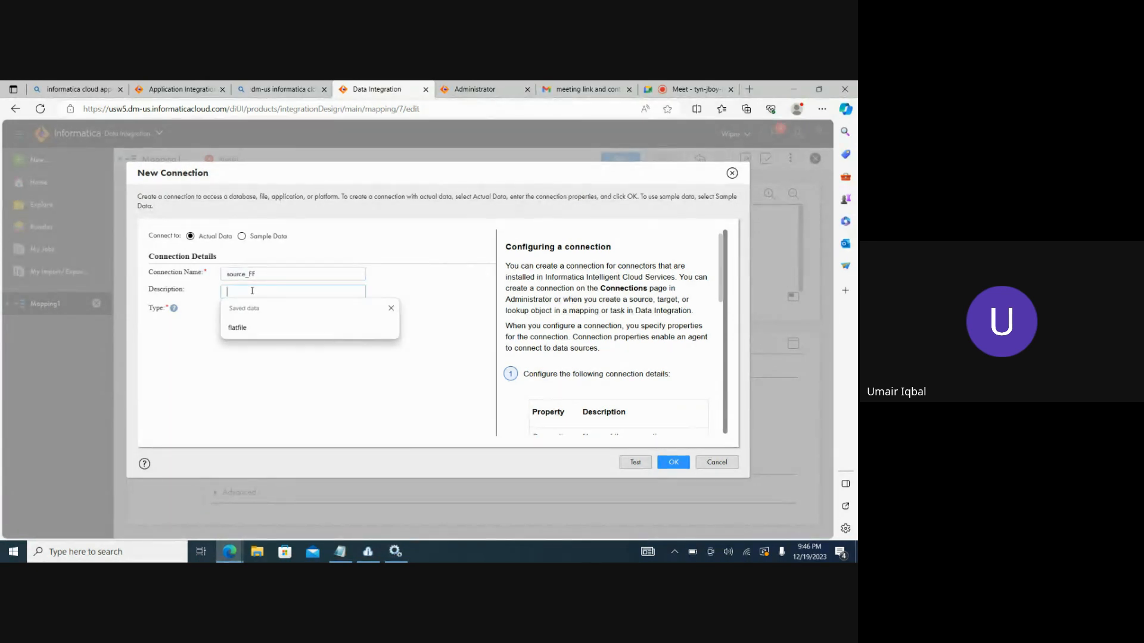
click(304, 314)
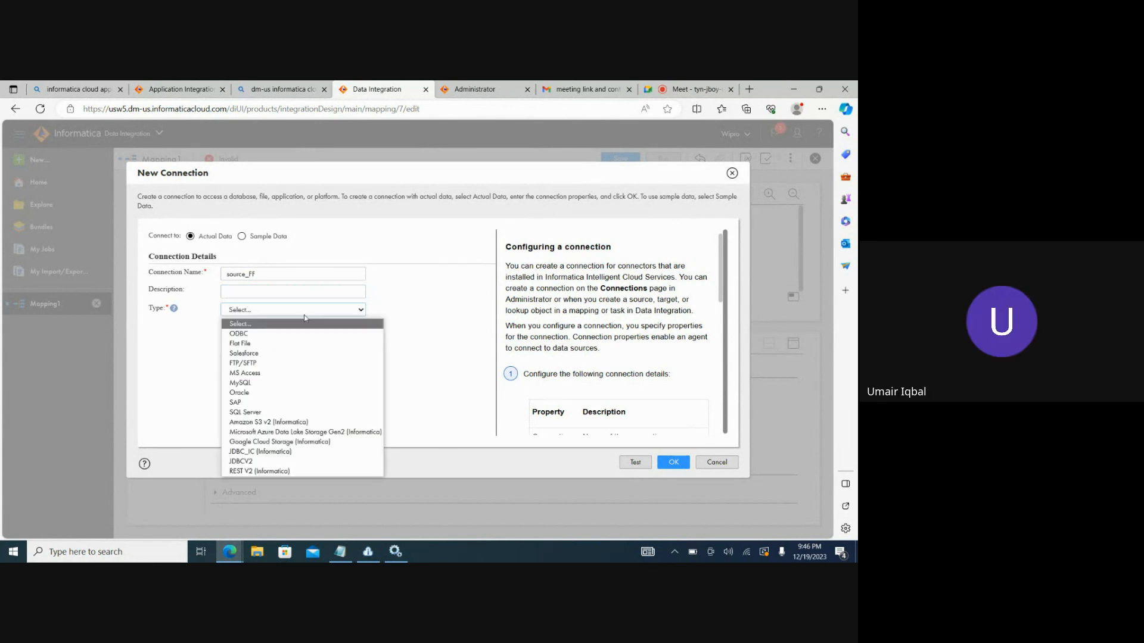
click(251, 343)
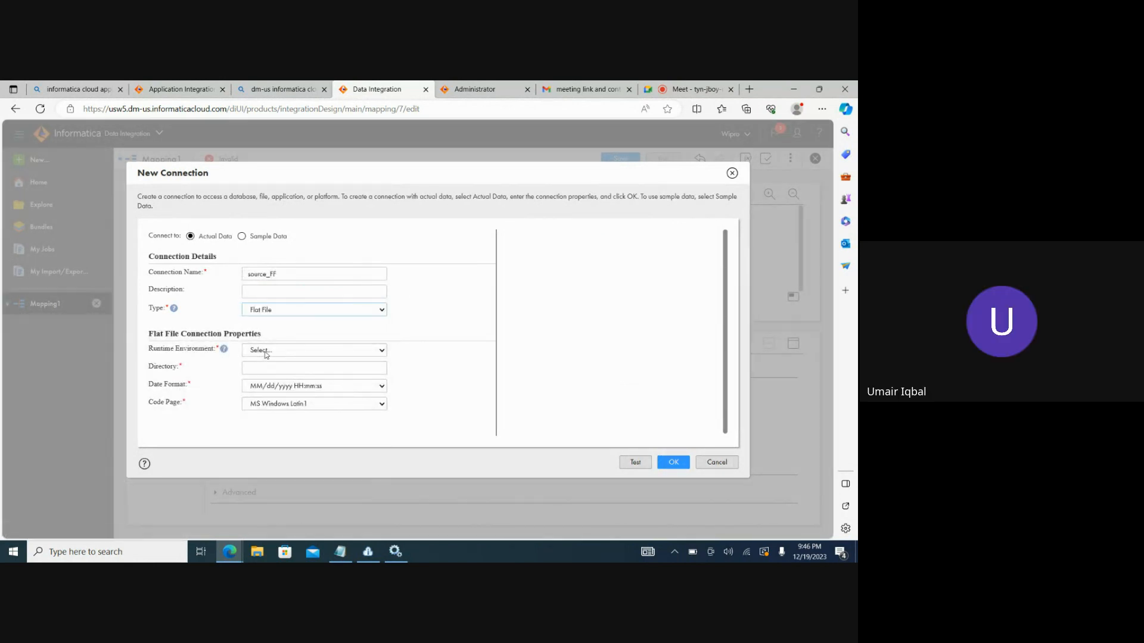
click(266, 352)
click(247, 366)
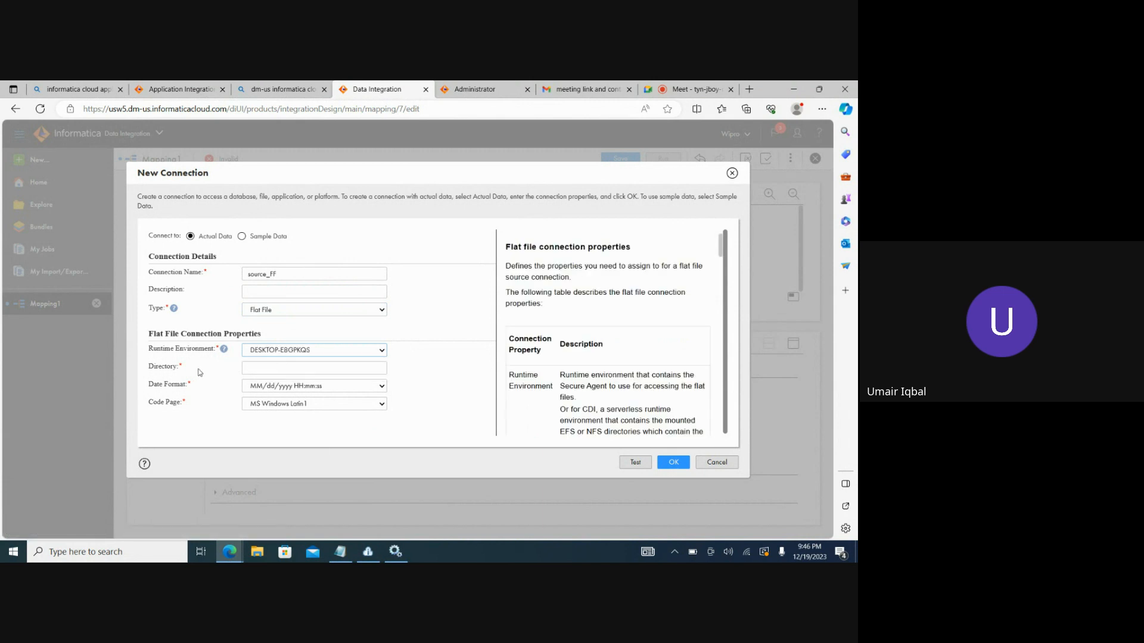
click(285, 364)
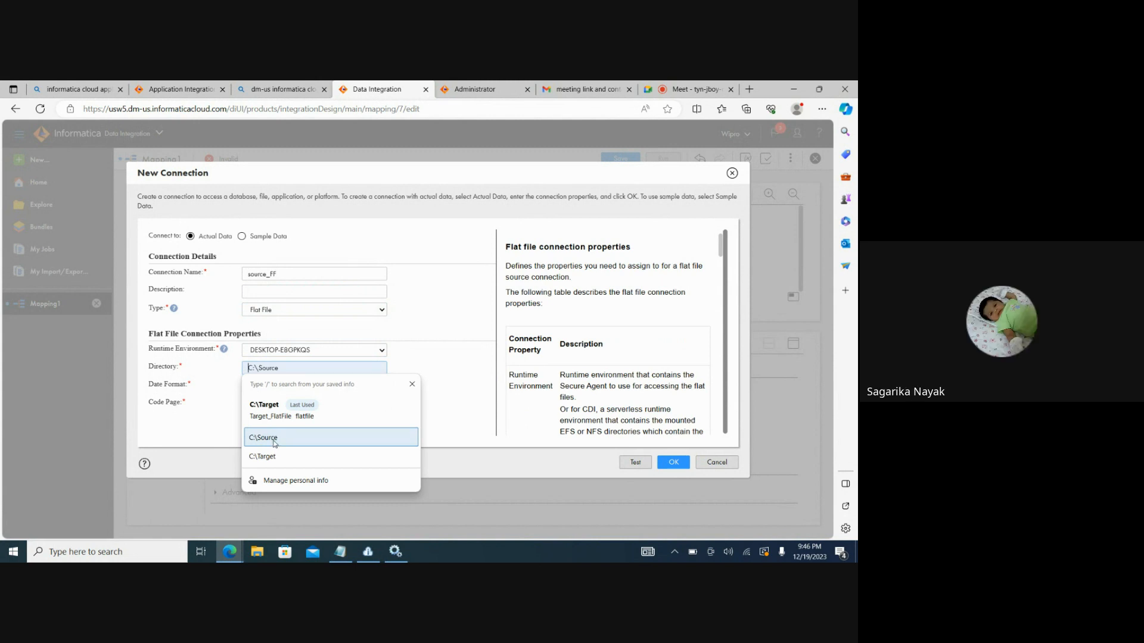
click(212, 421)
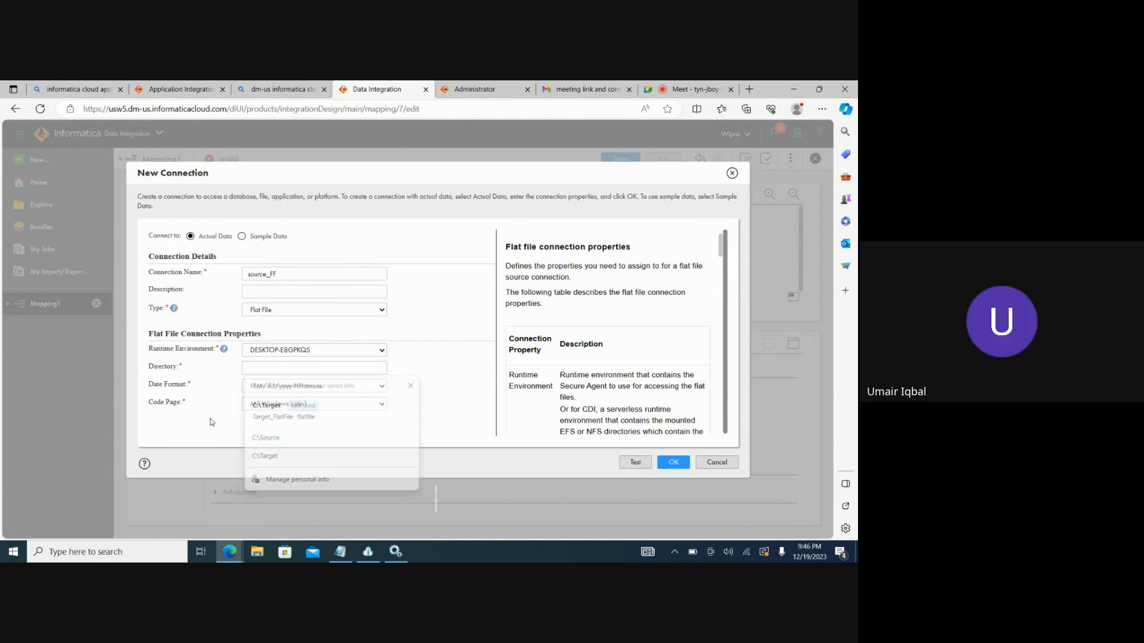
click(718, 463)
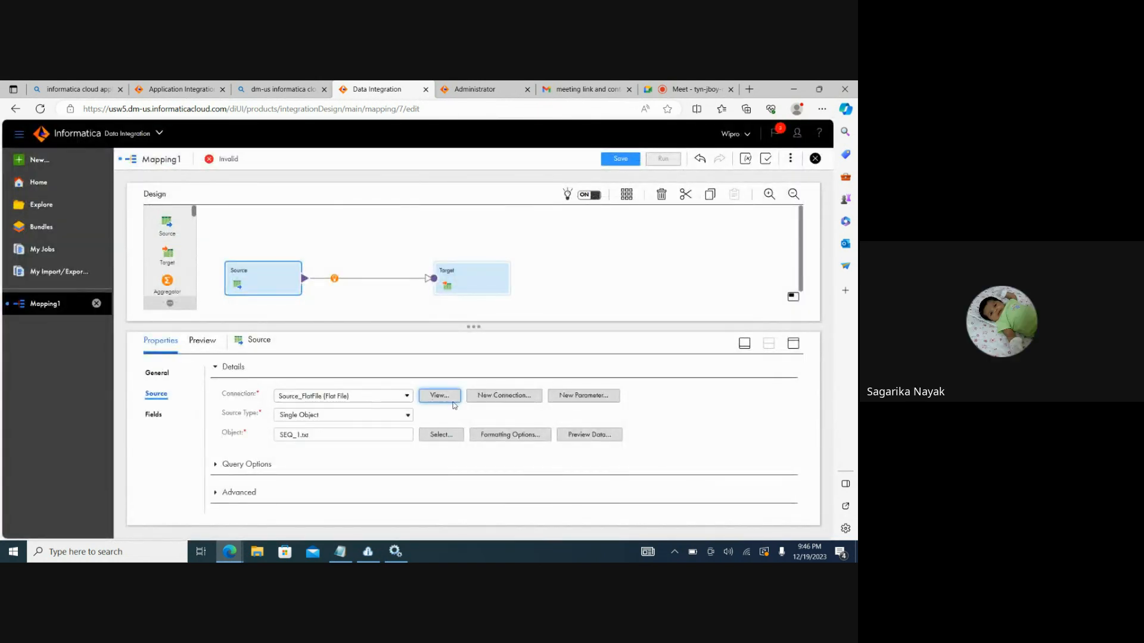
click(499, 400)
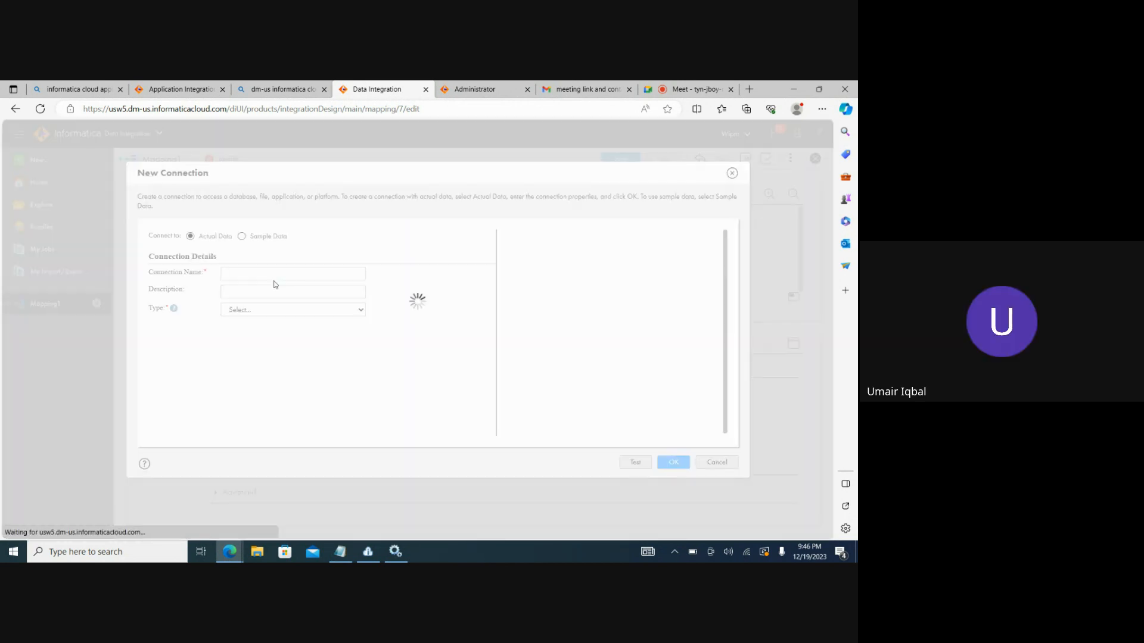
click(238, 276)
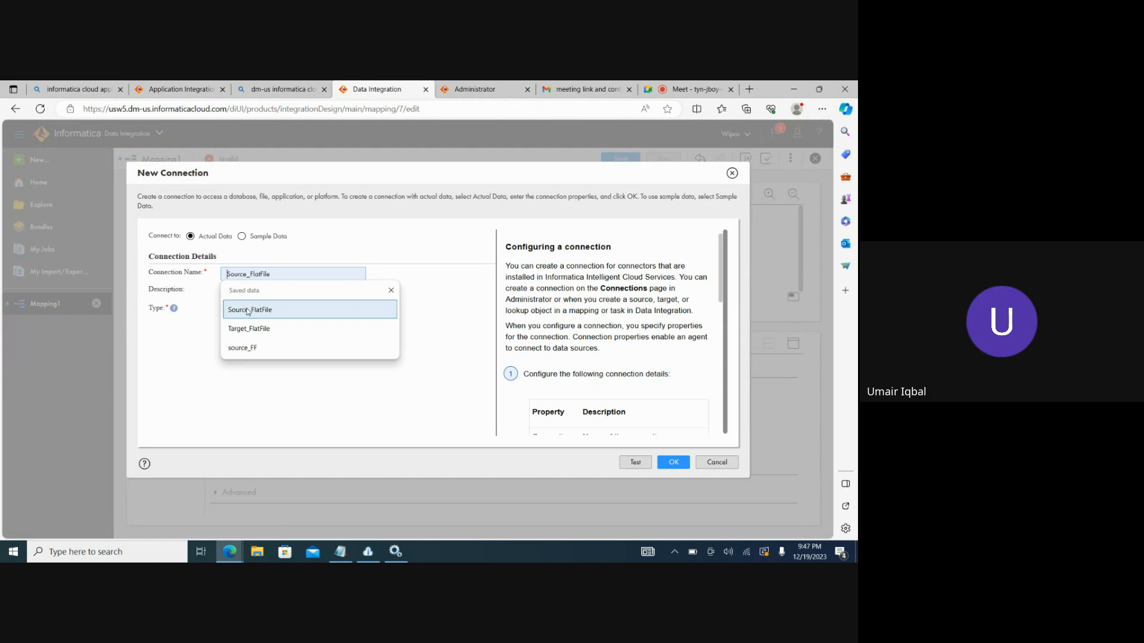
click(248, 311)
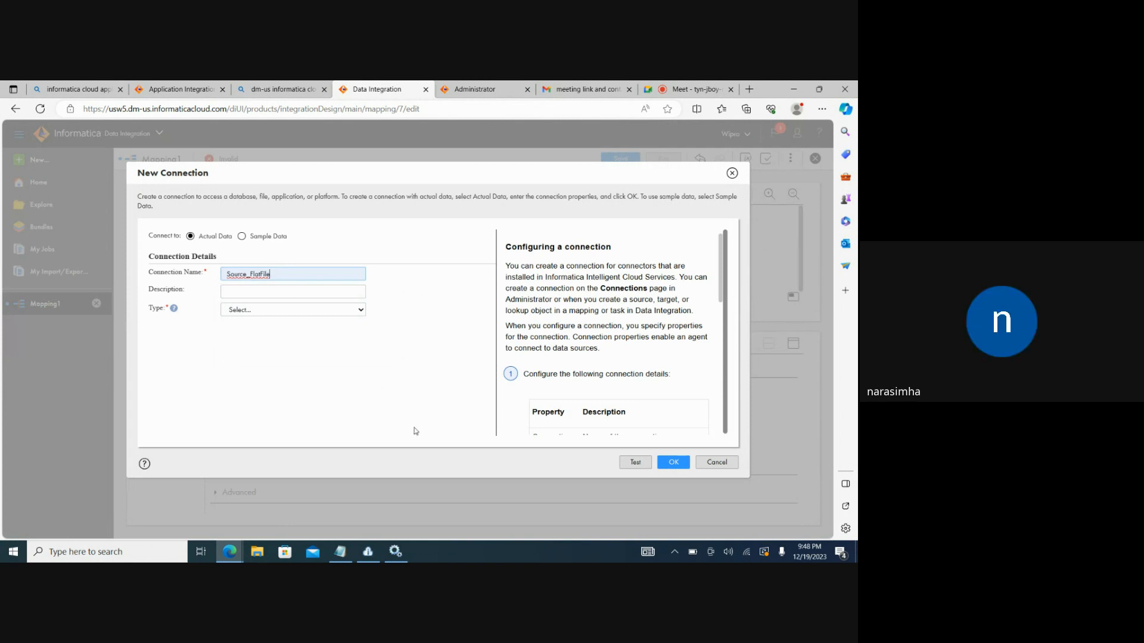
click(717, 462)
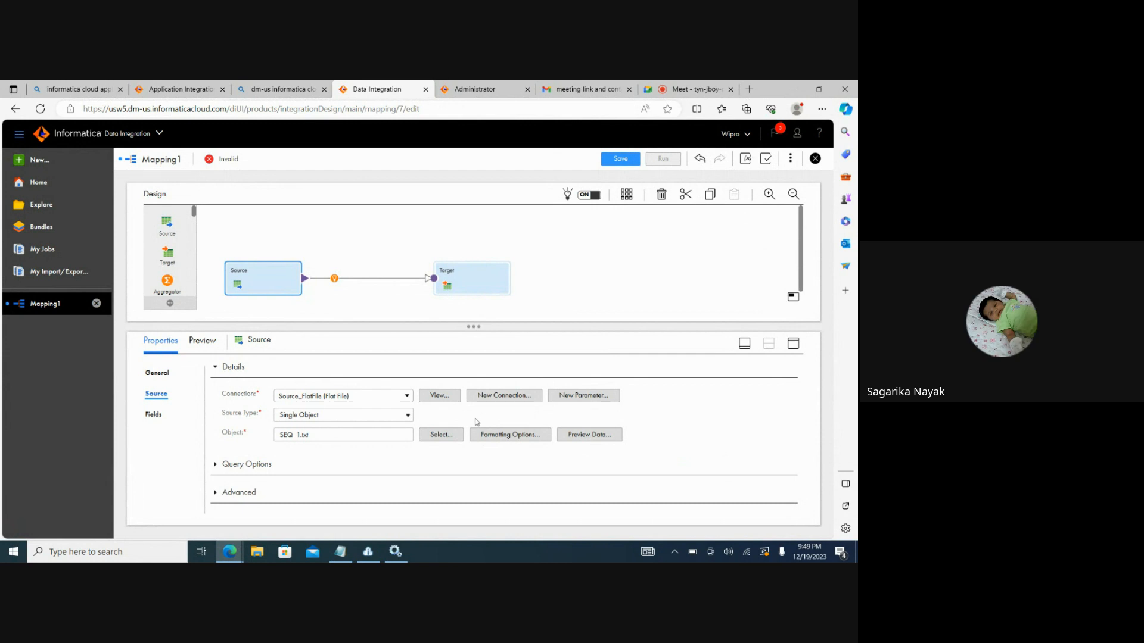
Step: Try to change the source type to Command, decline the change, and recheck the available source types
click(392, 416)
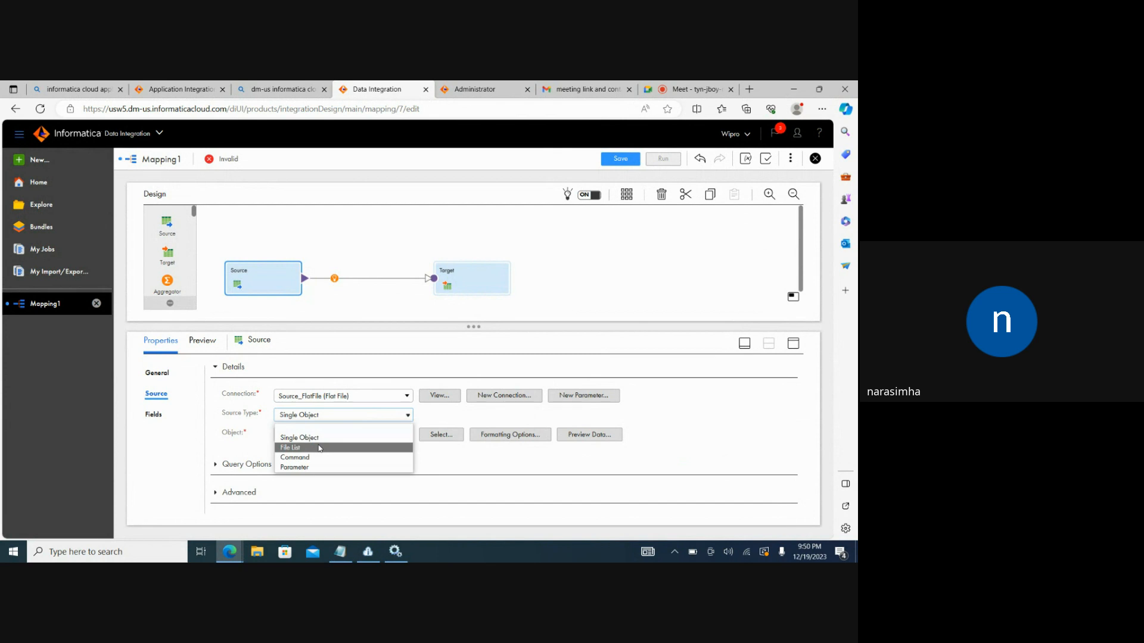
click(312, 457)
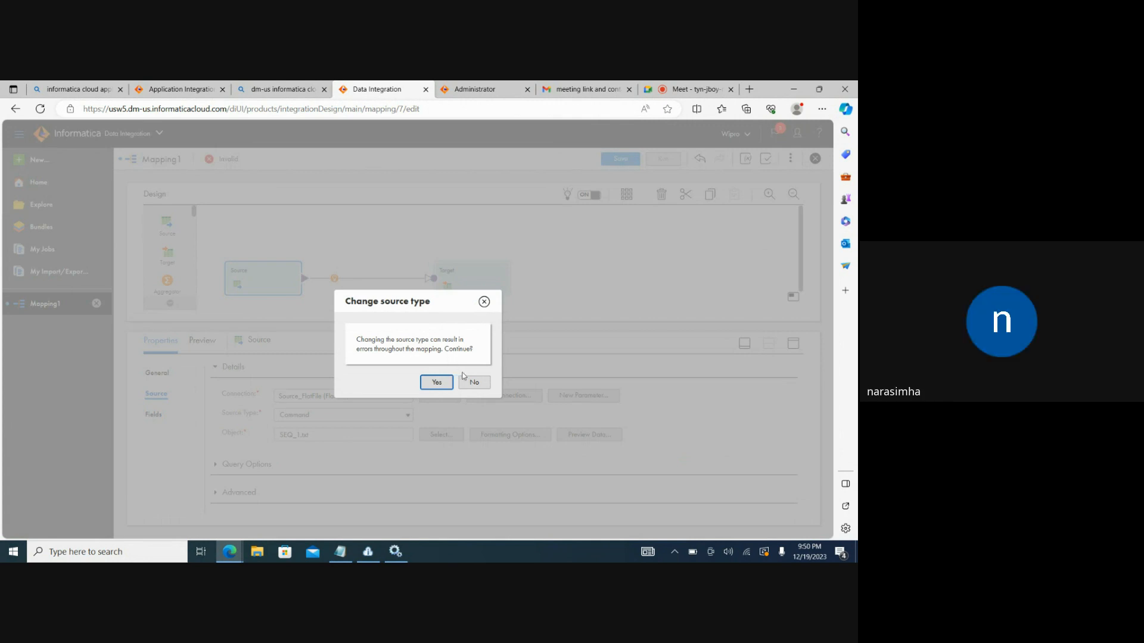
click(486, 387)
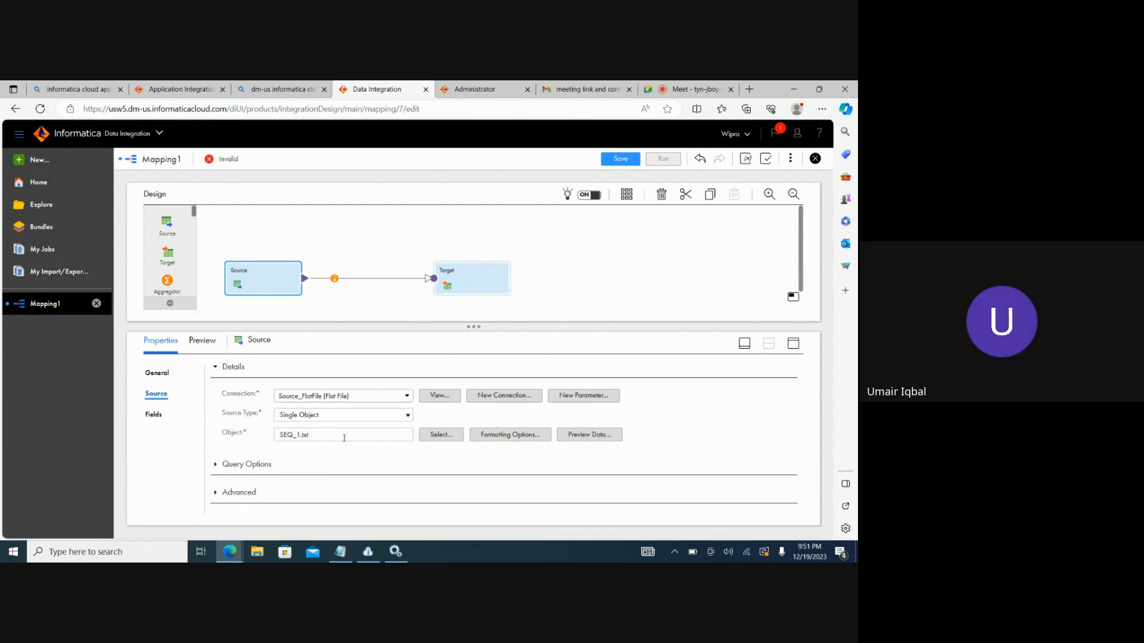
click(385, 417)
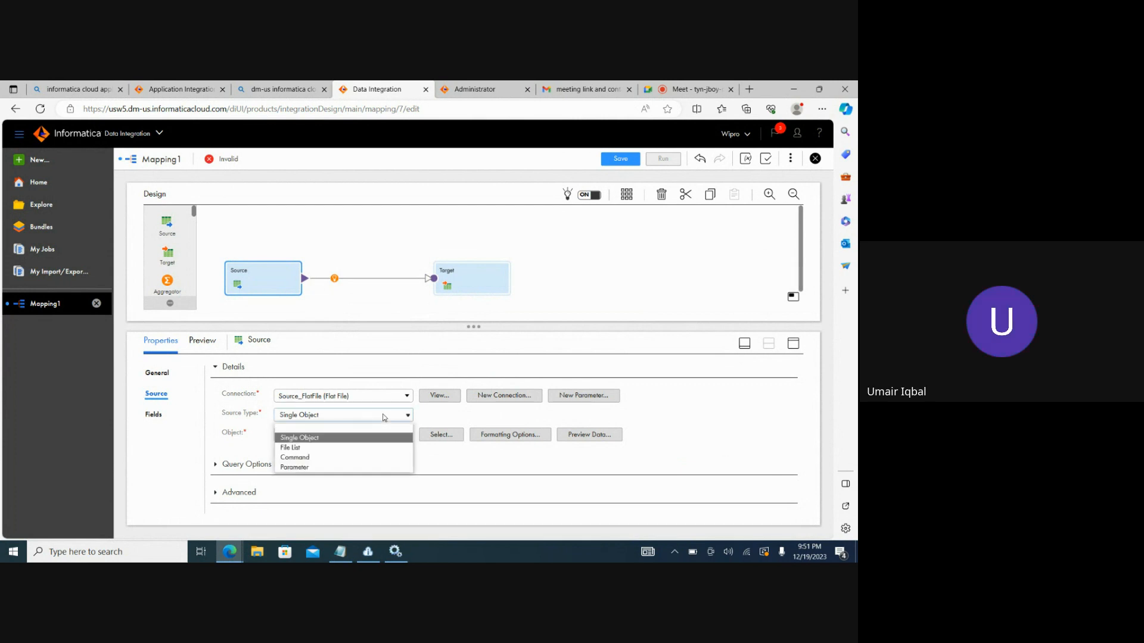
click(384, 417)
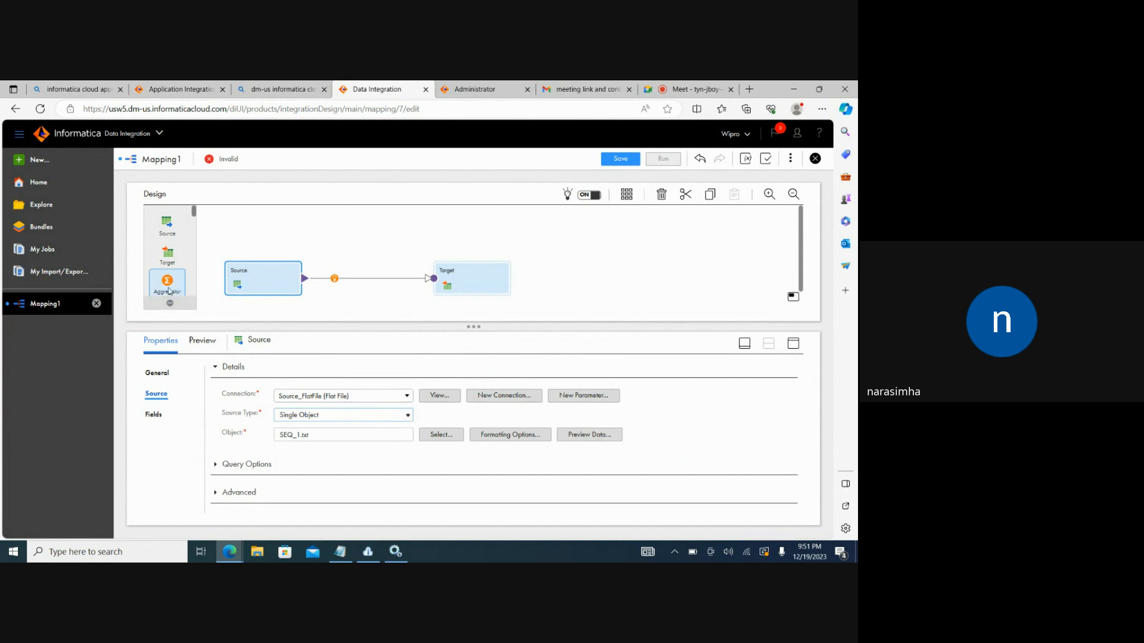
Step: Insert an Aggregator transformation into the link between Source and Target, and move Target farther away to make room
drag(169, 292, 332, 223)
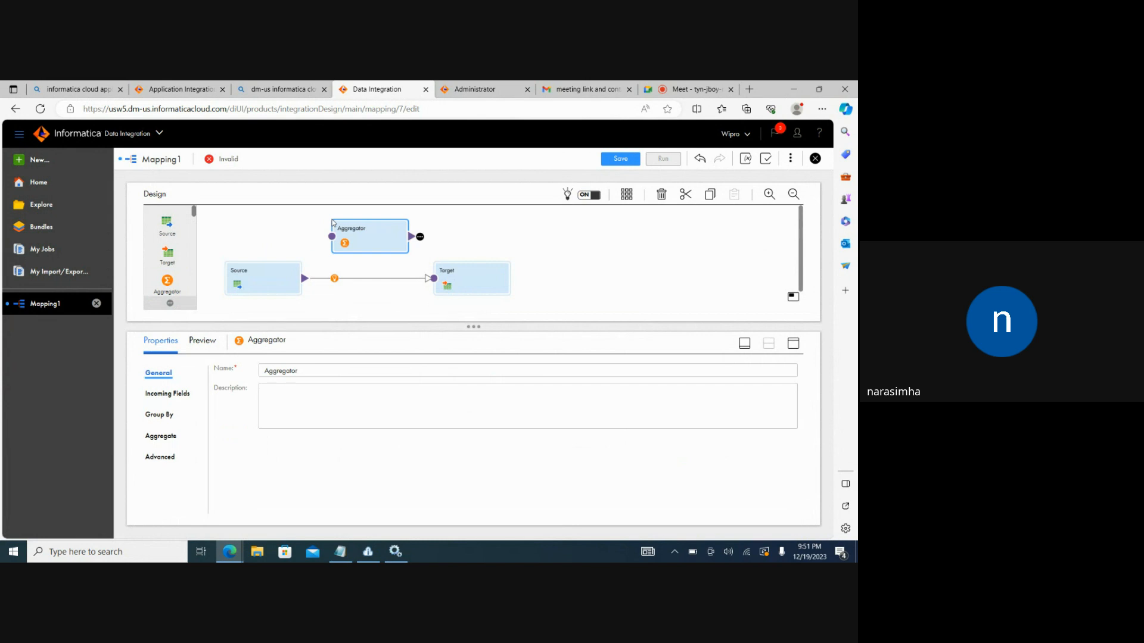
drag(354, 234, 359, 277)
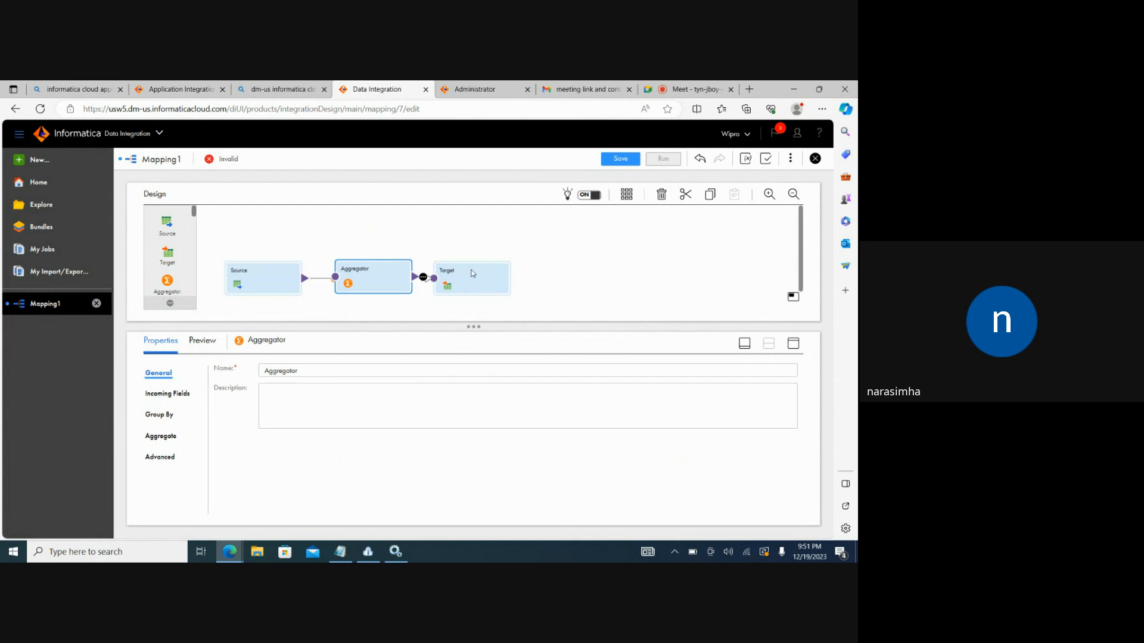
drag(477, 269, 549, 267)
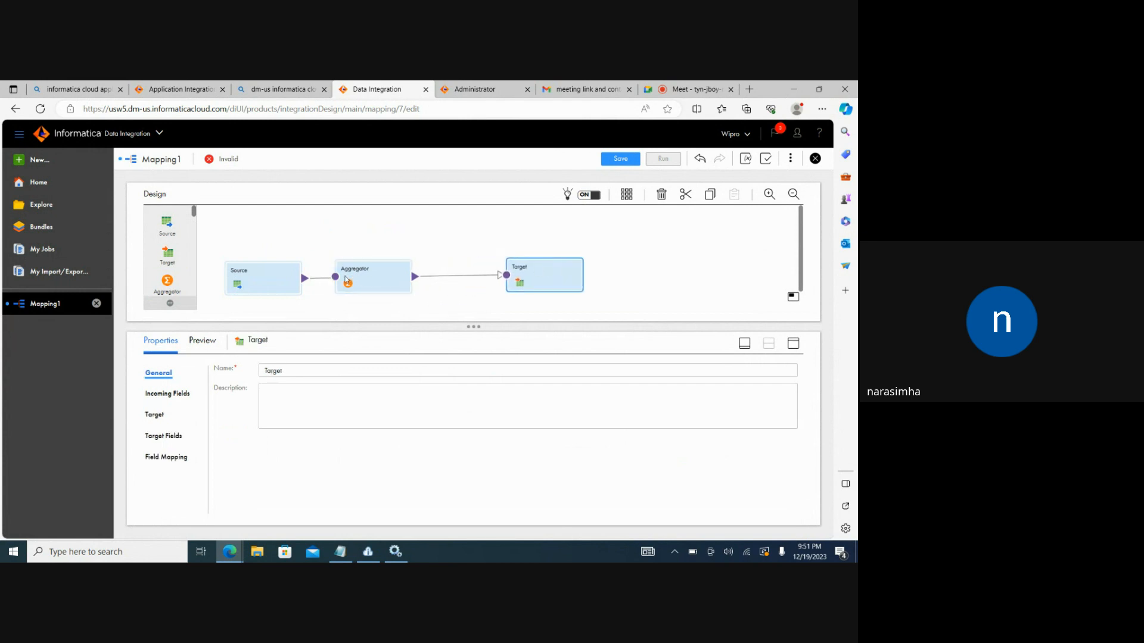
click(365, 274)
drag(365, 274, 366, 272)
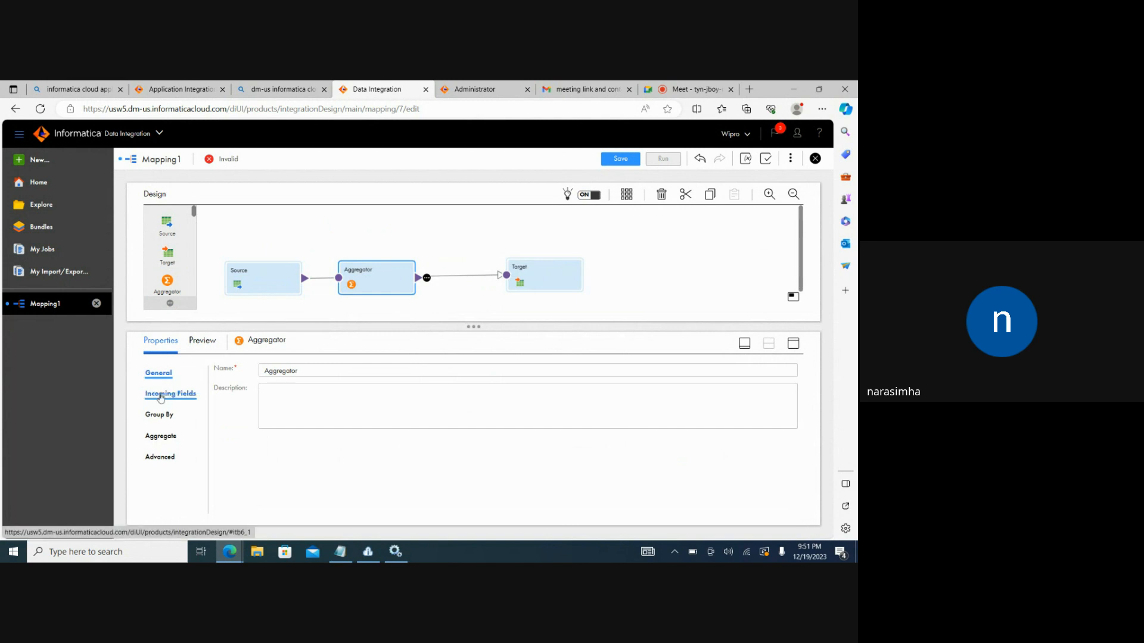
Step: Examine the Aggregator's incoming fields and the Source's field list, and return to the Aggregator's properties
click(160, 394)
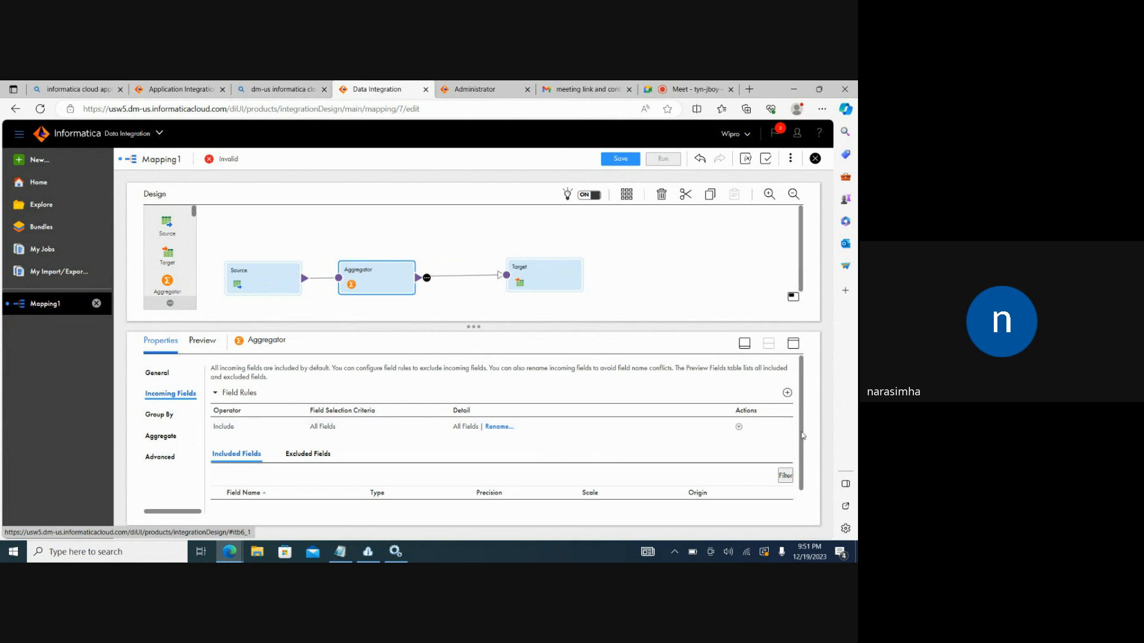
mouse_move(803, 436)
mouse_down()
mouse_move(801, 463)
mouse_move(801, 434)
mouse_up()
click(258, 280)
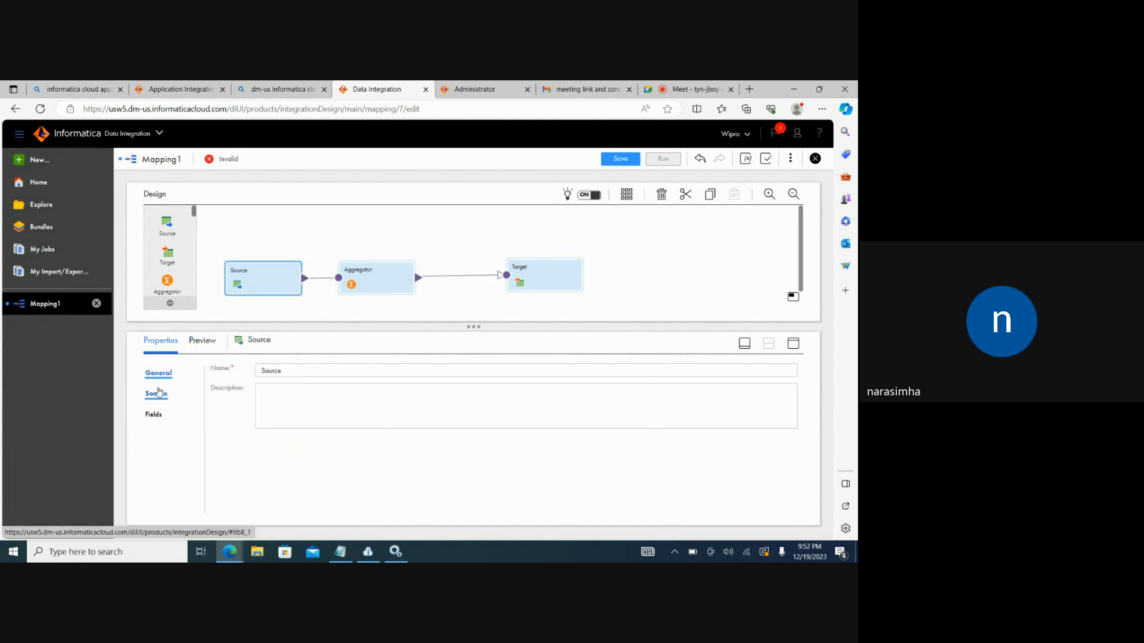
click(159, 392)
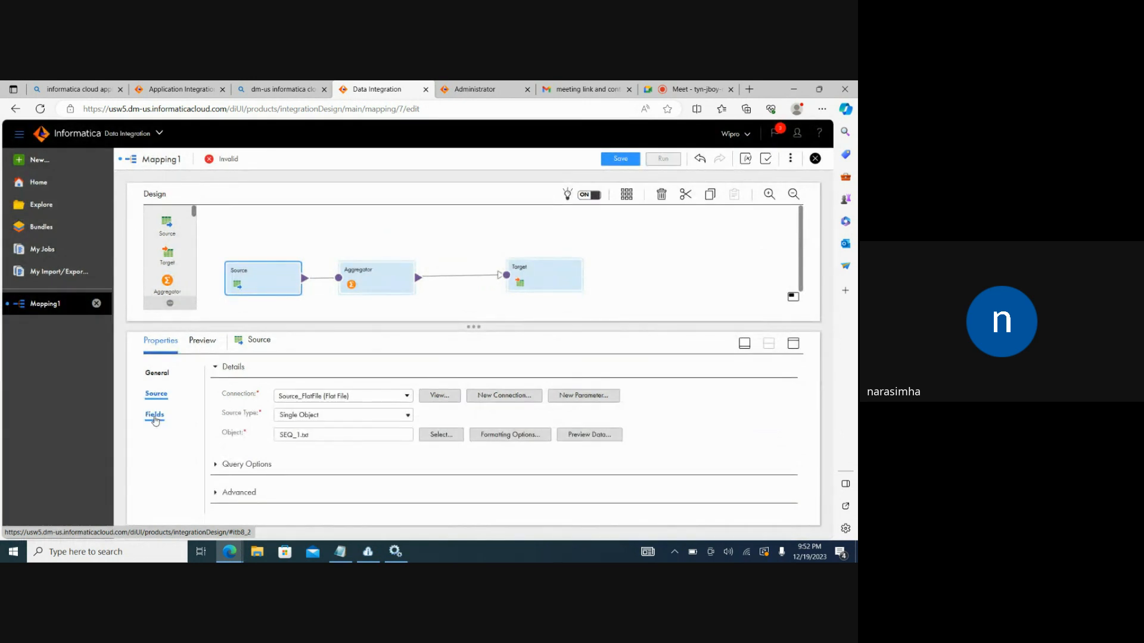
click(155, 420)
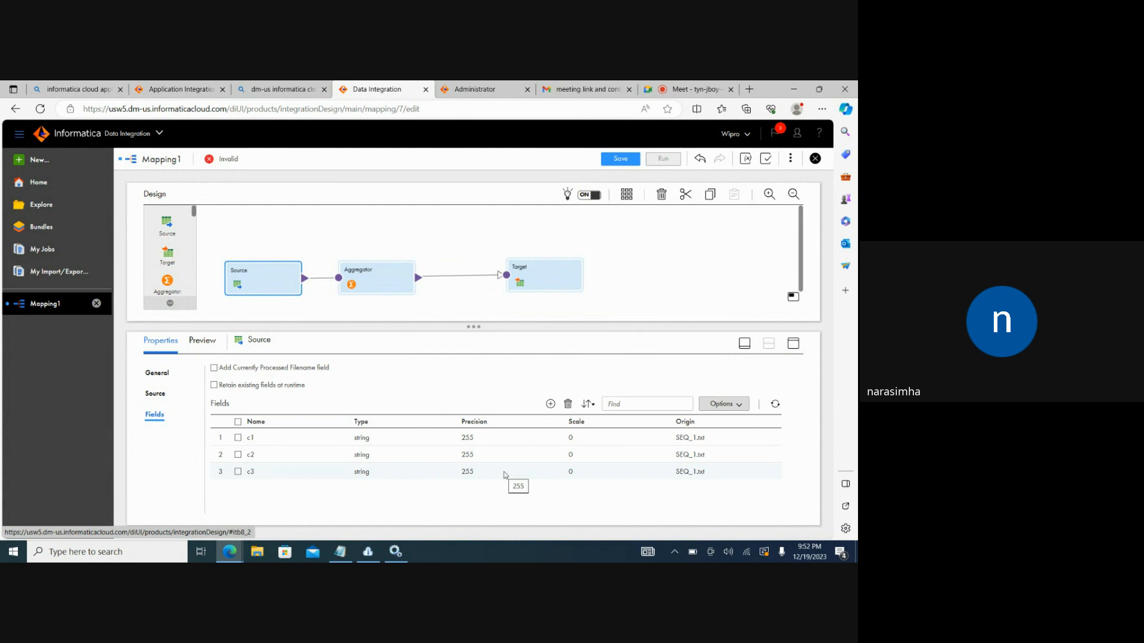
click(387, 290)
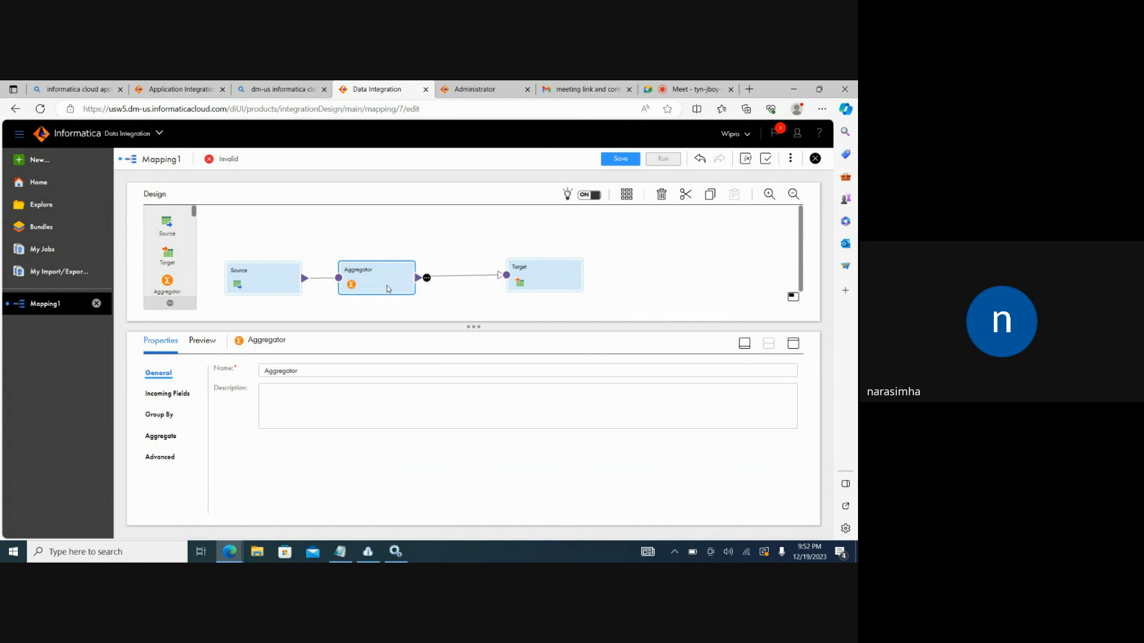
Step: Delete the Aggregator, insert a new one into the link between Source and Target, and review its incoming fields
key(Delete)
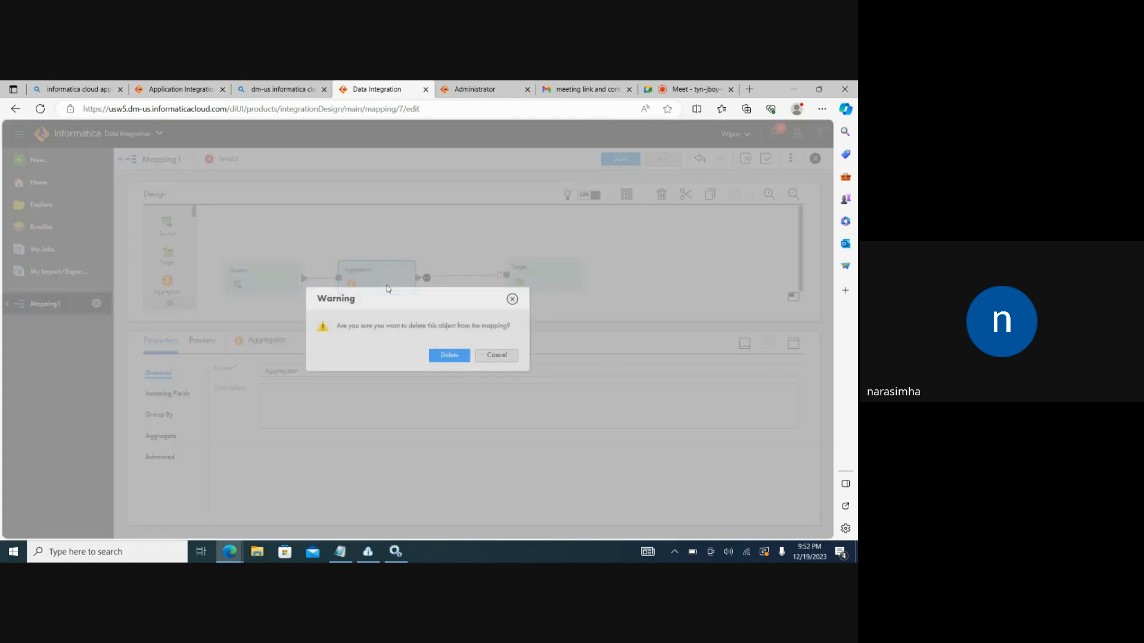
click(448, 356)
drag(167, 280, 349, 277)
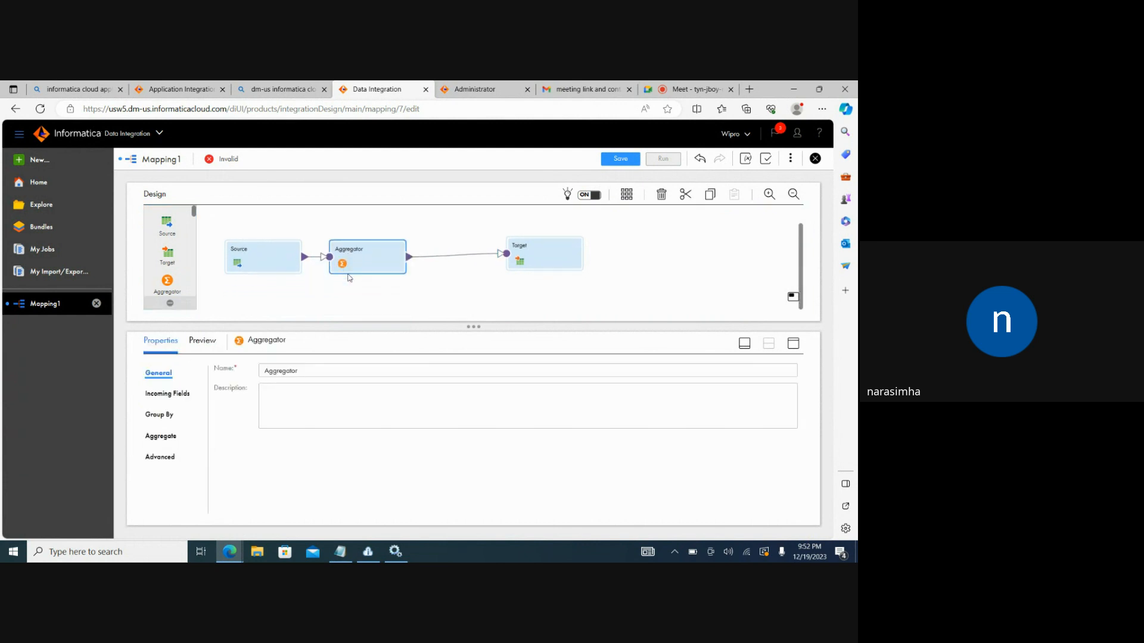
click(178, 393)
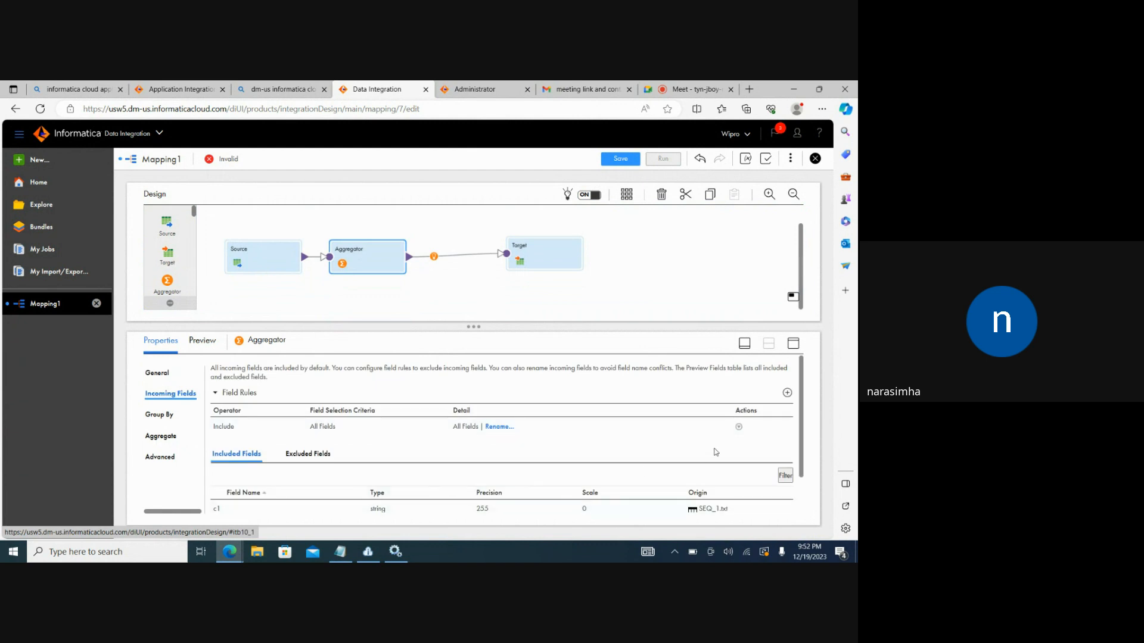
drag(802, 433, 802, 471)
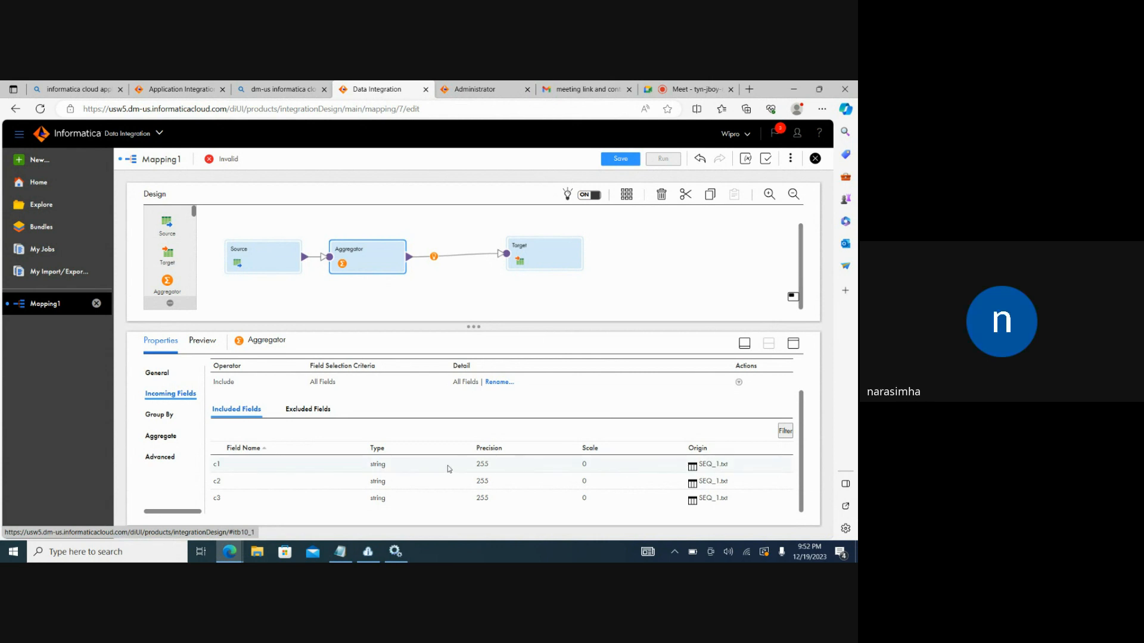
Step: Add c1 as a group-by field of the Aggregator
click(162, 415)
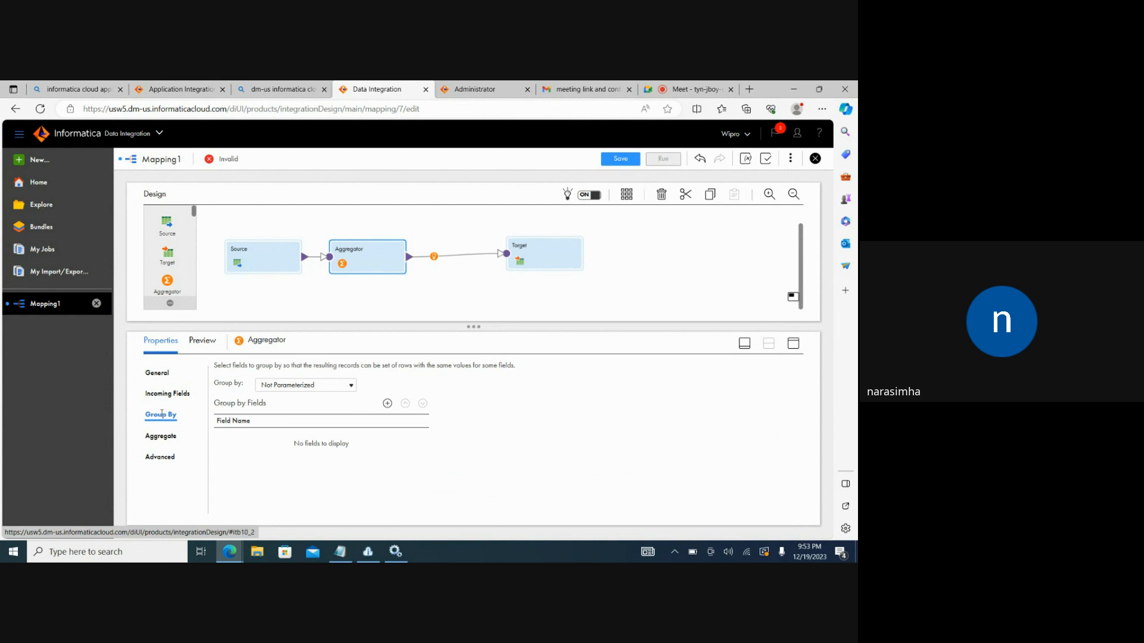
click(388, 404)
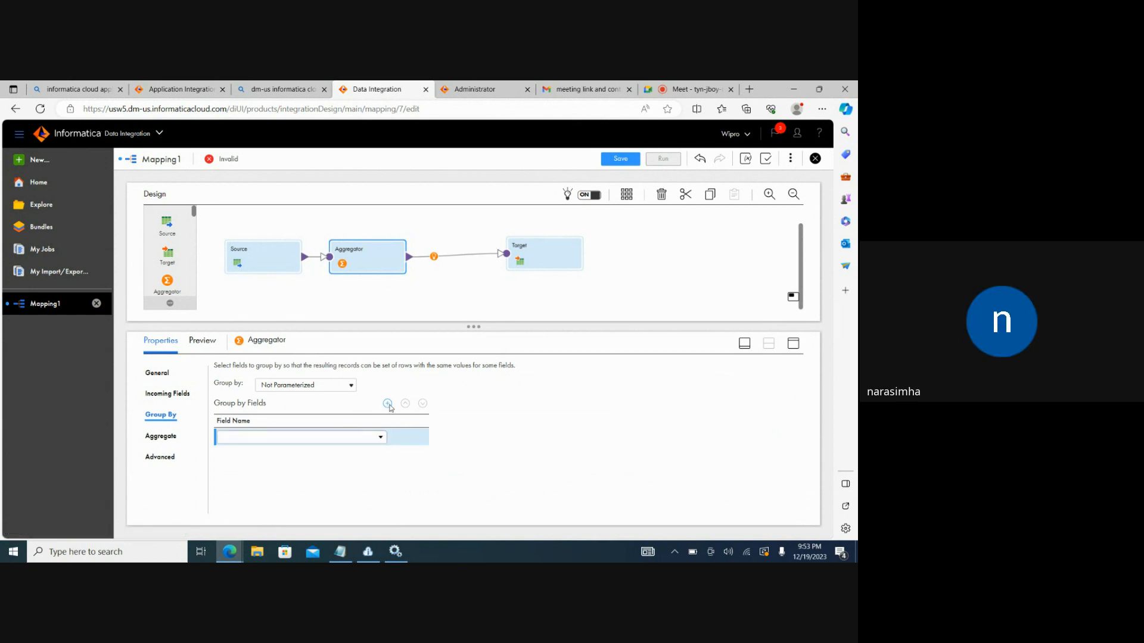
click(384, 441)
click(384, 442)
click(384, 441)
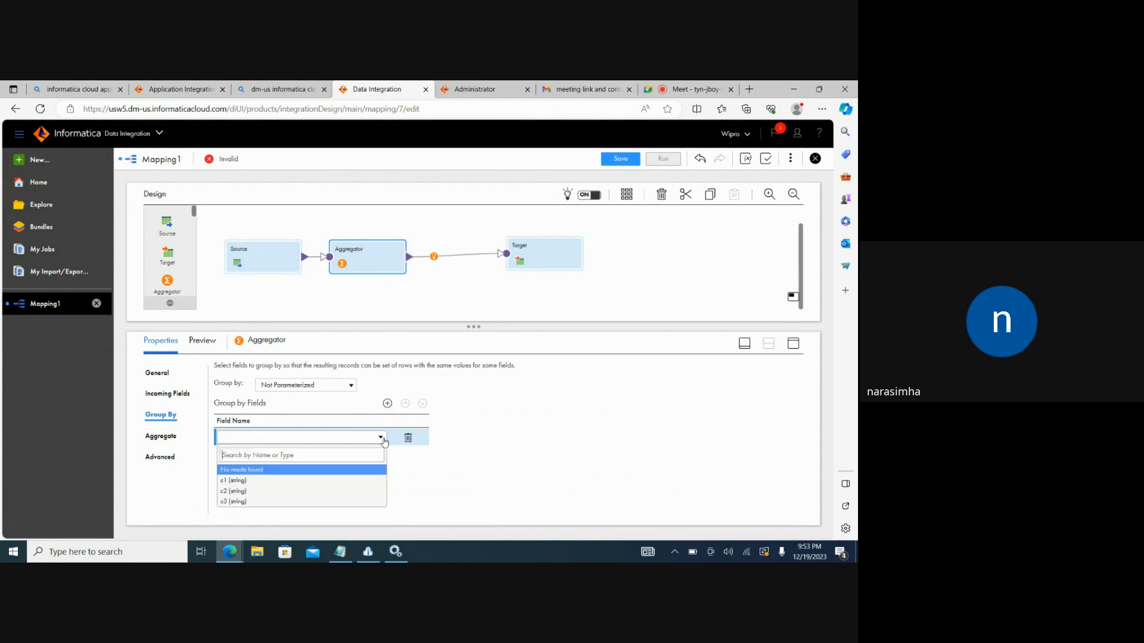
click(238, 480)
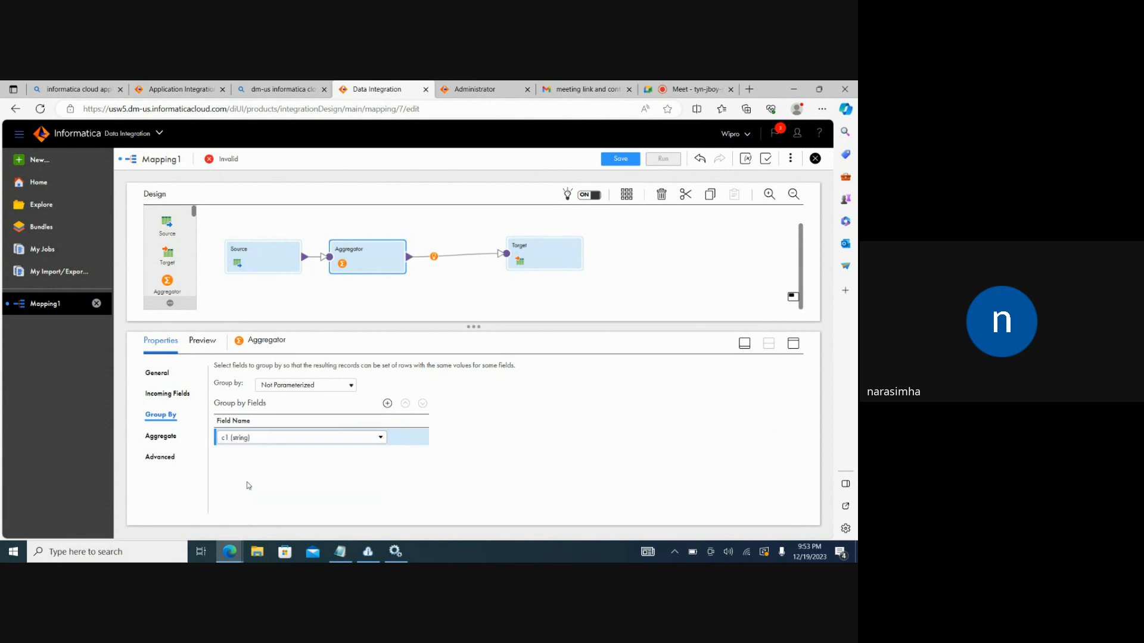
click(525, 475)
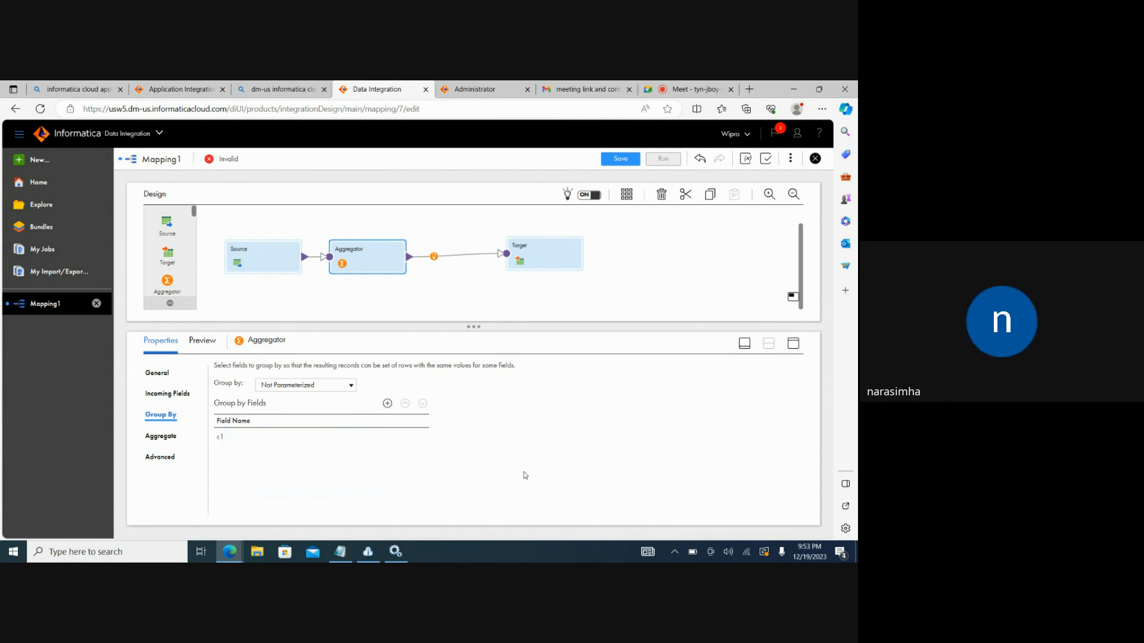
Step: Add a string output field named count to the Aggregator's aggregate fields
click(175, 437)
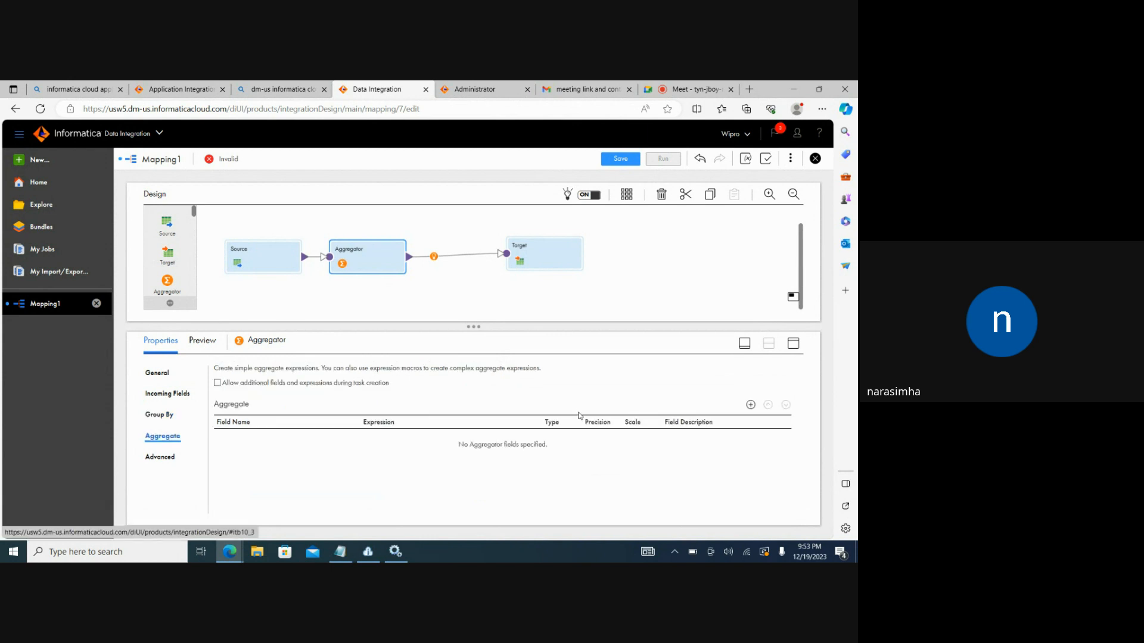
click(749, 409)
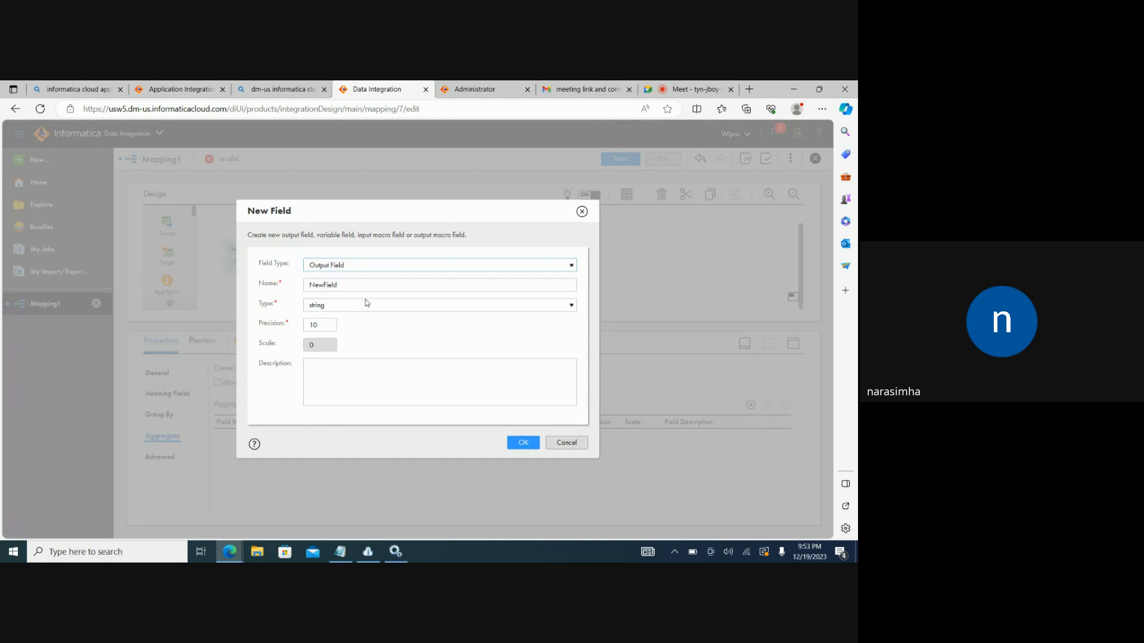
click(468, 266)
click(398, 288)
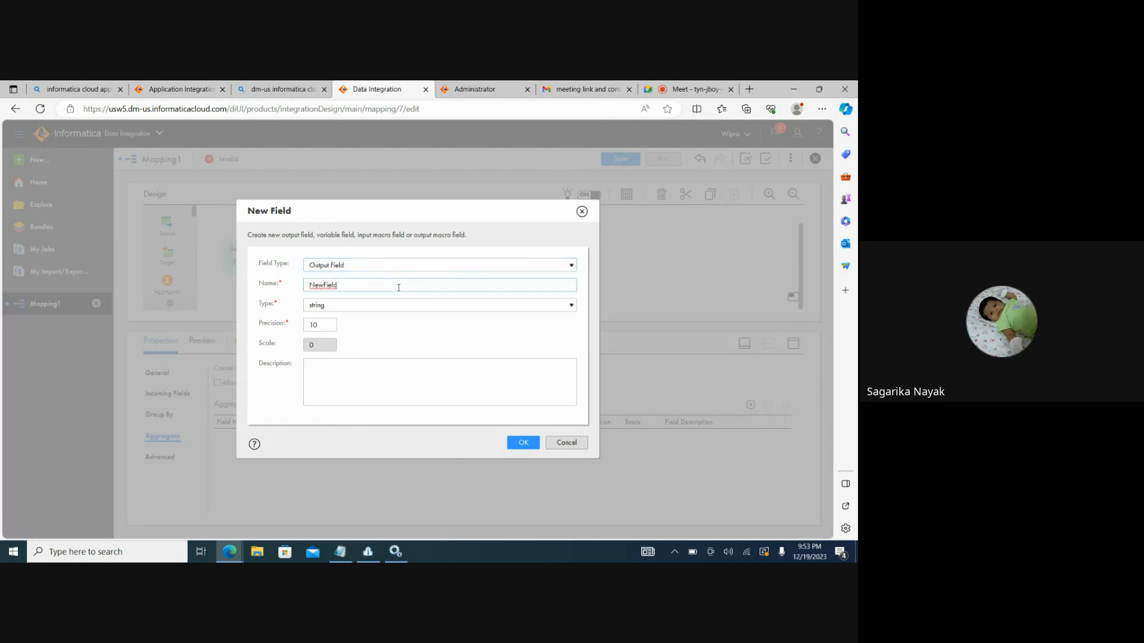
key(BackSpace)
key(BackSpace)
key(BackSpace)
key(BackSpace)
key(BackSpace)
key(BackSpace)
key(BackSpace)
key(BackSpace)
text(coun)
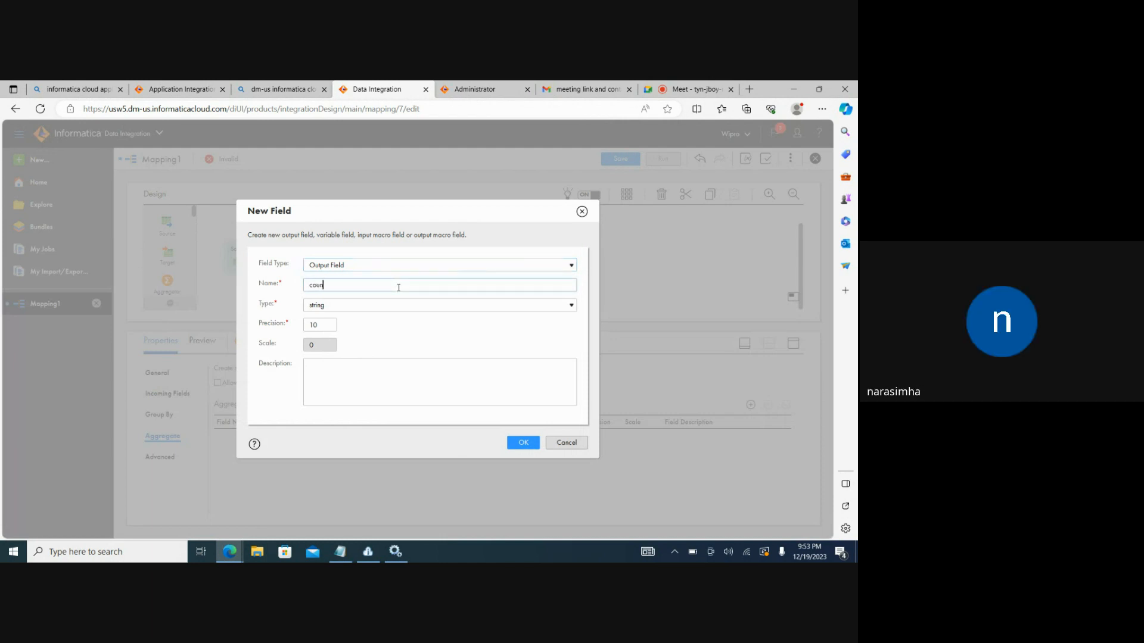
text(t)
click(522, 443)
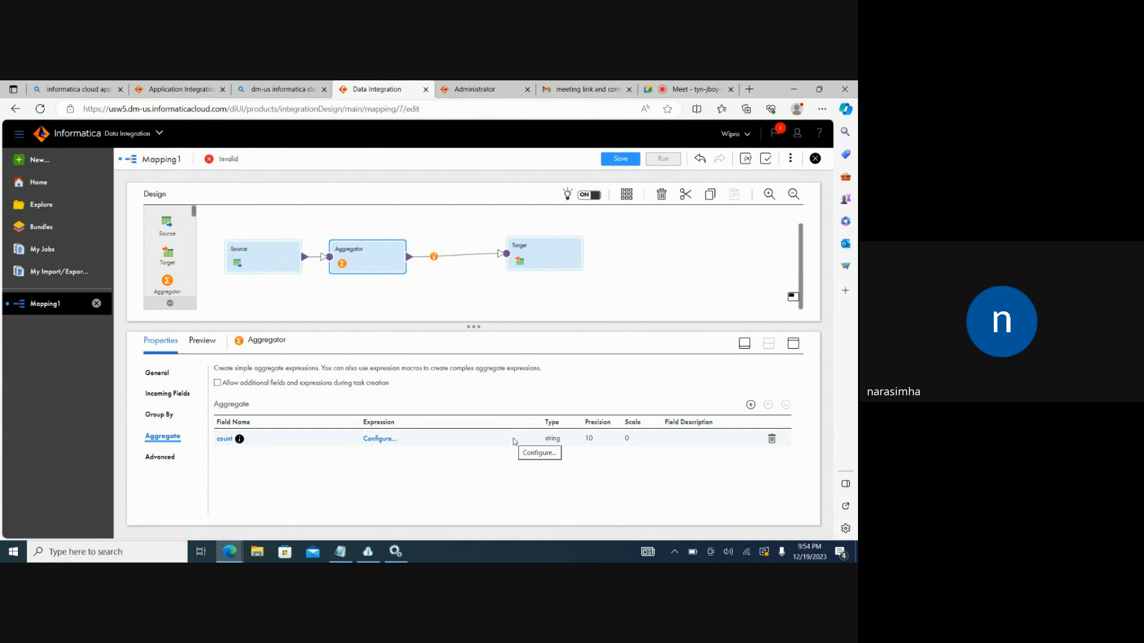
Step: Check the string count field's expression editor without changing it, and delete the field from the Aggregator
click(557, 445)
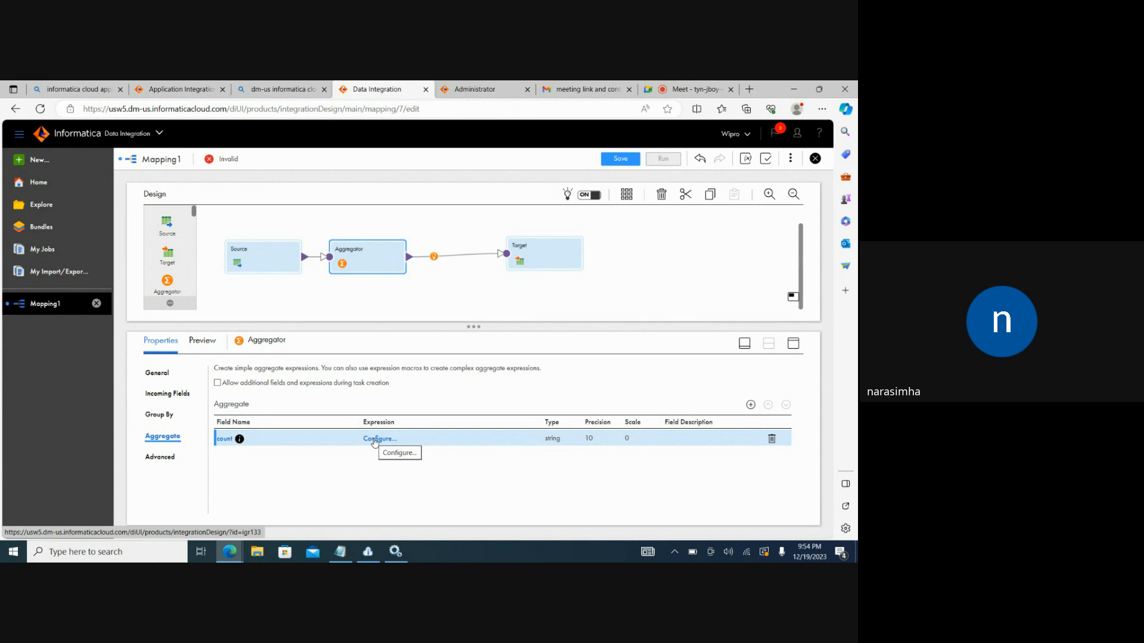
click(374, 440)
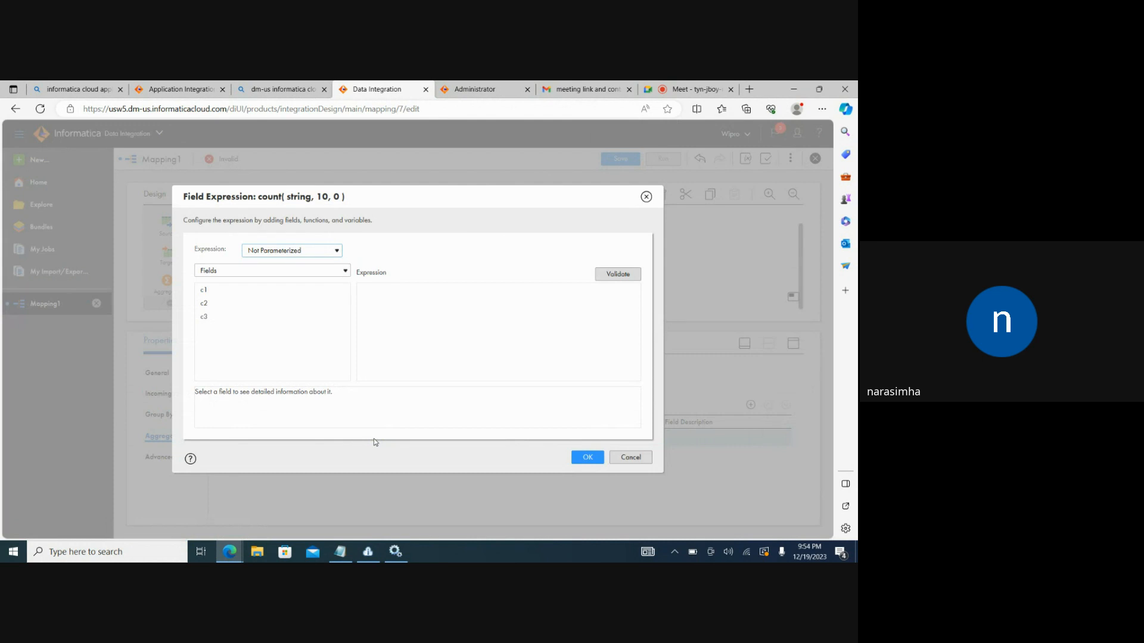
click(632, 458)
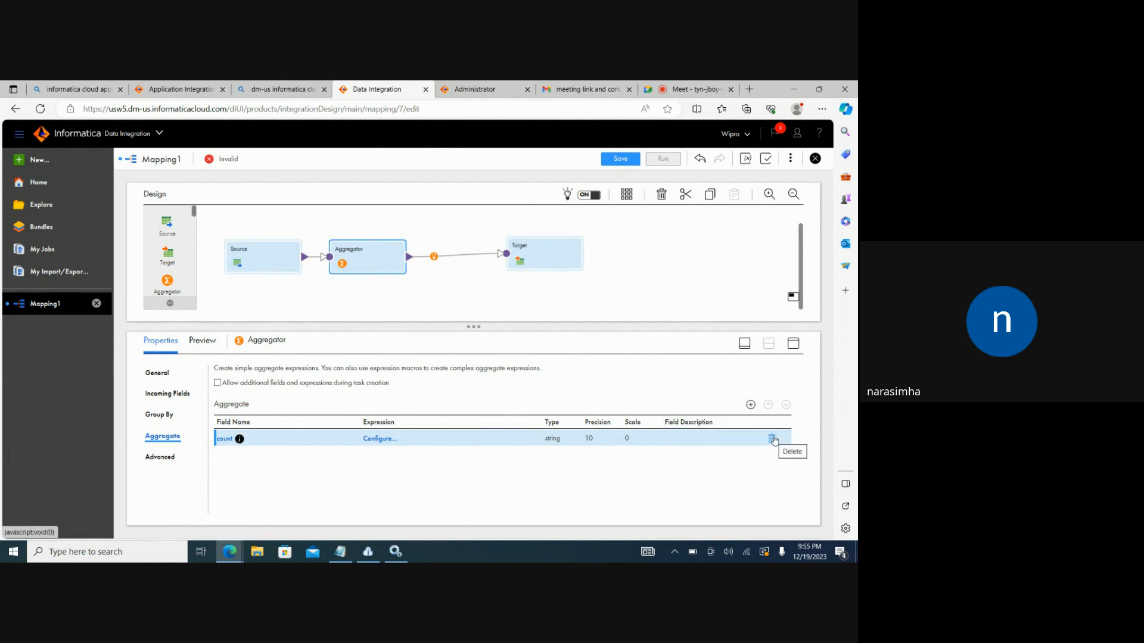
click(772, 439)
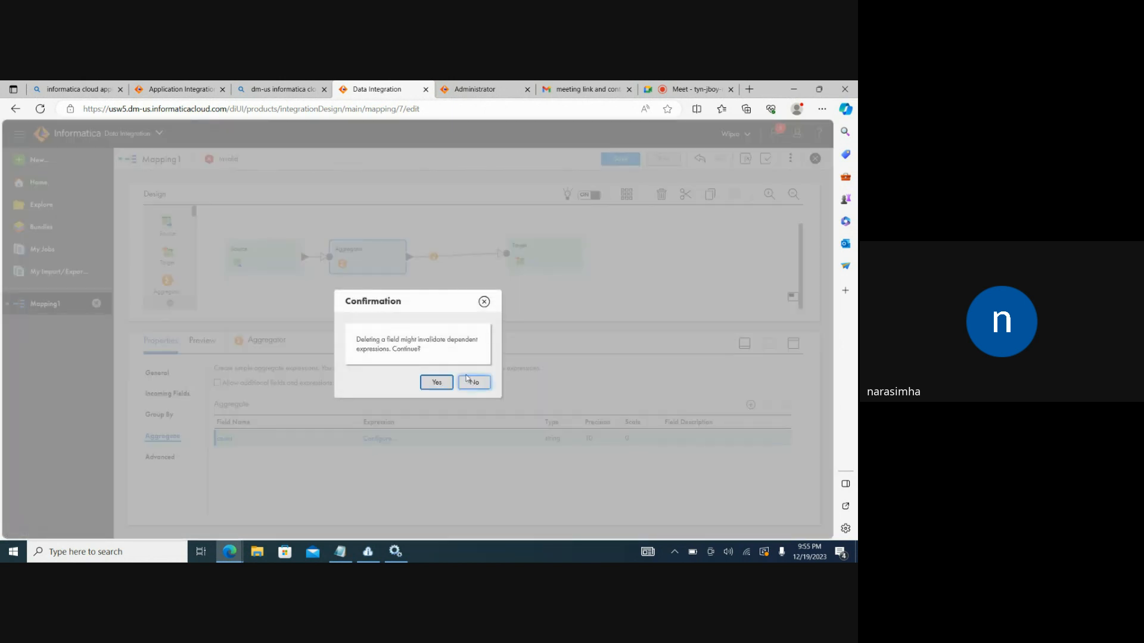
click(438, 383)
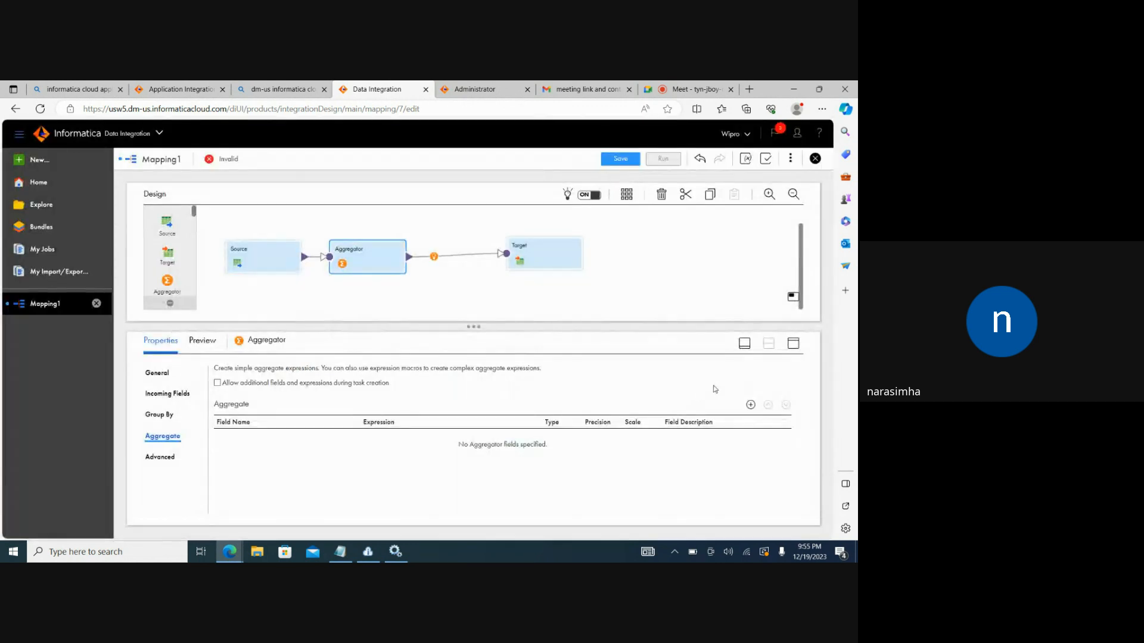
Step: Create an aggregate output field named count with the type integer
click(752, 405)
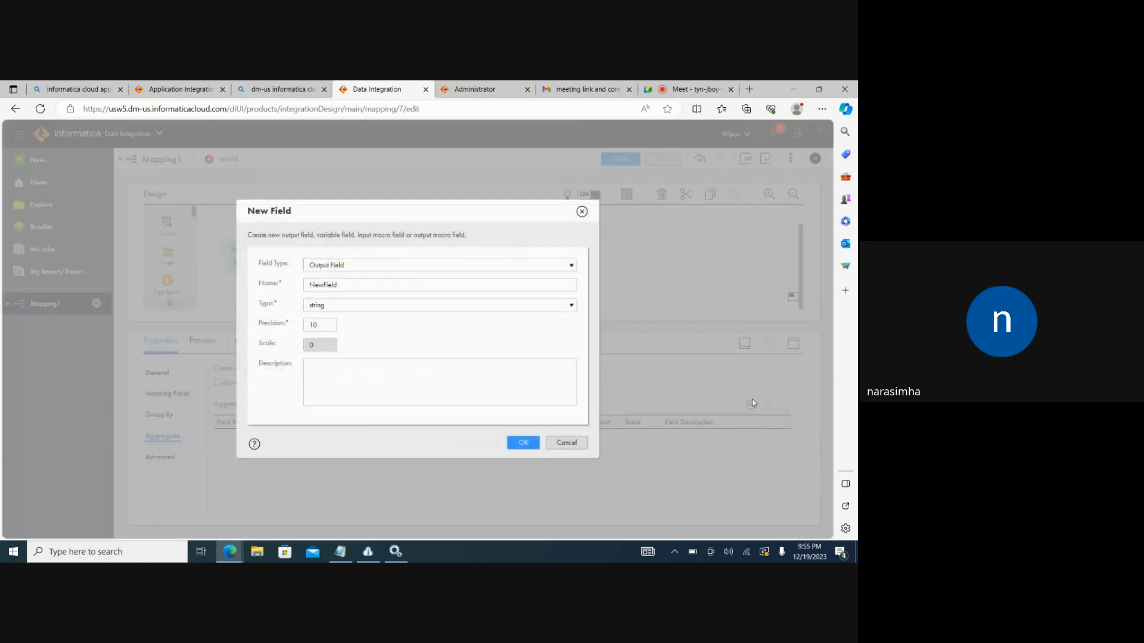
click(371, 287)
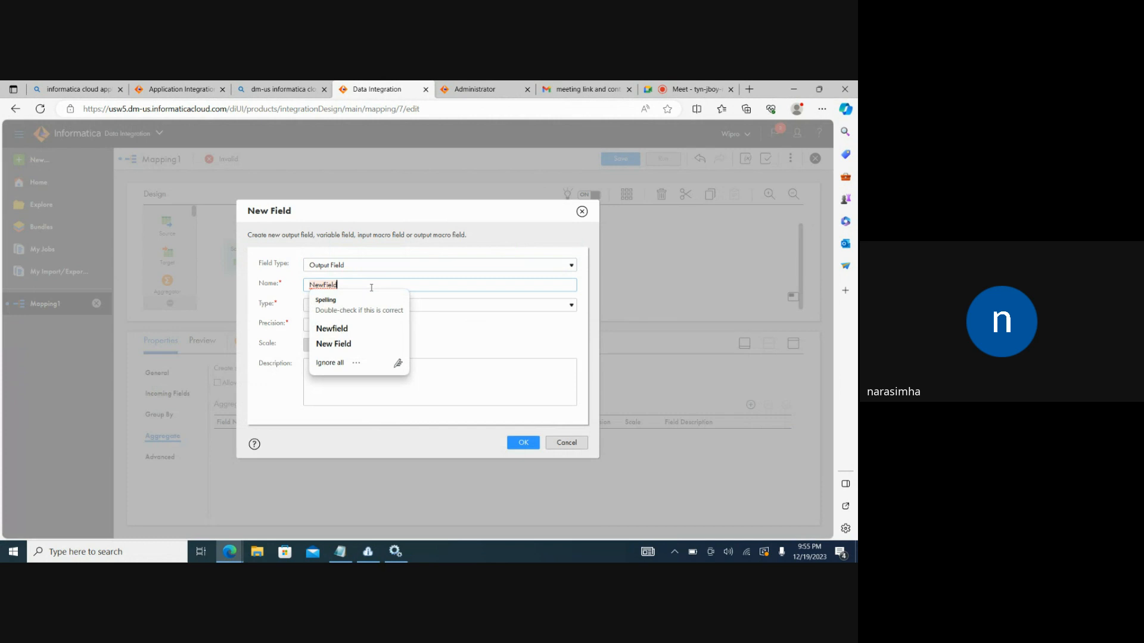
text(co)
key(ctrl+a)
key(BackSpace)
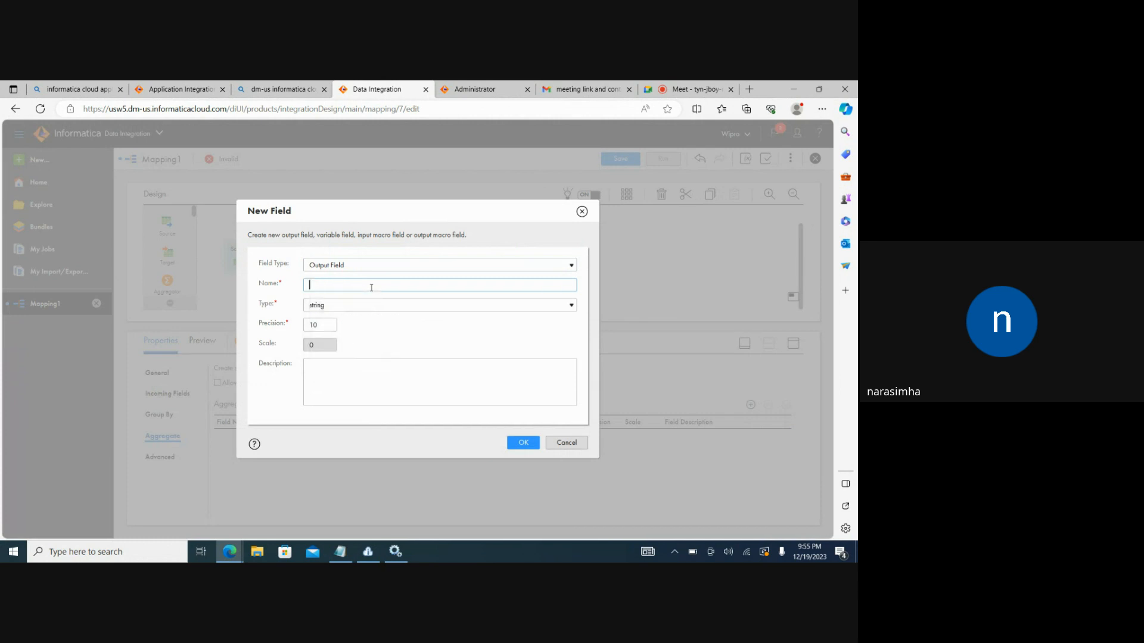
text(count)
click(345, 310)
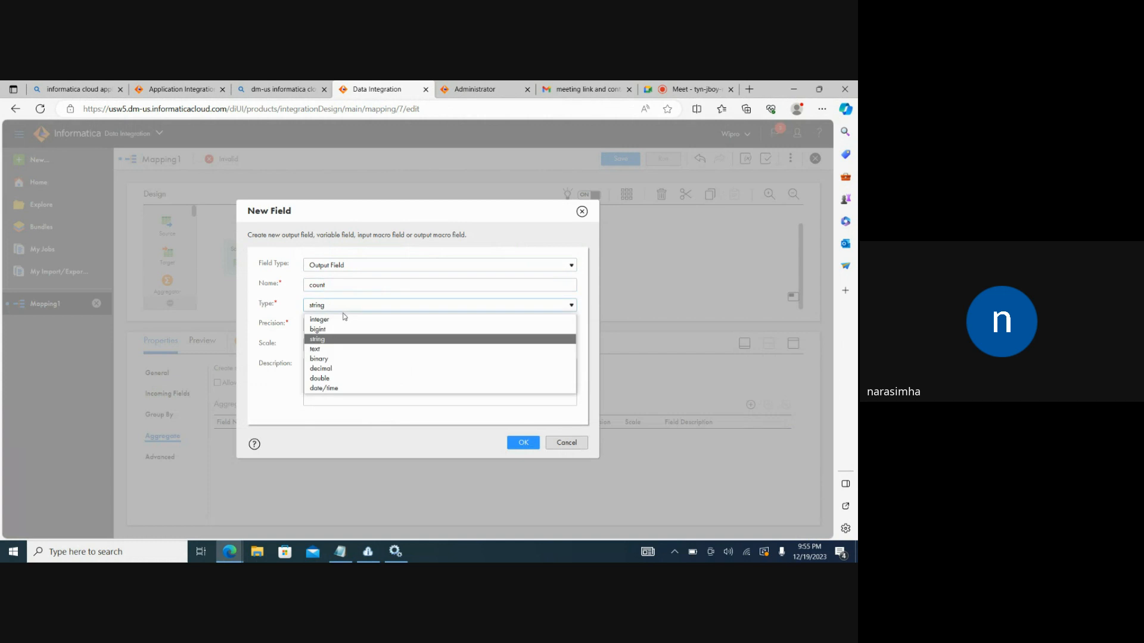
click(339, 320)
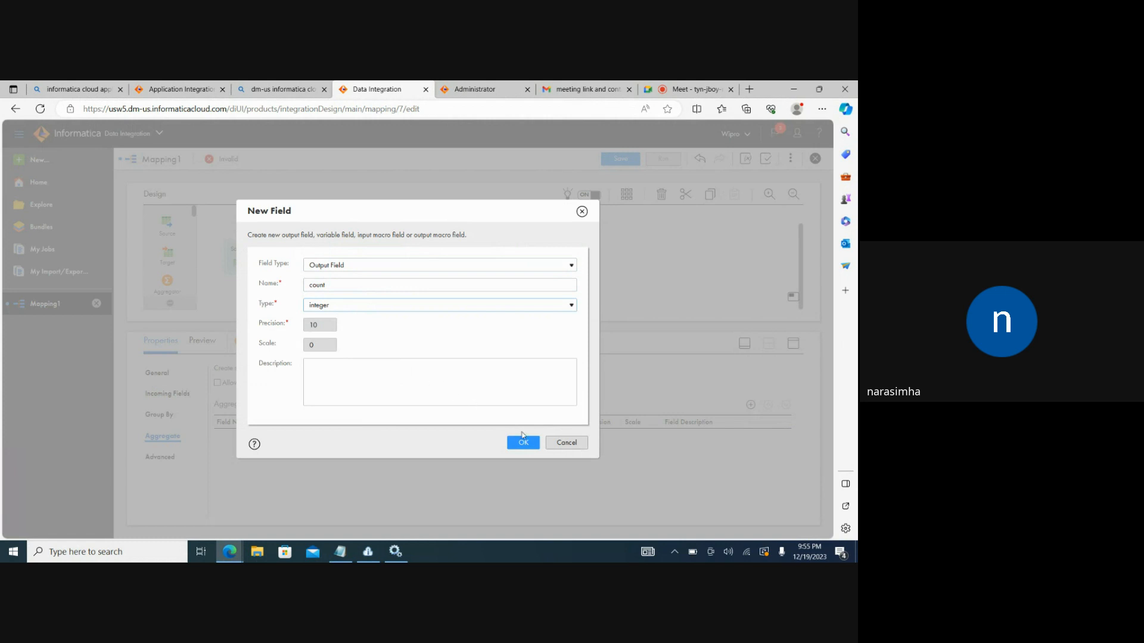
click(523, 444)
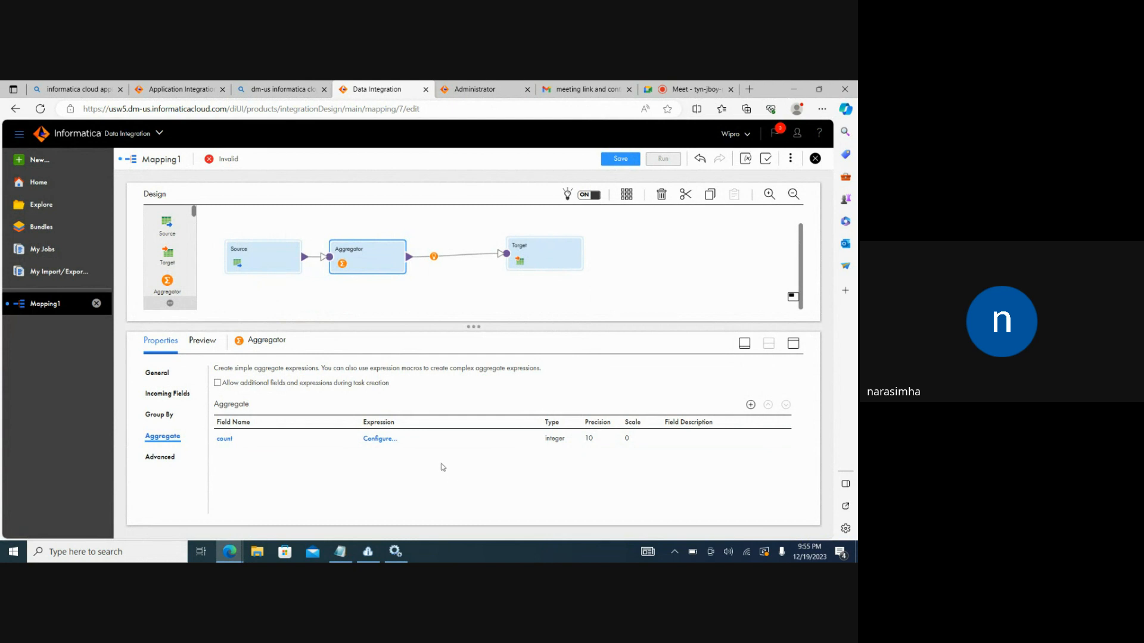
Step: Open the integer count field's expression, list the built-in aggregate functions, and leave the expression empty
click(381, 439)
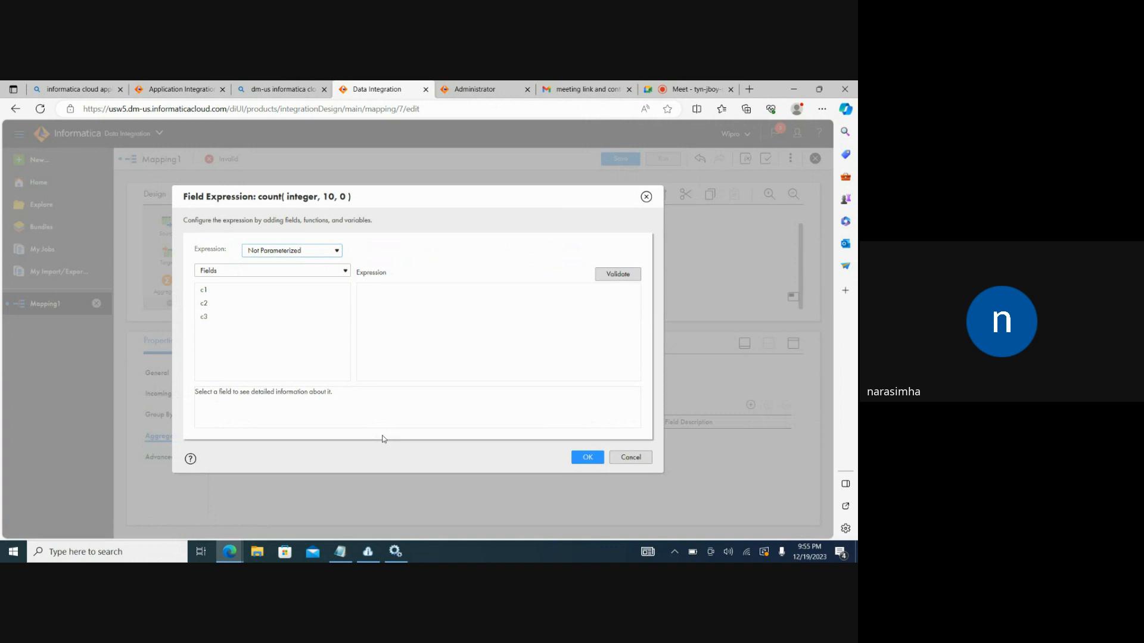
click(398, 288)
text(count()
click(316, 251)
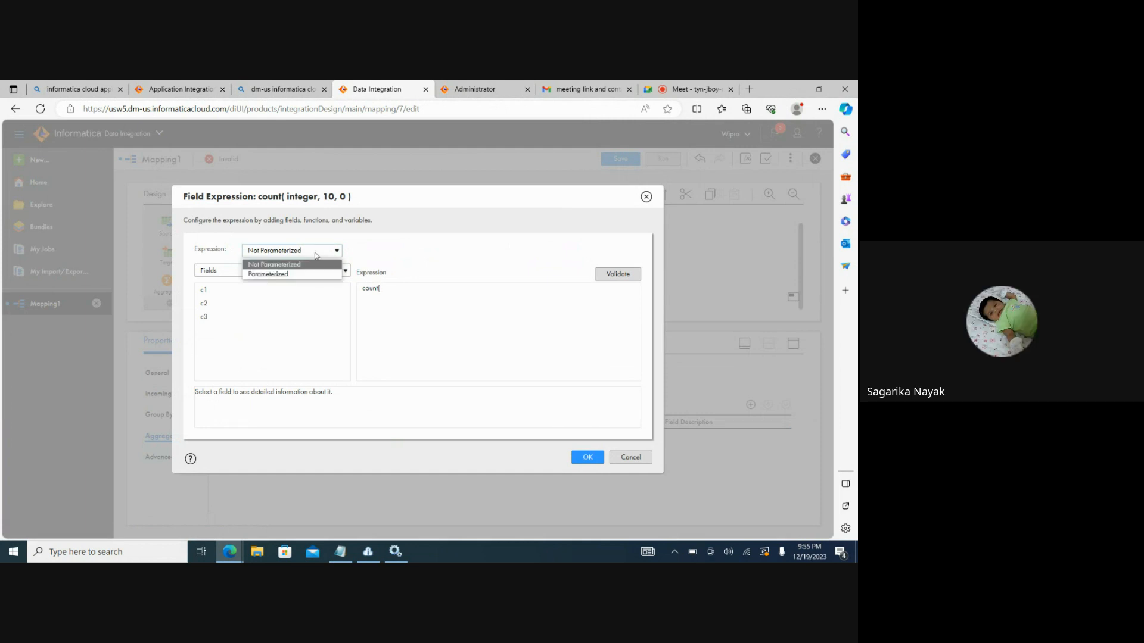
click(316, 255)
click(310, 274)
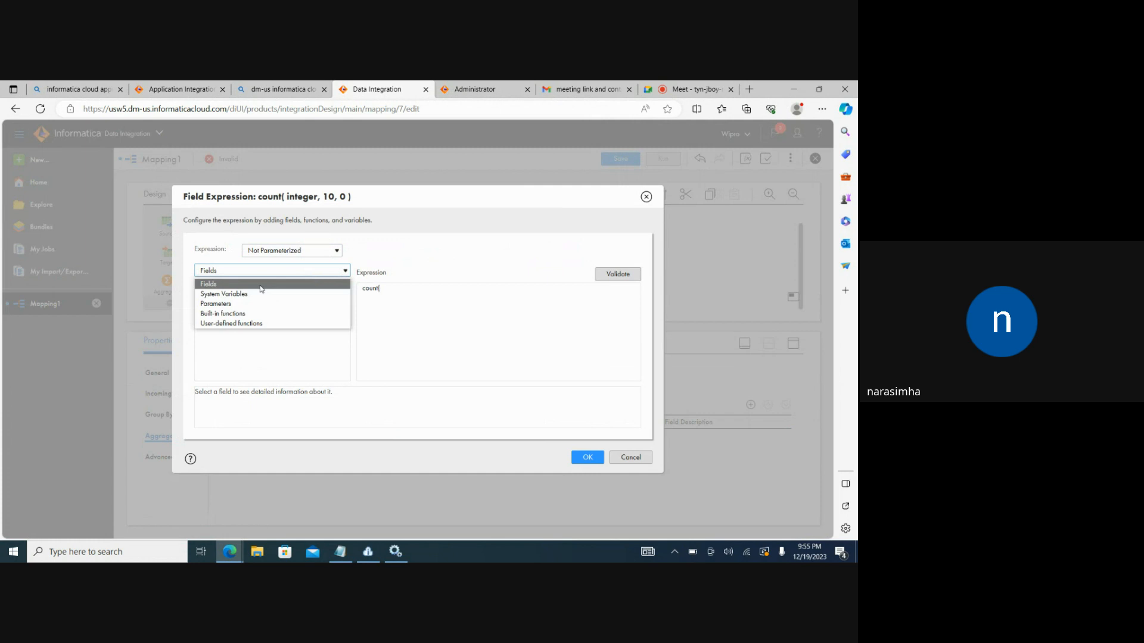
click(244, 314)
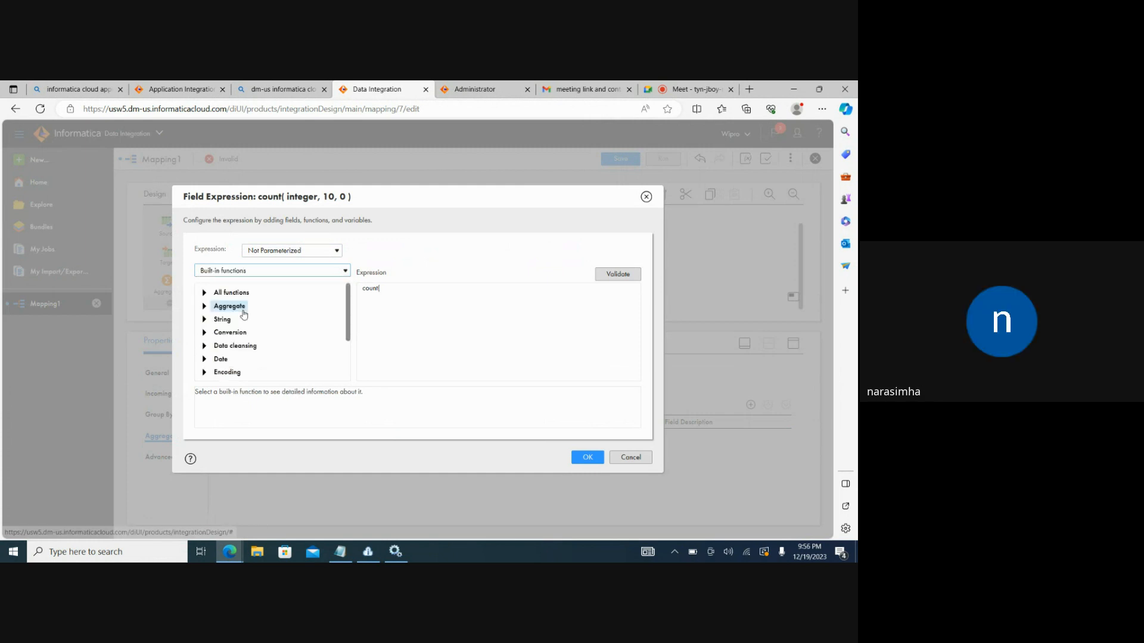
click(213, 309)
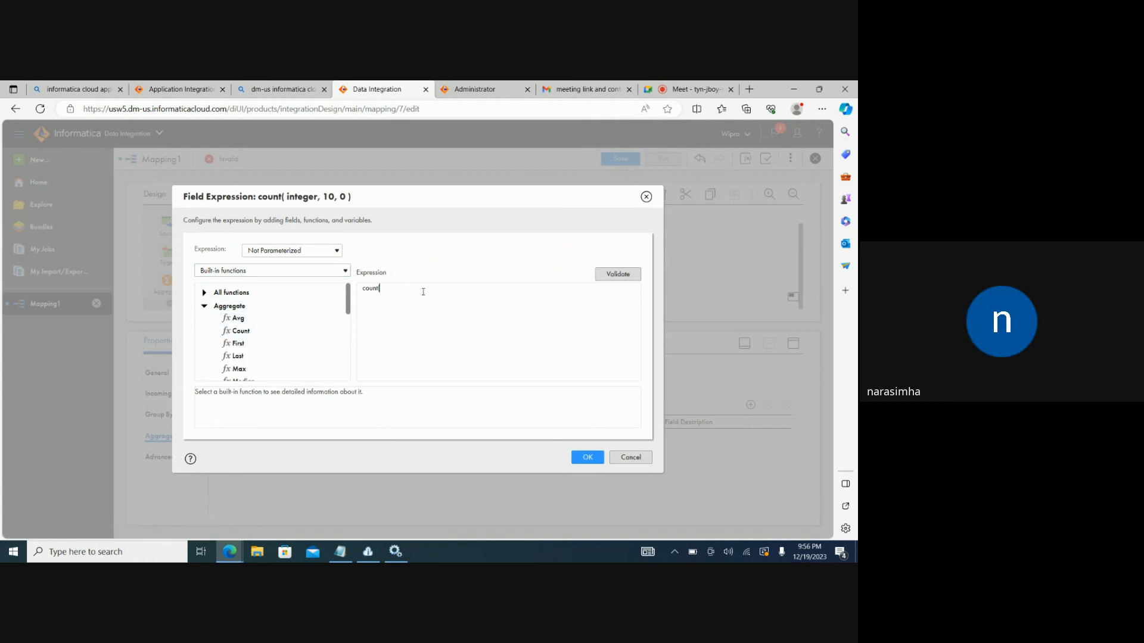
key(BackSpace)
key(BackSpace)
key(BackSpace)
key(BackSpace)
Step: Set the count field's expression to Count(c2) using the built-in Count function, validate it, and accept it
mouse_move(349, 304)
mouse_down()
mouse_move(348, 339)
mouse_move(346, 314)
mouse_up()
click(239, 305)
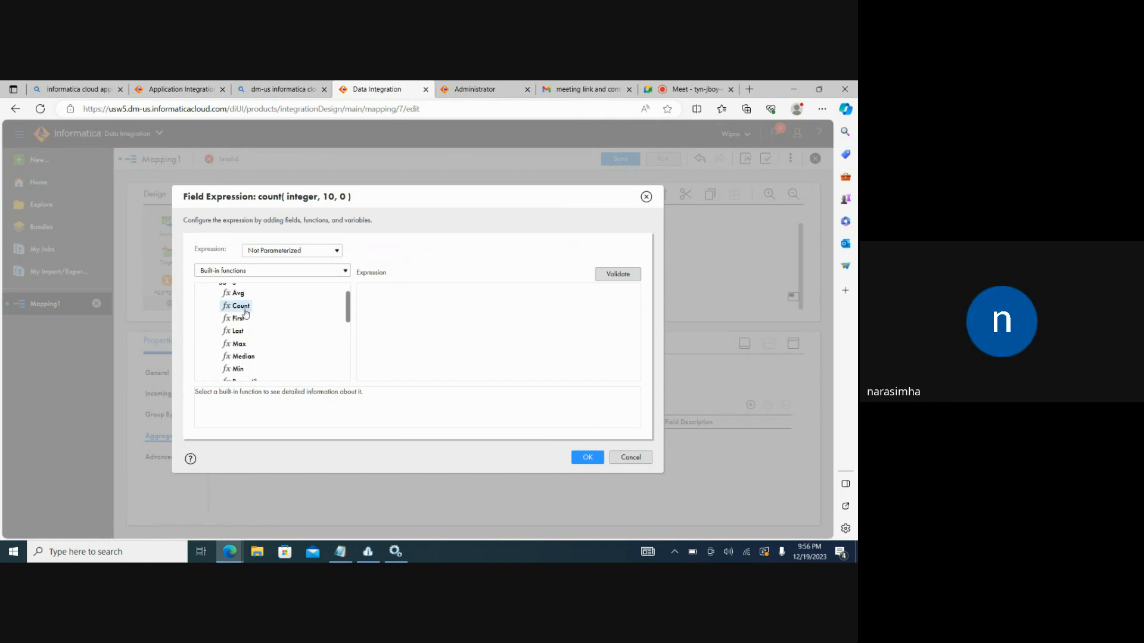
double_click(240, 305)
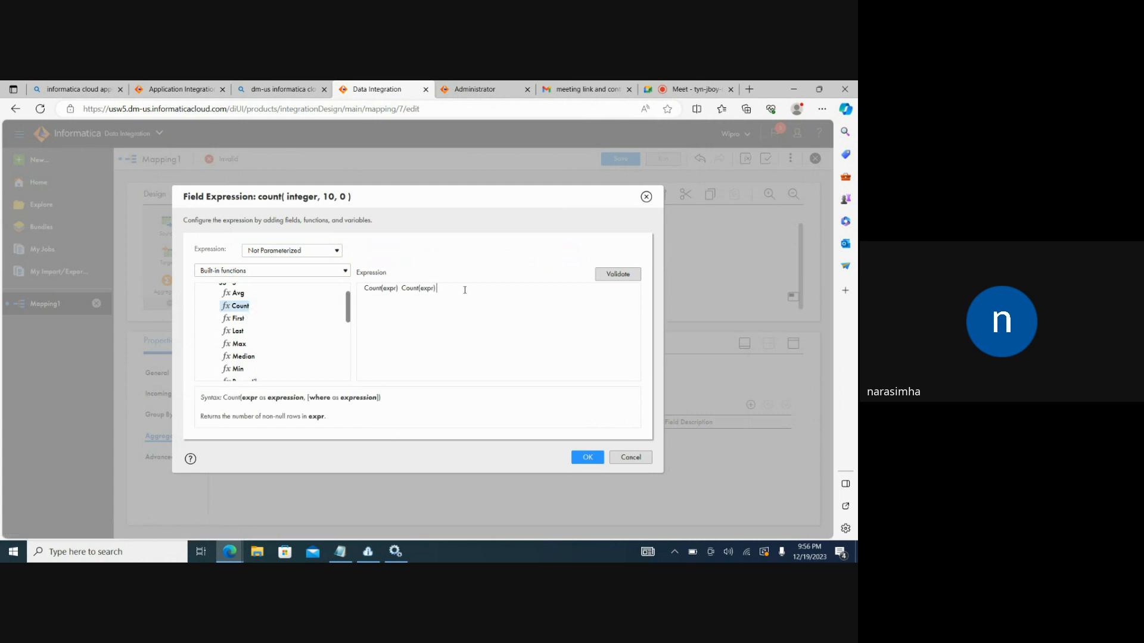
key(BackSpace)
key(BackSpace)
key(BackSpace)
key(BackSpace)
key(BackSpace)
key(BackSpace)
key(BackSpace)
key(BackSpace)
key(BackSpace)
key(BackSpace)
key(BackSpace)
key(BackSpace)
key(BackSpace)
key(BackSpace)
key(BackSpace)
key(BackSpace)
text(c2)
click(630, 276)
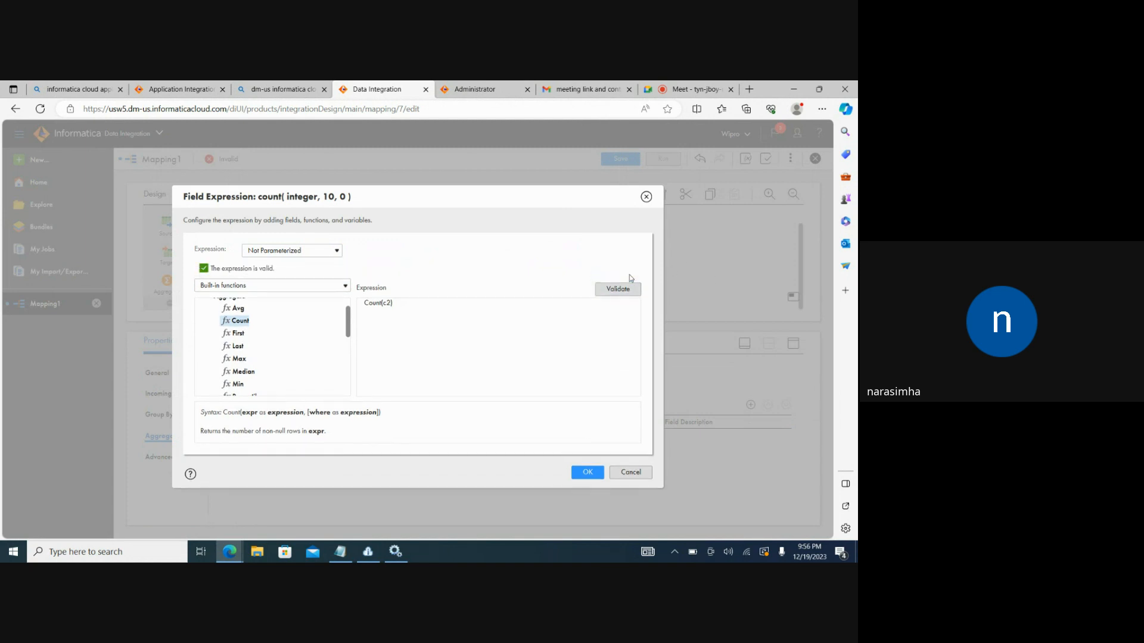
click(579, 473)
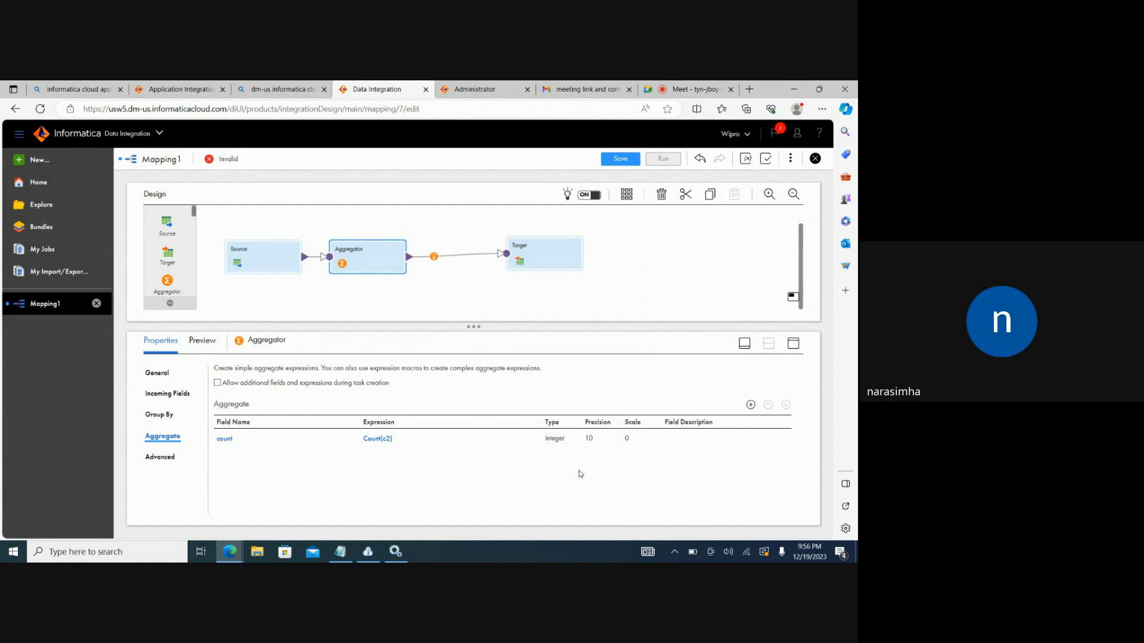
Step: Set the Target transformation's connection to Target_FlatFile (Flat File)
click(561, 250)
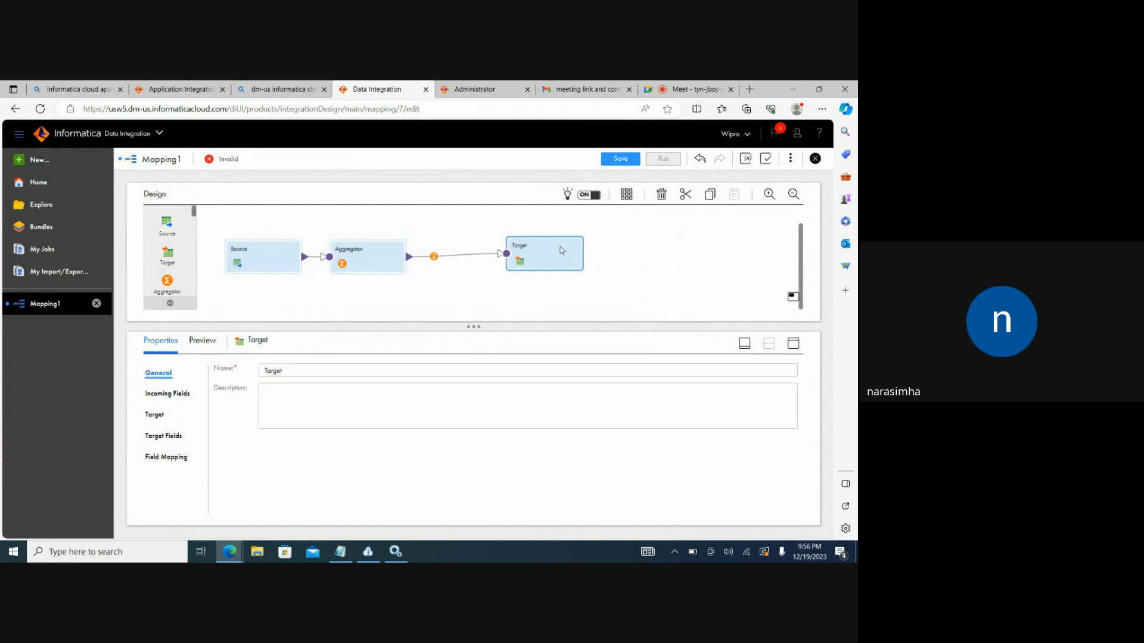
click(166, 400)
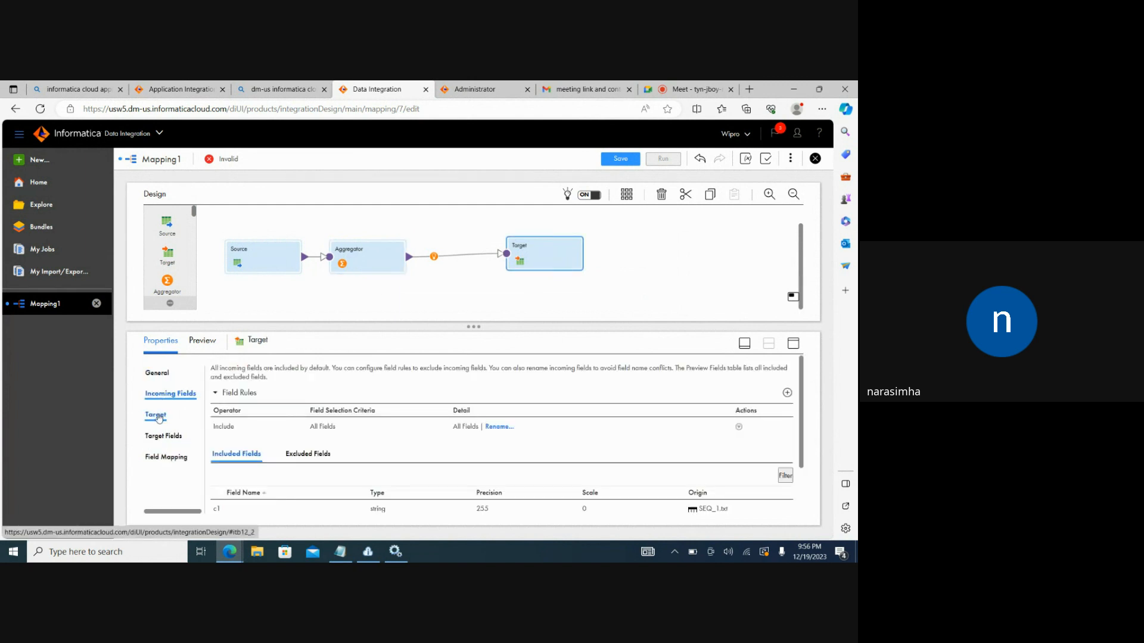
click(155, 420)
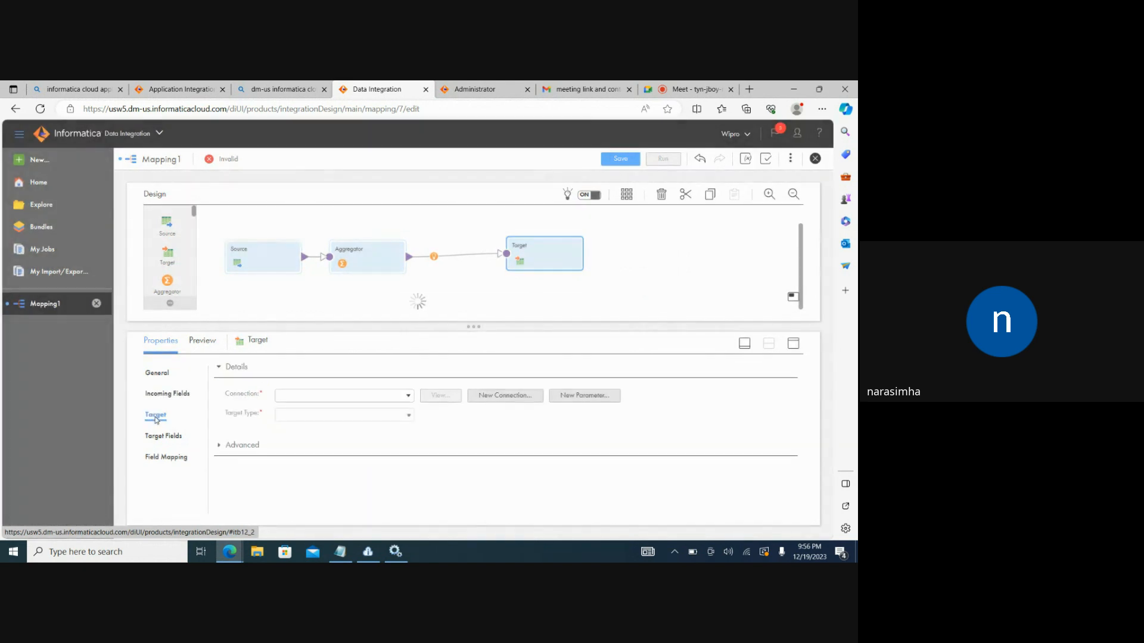
click(402, 398)
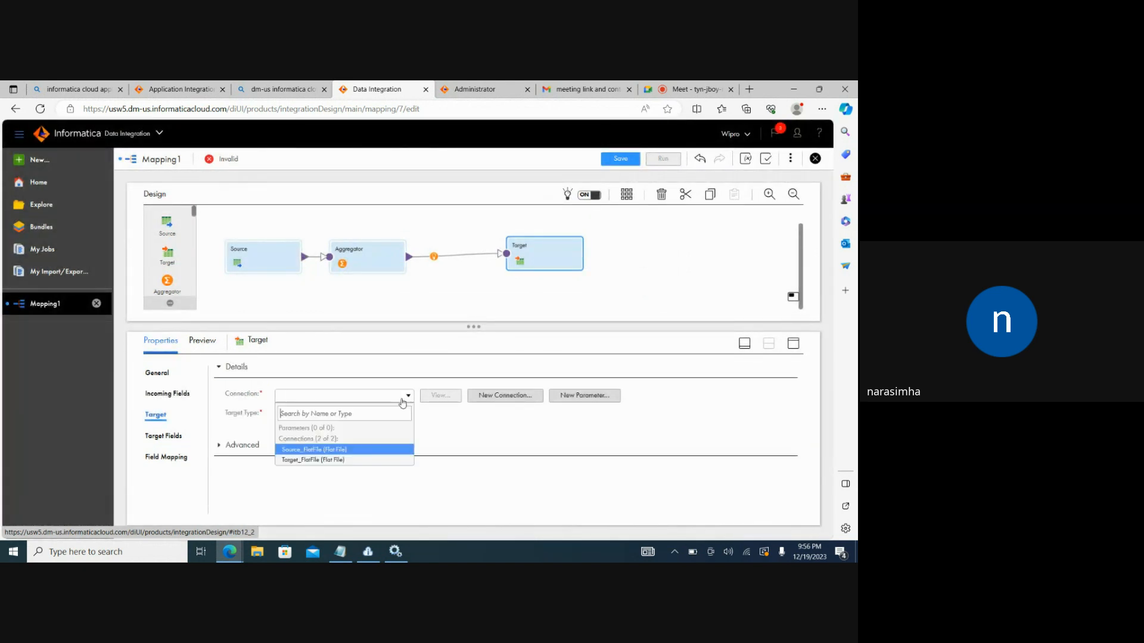
click(319, 465)
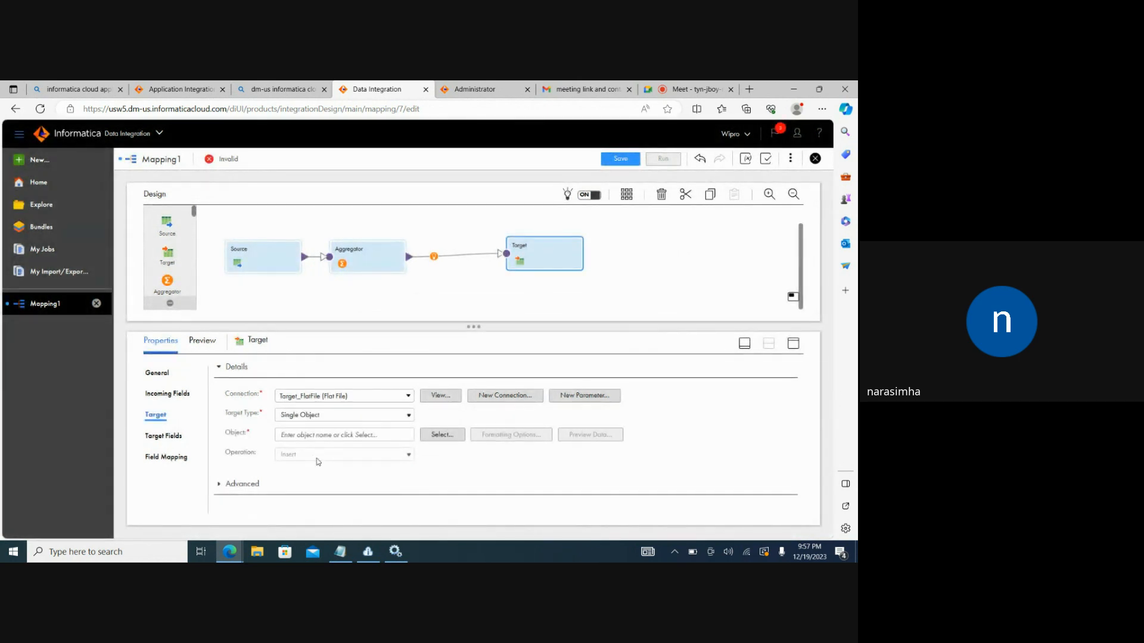
Step: Set the target object to a new file created at runtime with the static file name COUNT_AGG_RESULT.txt
click(442, 435)
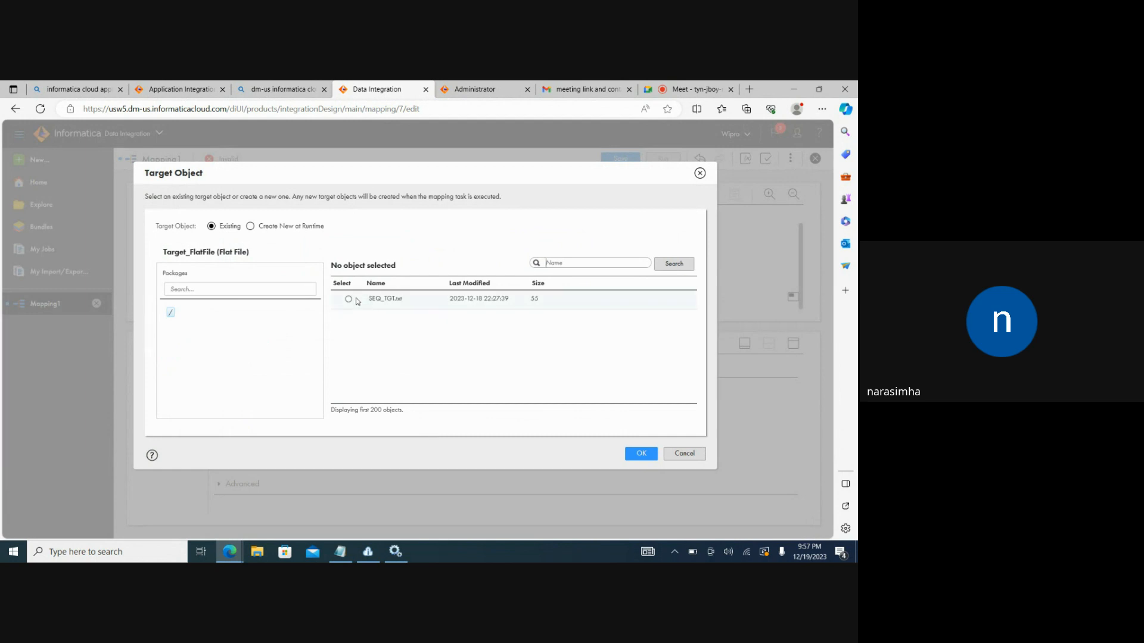
click(250, 227)
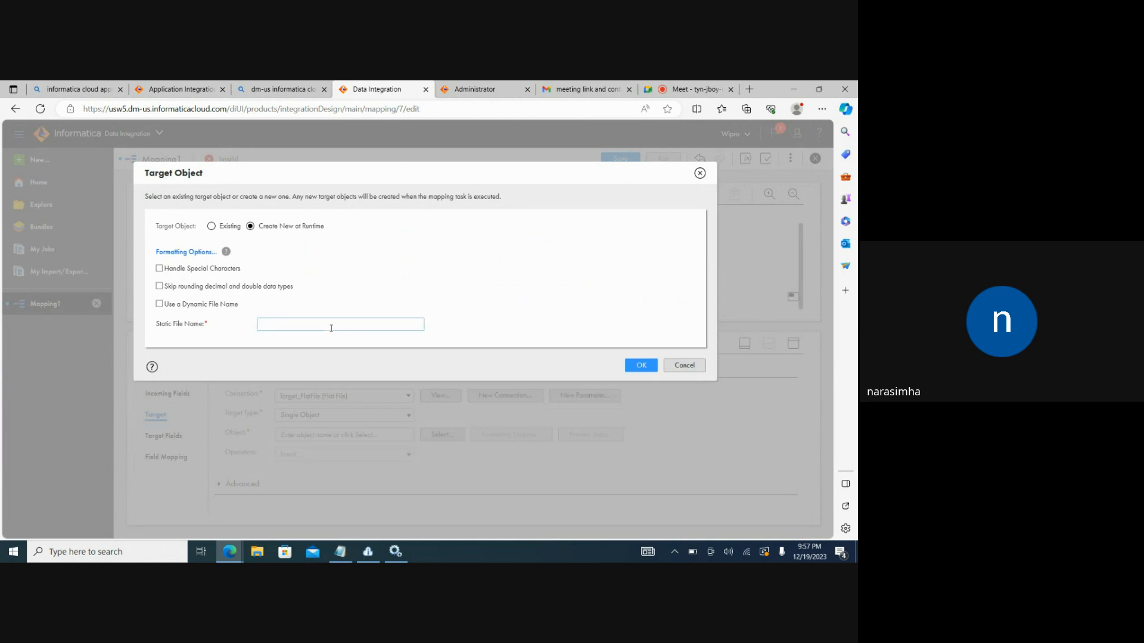
text(SEQ_AGG)
key(Left)
key(Left)
key(Left)
key(BackSpace)
key(BackSpace)
key(BackSpace)
key(BackSpace)
text(COUNT_AGG_RESULT.tx)
click(632, 372)
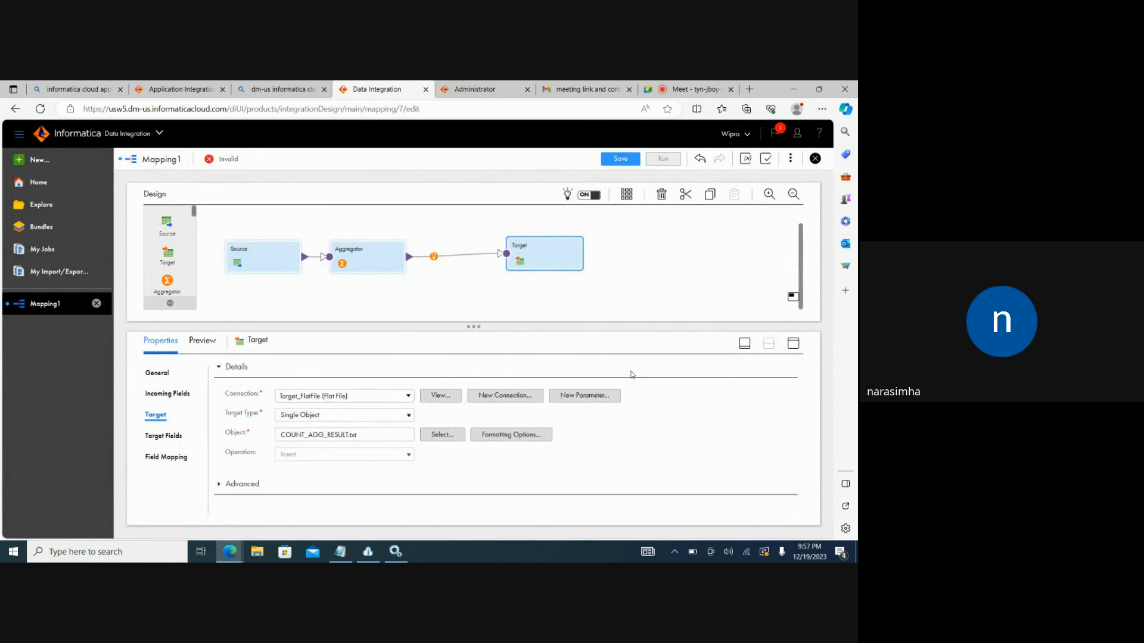
Step: Examine the Target's target fields, field mapping and target details, including the properties of the incoming count field
click(175, 437)
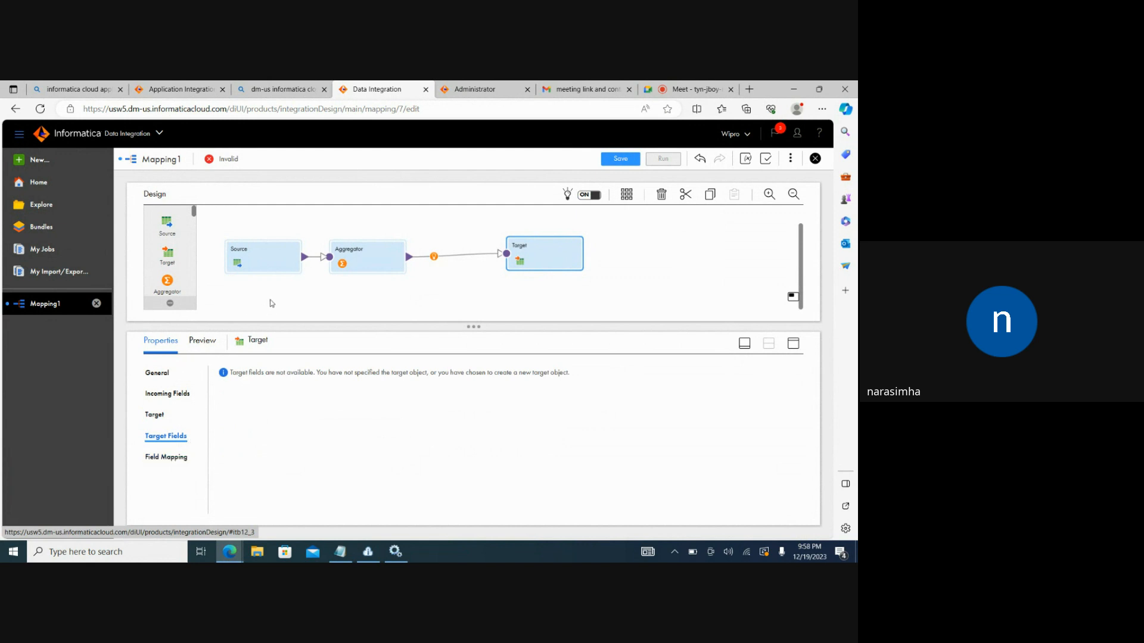
click(177, 459)
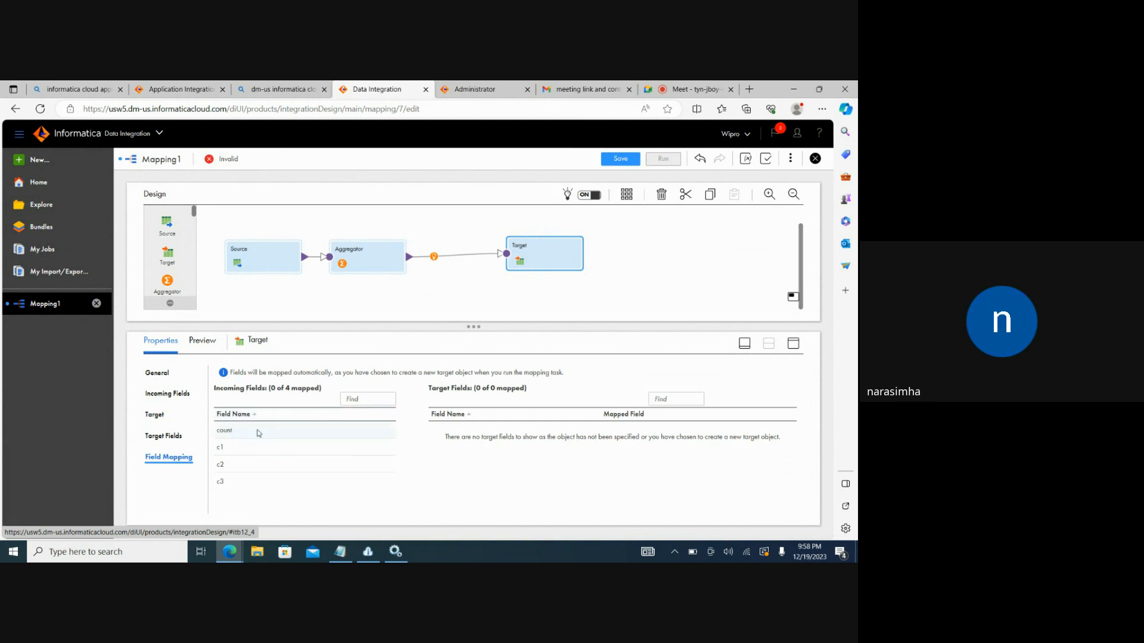
mouse_move(238, 487)
click(256, 230)
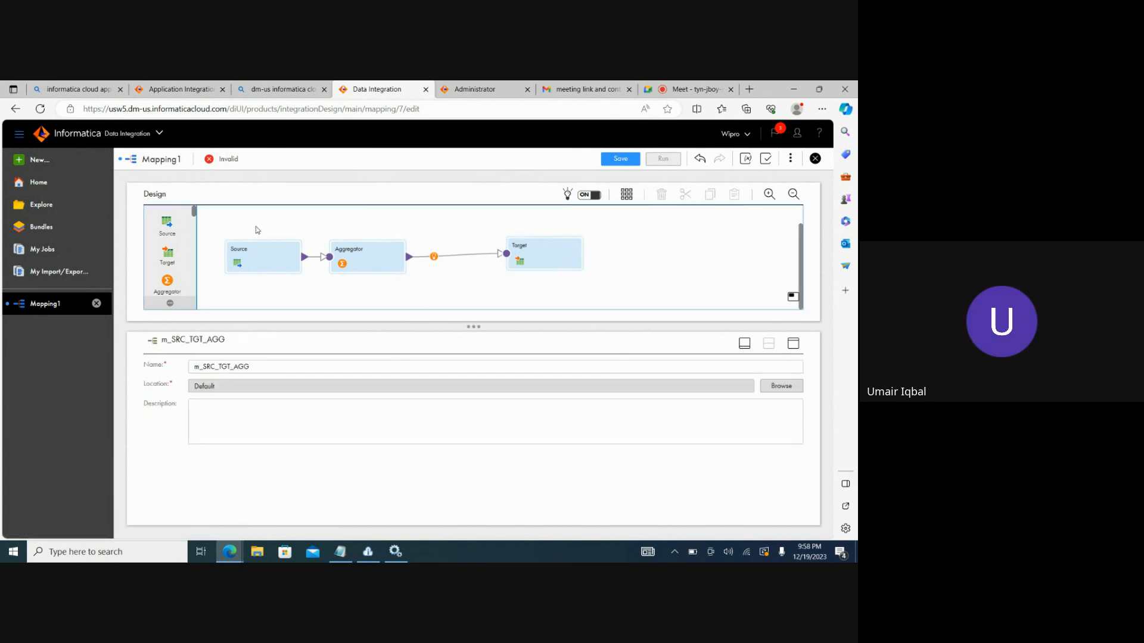
click(560, 255)
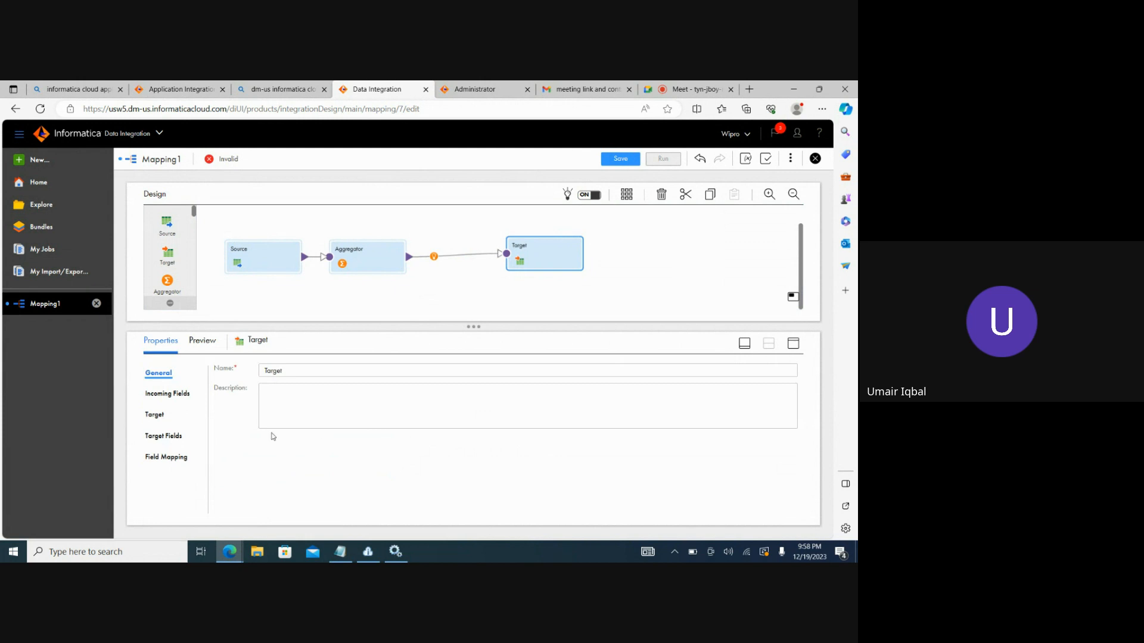
click(167, 457)
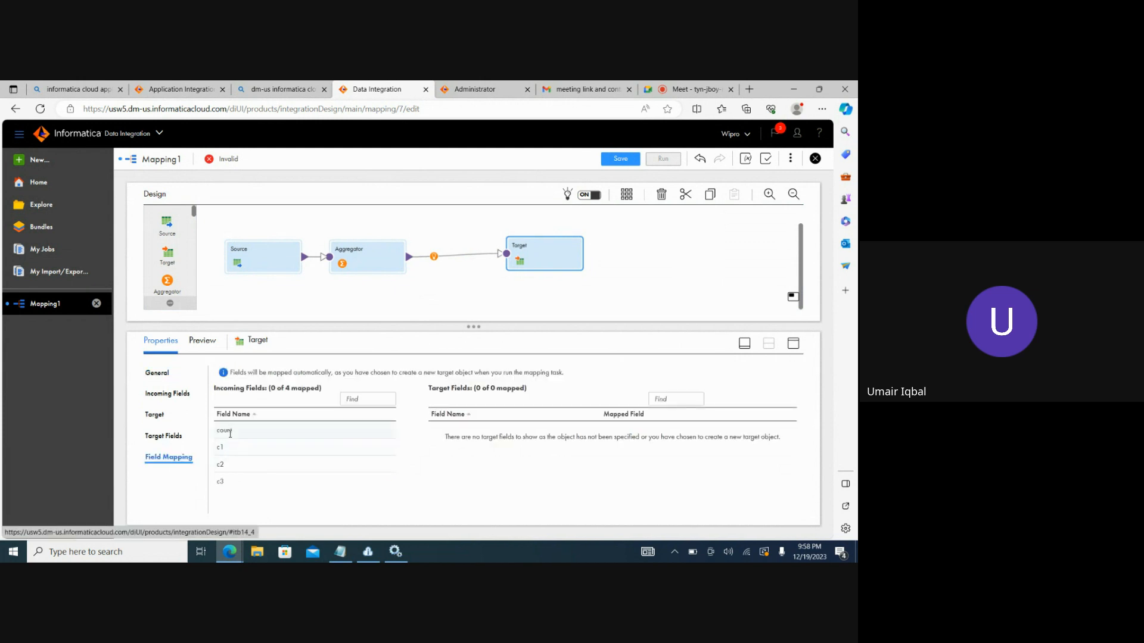
mouse_move(230, 433)
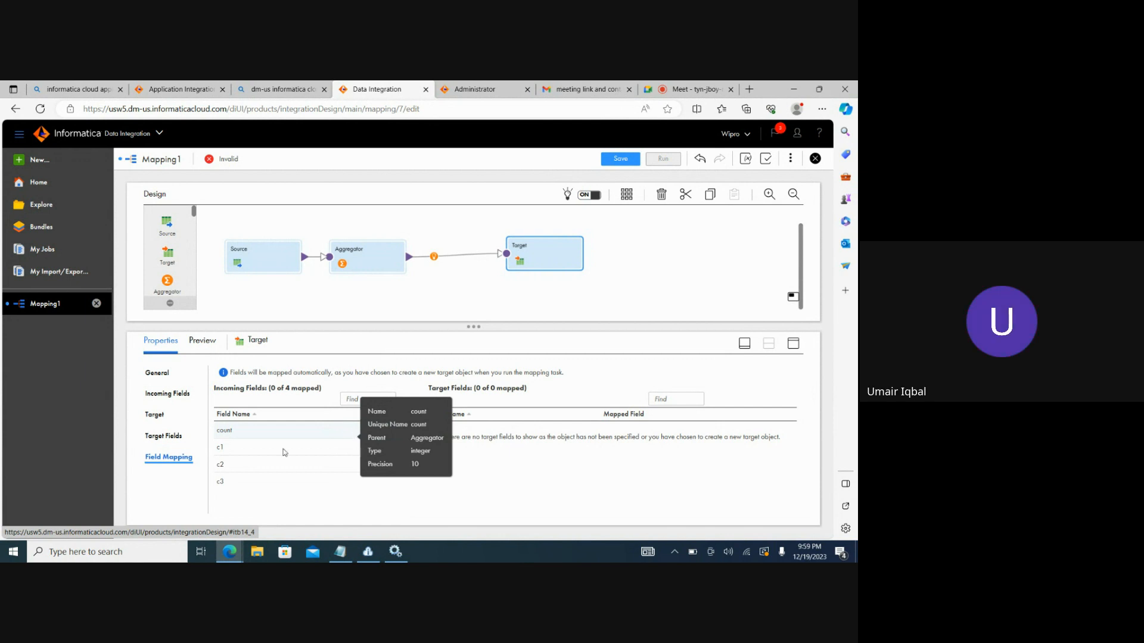
click(173, 438)
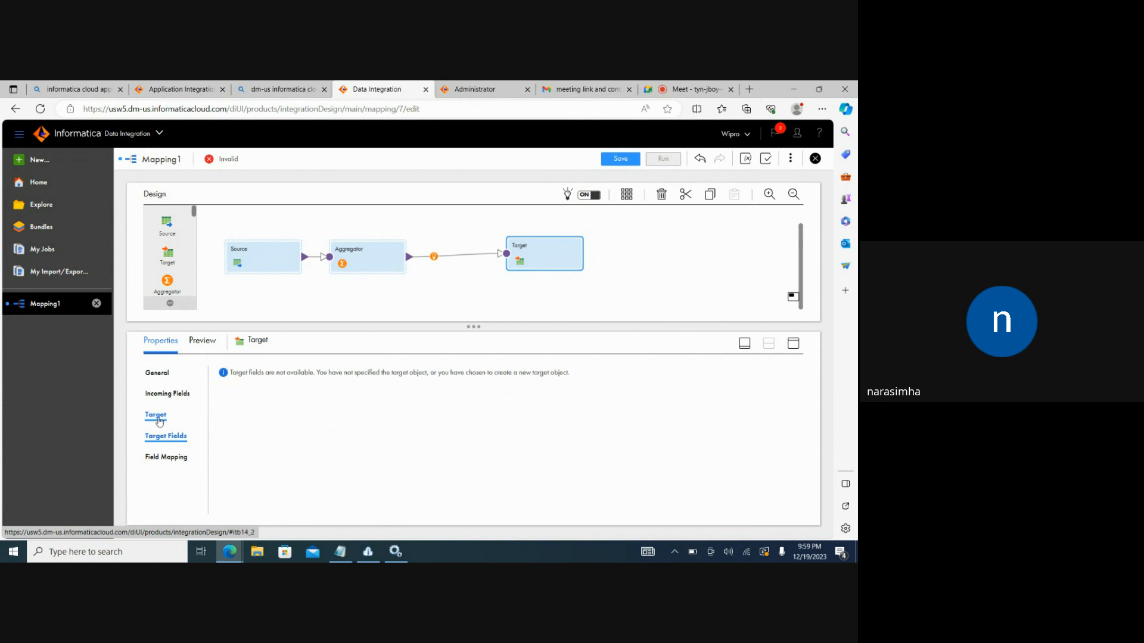
click(158, 418)
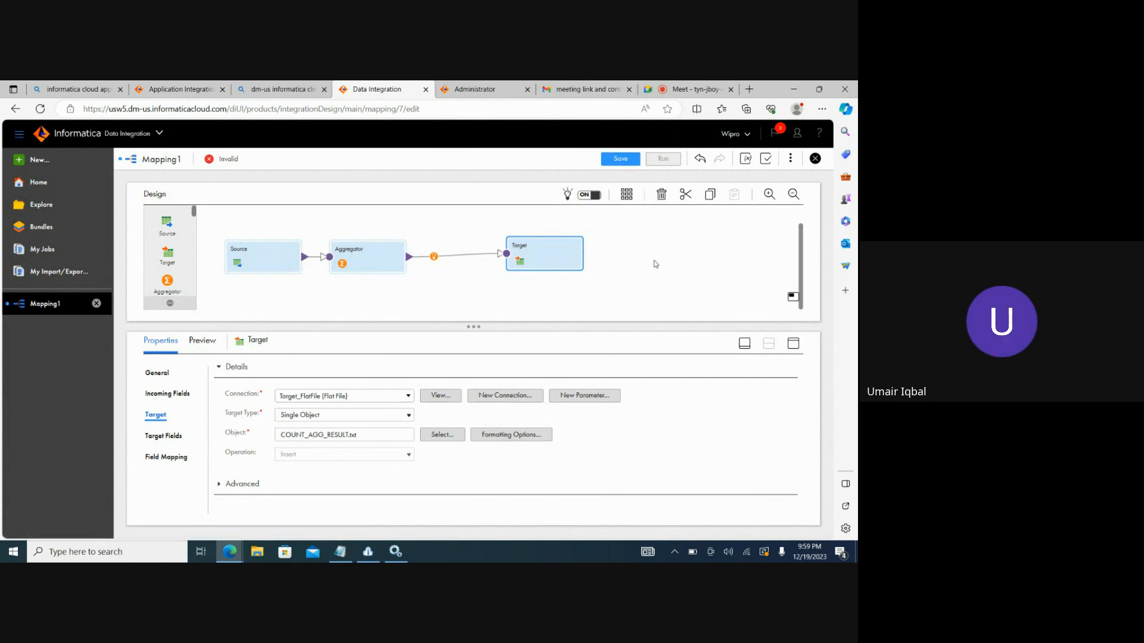
Step: Save the m_SRC_TGT_AGG mapping and run it
click(673, 258)
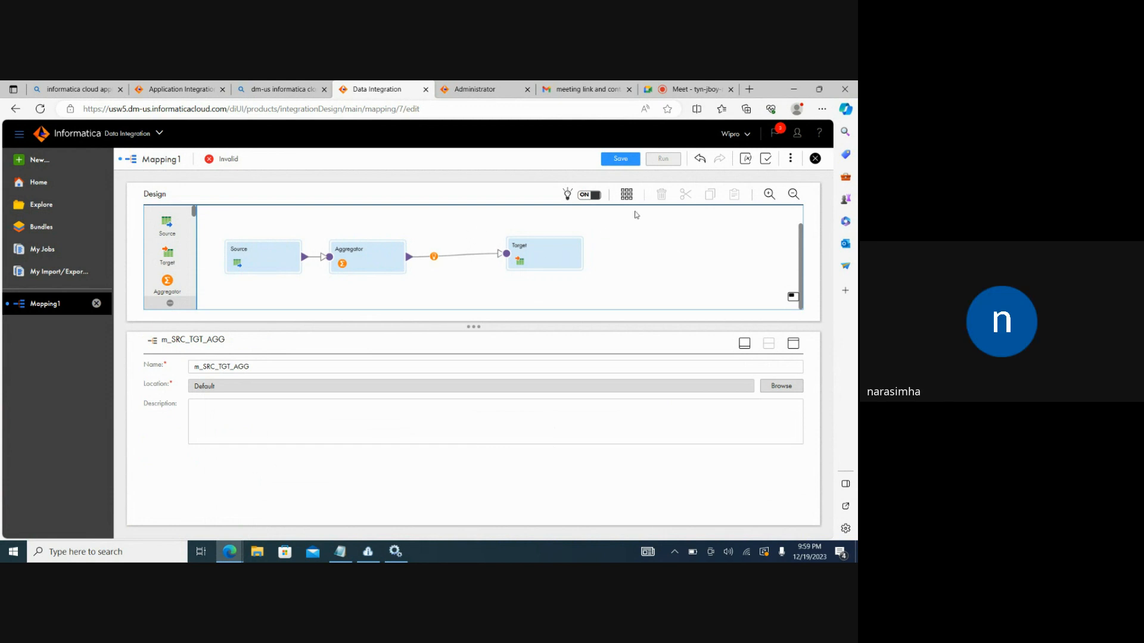
click(624, 163)
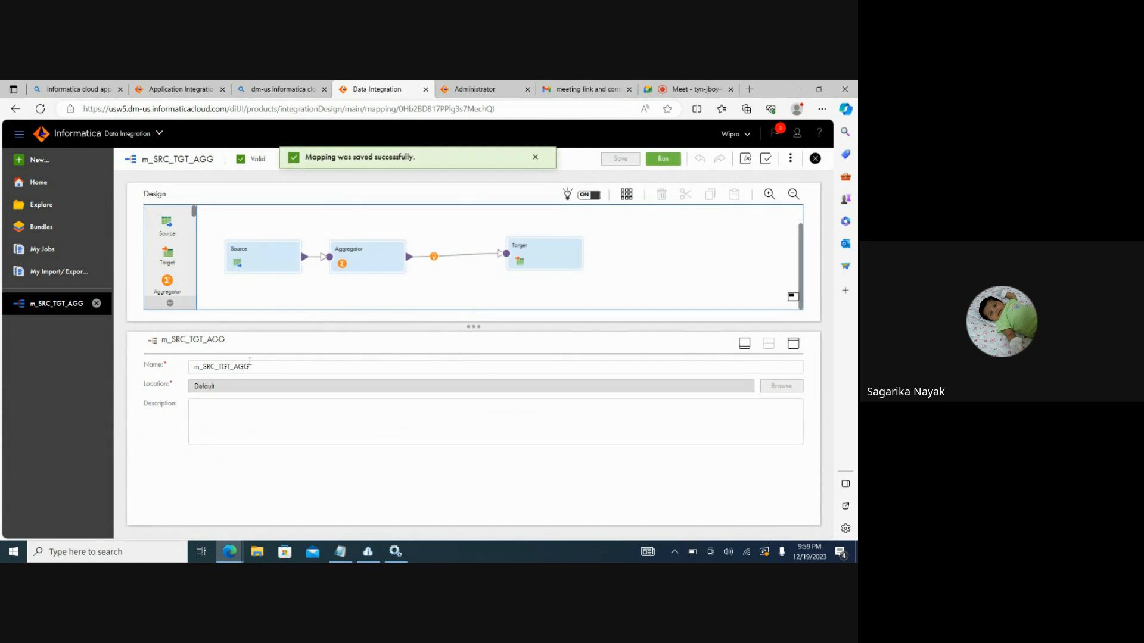
click(270, 364)
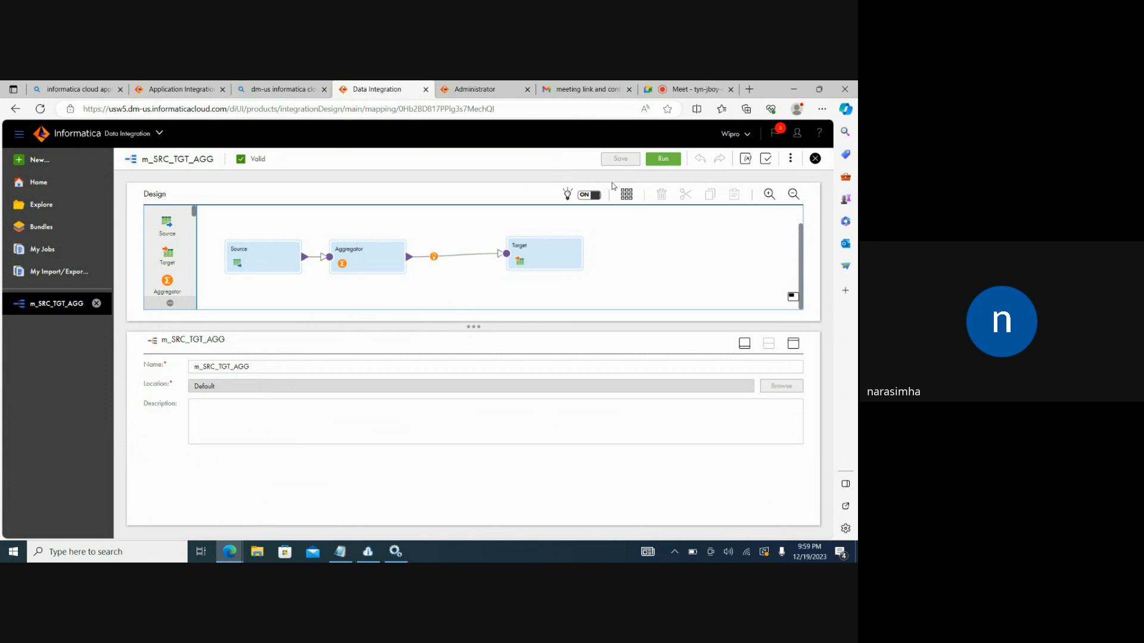
click(670, 159)
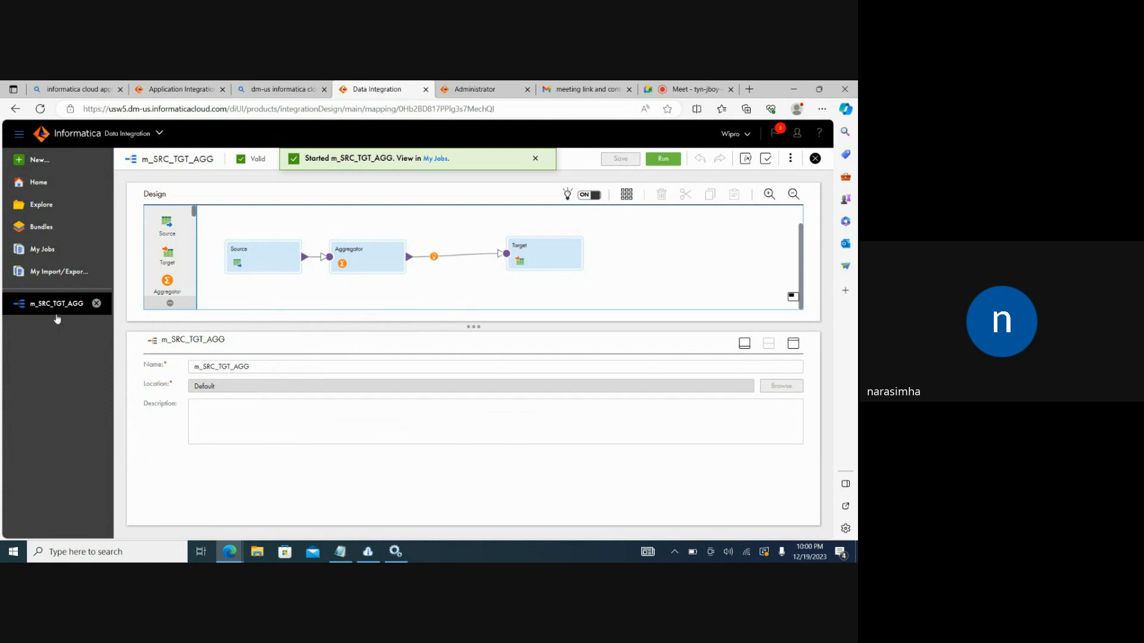
Step: Check the status of the m_SRC_TGT_AGG job run, refreshing the job list until the run finishes
click(46, 248)
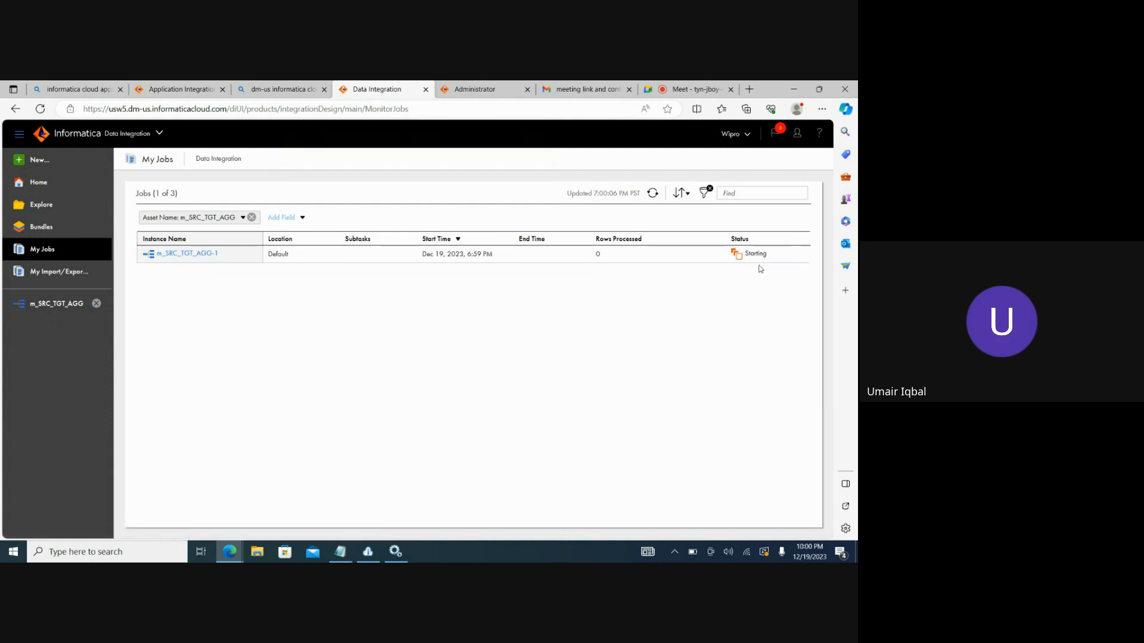
click(653, 193)
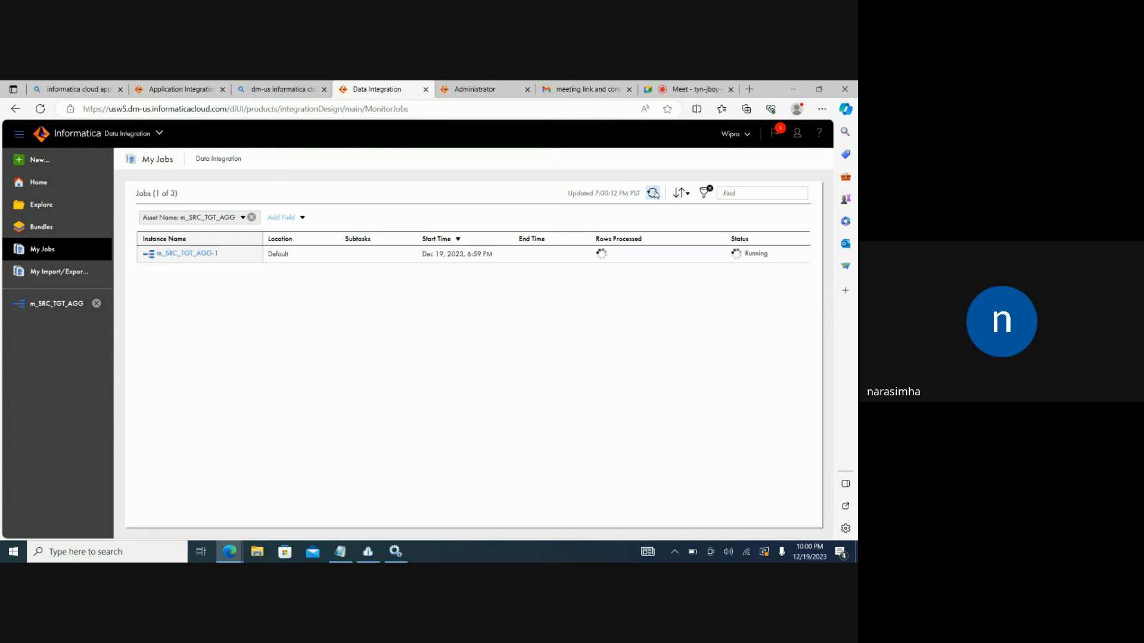
click(654, 193)
Step: Open COUNT_AGG_RESULT from the C:\Target folder in File Explorer, examine its output rows, and close it
click(256, 555)
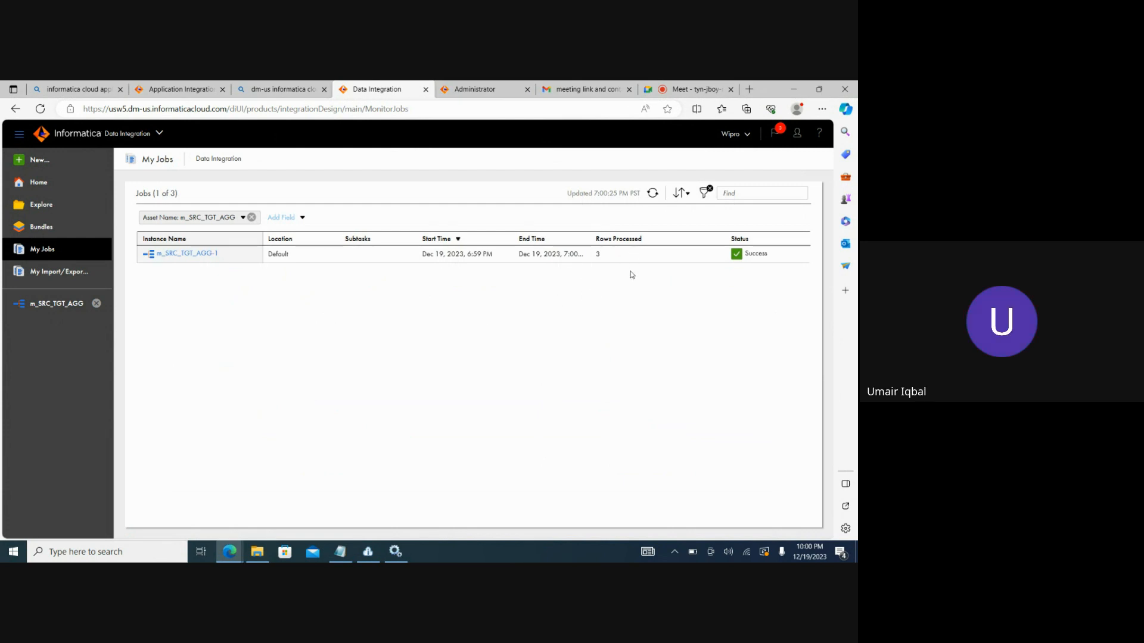
click(258, 554)
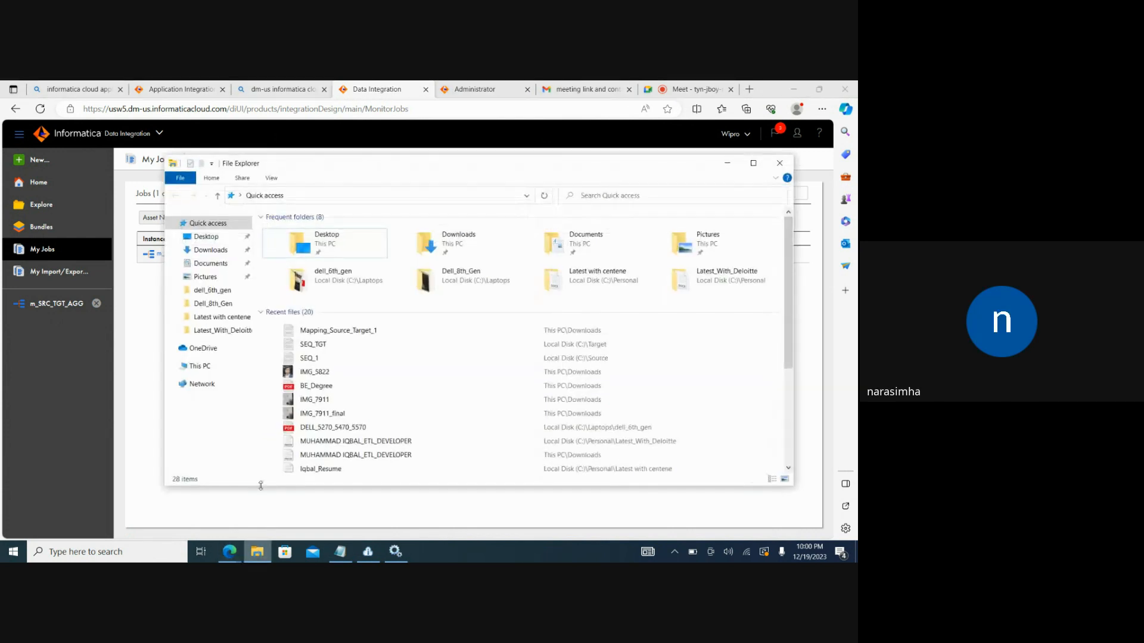
click(206, 370)
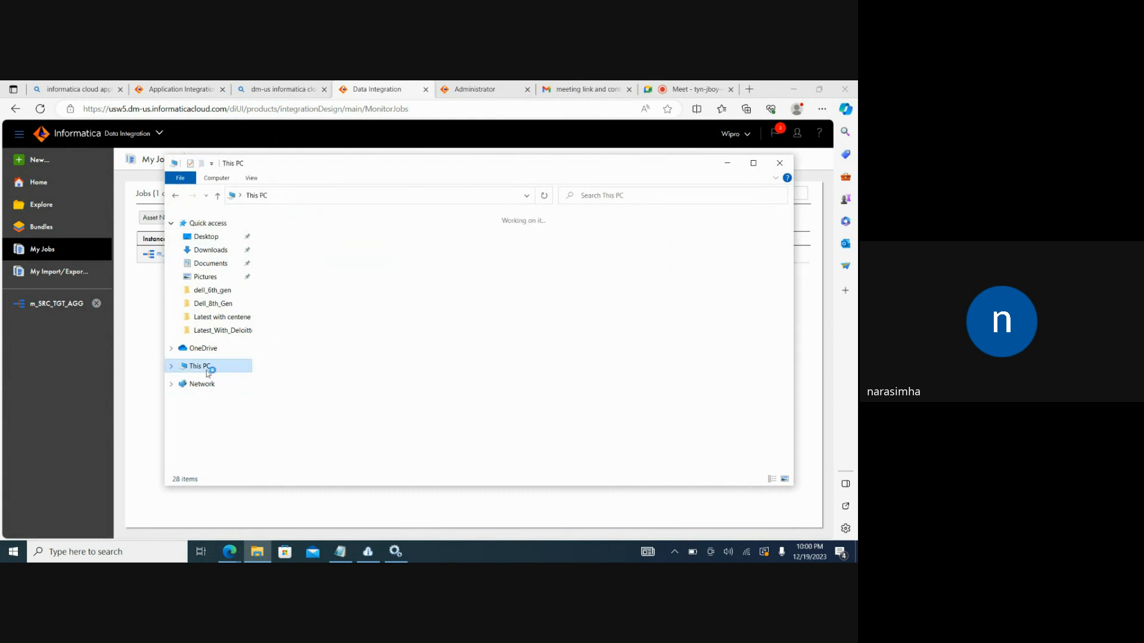
double_click(355, 356)
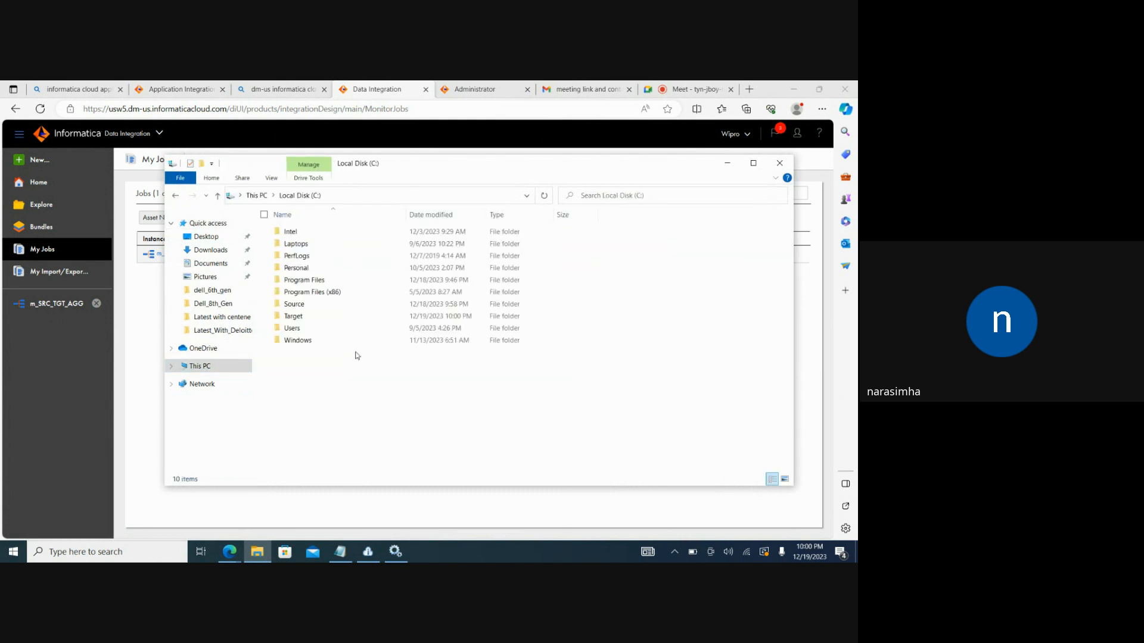
double_click(307, 317)
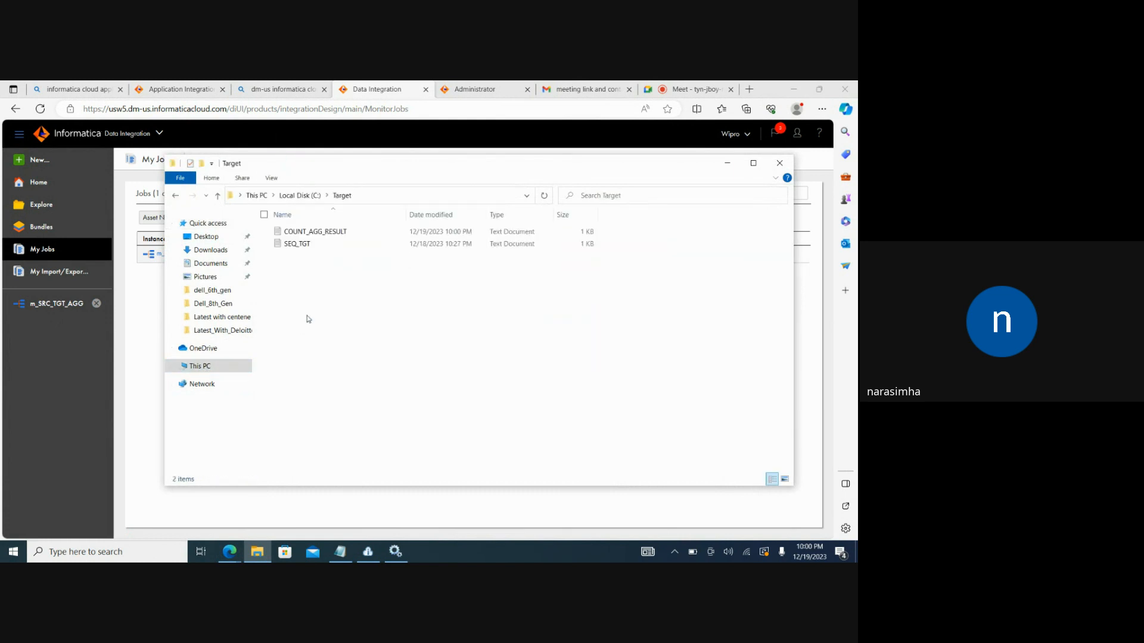
double_click(314, 232)
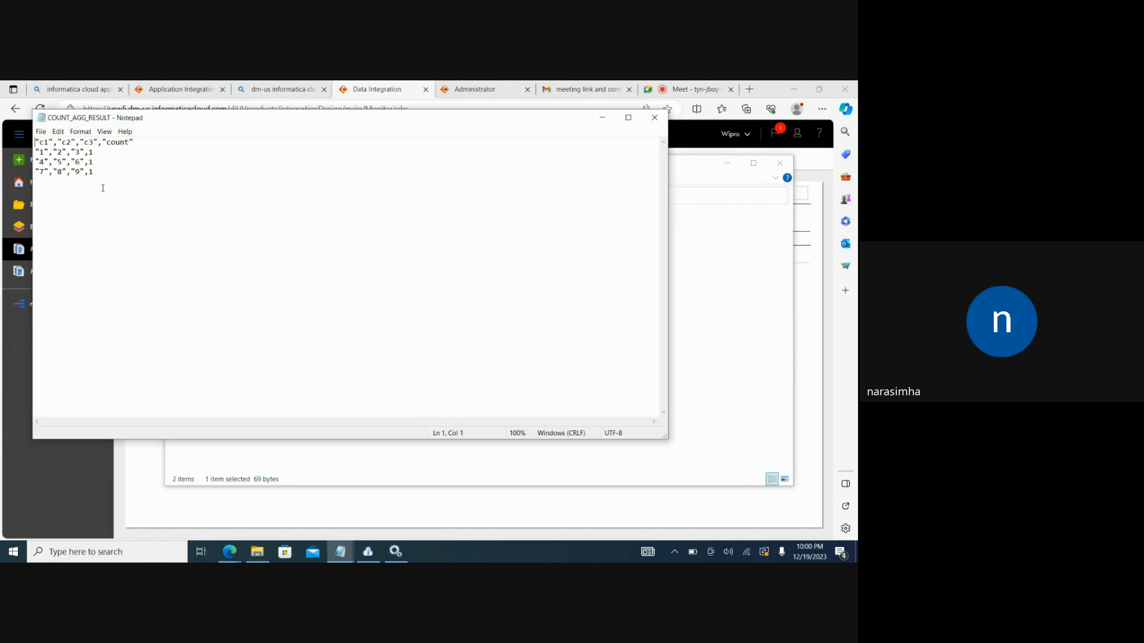
drag(93, 171, 37, 154)
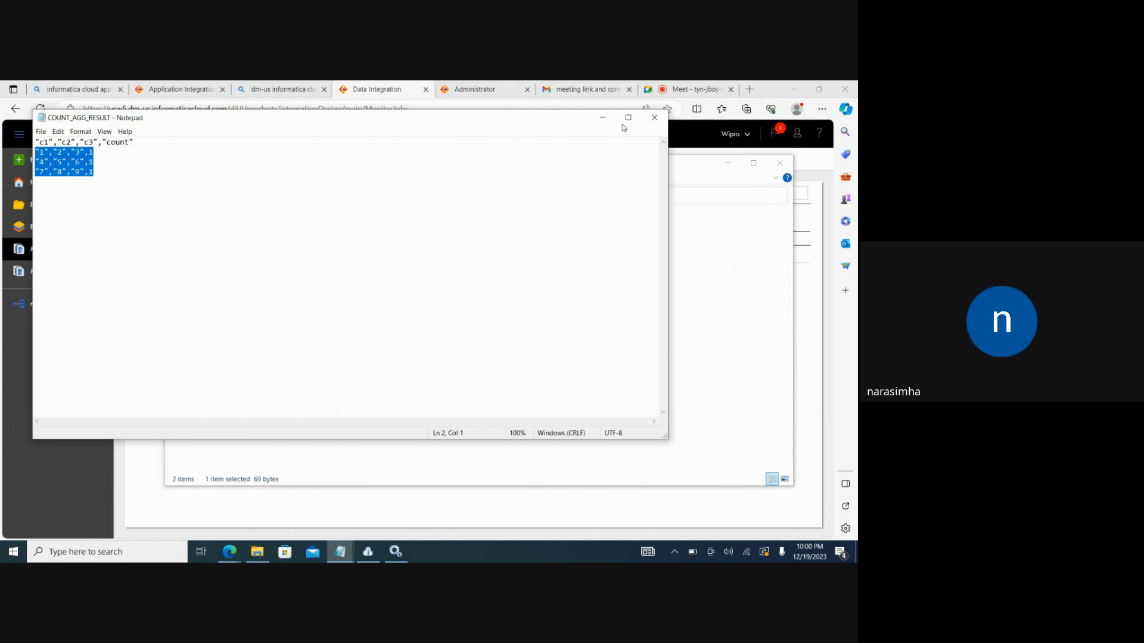
click(663, 123)
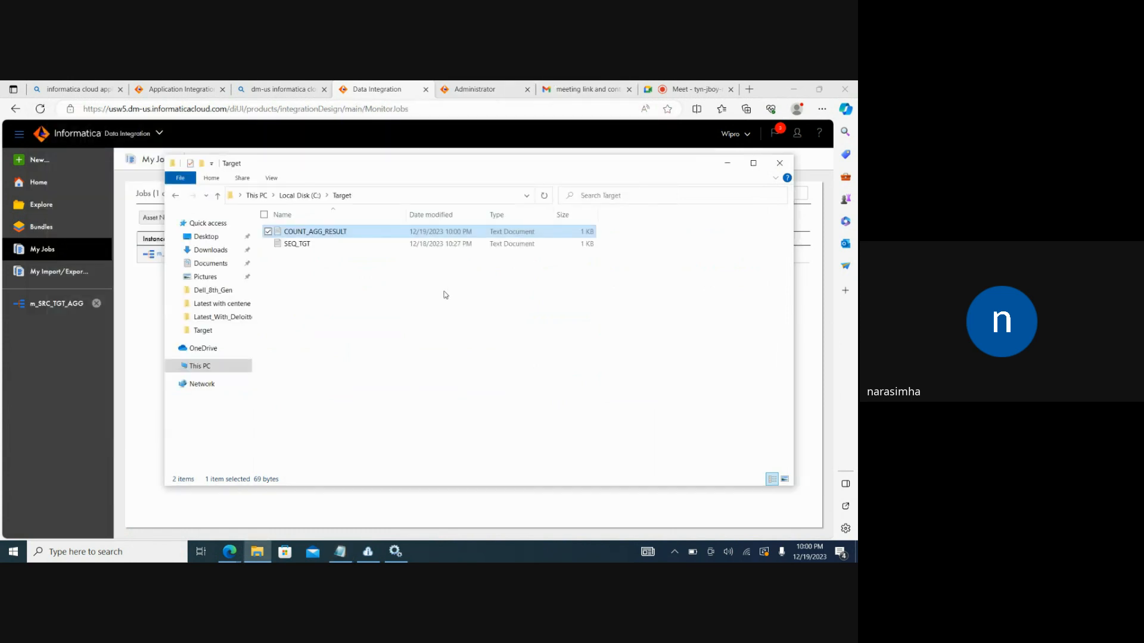
Step: Open the SEQ_1 text file from the C:\Source folder
click(301, 195)
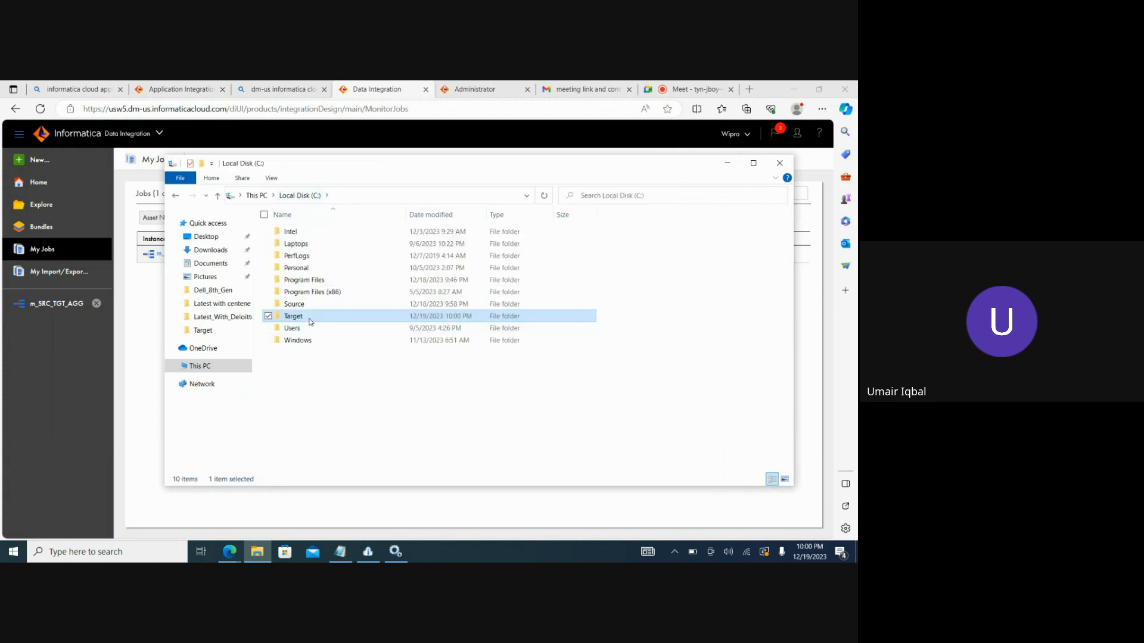
double_click(294, 303)
double_click(298, 235)
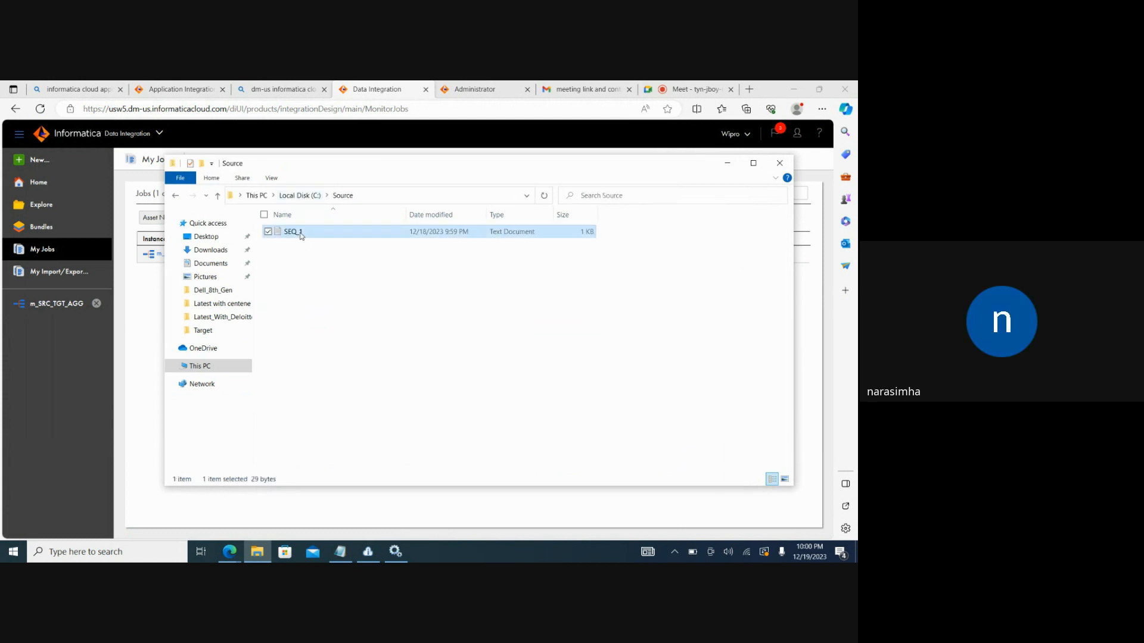
click(39, 162)
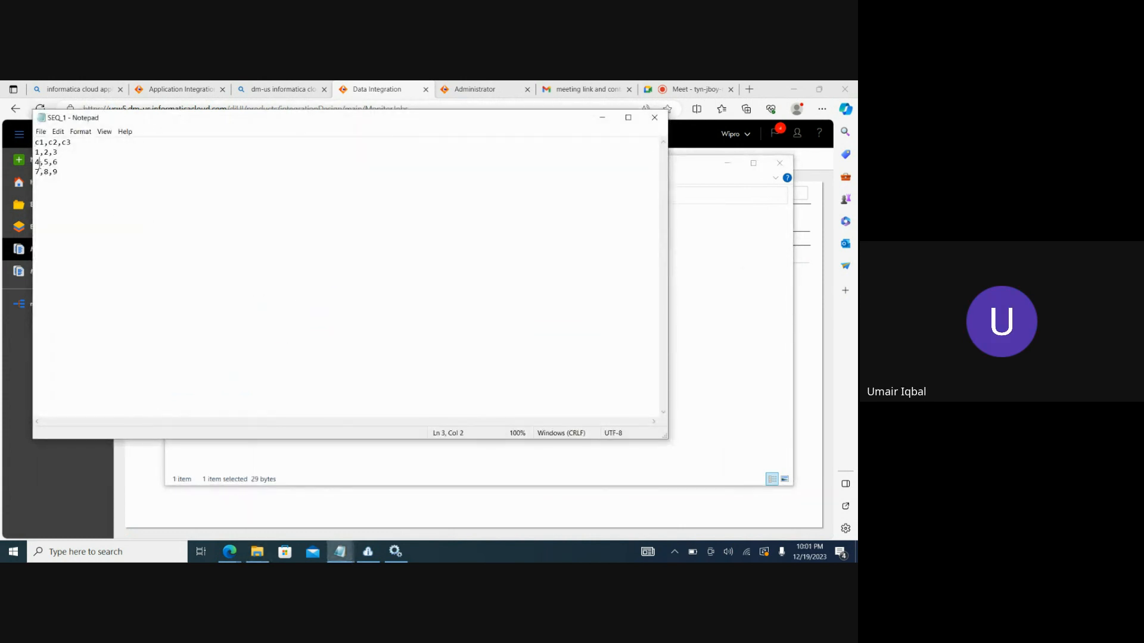
key(BackSpace)
text(1)
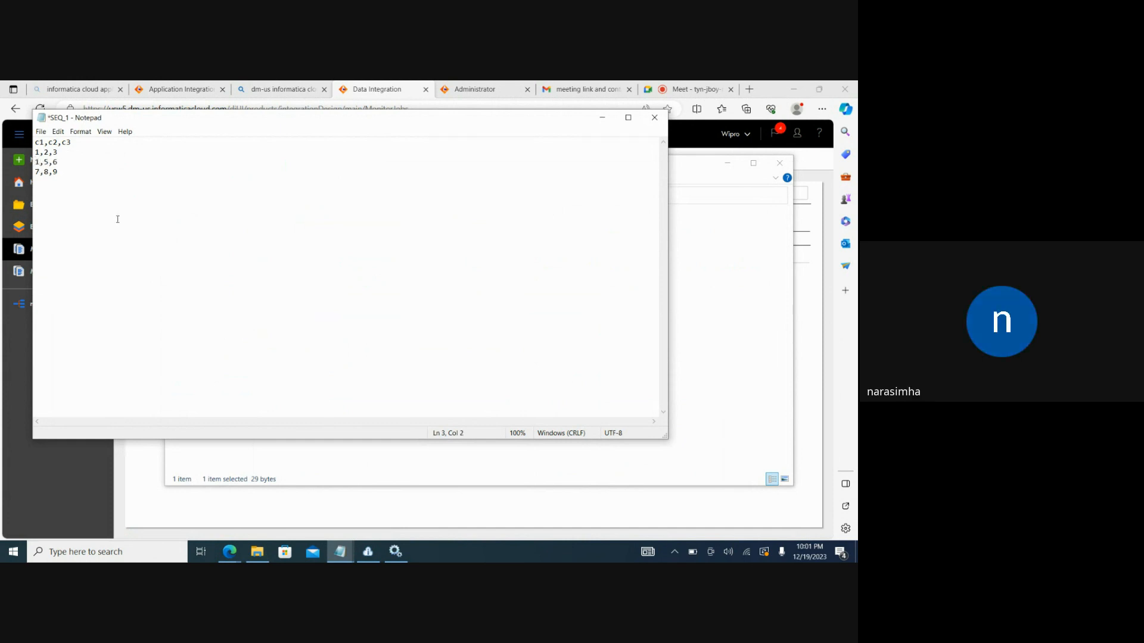
key(ctrl+s)
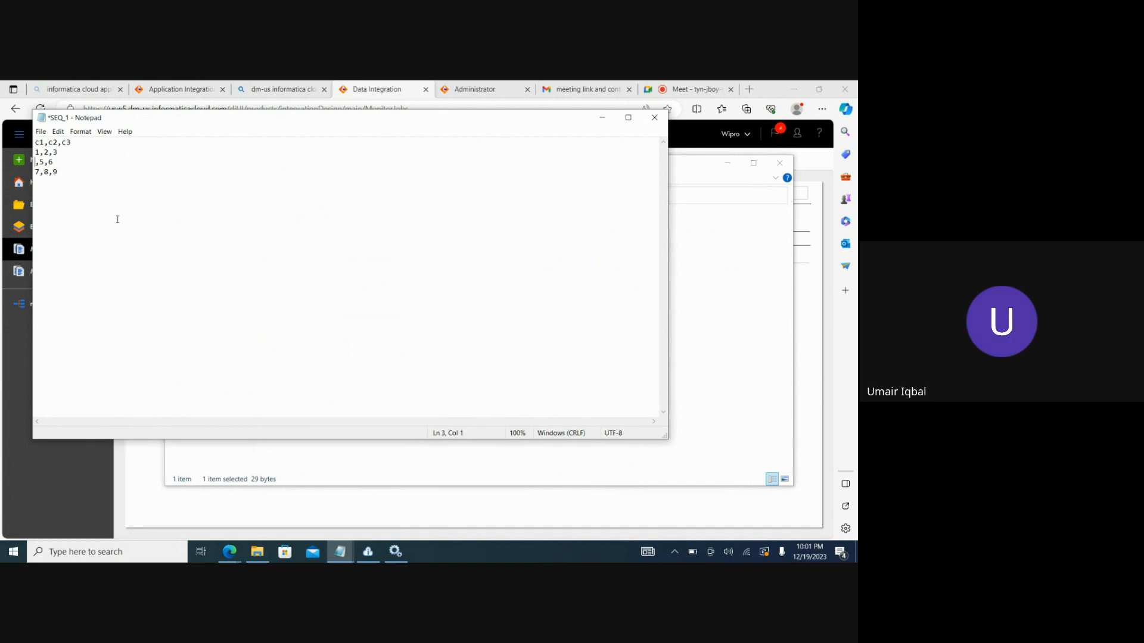
key(BackSpace)
text(4)
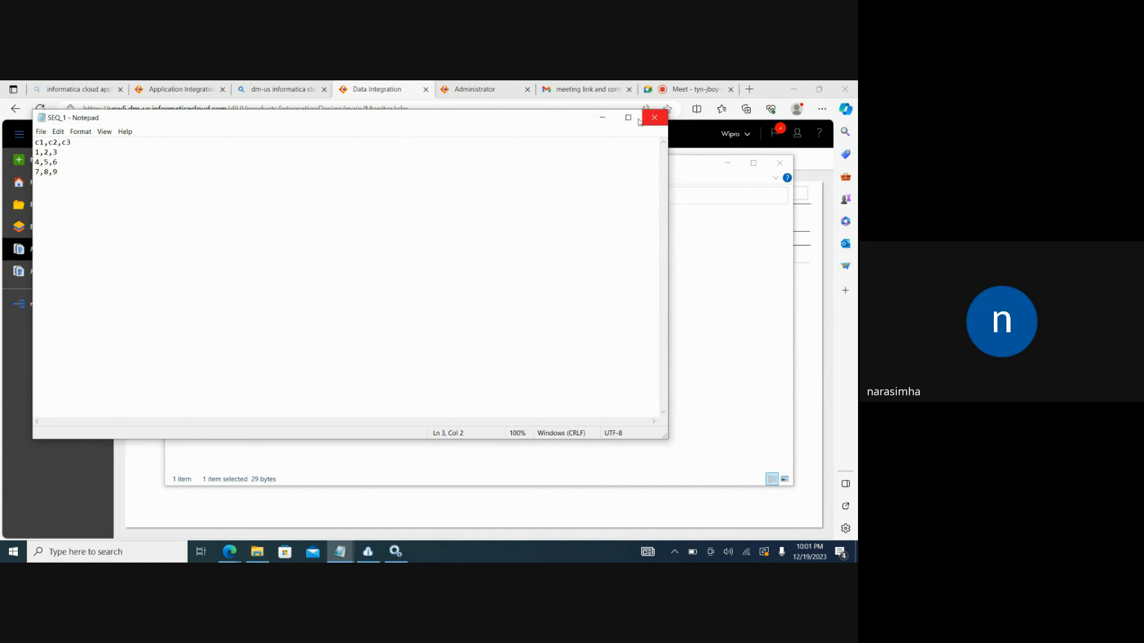
Step: Append the row 1,2,2 to the end of SEQ_1, save the file and close it
key(Return)
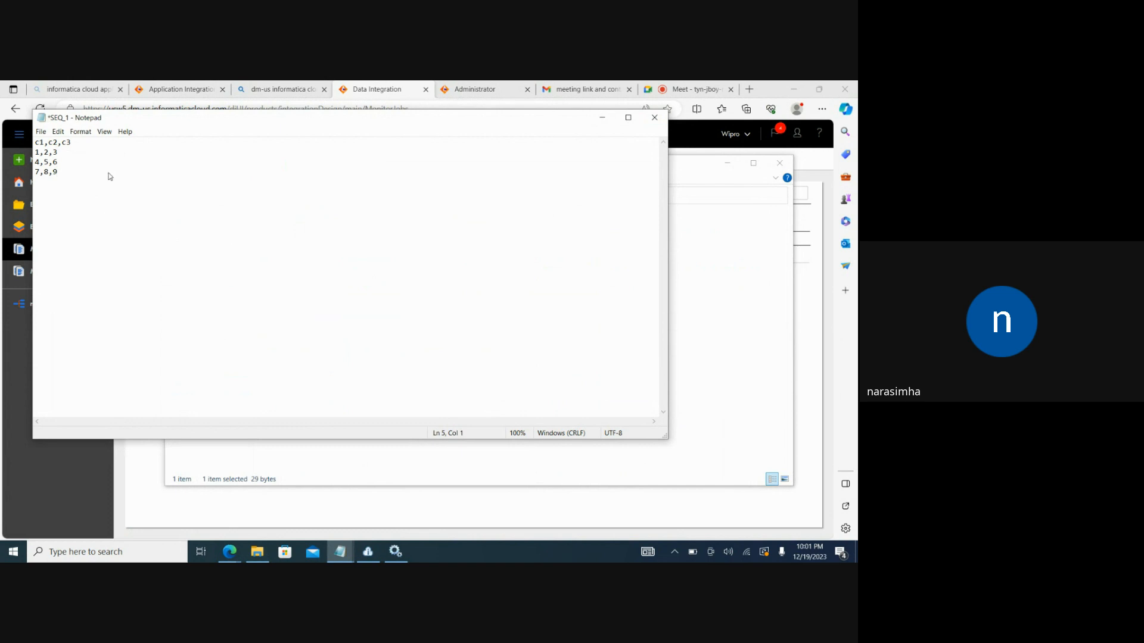
text(1,2,3)
key(BackSpace)
text(2)
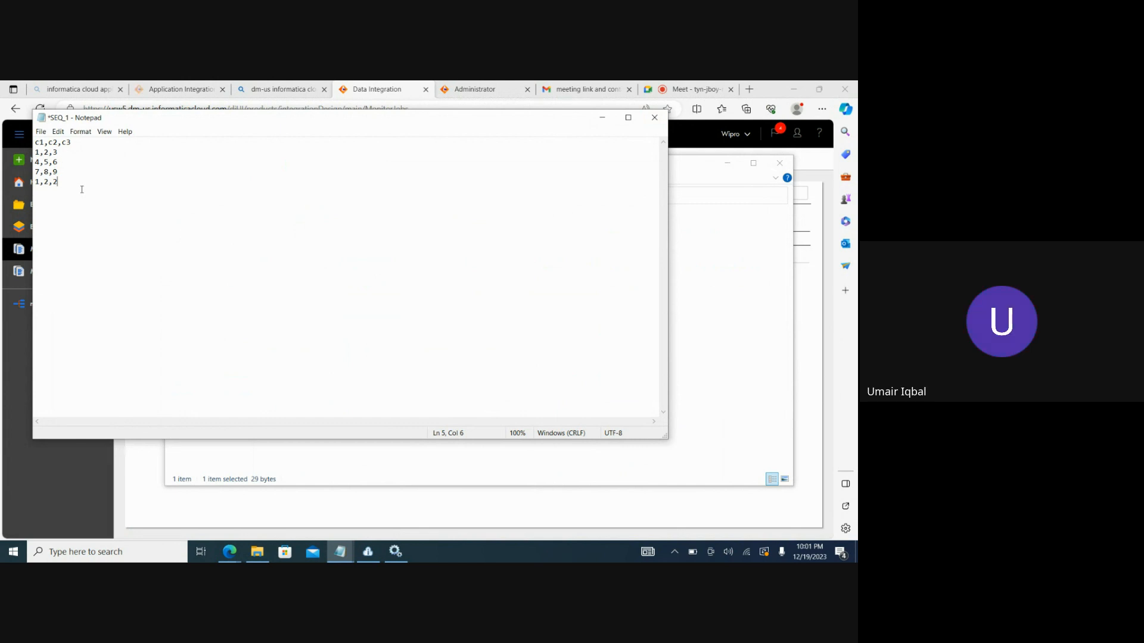
key(ctrl+s)
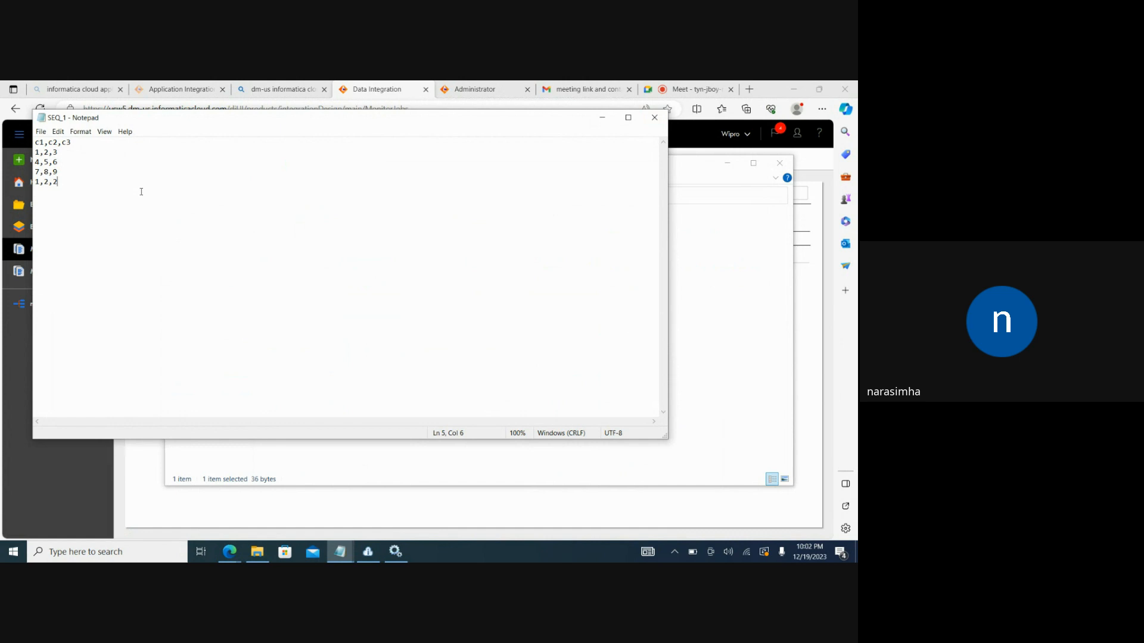
click(655, 118)
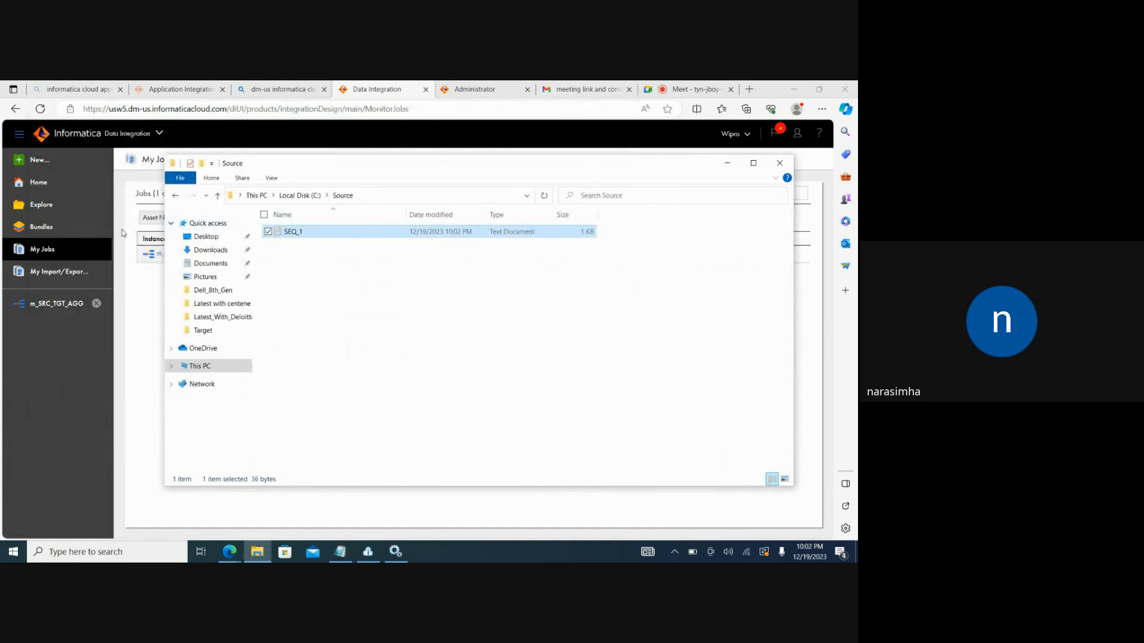
Step: Run the m_SRC_TGT_AGG mapping again and refresh the job list until the new run finishes
click(57, 303)
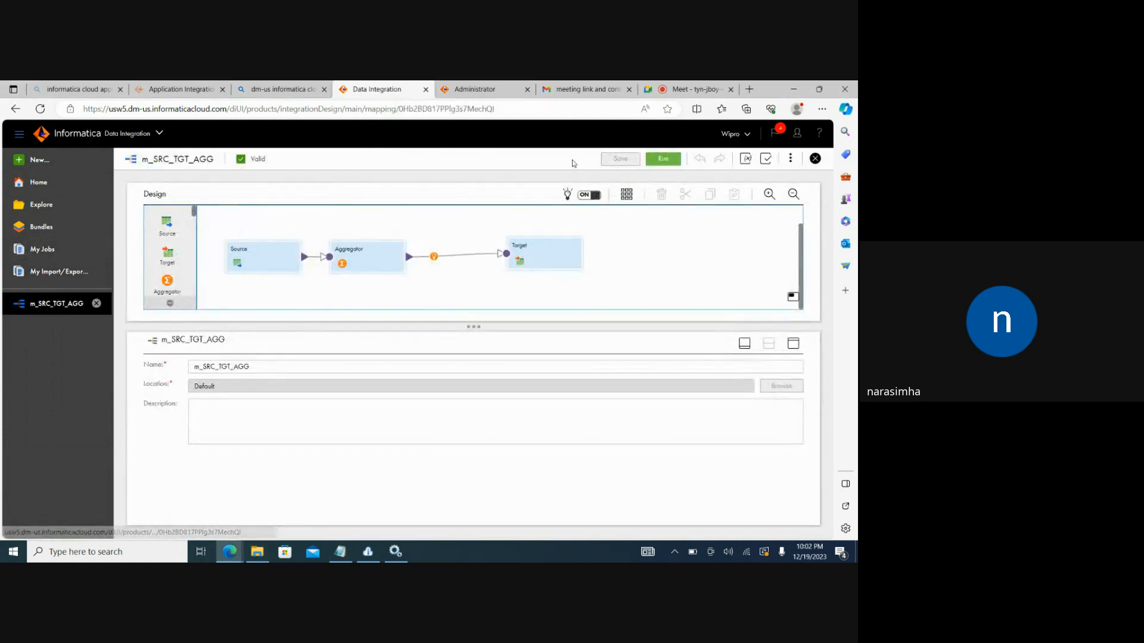
click(663, 158)
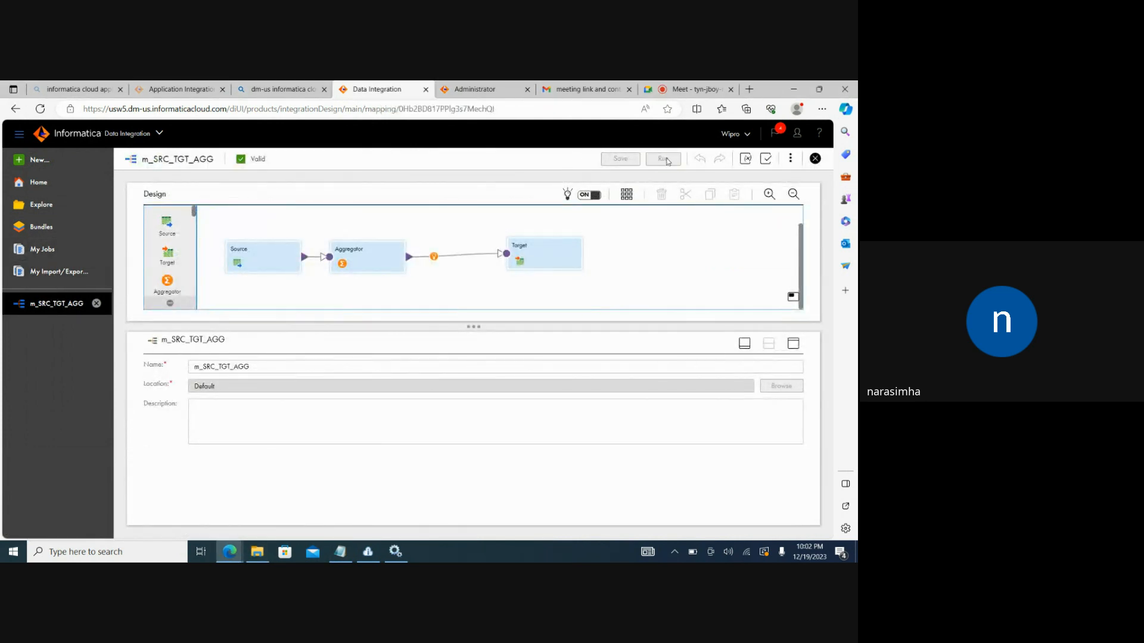
click(43, 250)
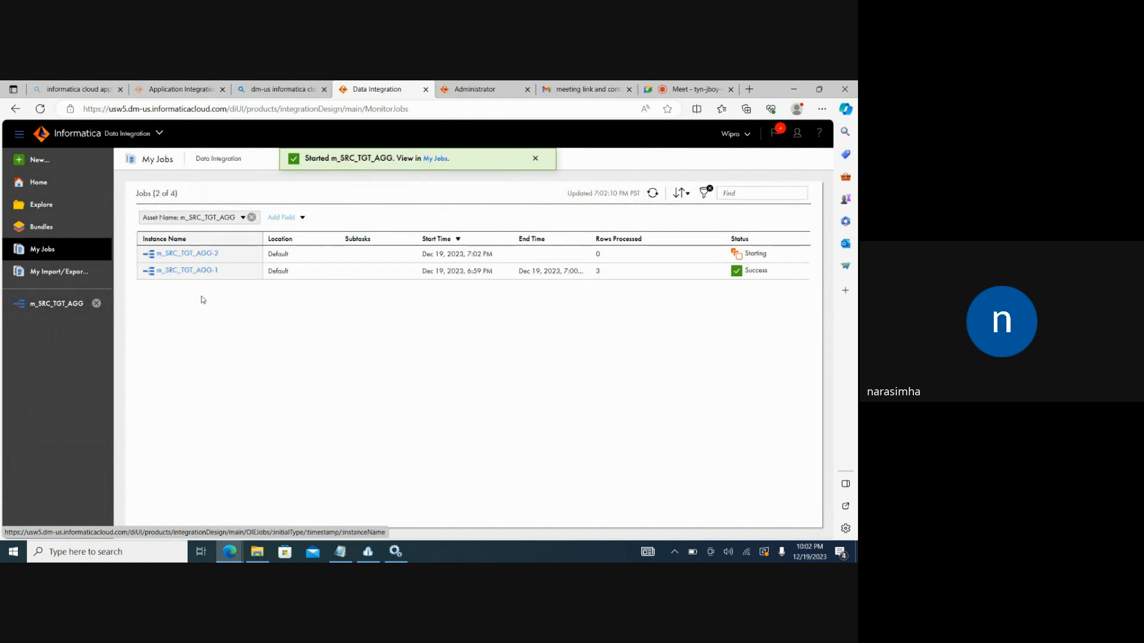
click(654, 198)
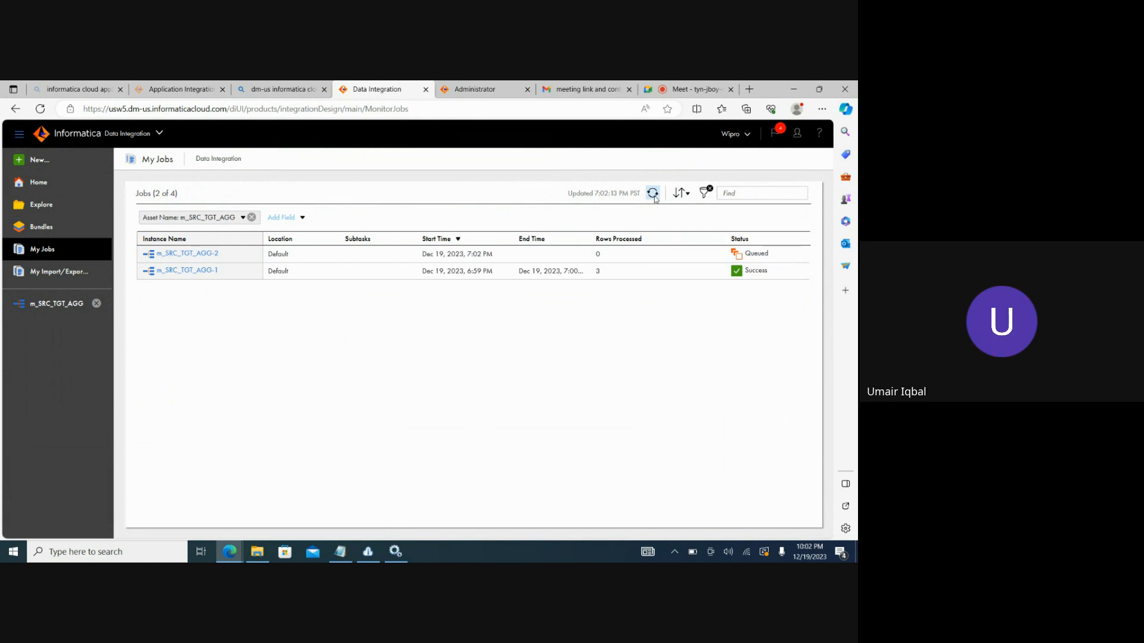
click(654, 197)
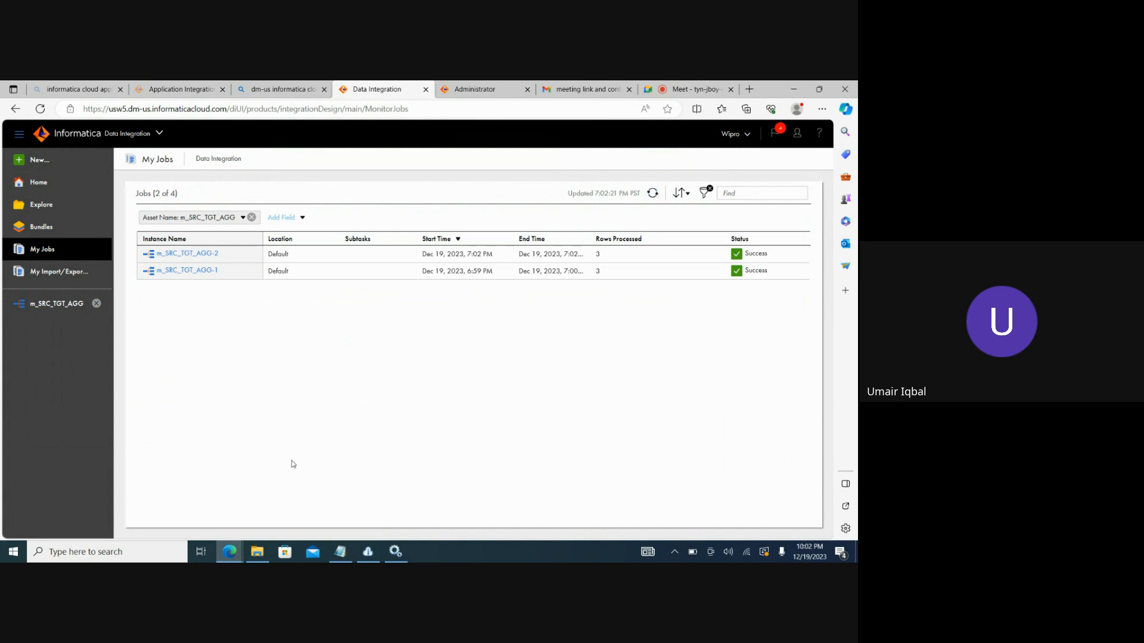
Step: Reopen SEQ_1 from the Source folder in File Explorer, review its header and data rows, and close it
click(259, 554)
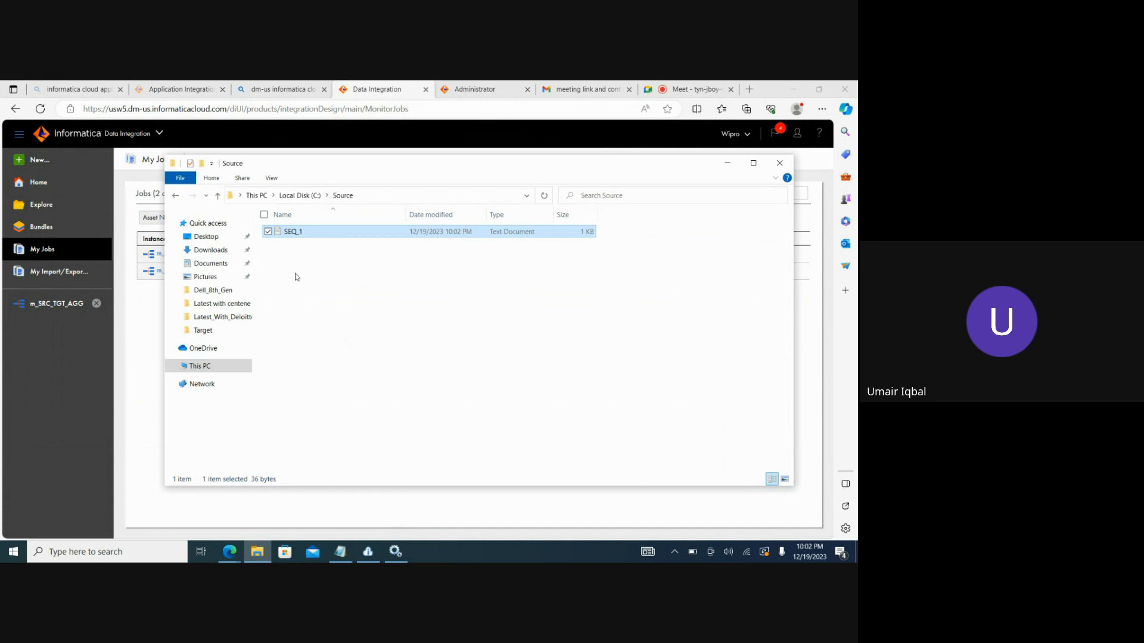
double_click(294, 233)
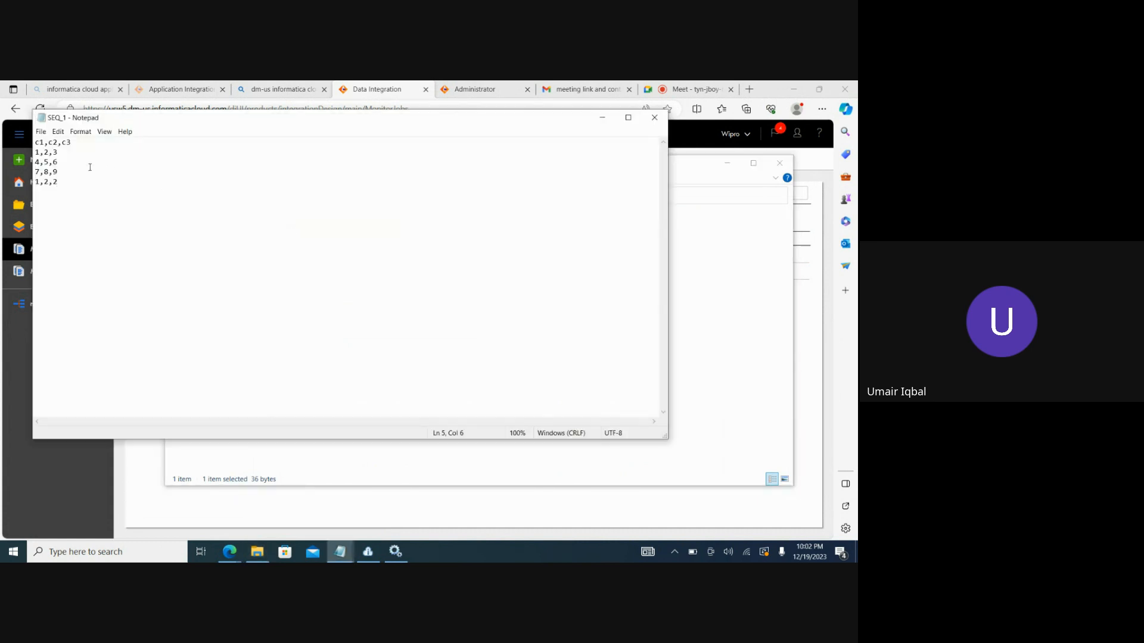
drag(82, 143, 27, 142)
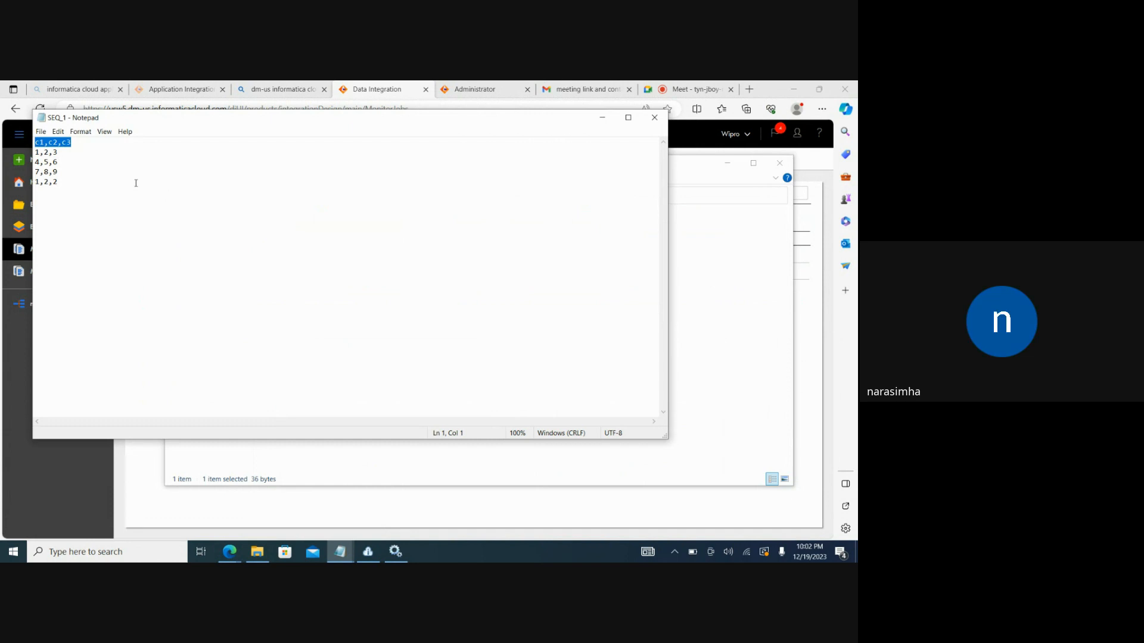
click(102, 172)
drag(78, 146, 34, 143)
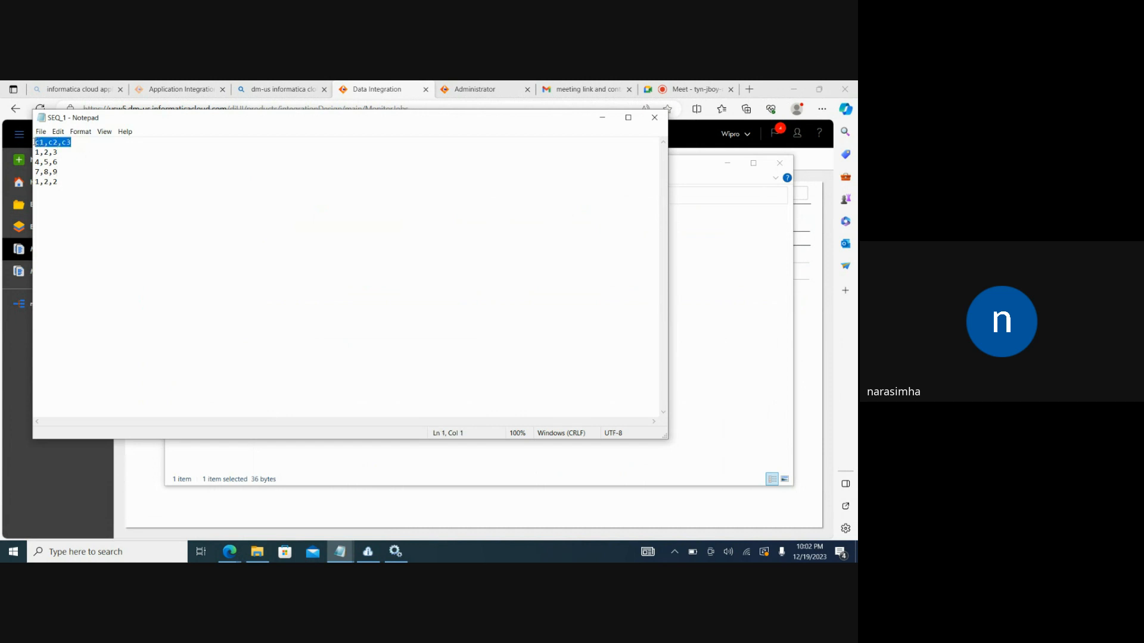
click(71, 187)
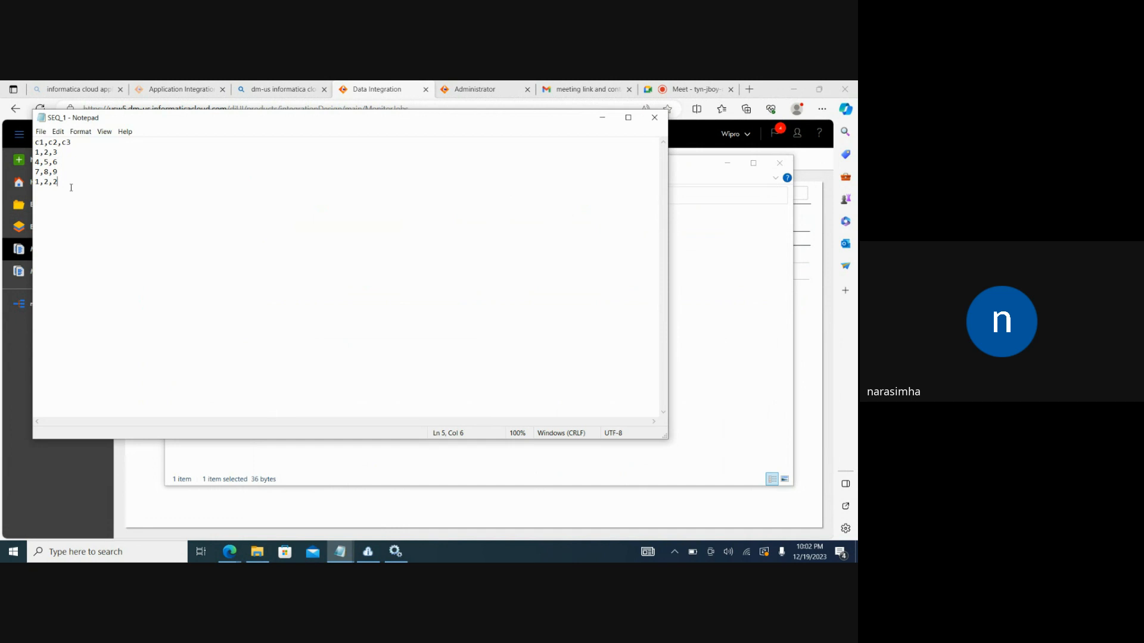
click(655, 118)
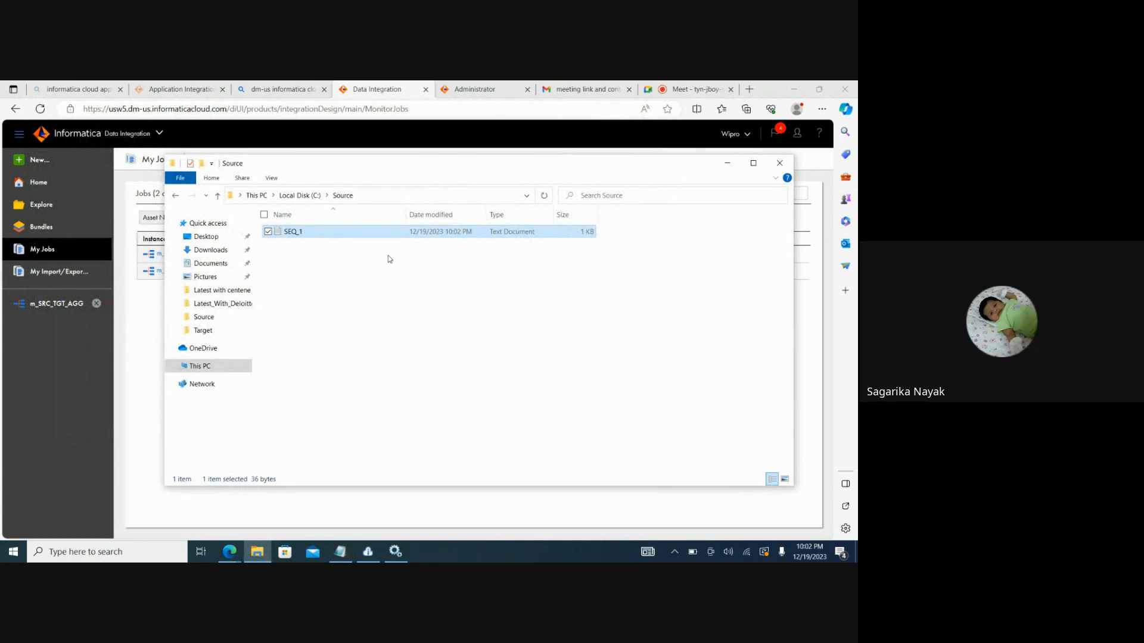
Step: Open COUNT_AGG_RESULT from the C:\Target folder, examine the output row for c1 value 1, then close it and minimize File Explorer
click(307, 195)
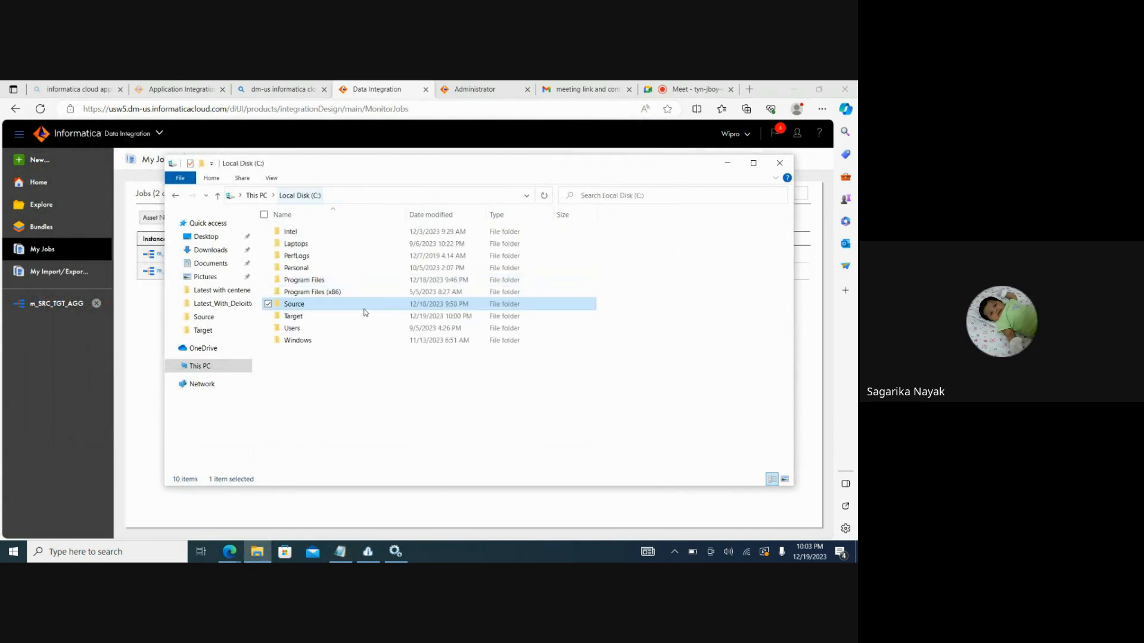
click(301, 317)
double_click(301, 321)
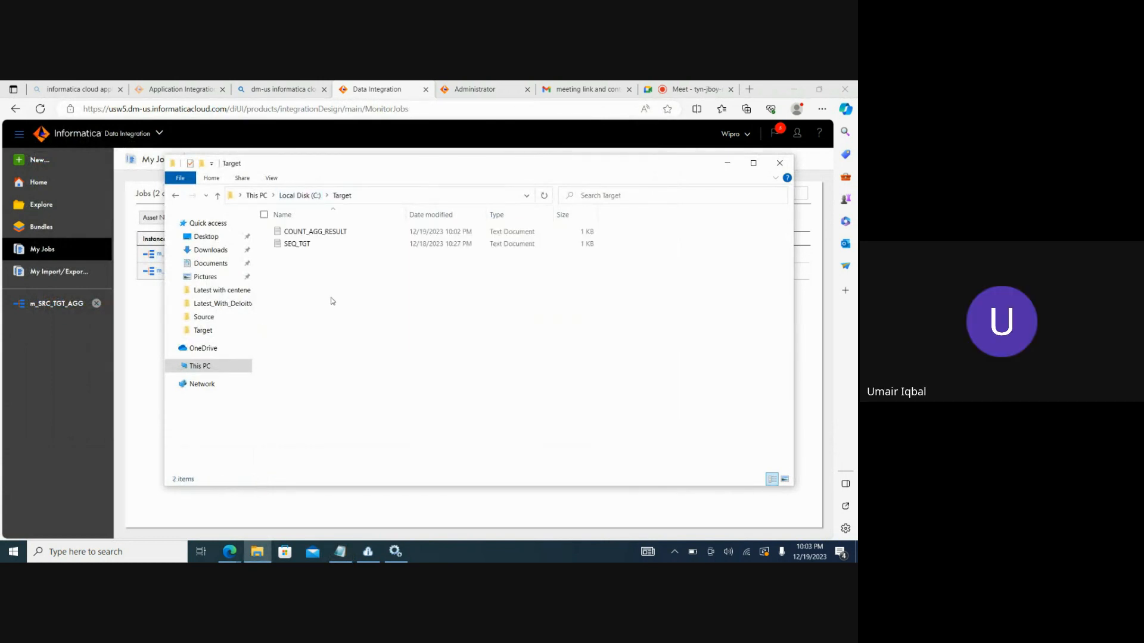
double_click(310, 232)
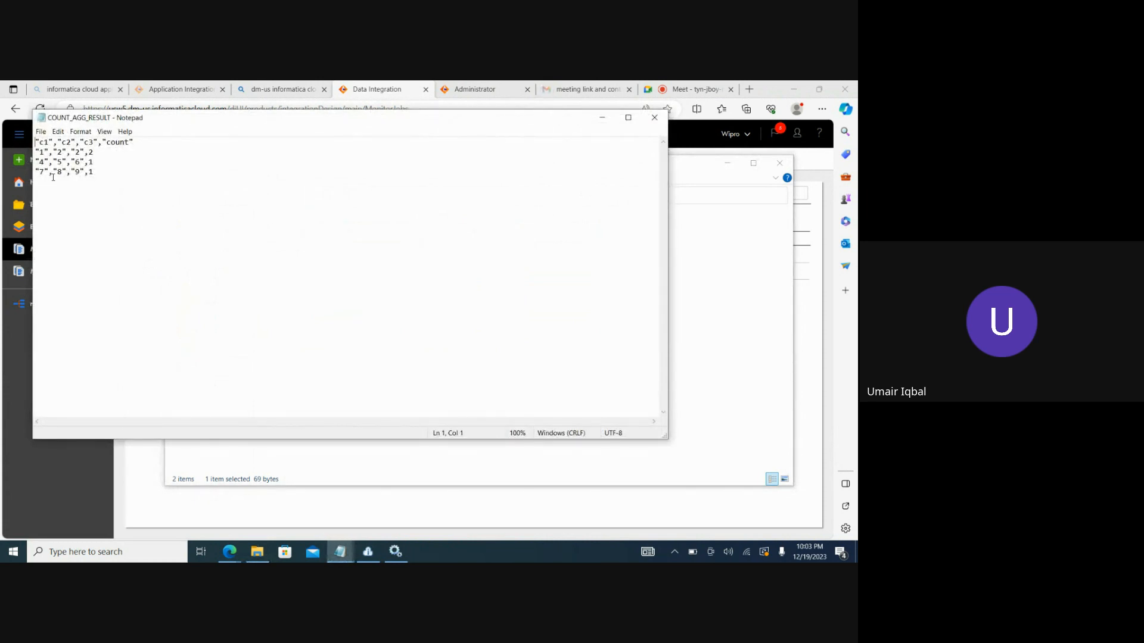
drag(96, 151, 35, 153)
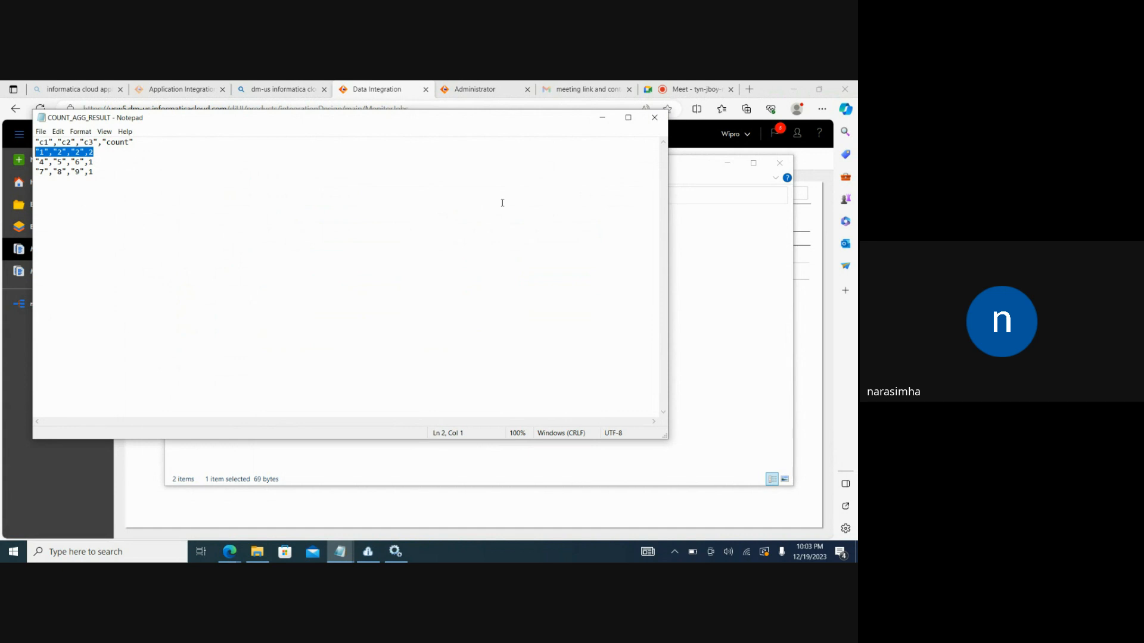
click(654, 118)
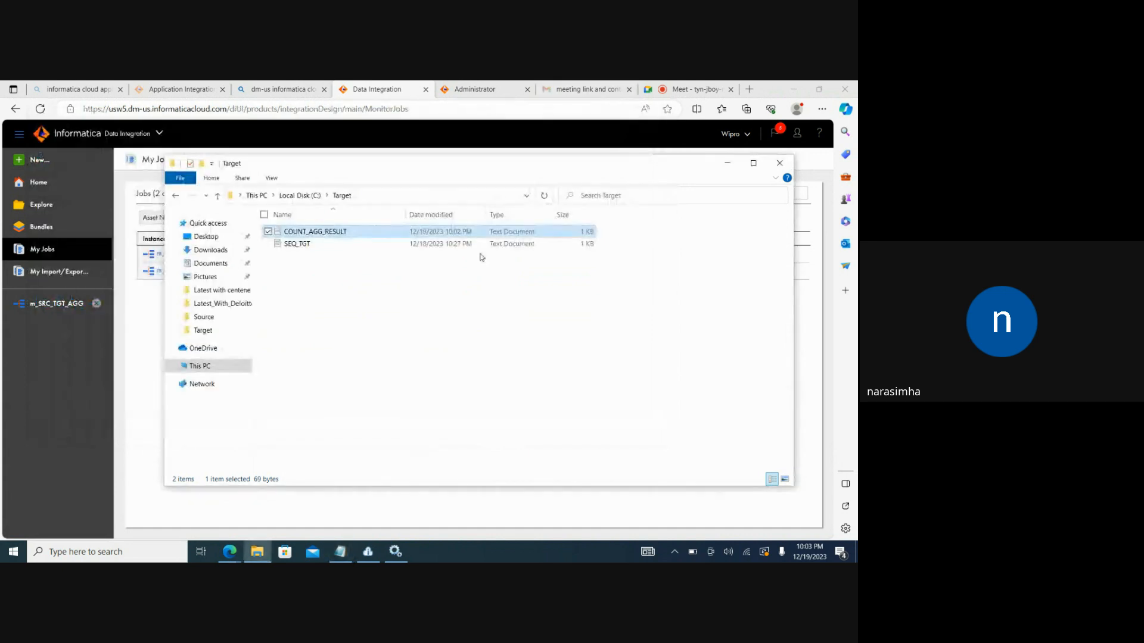
click(728, 163)
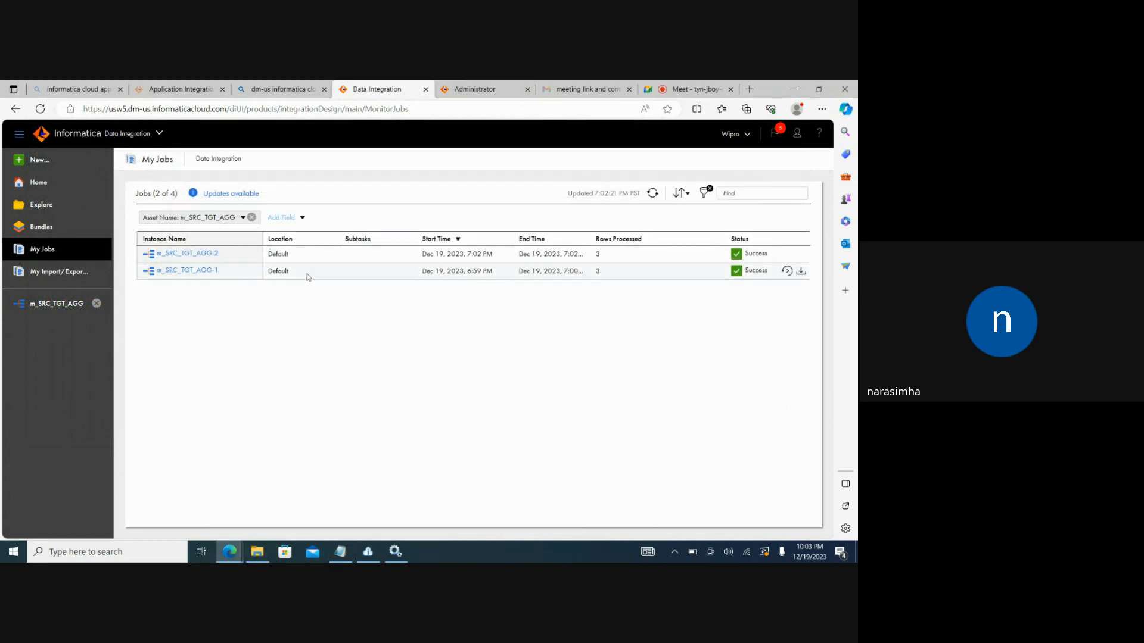
Step: Create a new blank mapping in Data Integration
click(58, 166)
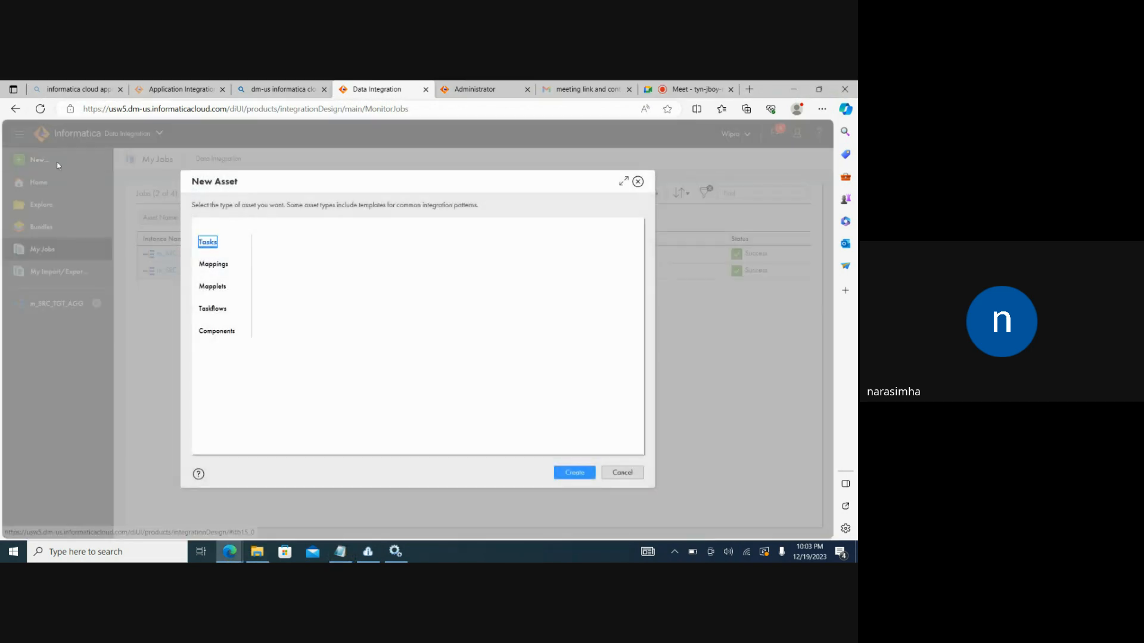
click(218, 266)
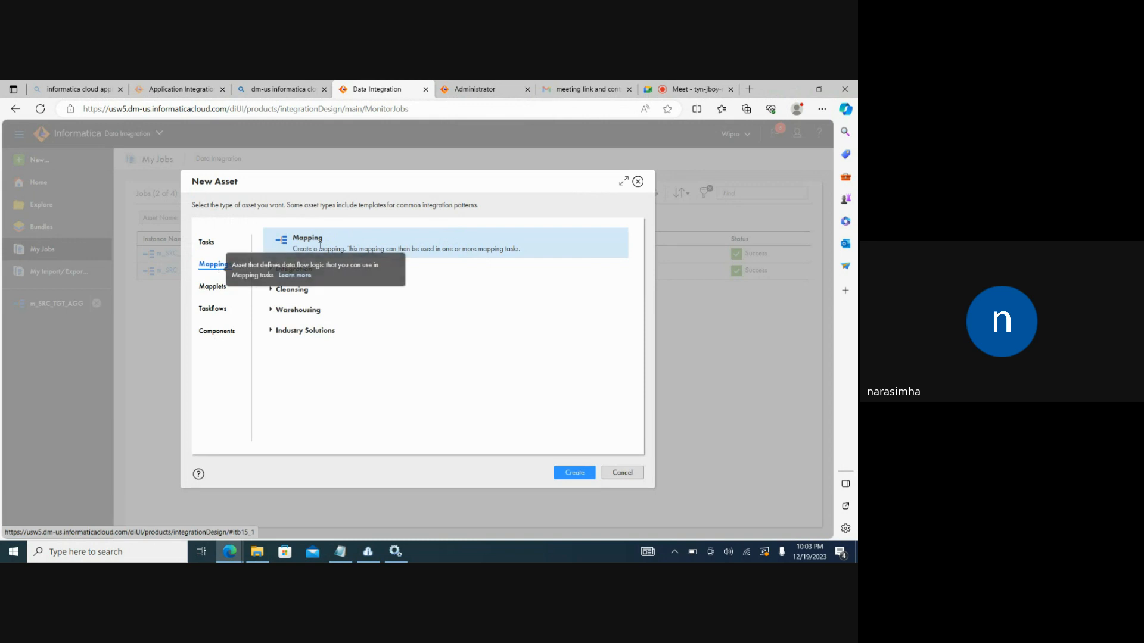
click(574, 471)
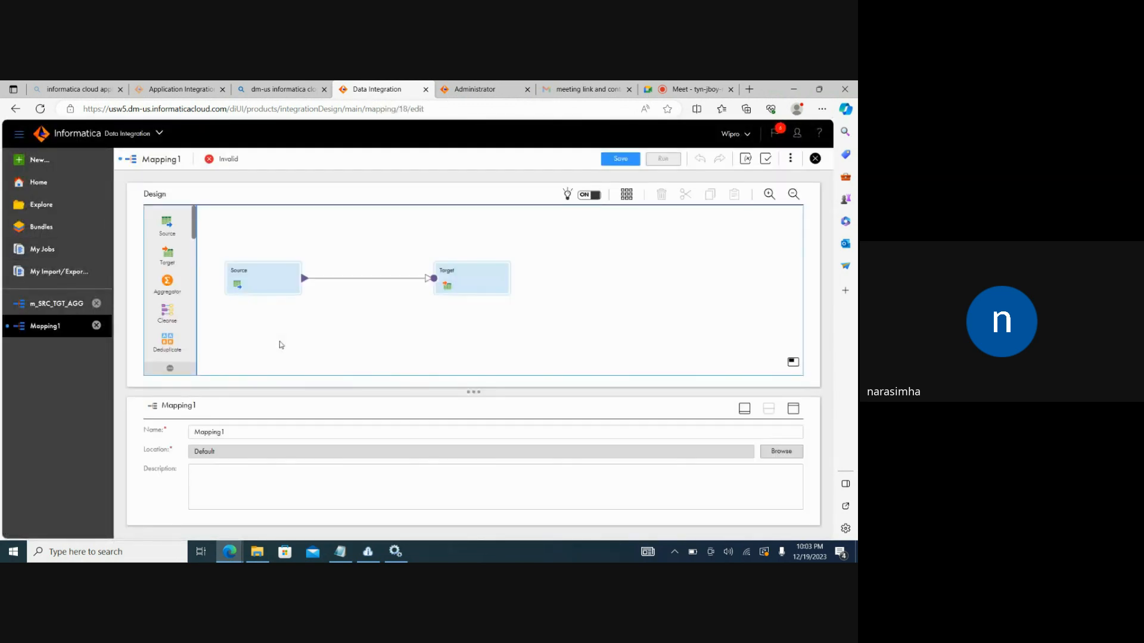
Step: Set the Source to the SEQ_1.txt object through the Source_FlatFile connection and review its fields
click(263, 286)
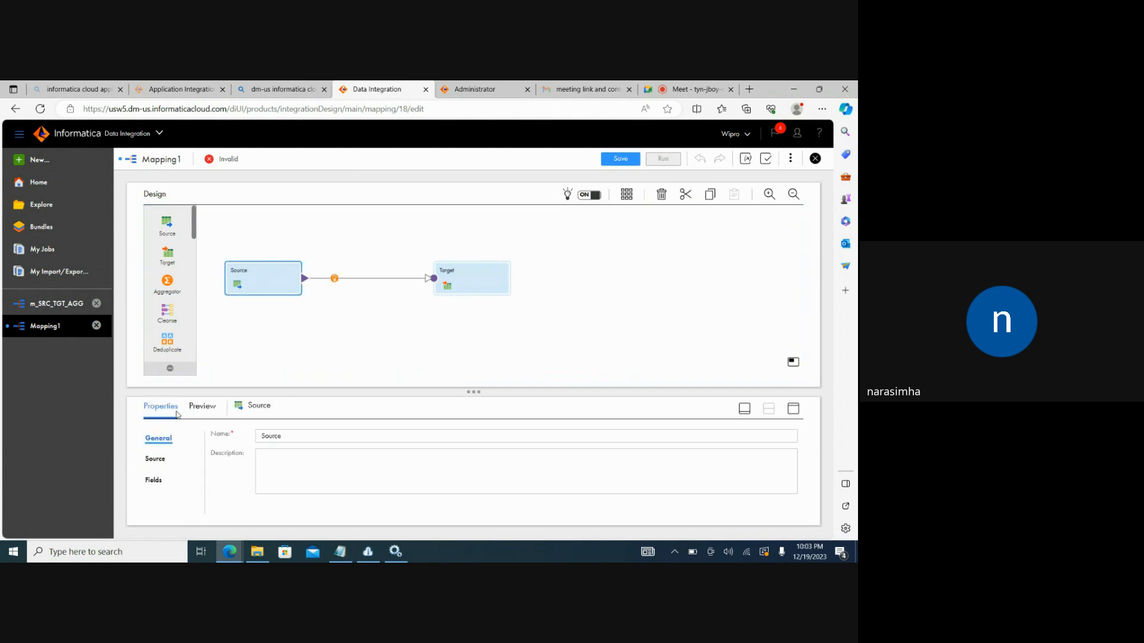
click(156, 461)
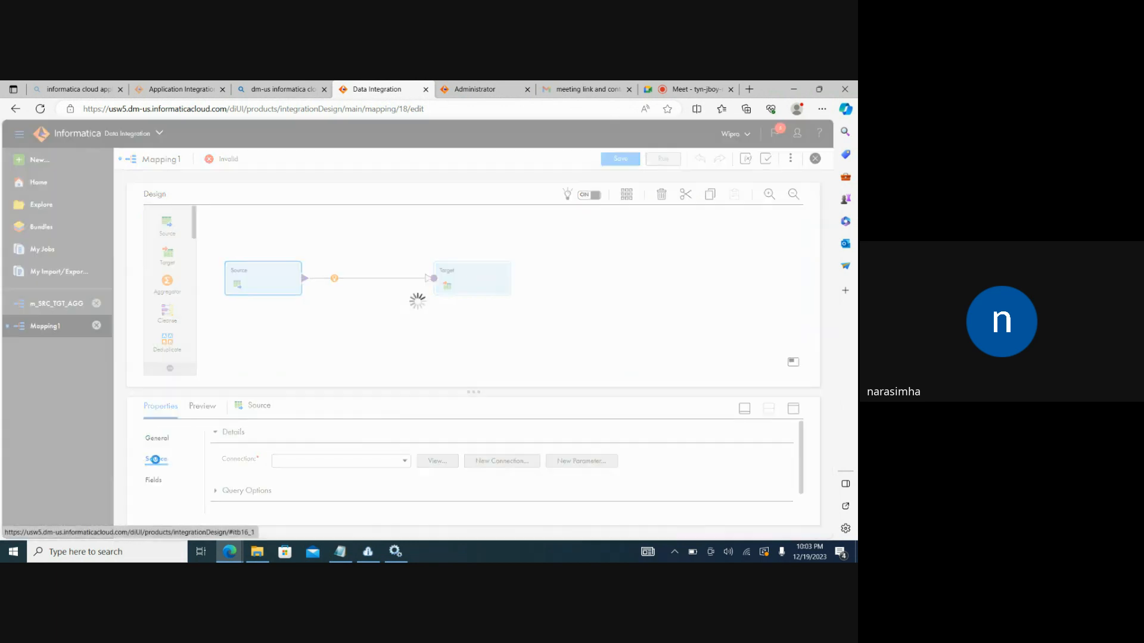
click(405, 465)
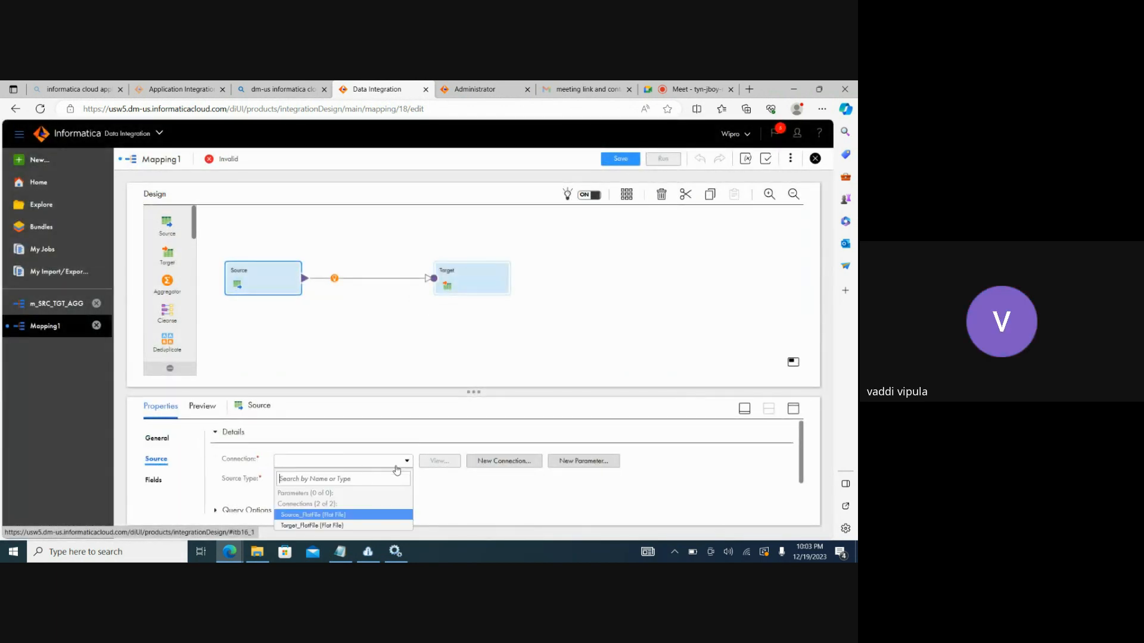
click(320, 515)
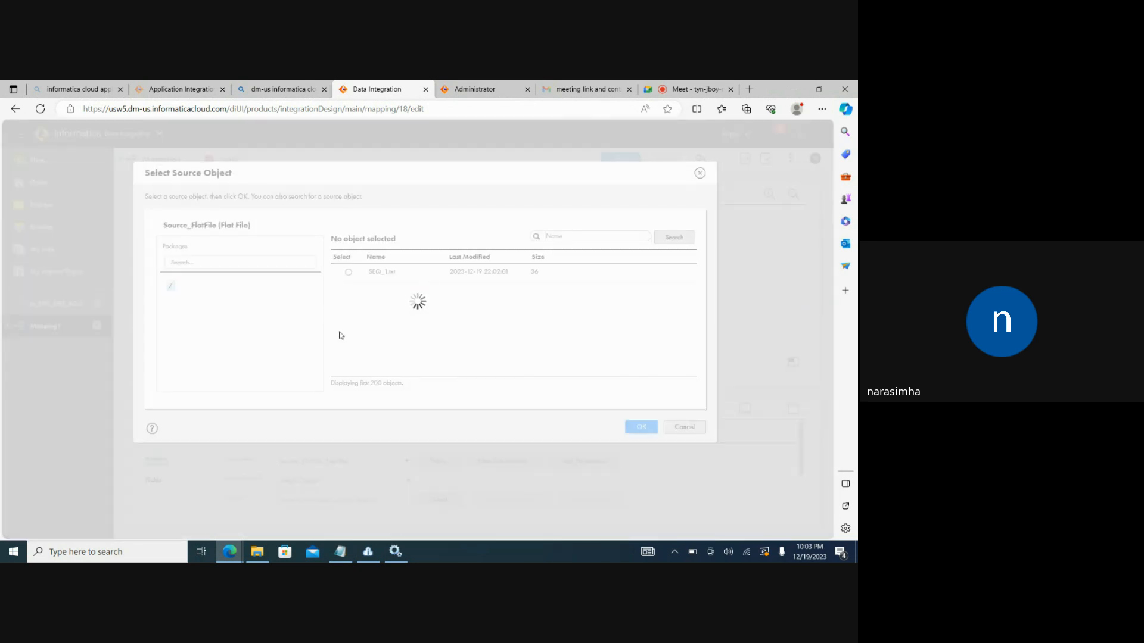
click(348, 273)
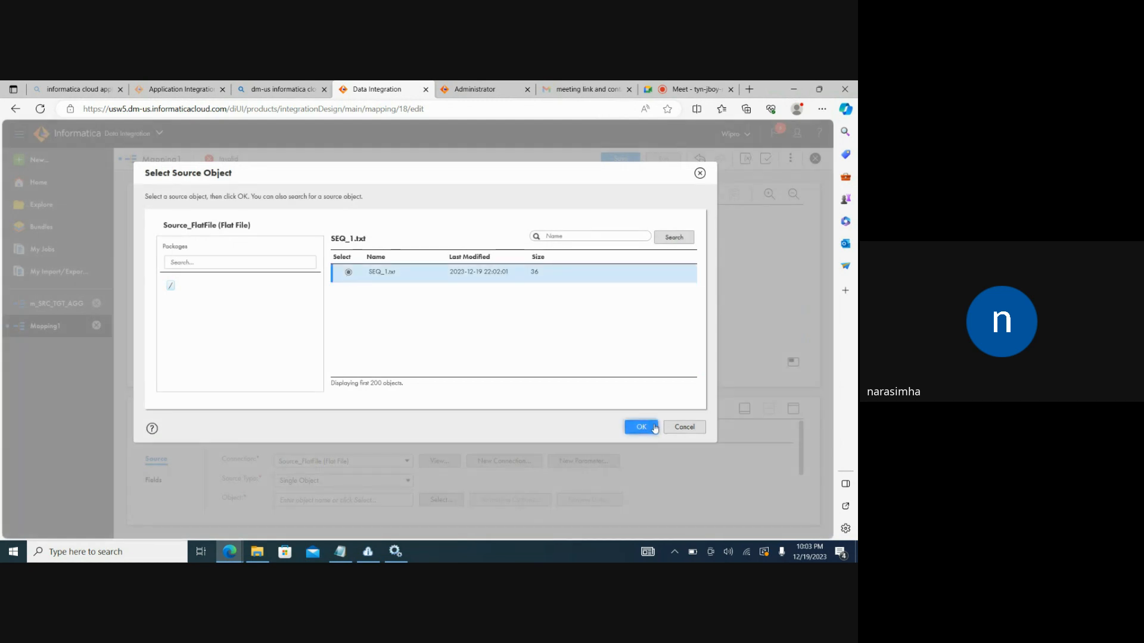
click(649, 427)
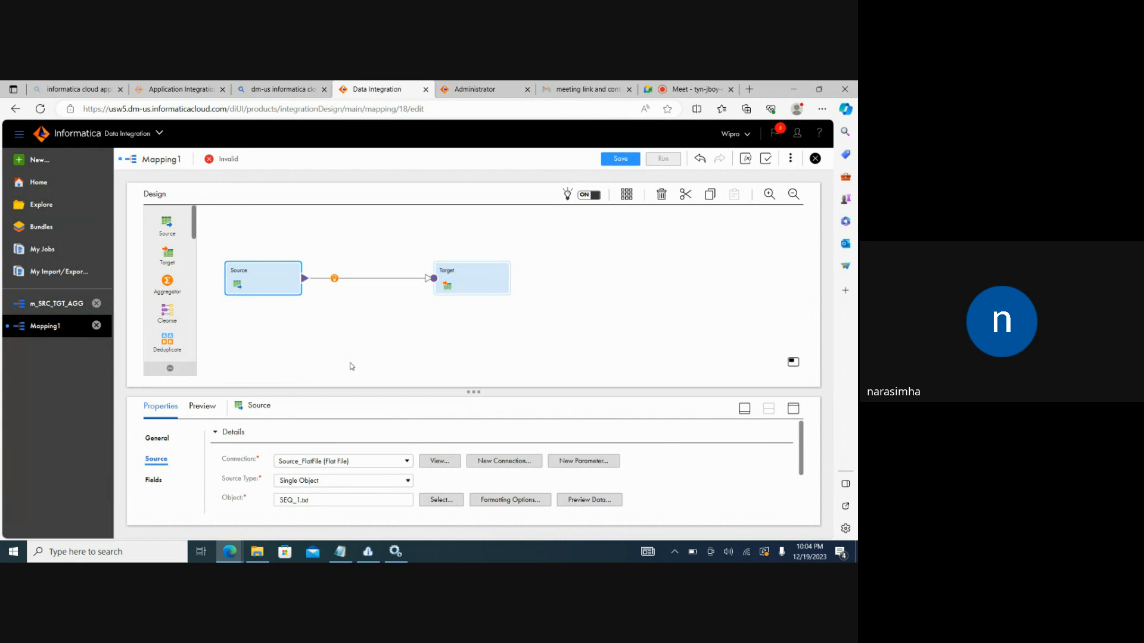
click(154, 481)
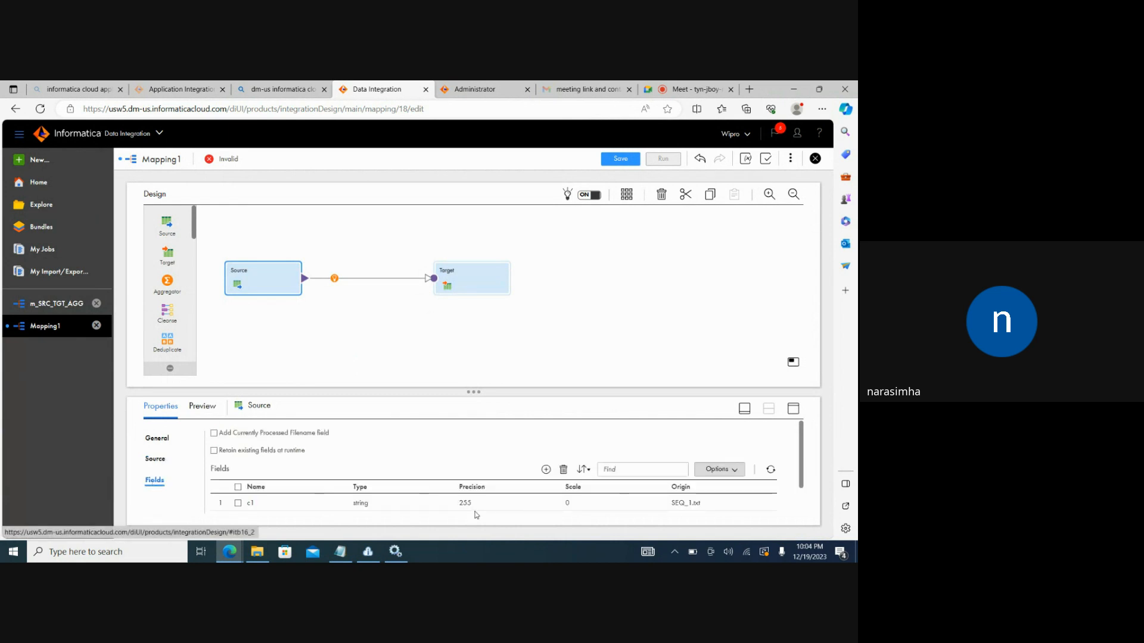
scroll(791, 426, down, 2)
scroll(791, 426, up, 2)
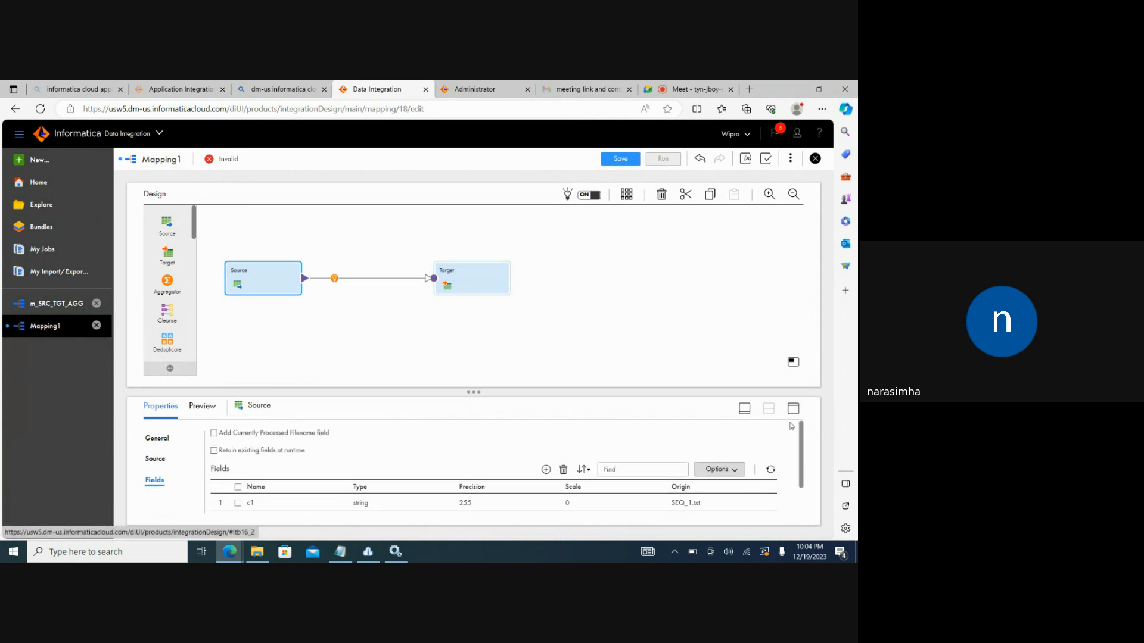
click(156, 459)
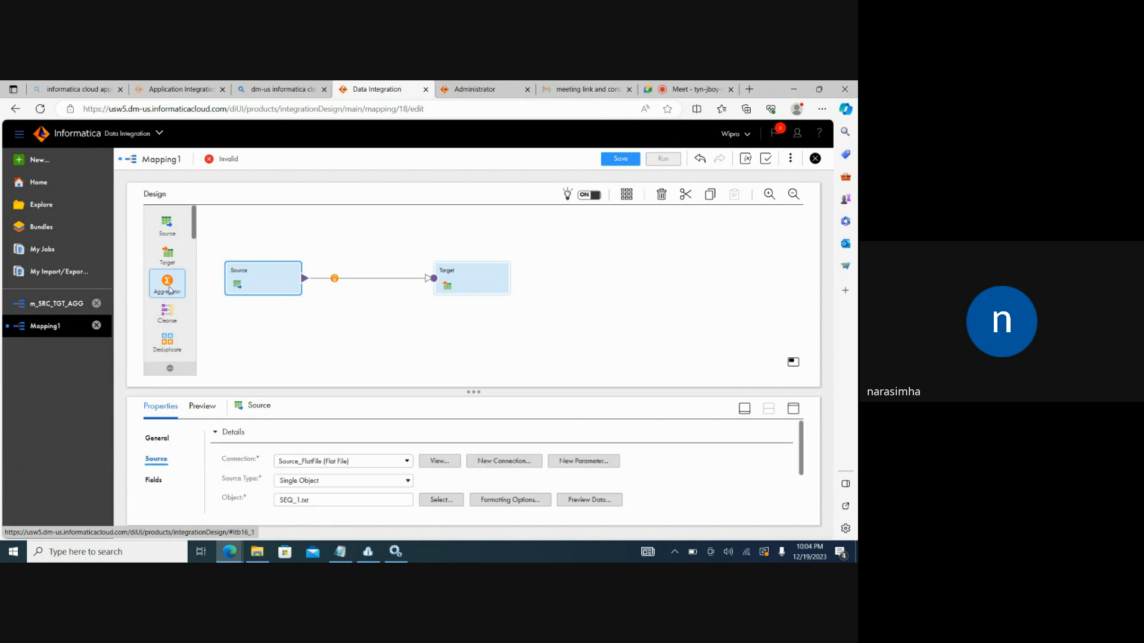
Step: Insert an Aggregator transformation between Source and Target and review its incoming fields
drag(167, 282, 318, 273)
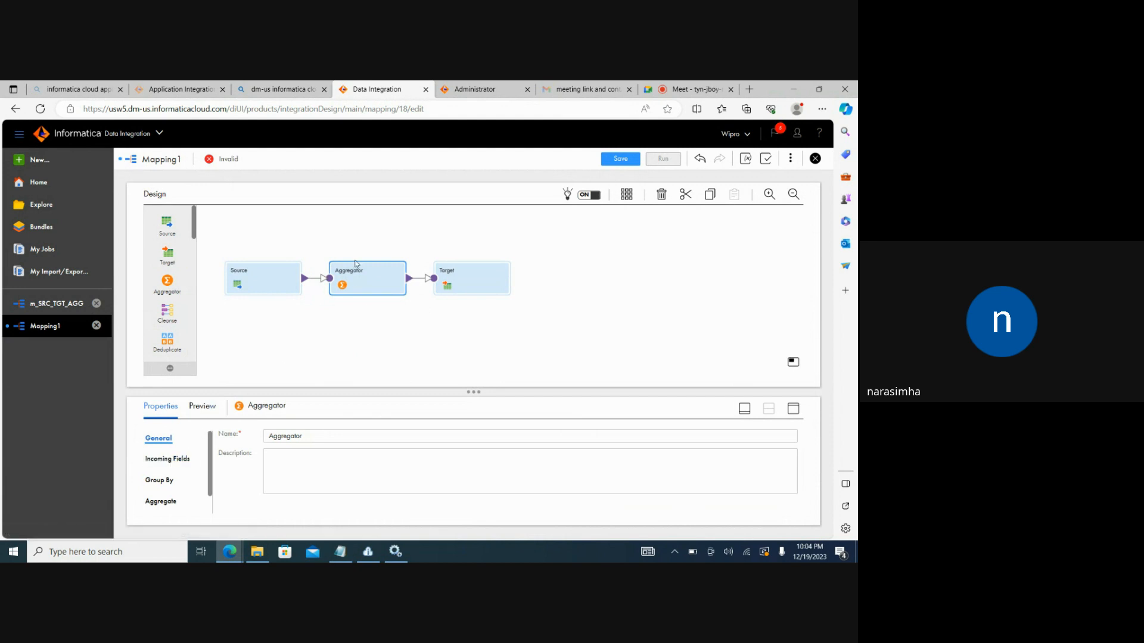
click(284, 357)
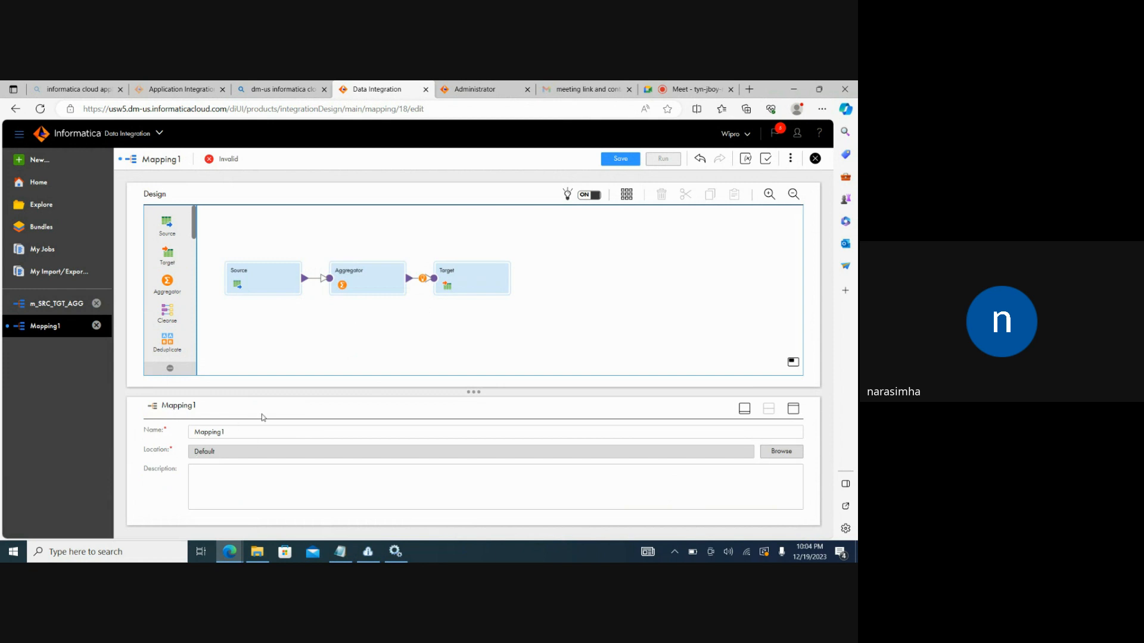
click(391, 283)
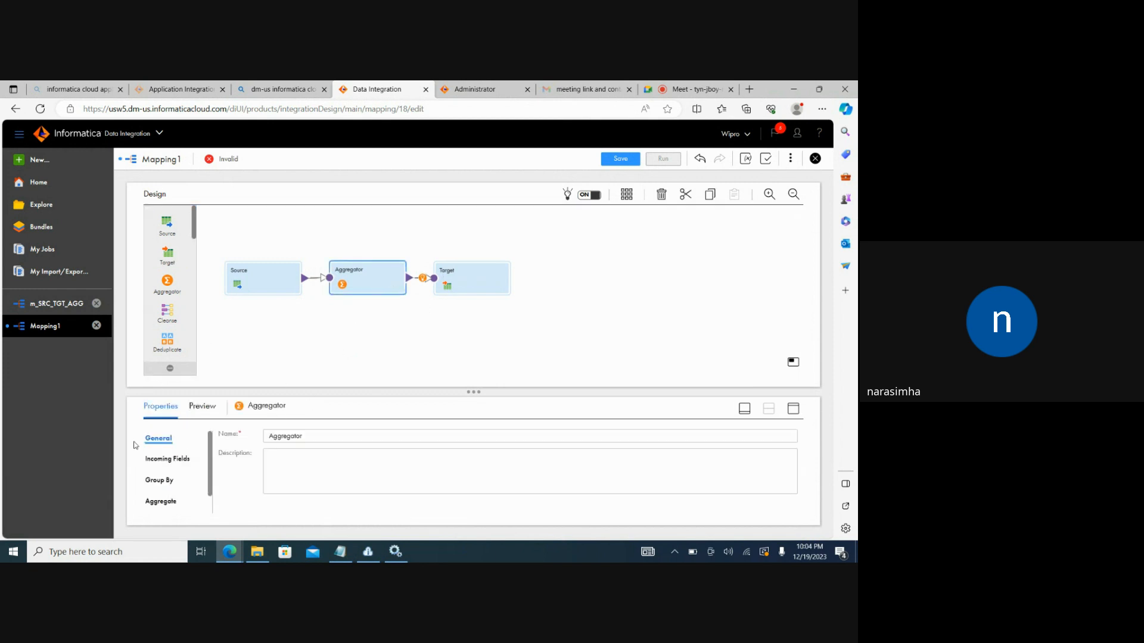
click(166, 457)
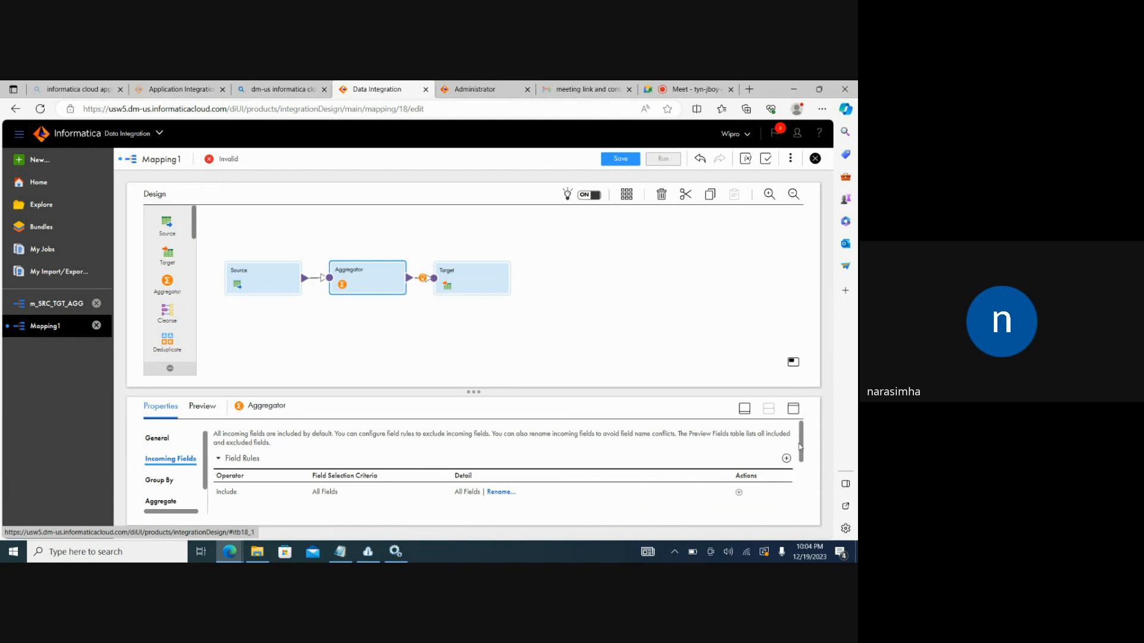
drag(800, 446, 809, 497)
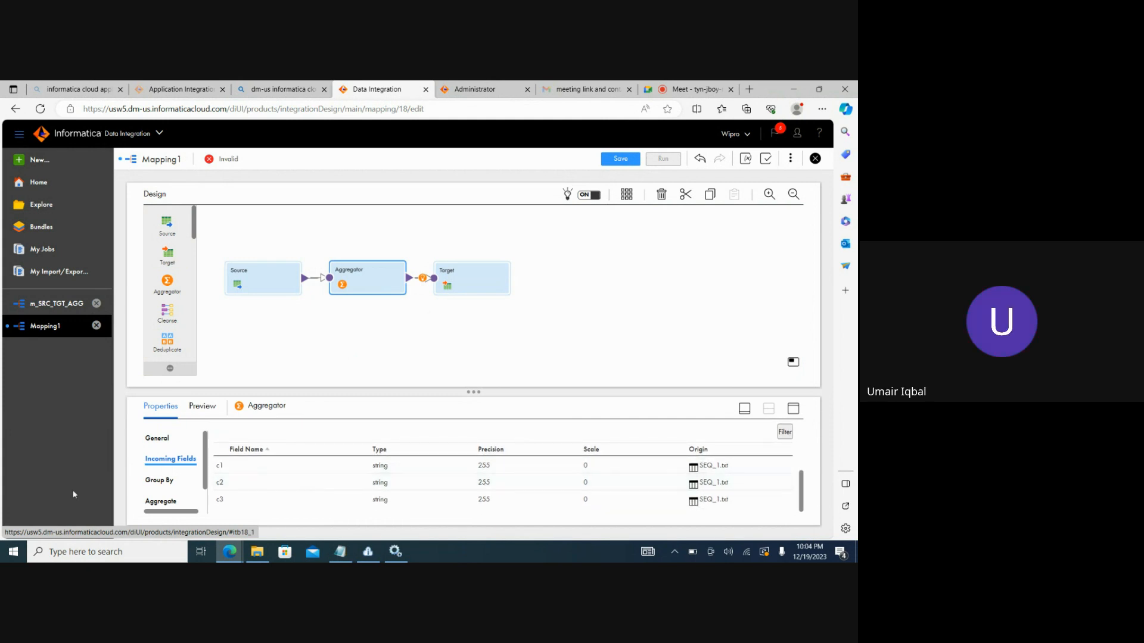
Step: Add c1 as the Aggregator's group-by field and enlarge the properties area
click(160, 480)
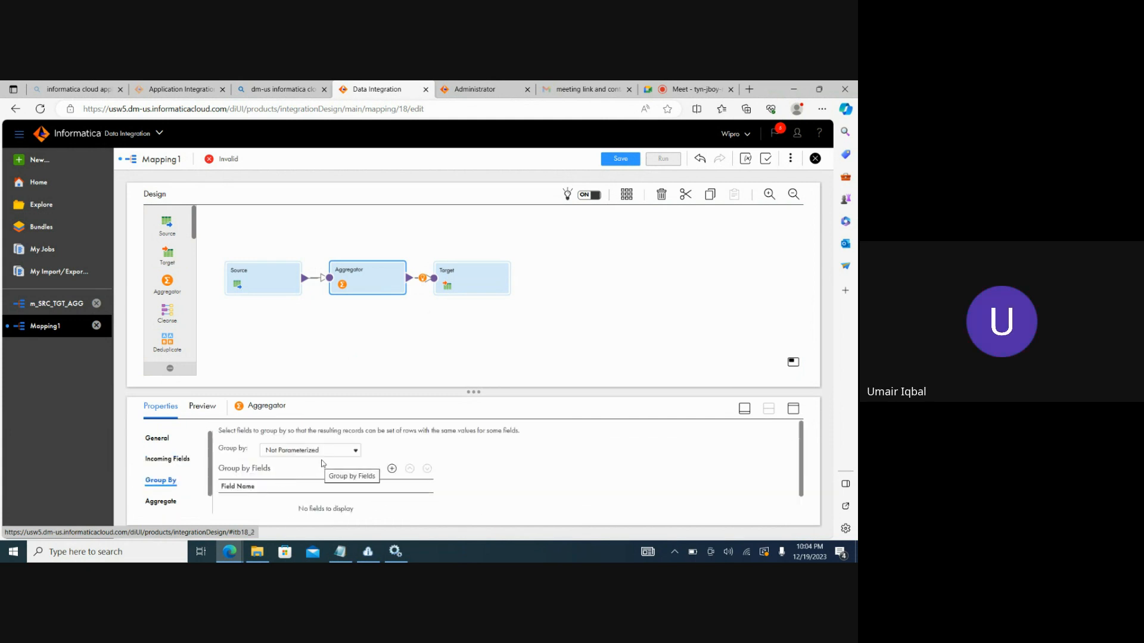
click(391, 469)
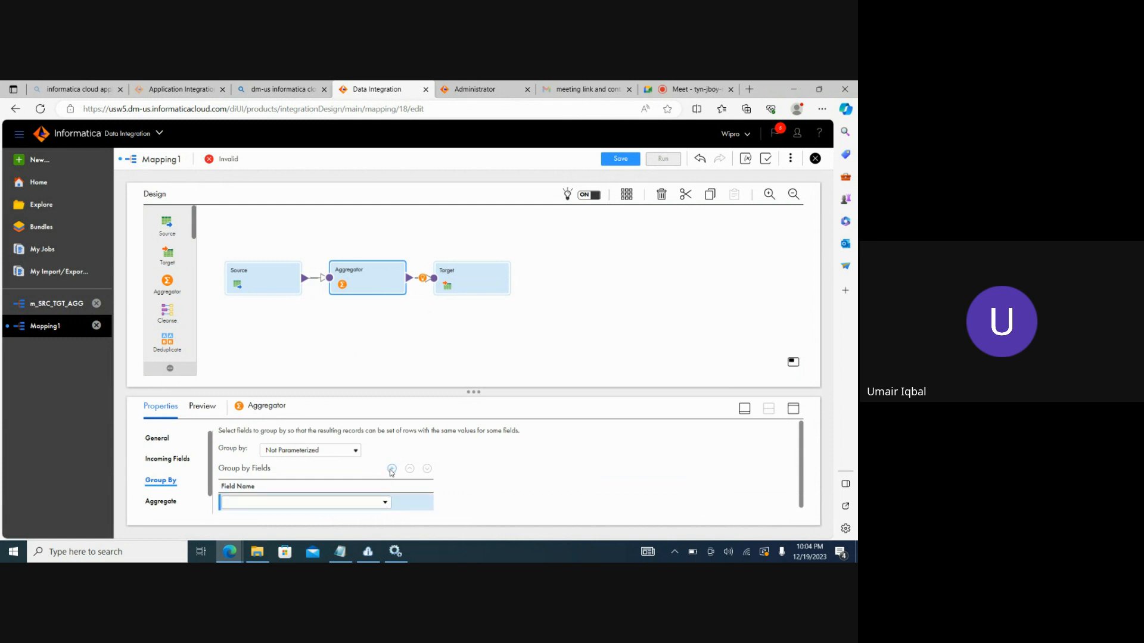
click(385, 503)
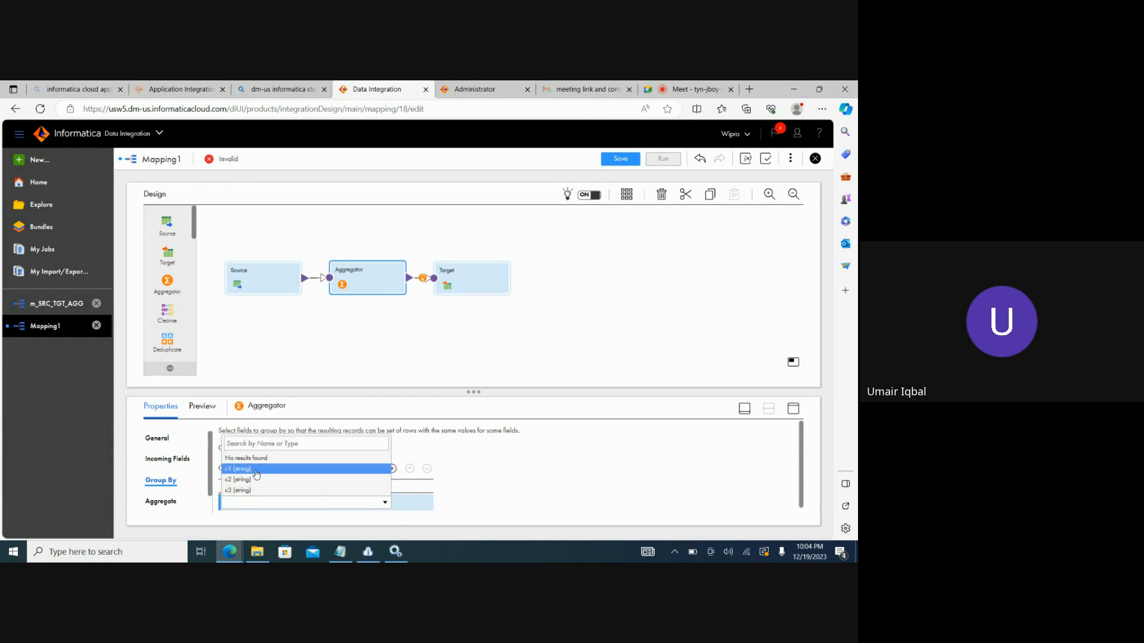
click(257, 469)
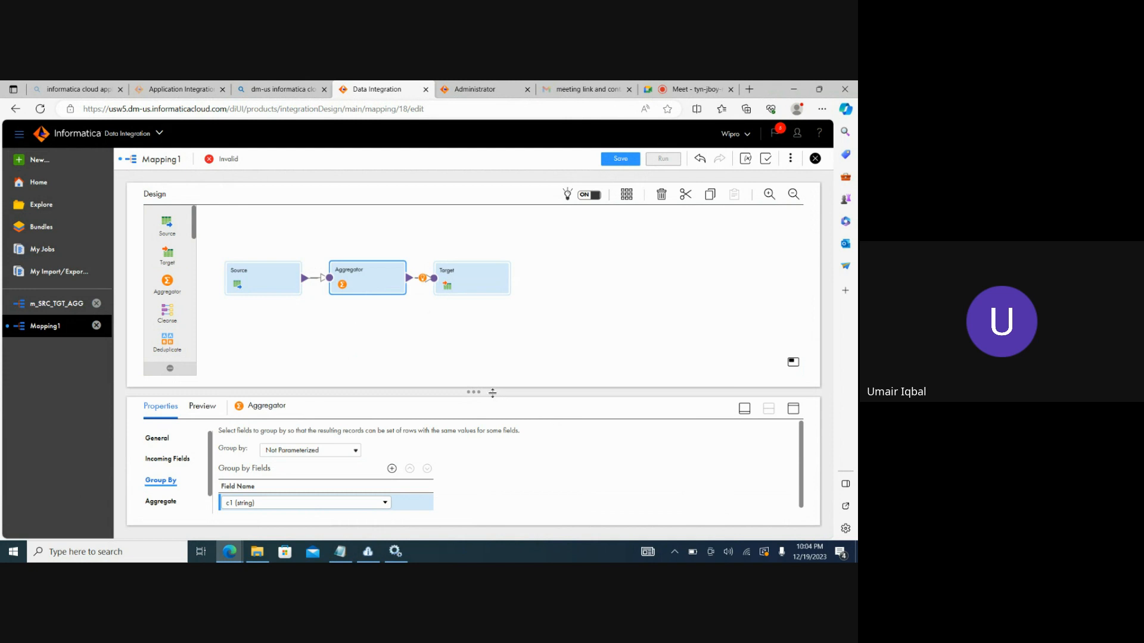
drag(492, 392, 482, 329)
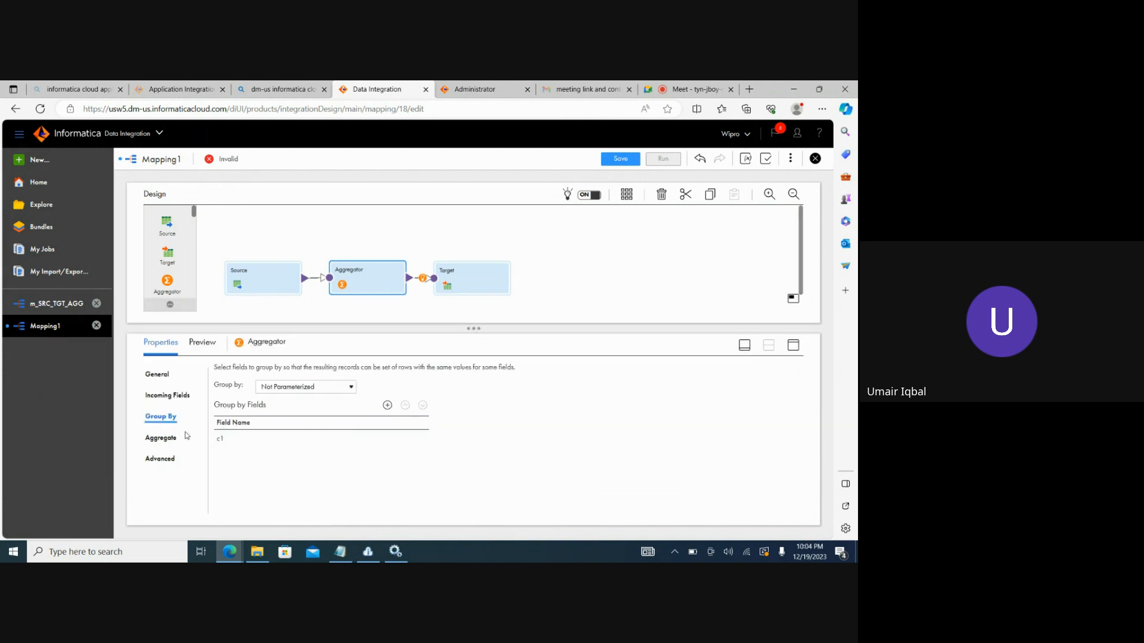
Step: Add an integer output field named Sum_Result to the Aggregator's aggregate fields
click(162, 438)
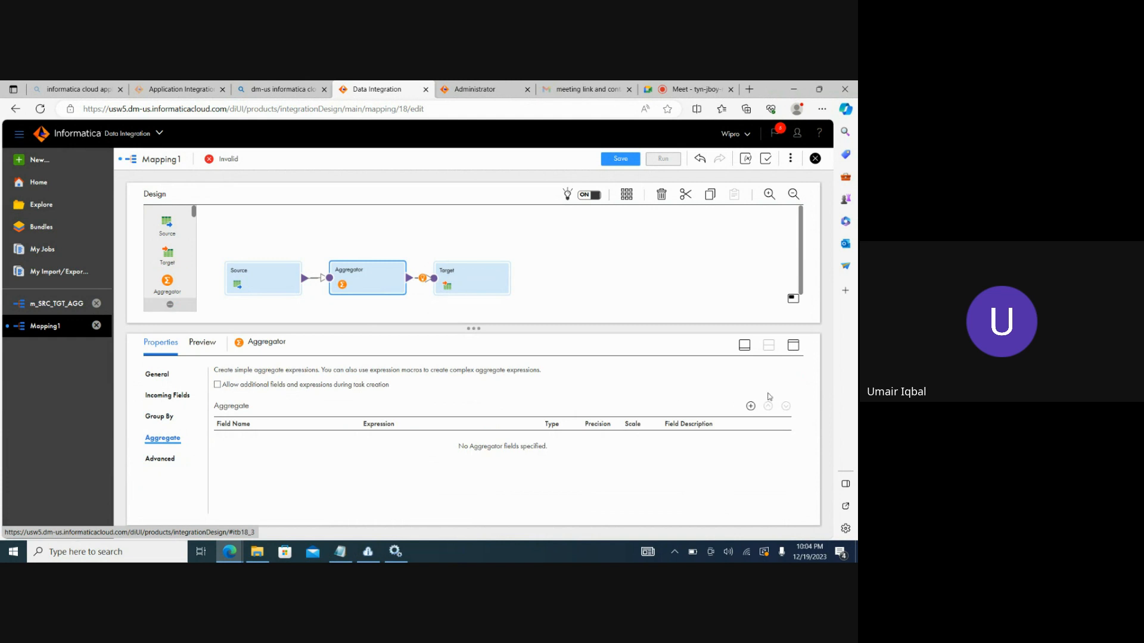
click(751, 406)
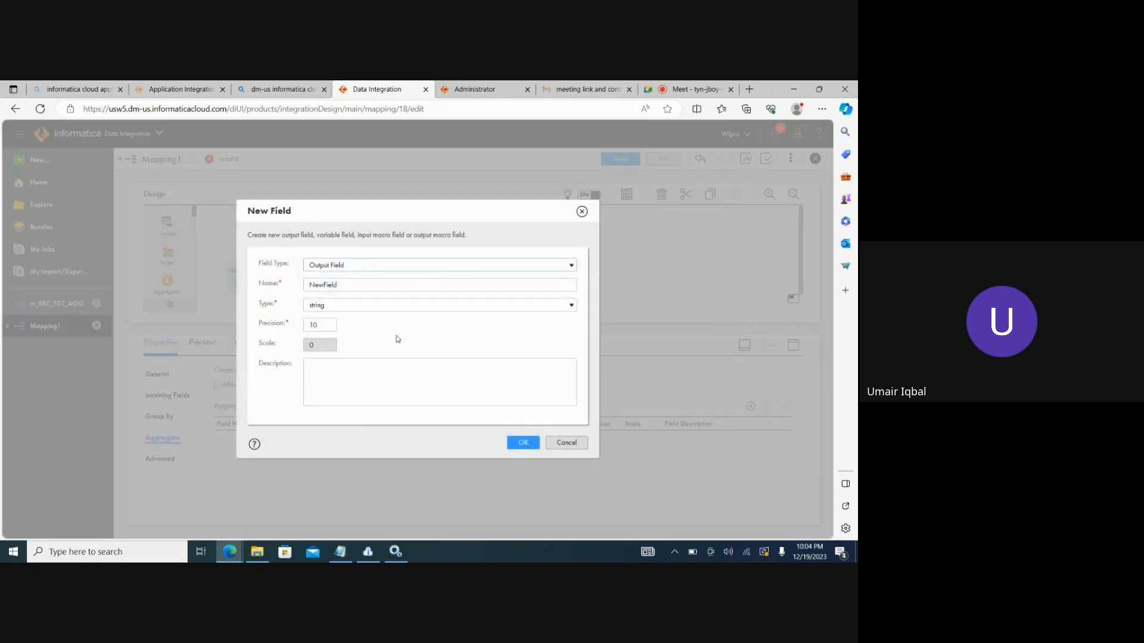
click(358, 286)
key(BackSpace)
key(BackSpace)
key(BackSpace)
key(BackSpace)
key(BackSpace)
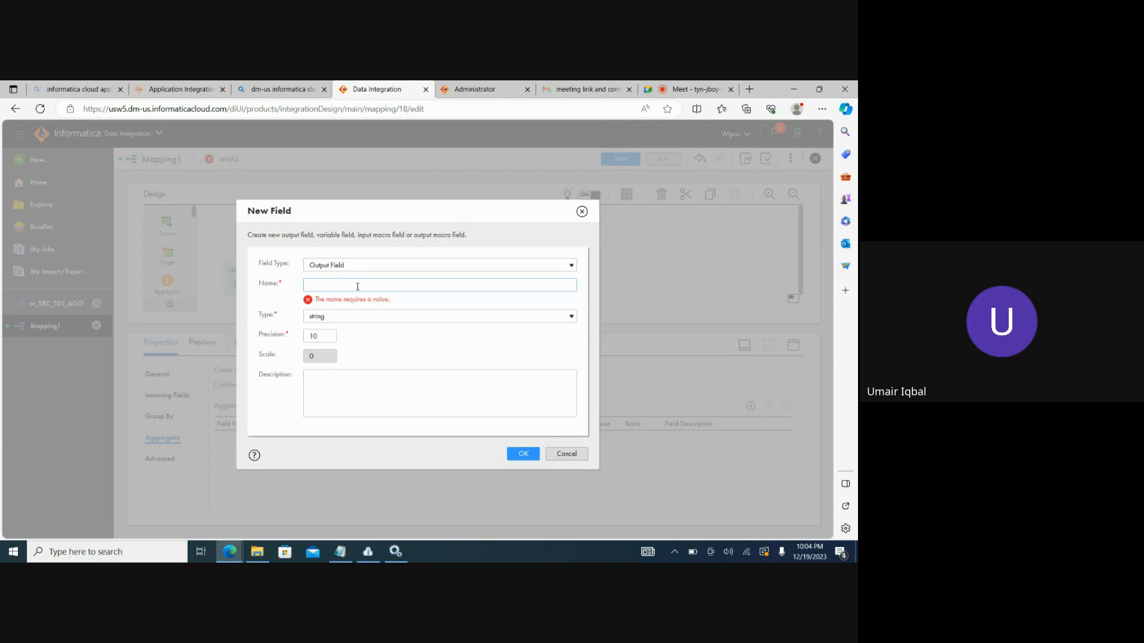
text(Sum)
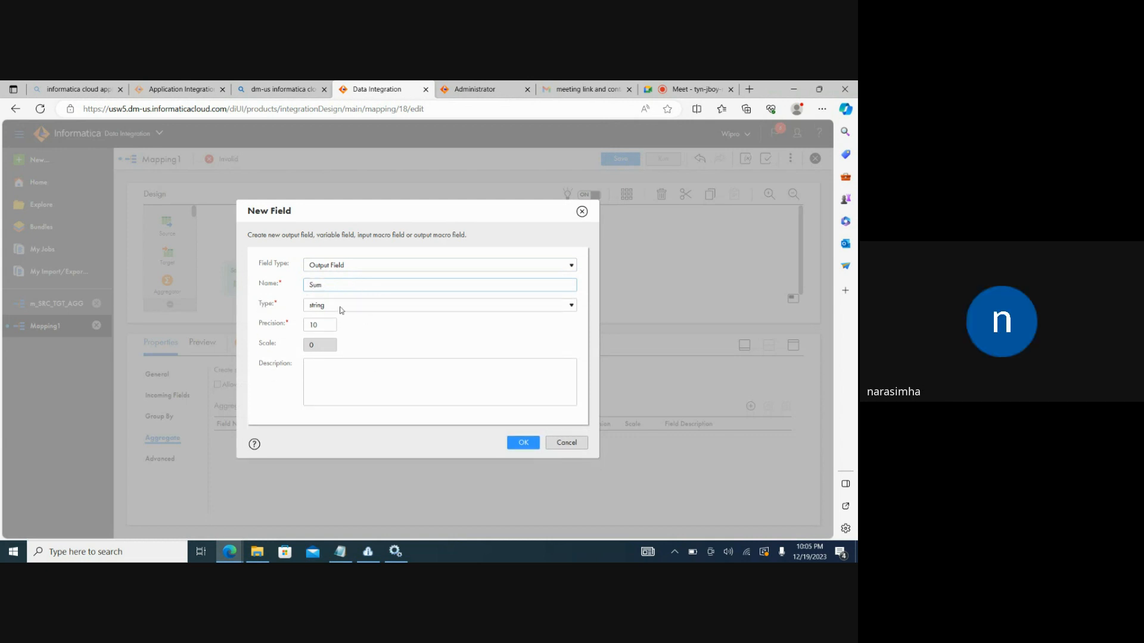
click(337, 309)
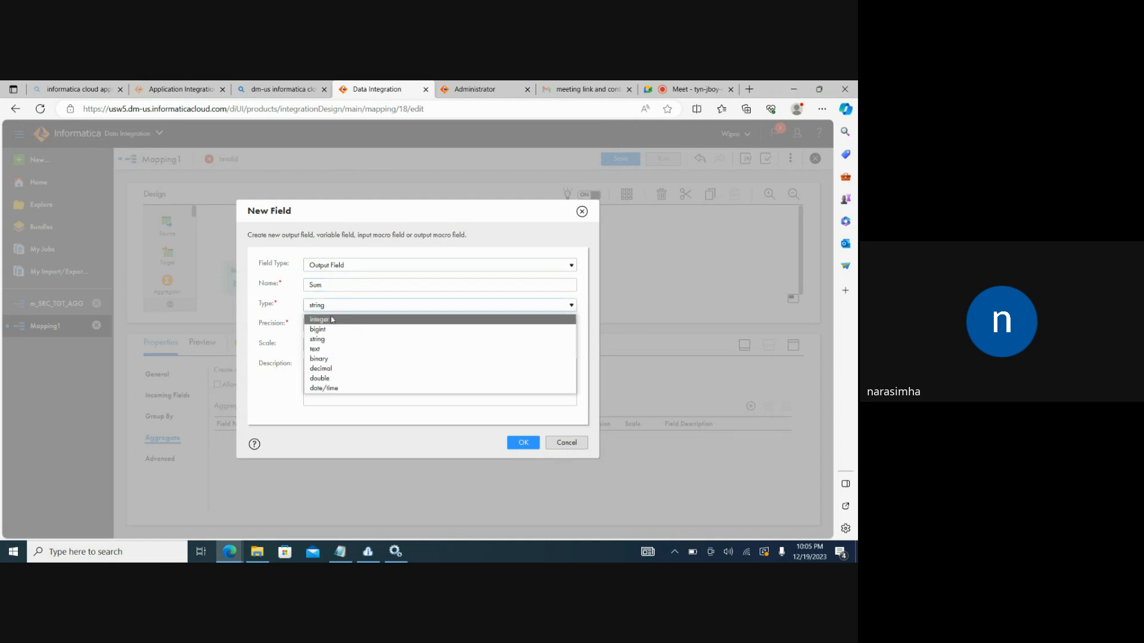
click(332, 320)
text(_Re)
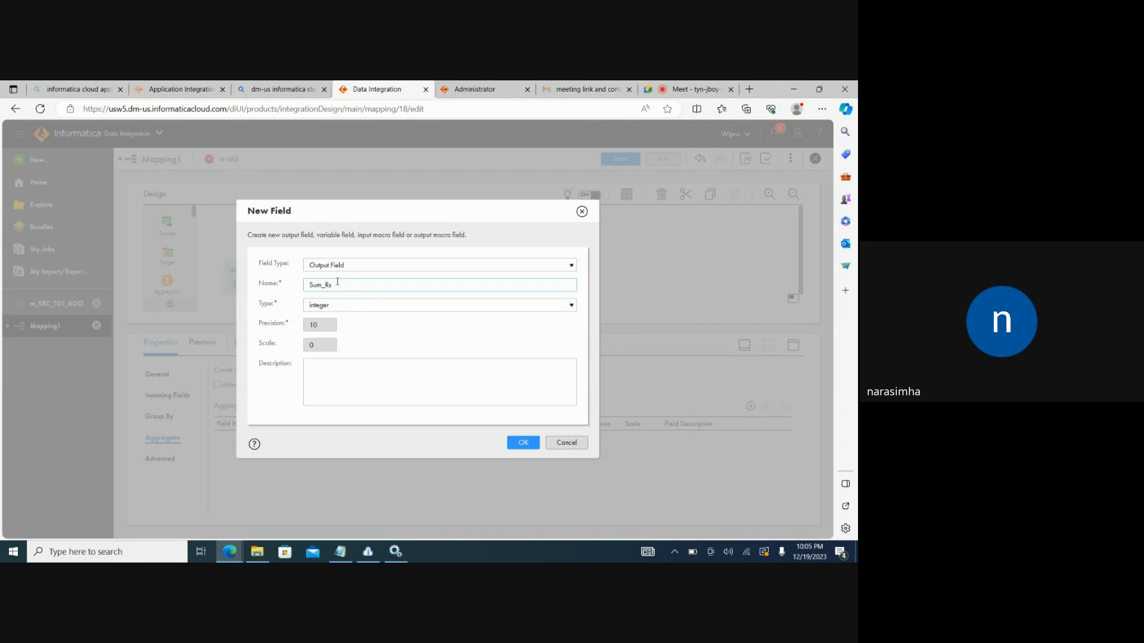
key(BackSpace)
text(esult)
click(523, 443)
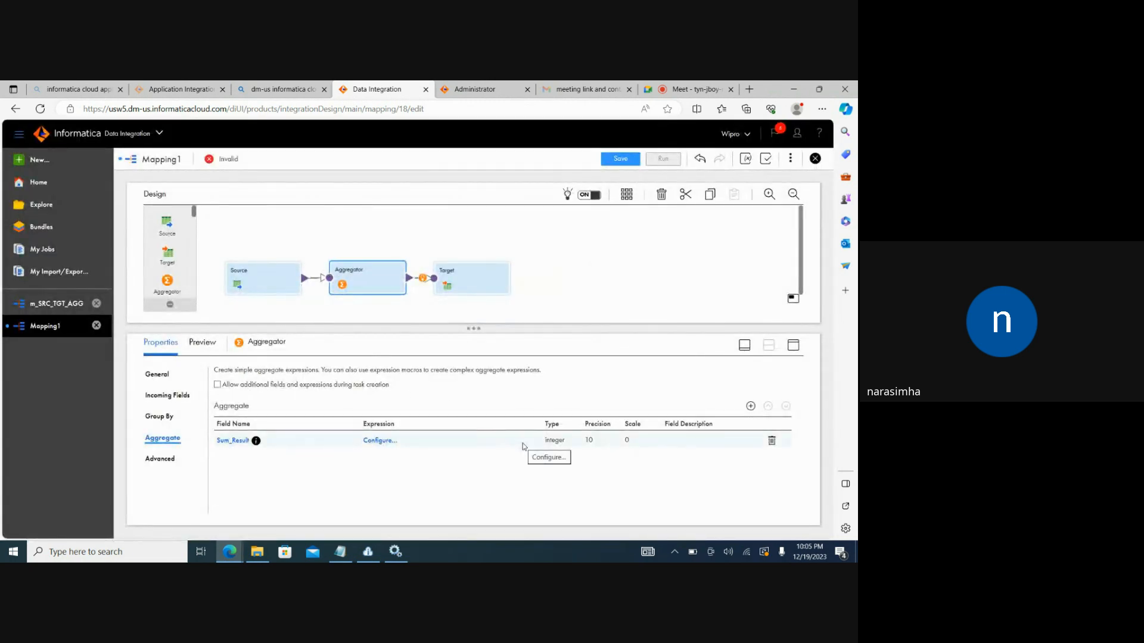
Step: Review the Aggregator's advanced settings and tracing level options, and enable Sorted Input
click(149, 465)
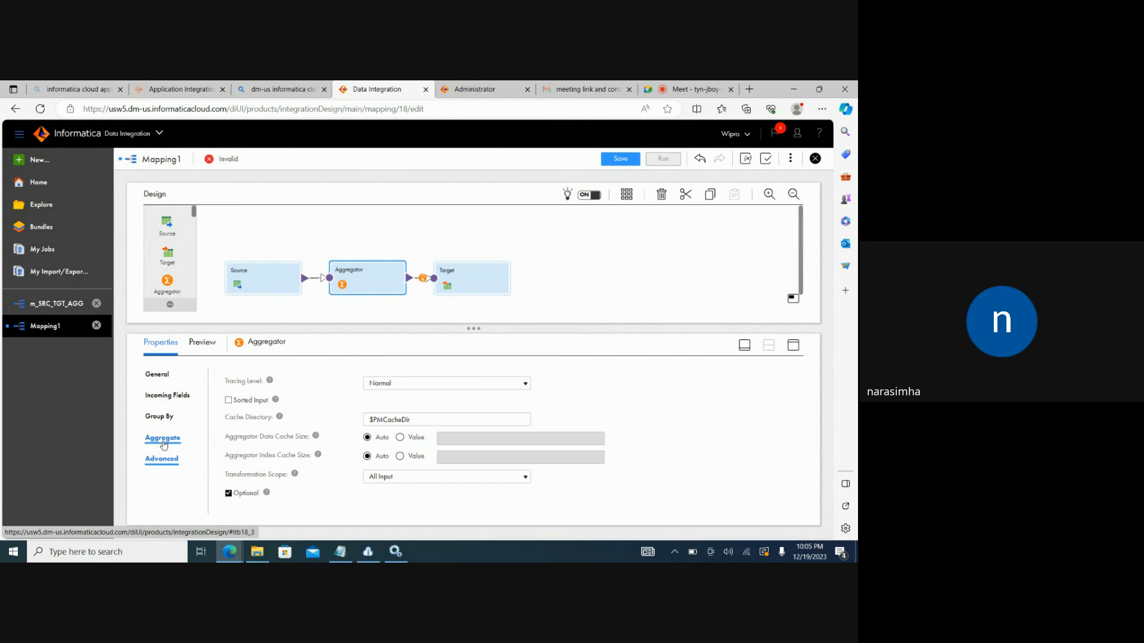
click(163, 441)
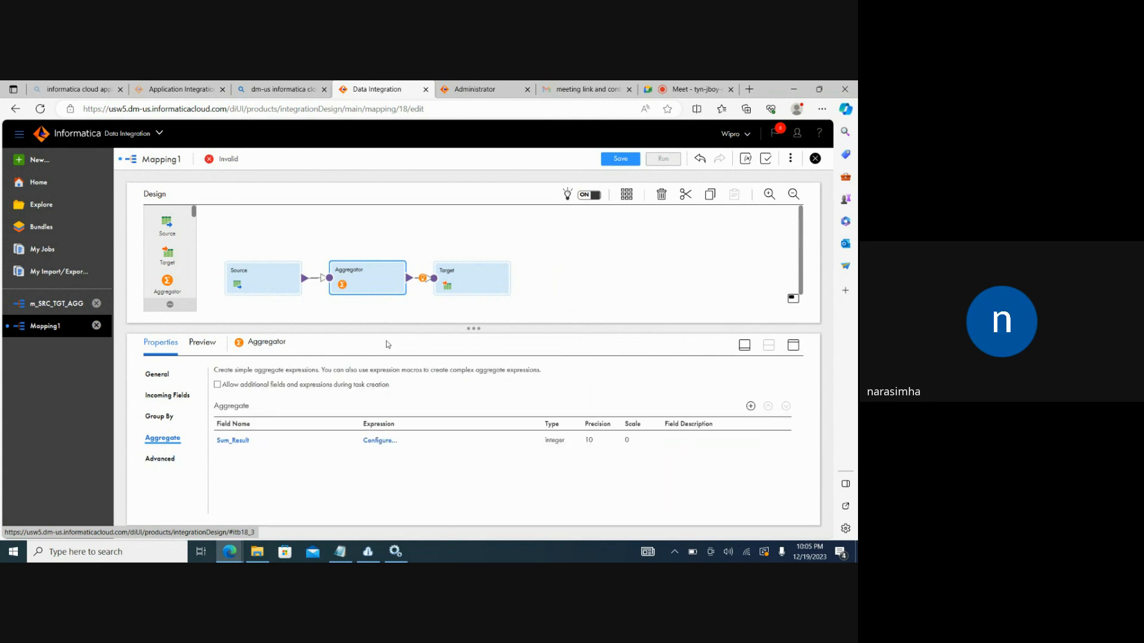
click(157, 461)
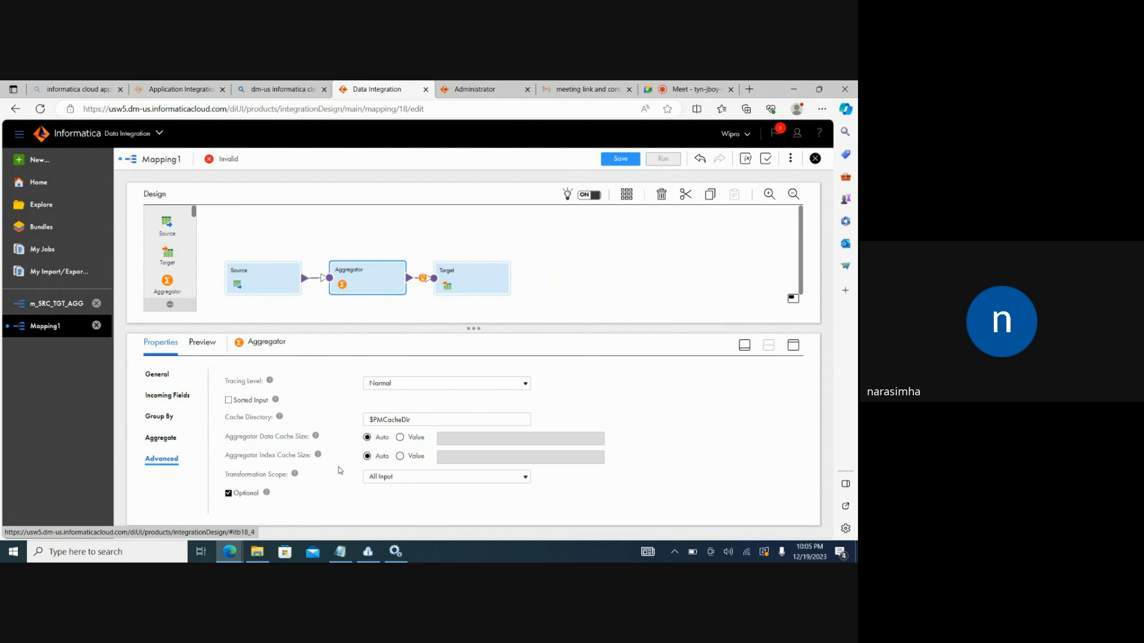
click(398, 388)
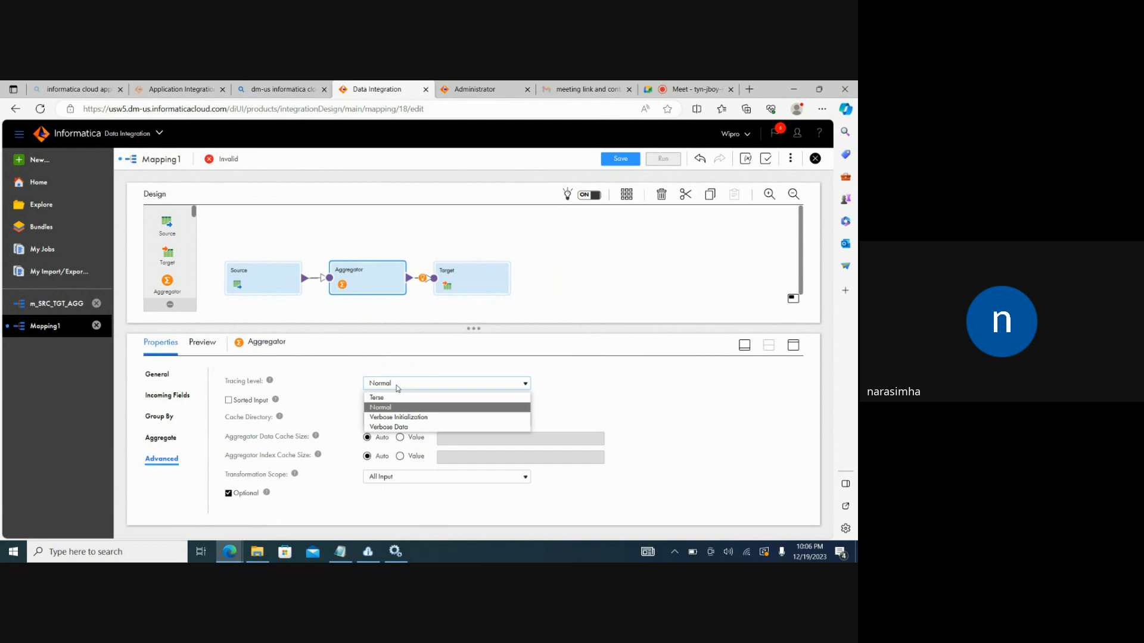
click(398, 385)
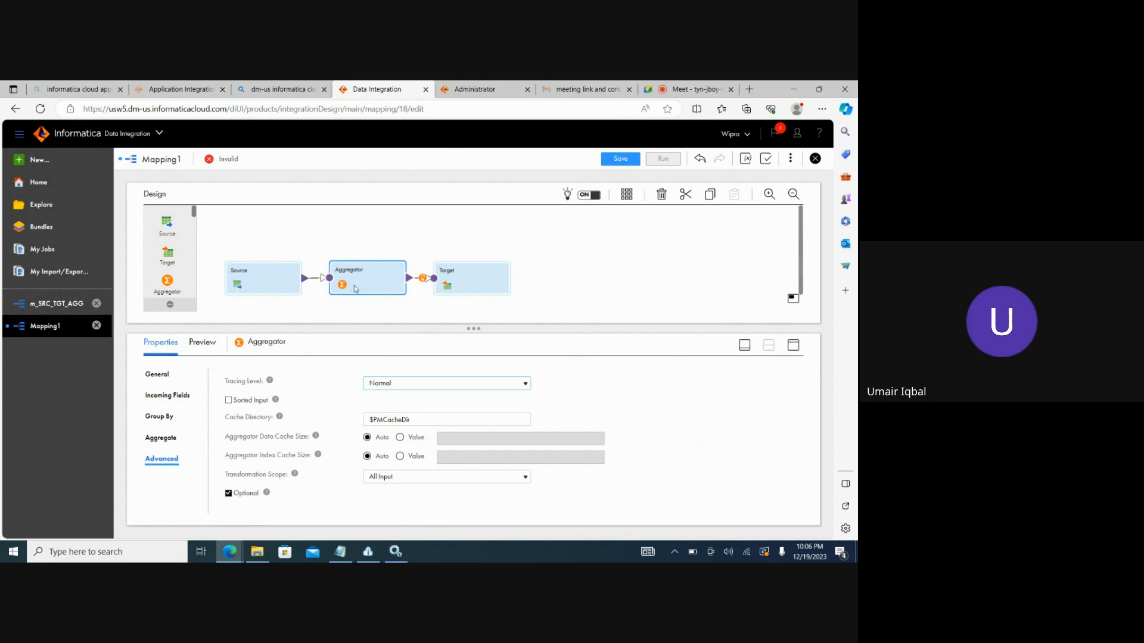
click(233, 403)
Step: Check the Target's general properties, then recheck the Aggregator's advanced settings and return to its aggregate fields
click(471, 280)
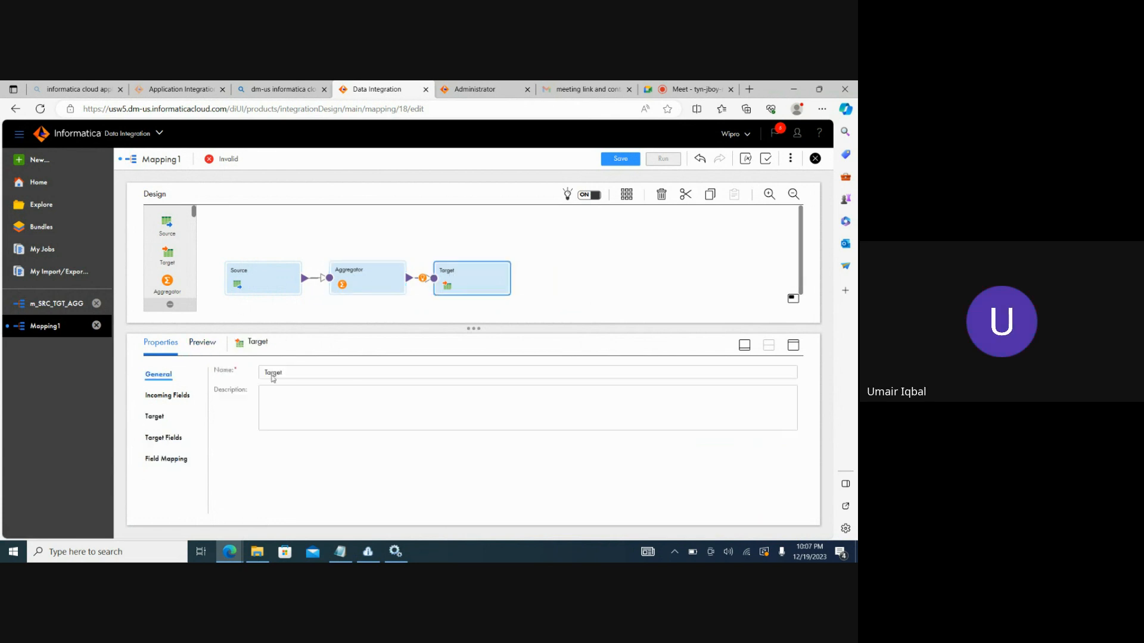
click(361, 281)
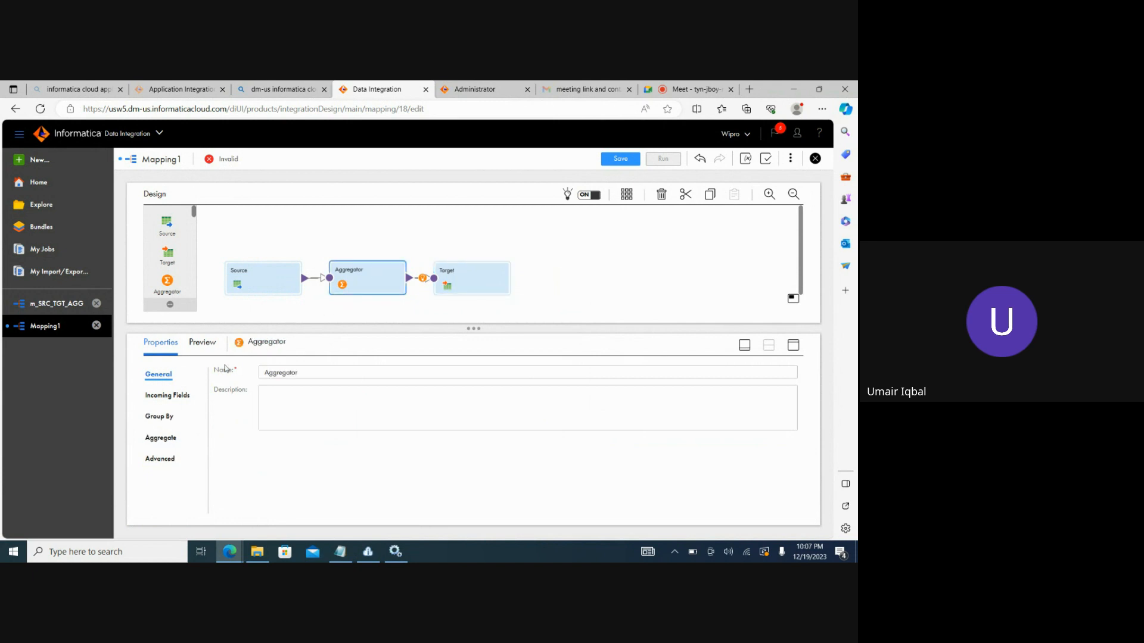
click(162, 459)
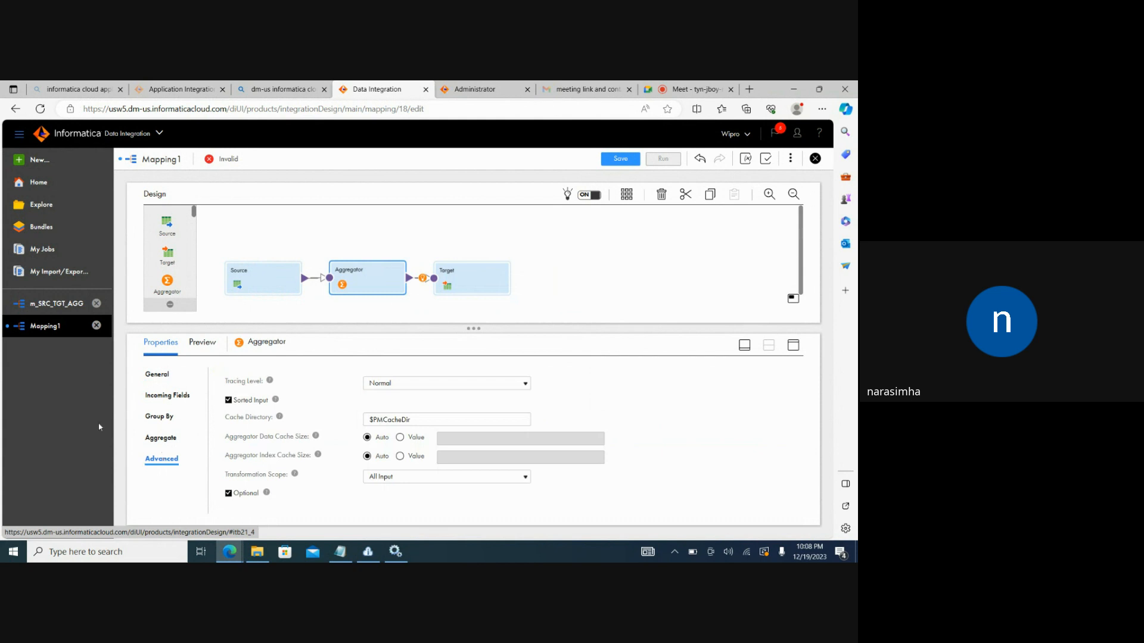
click(160, 435)
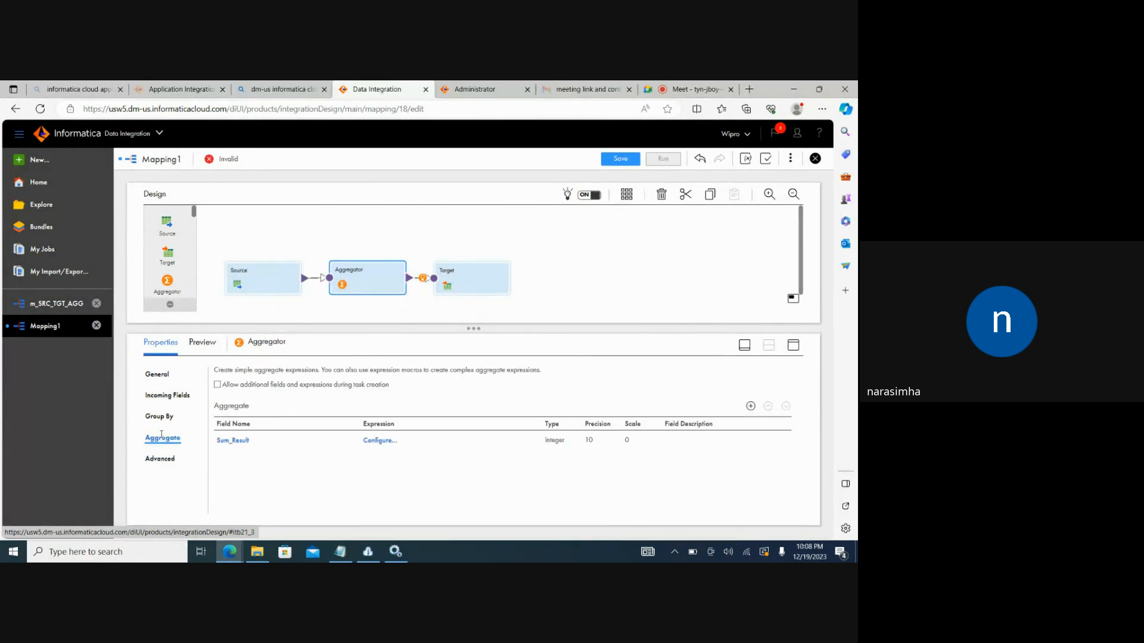
click(380, 441)
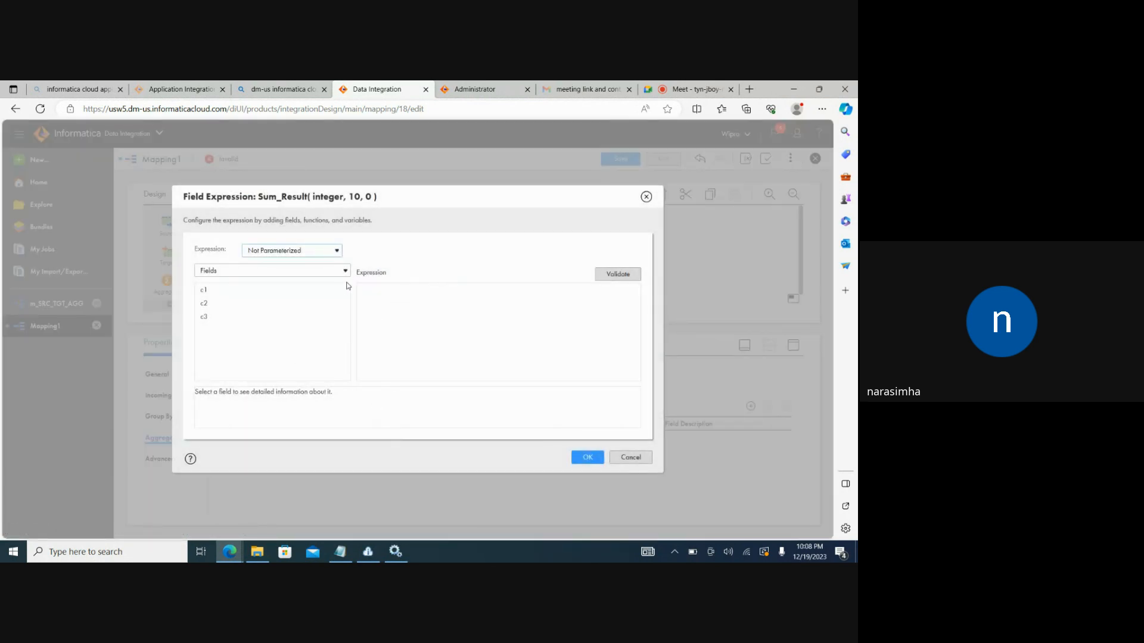
click(391, 299)
text(sum(c2))
click(613, 275)
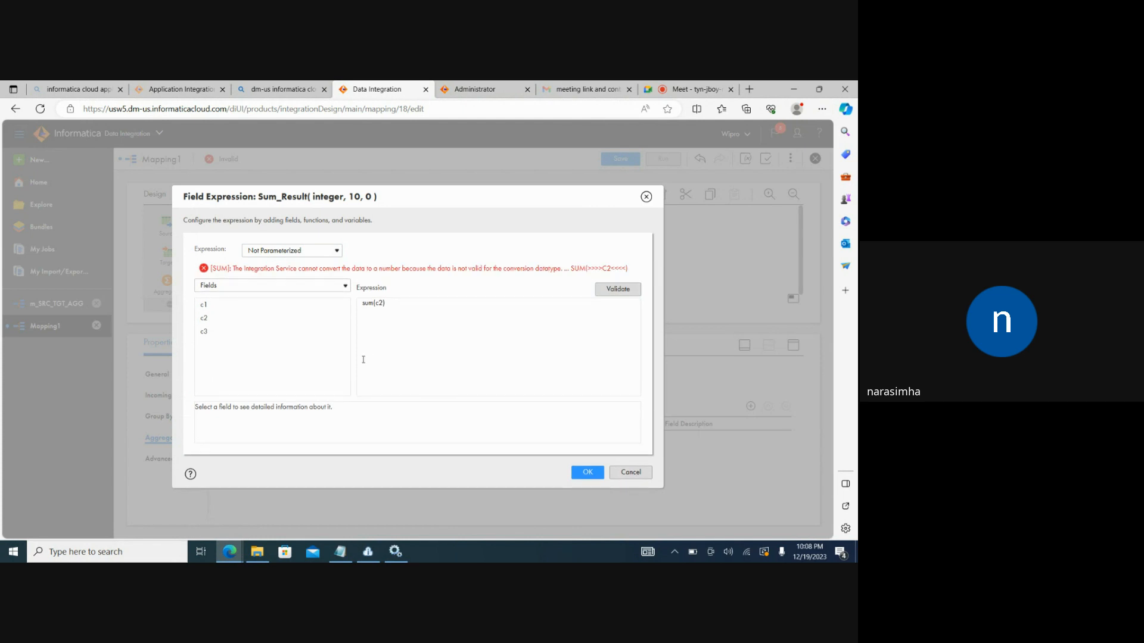
click(399, 309)
click(631, 472)
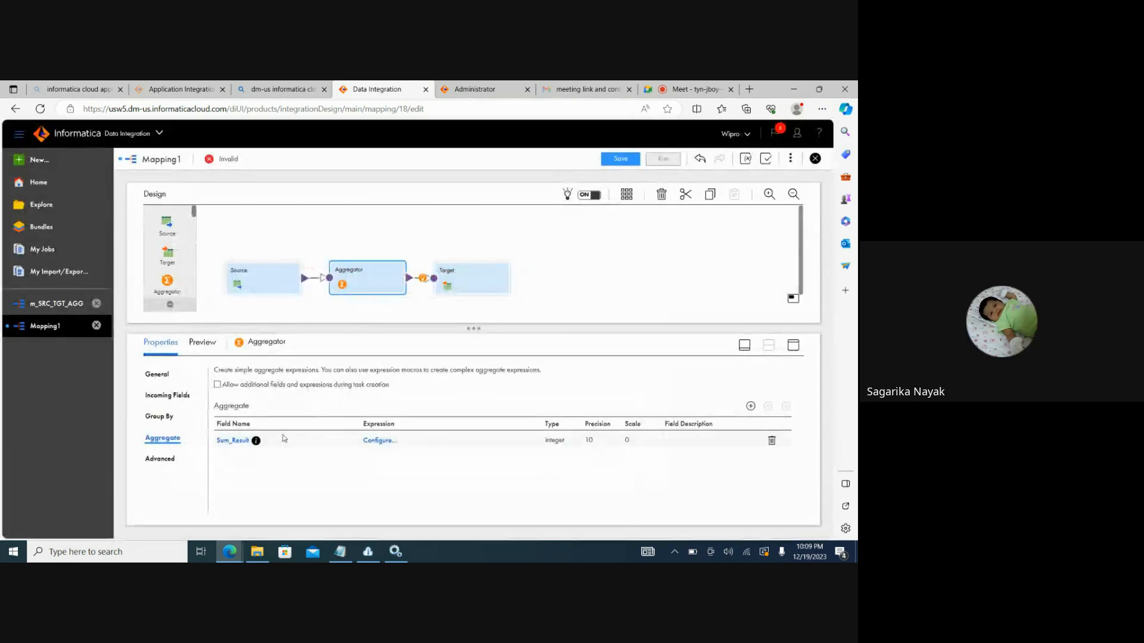
Step: Recheck the Aggregator's group-by and aggregate fields, and enable metadata editing for the Source's fields
click(162, 416)
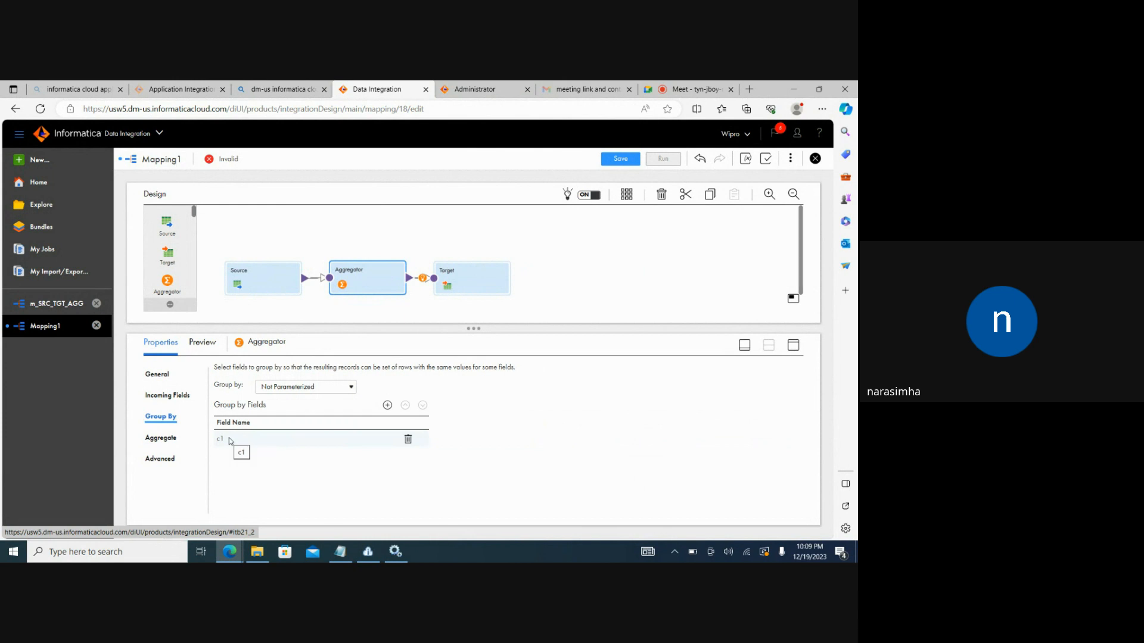
click(167, 439)
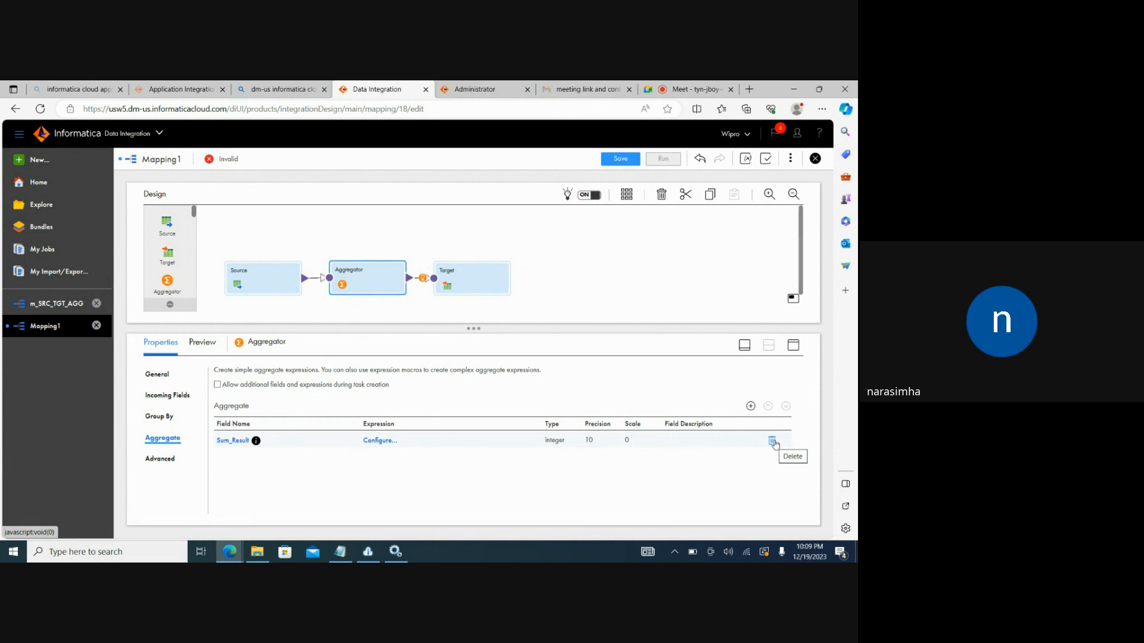
click(269, 281)
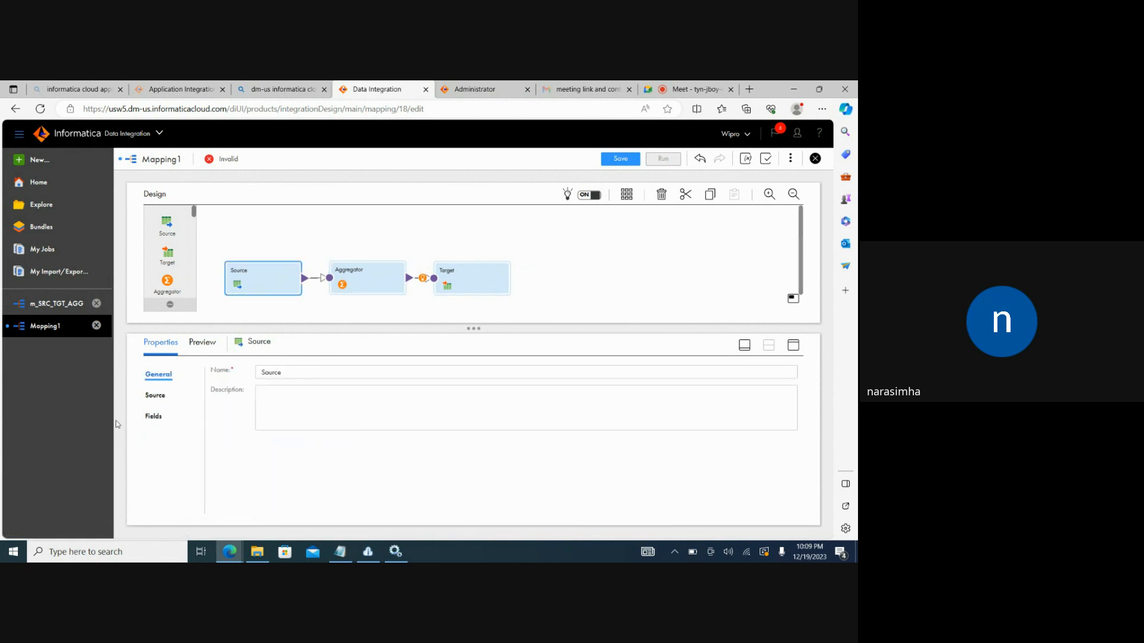
click(155, 401)
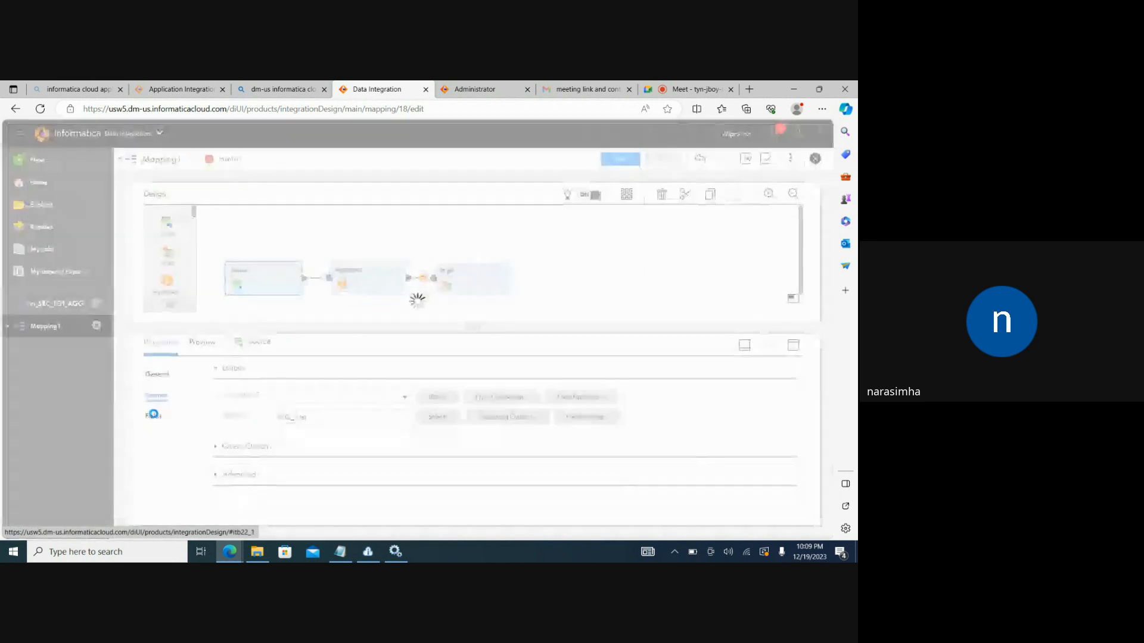
click(155, 417)
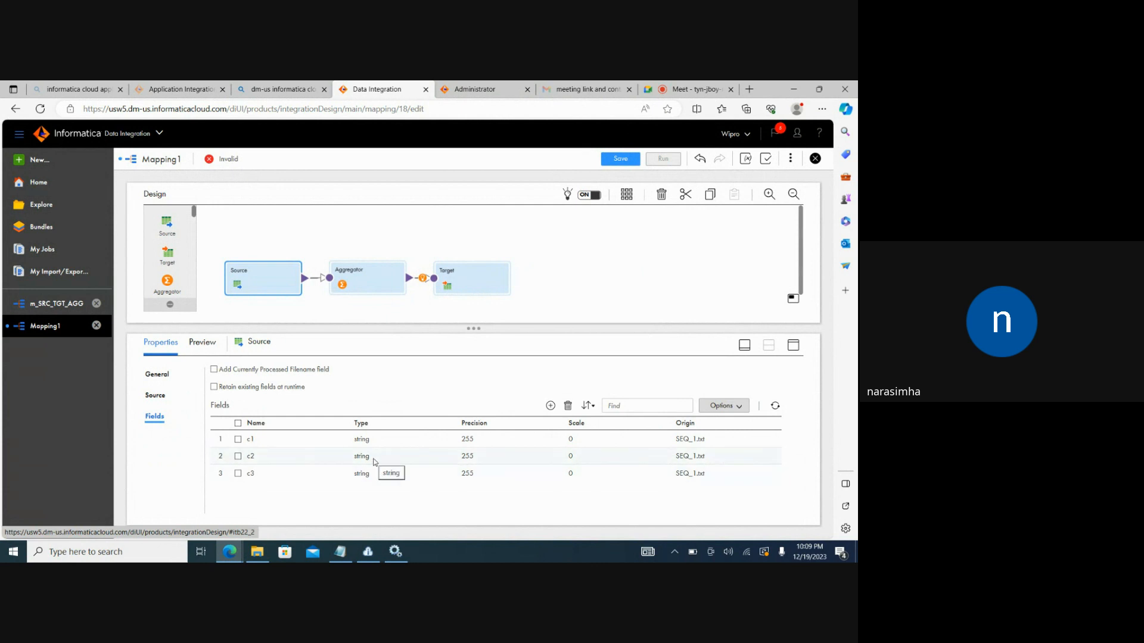
click(724, 406)
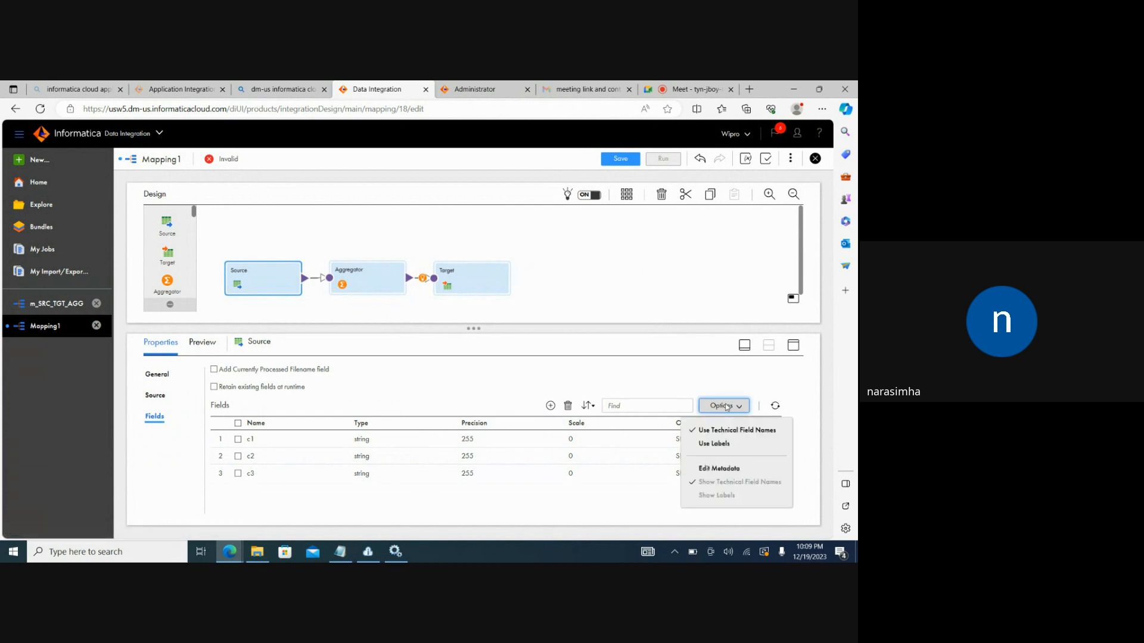
click(718, 470)
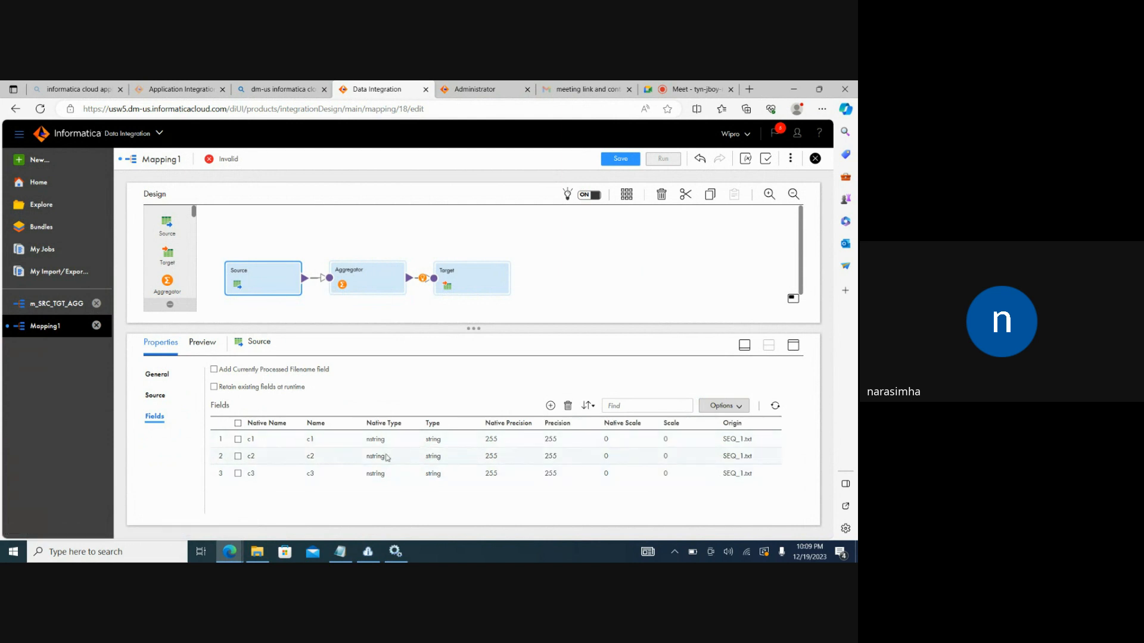
Step: Set the native type of the Source fields c2 and c1 to int
click(449, 459)
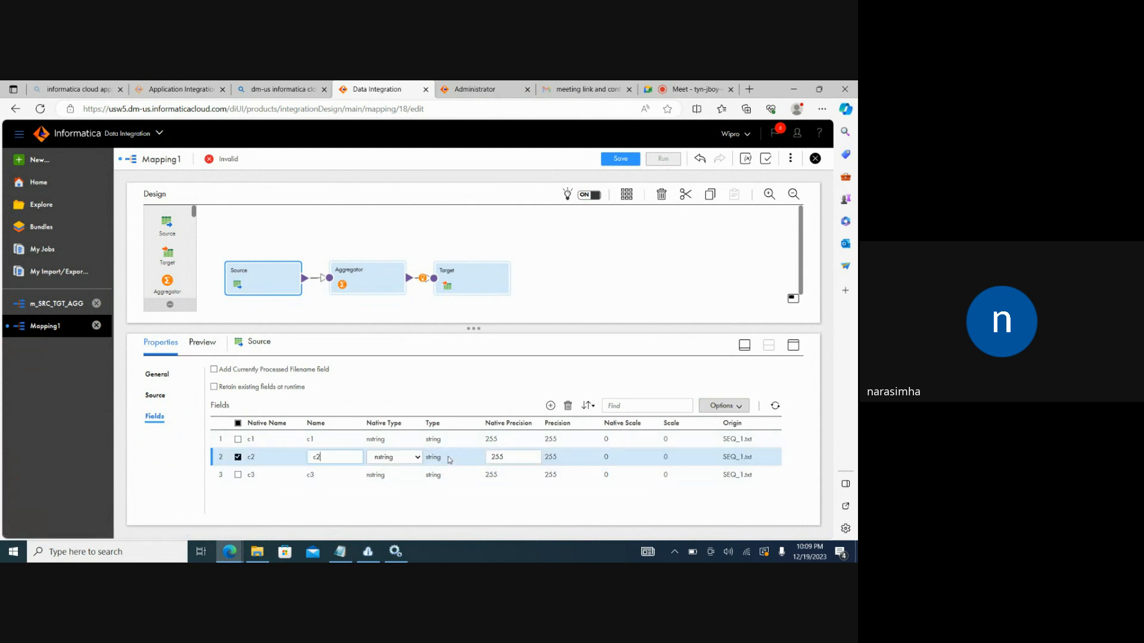
click(417, 458)
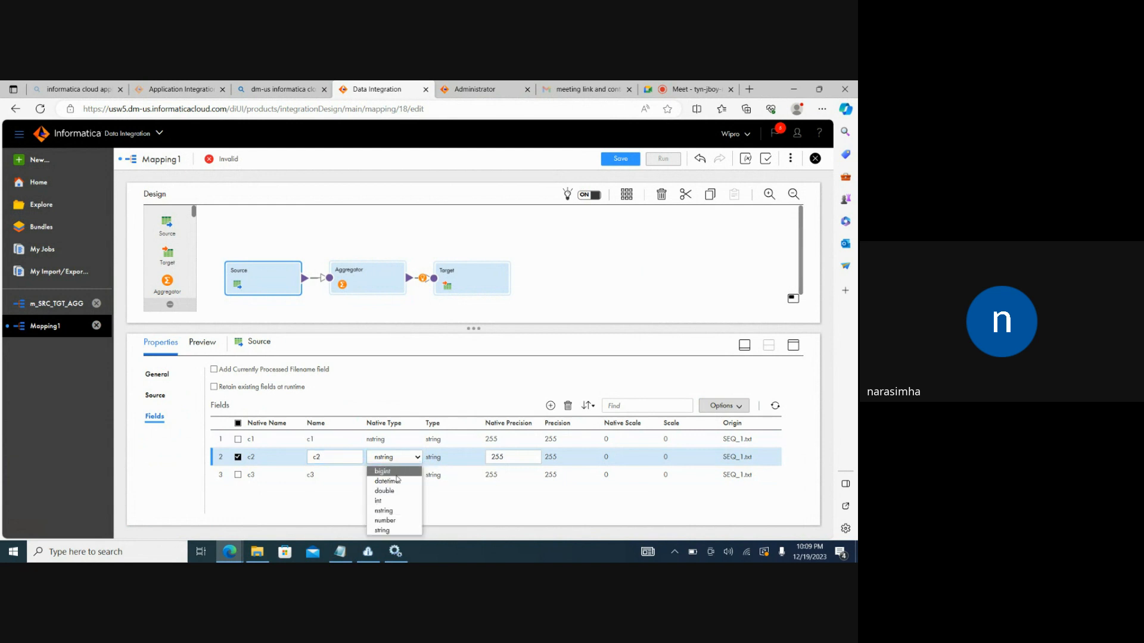
click(386, 501)
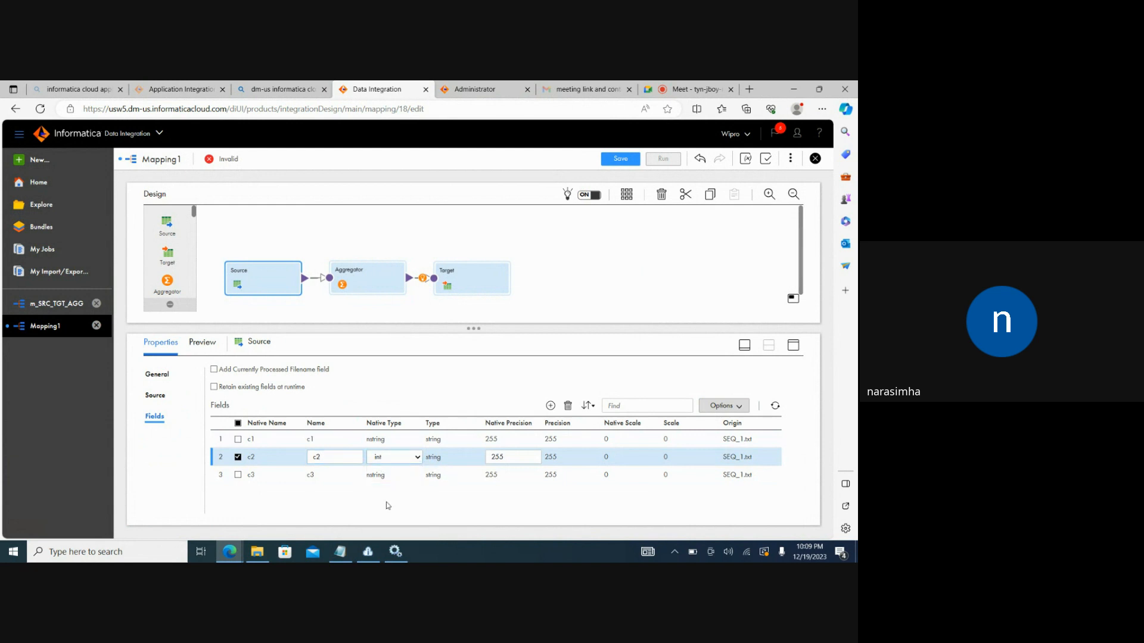
click(417, 440)
click(417, 441)
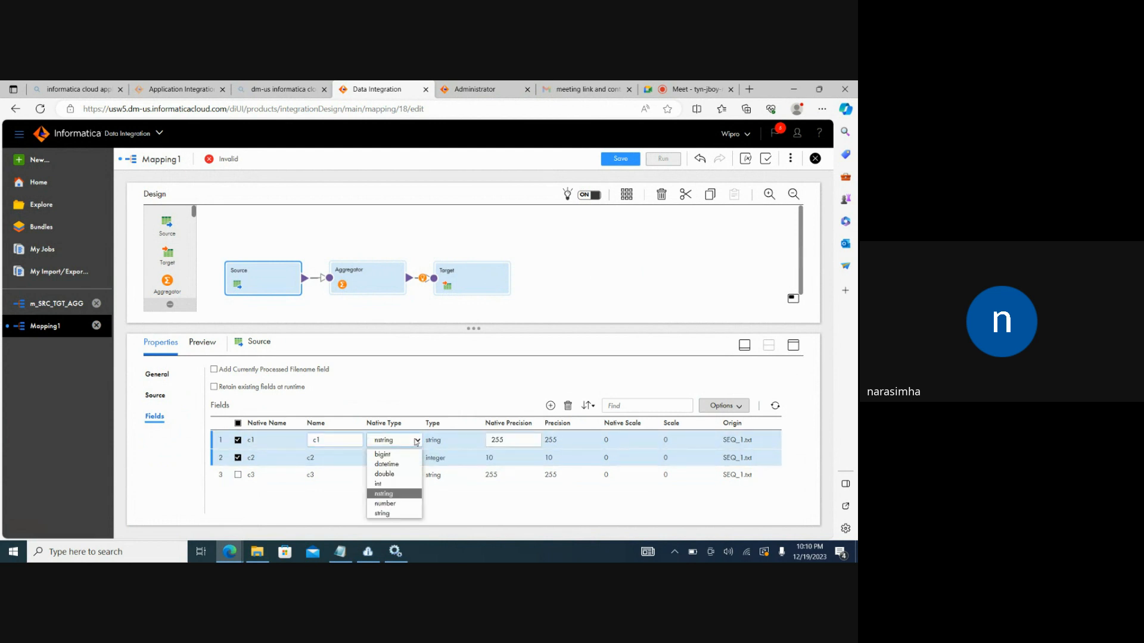
click(383, 484)
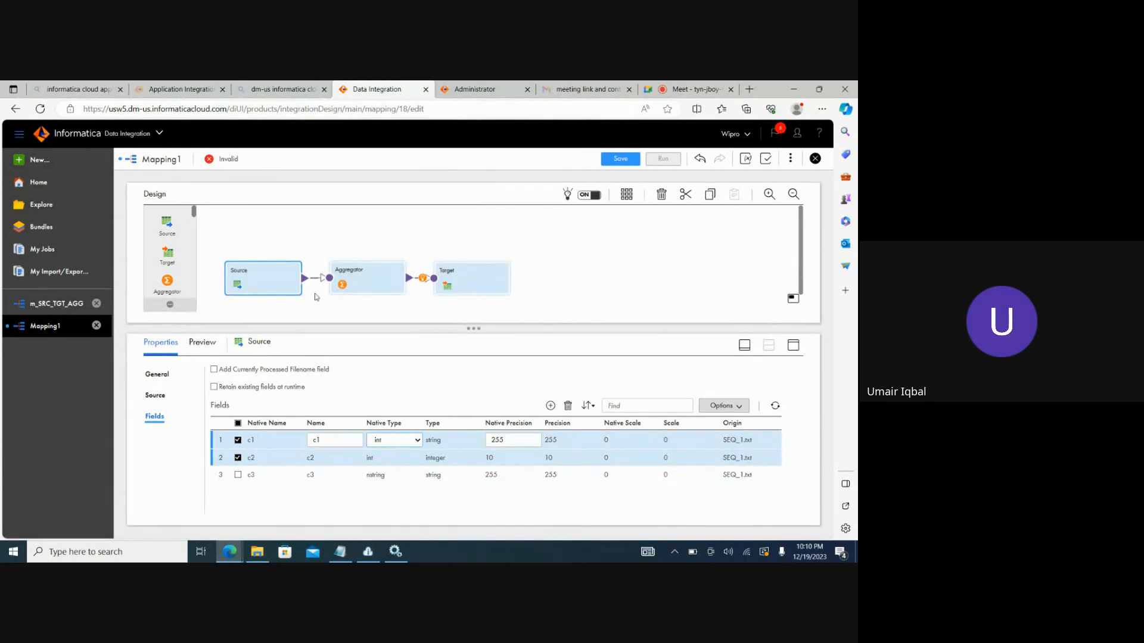
Step: Check the types of the Aggregator's incoming fields
click(362, 290)
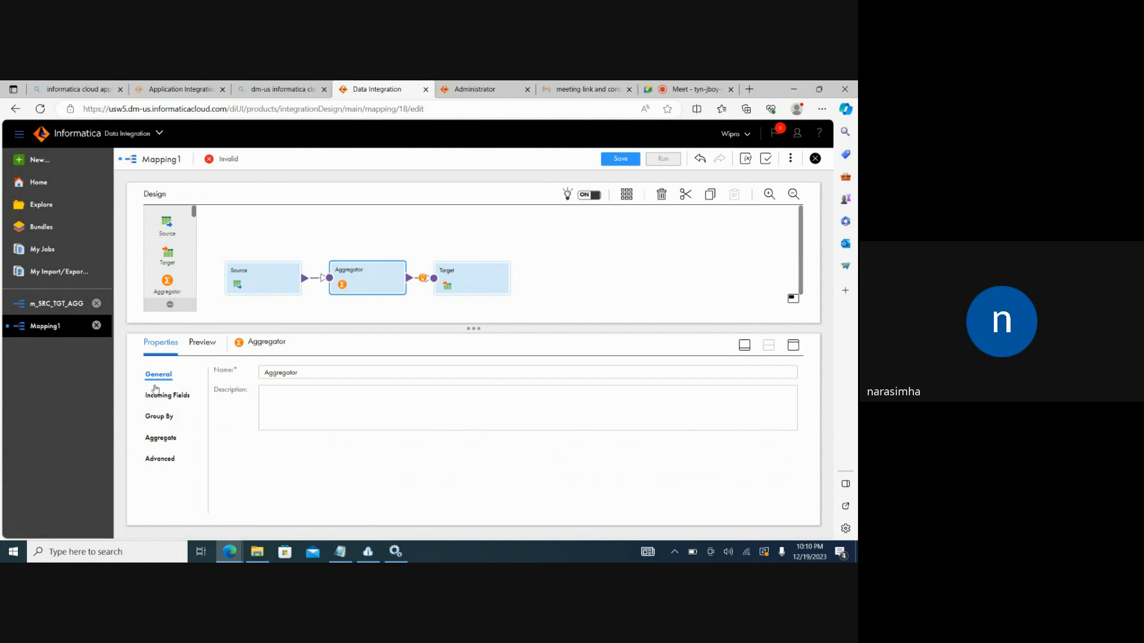
click(159, 417)
click(170, 395)
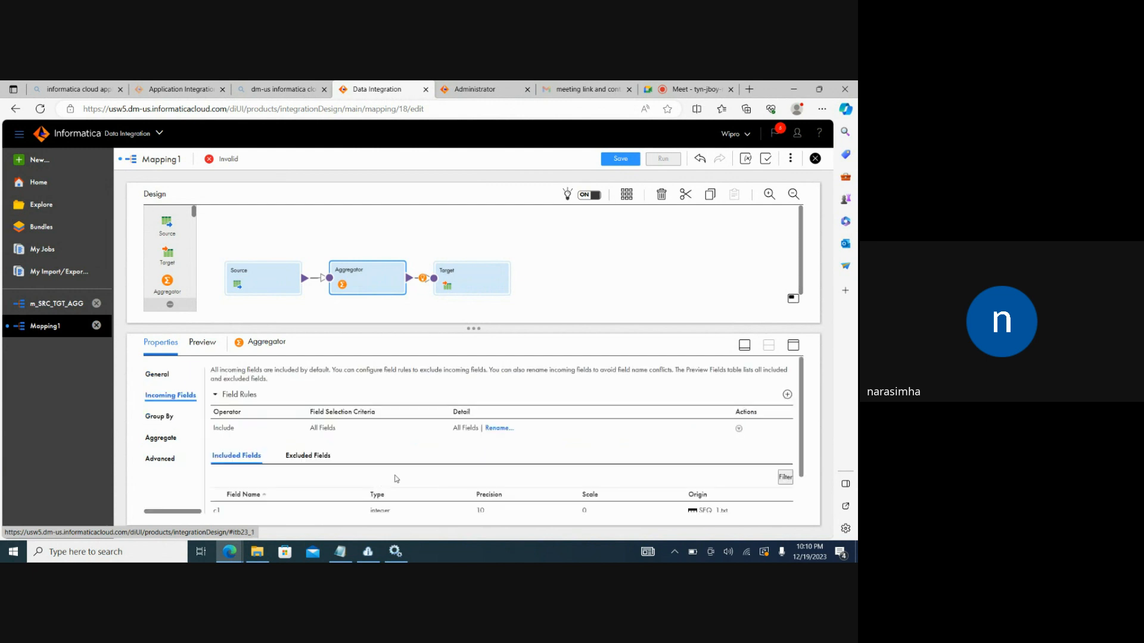
scroll(807, 417, down, 2)
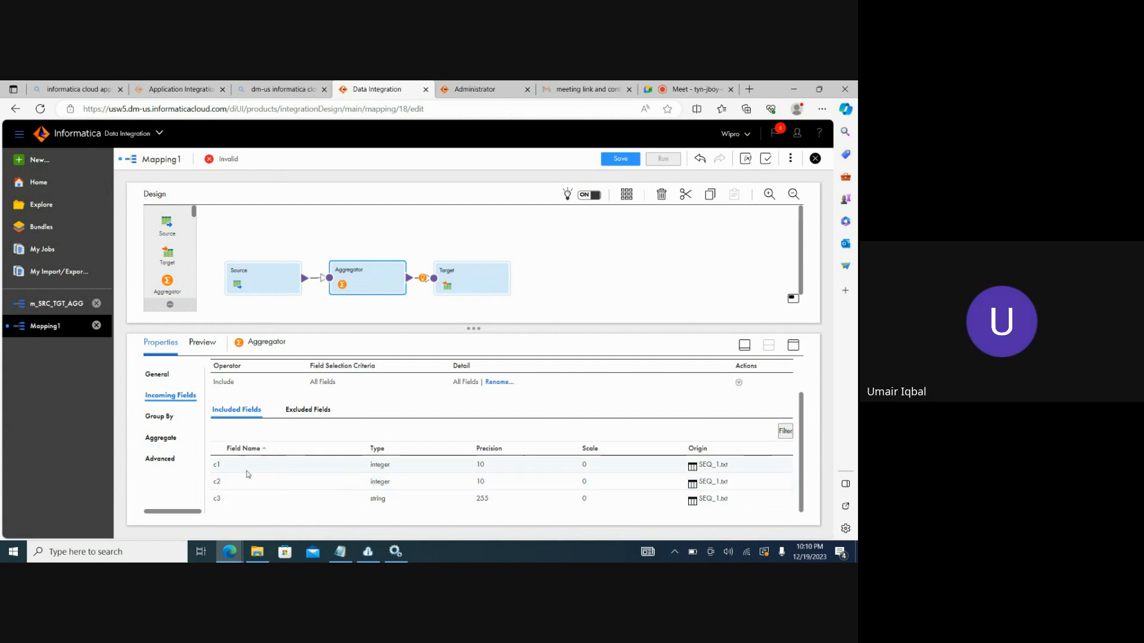
Step: Configure the Sum_Result aggregate field with the expression sum(c2), validate it and apply it
click(170, 439)
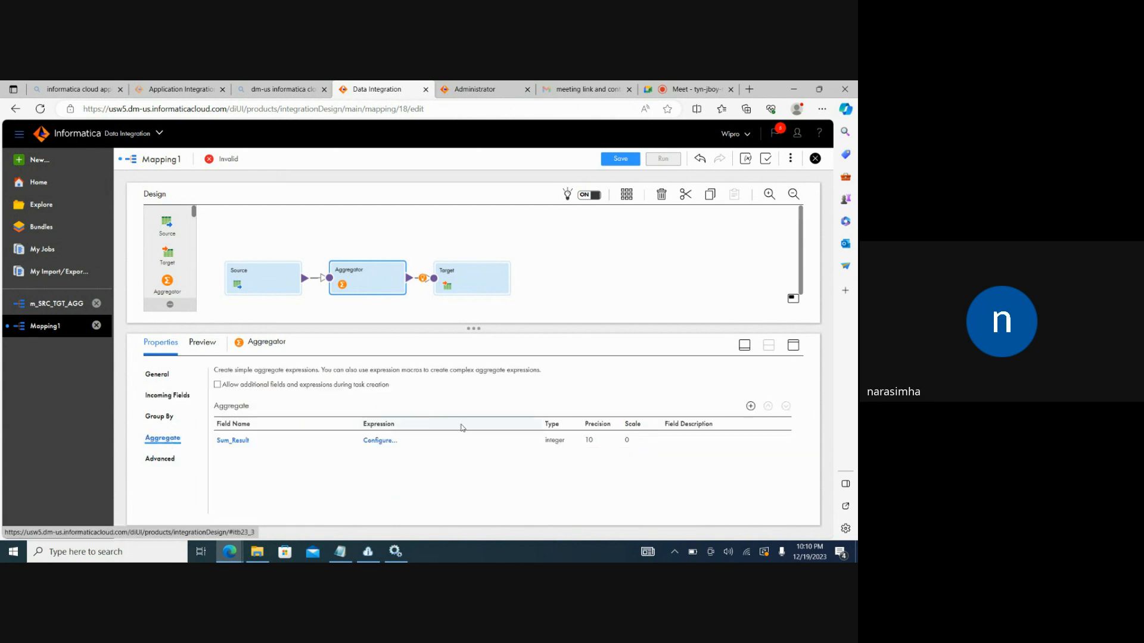
click(382, 440)
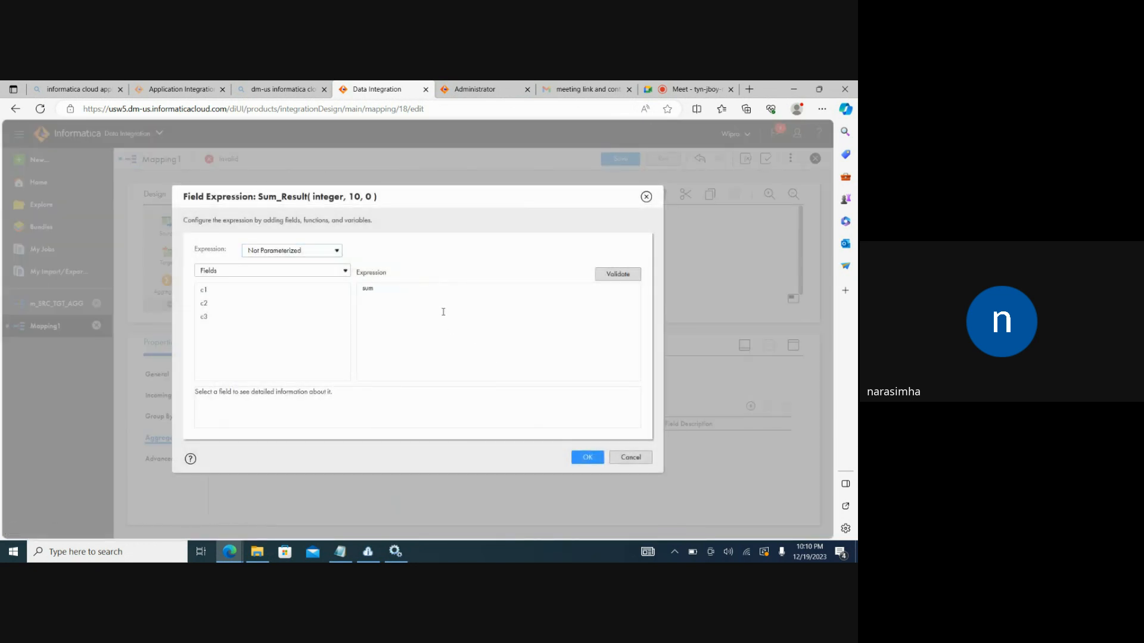
text((c2)
click(617, 274)
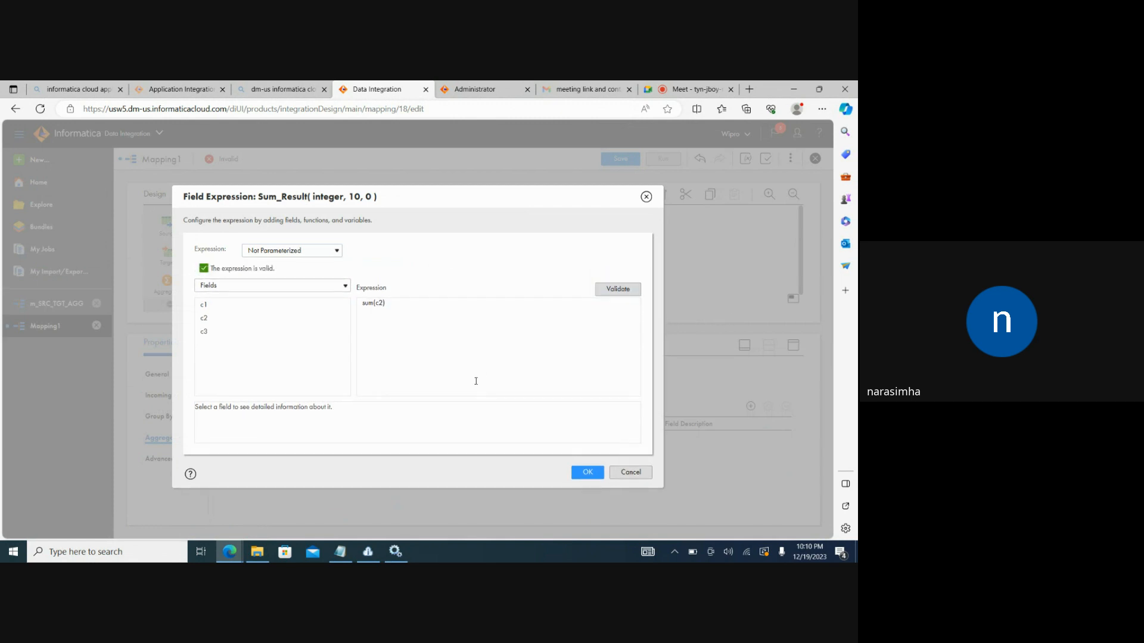
click(582, 474)
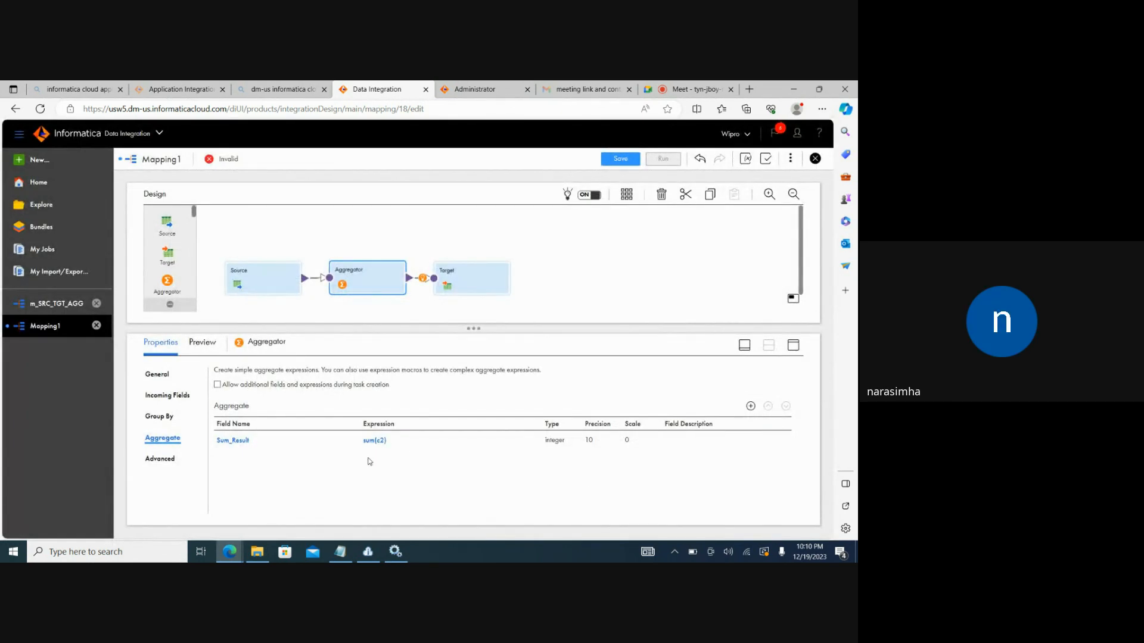
Step: Set the Target's connection to Target_FlatFile (Flat File)
click(479, 290)
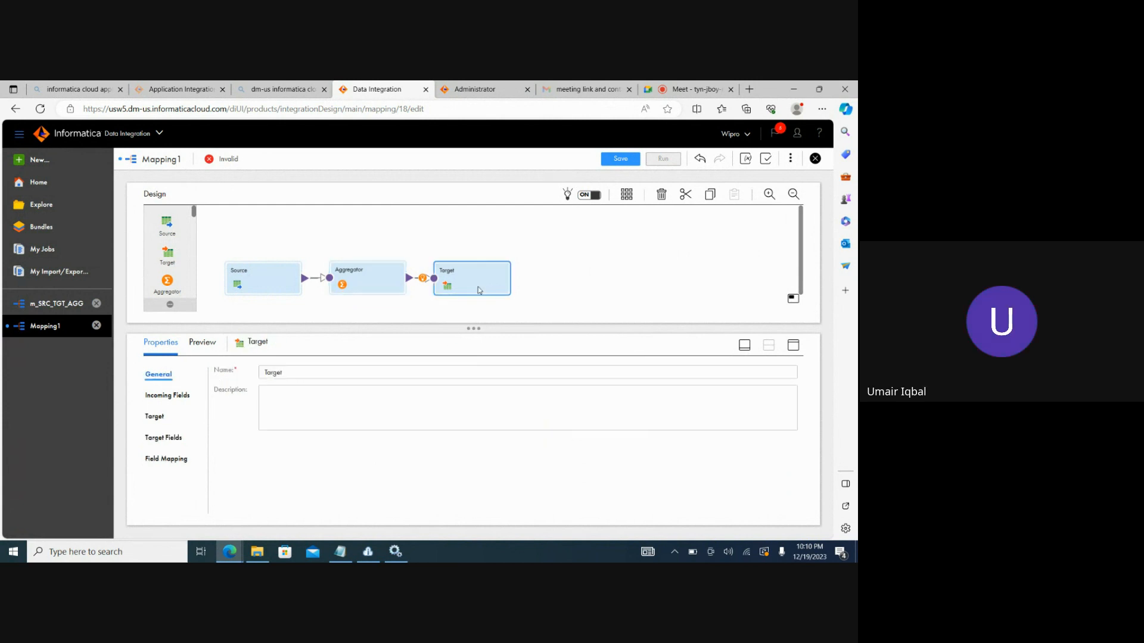
click(172, 397)
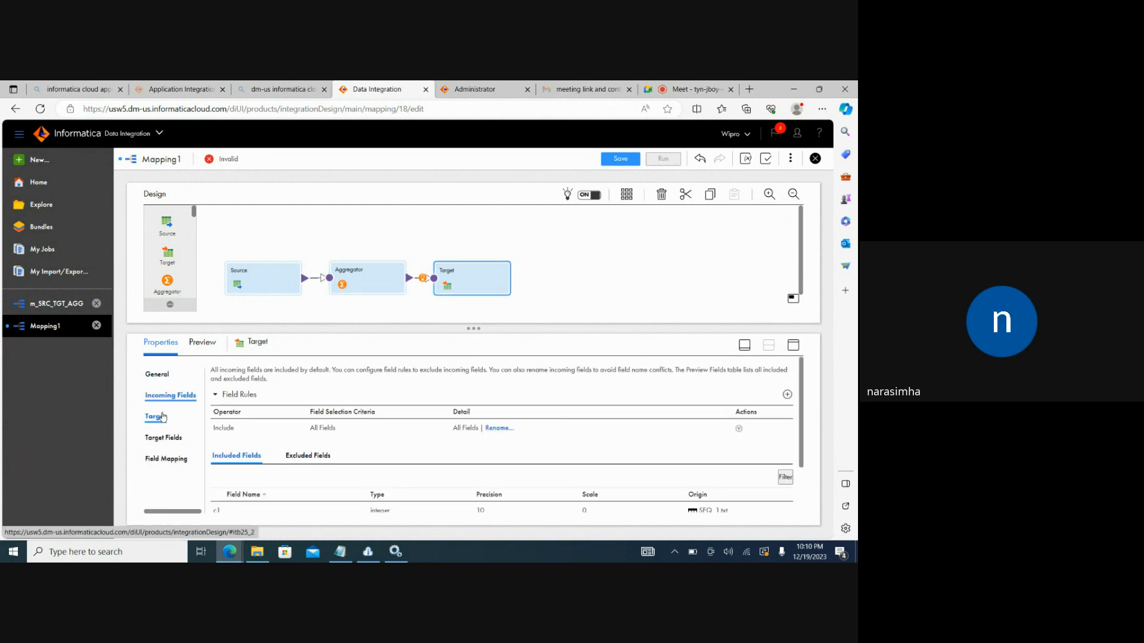
click(162, 417)
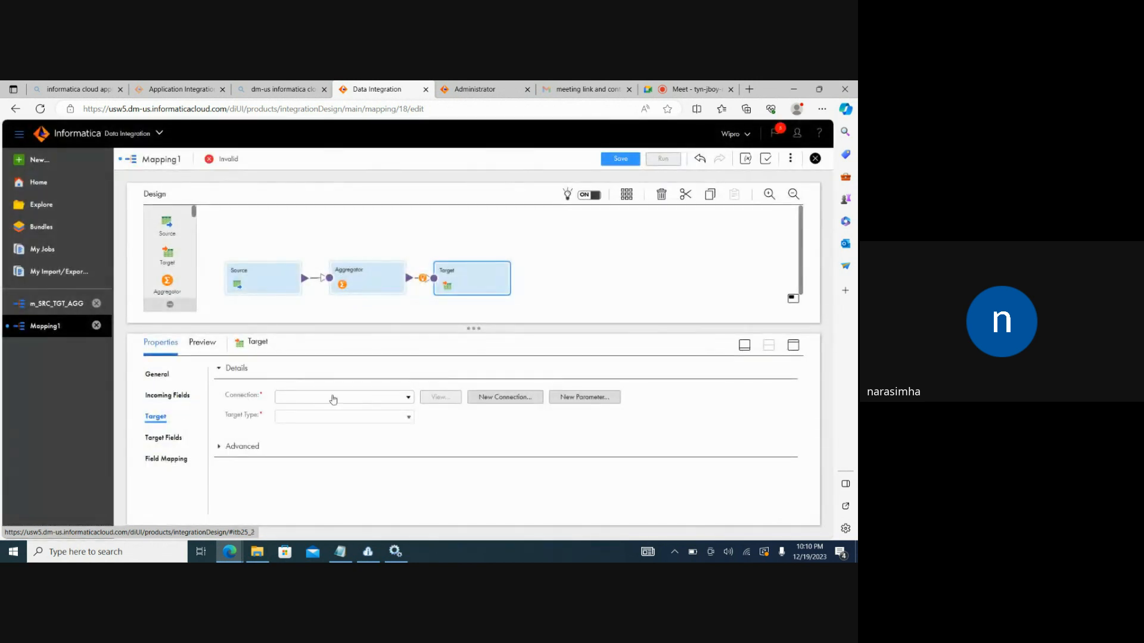
click(370, 400)
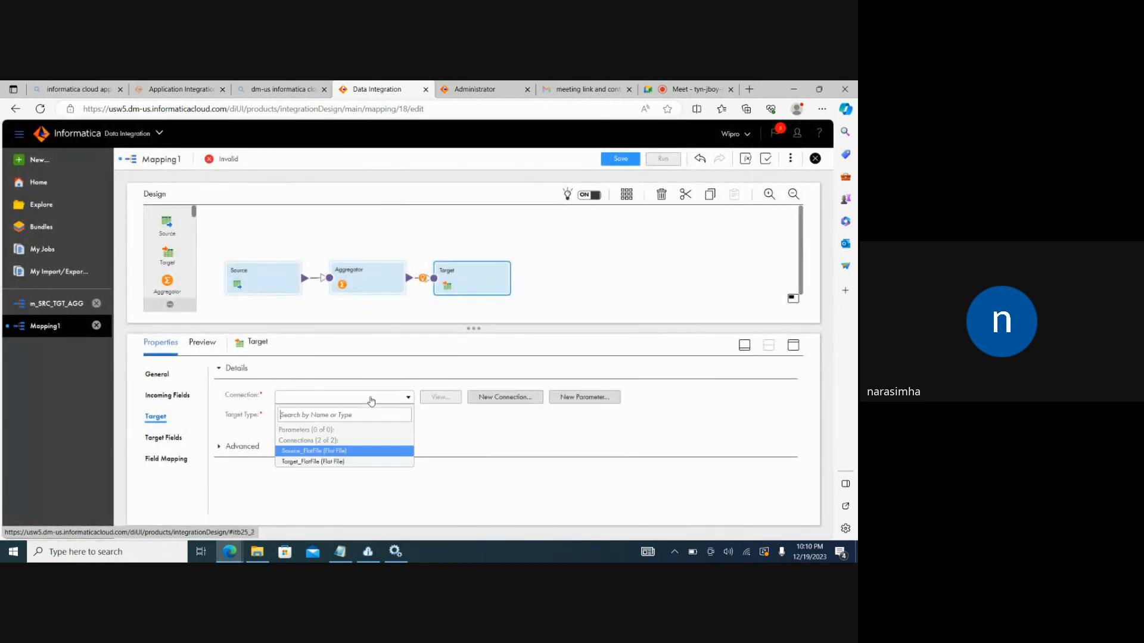
click(301, 462)
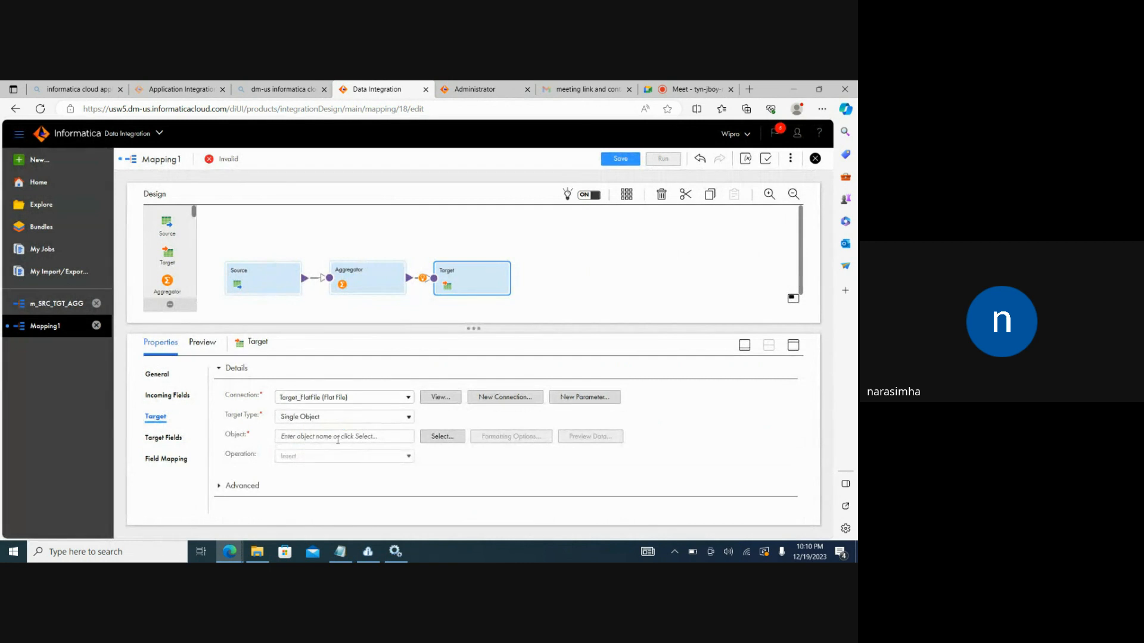
Step: Set the Target object to be created new at runtime with static file name FF_AGG_SUM.txt, and save the mapping
click(441, 437)
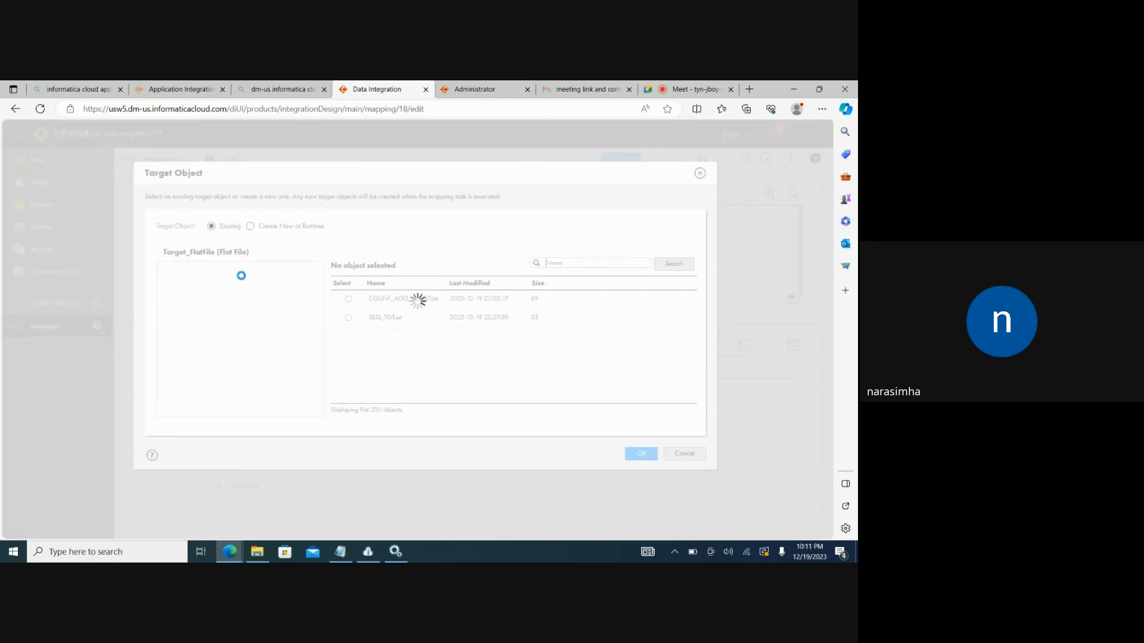
click(250, 227)
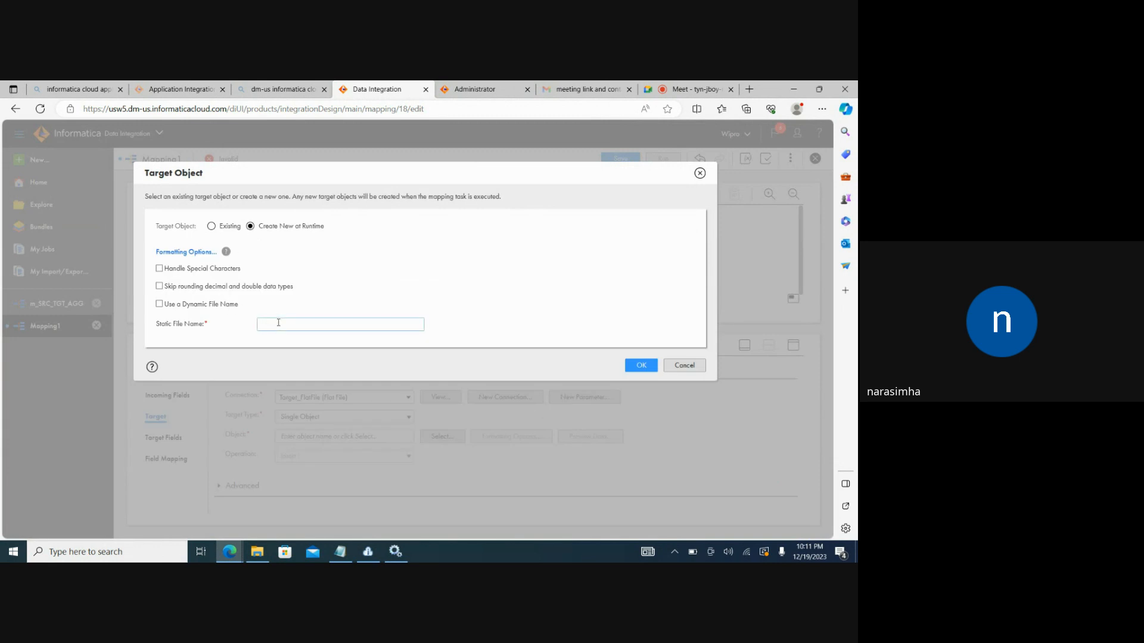
text(FF_AGG_SUM.txt)
click(641, 366)
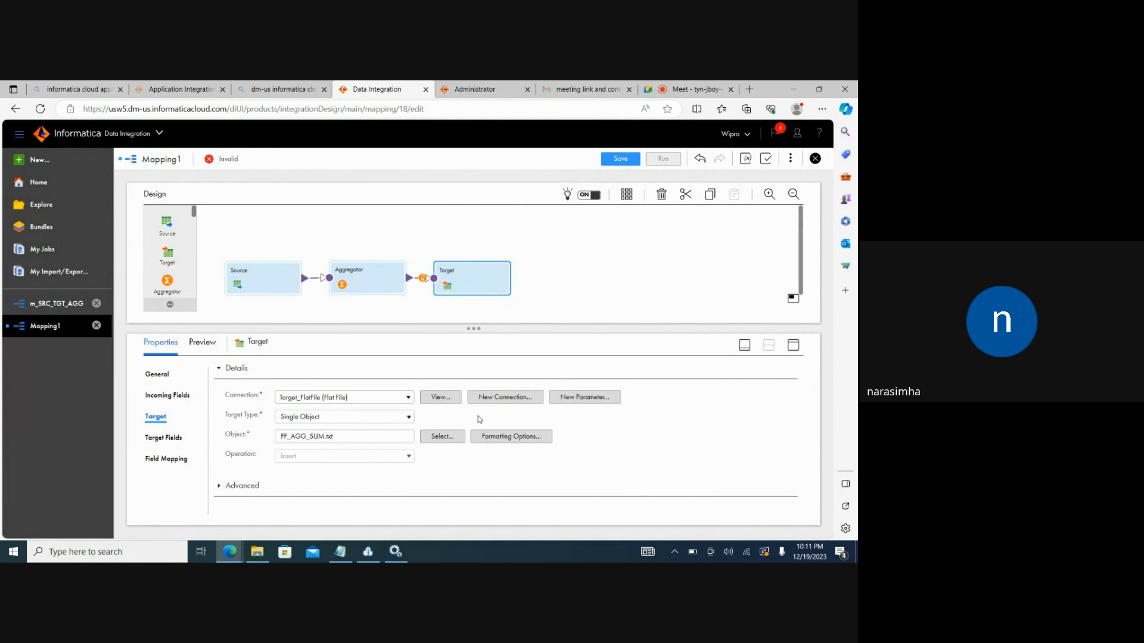
click(607, 297)
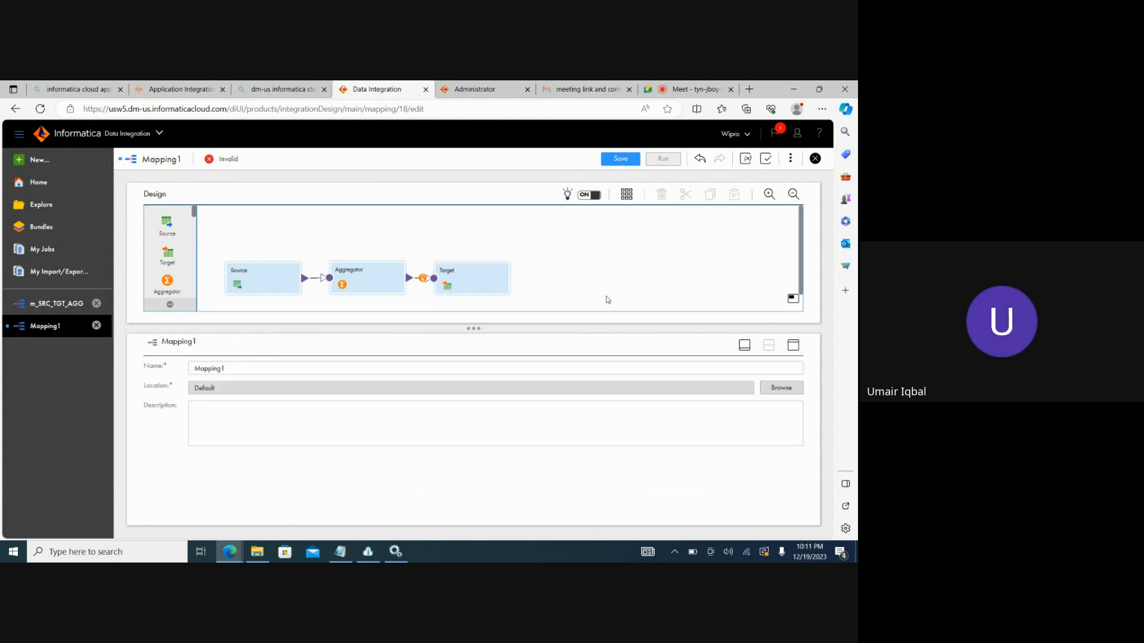
click(619, 159)
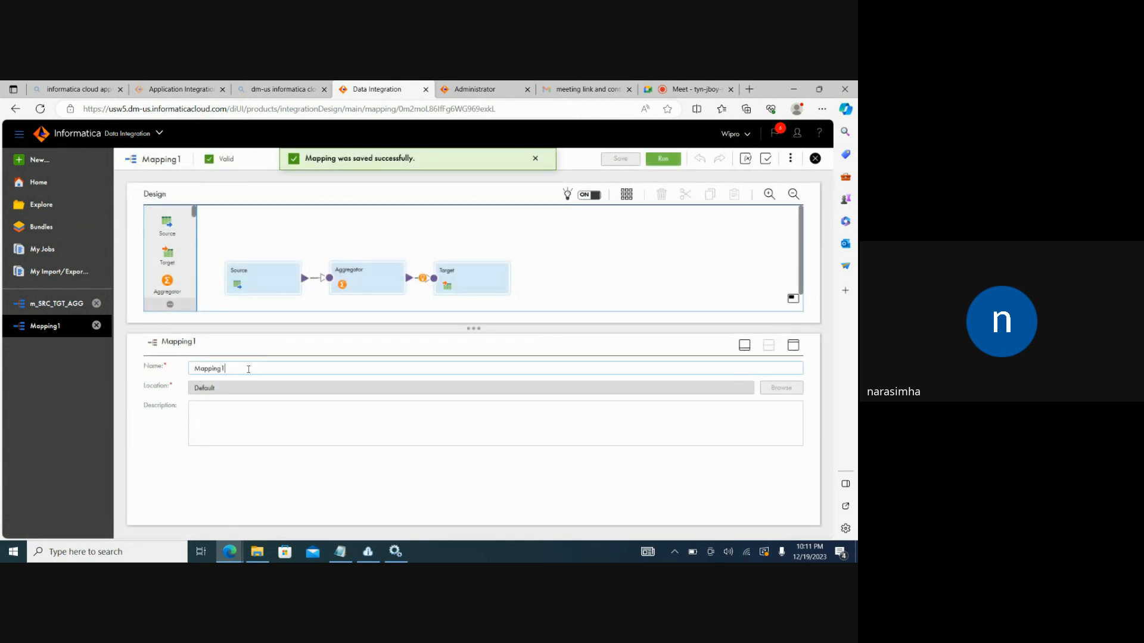
Step: Rename the mapping as m_SRC_TGT_SUM and save it
key(BackSpace)
key(BackSpace)
key(BackSpace)
key(BackSpace)
key(BackSpace)
key(BackSpace)
key(BackSpace)
key(BackSpace)
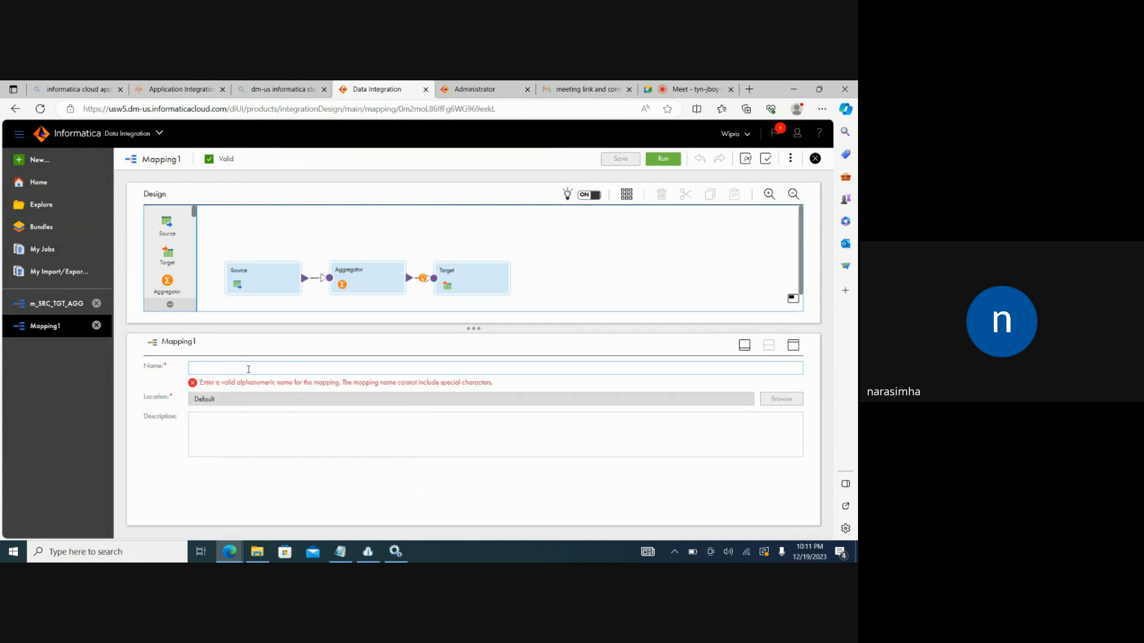
text(m)
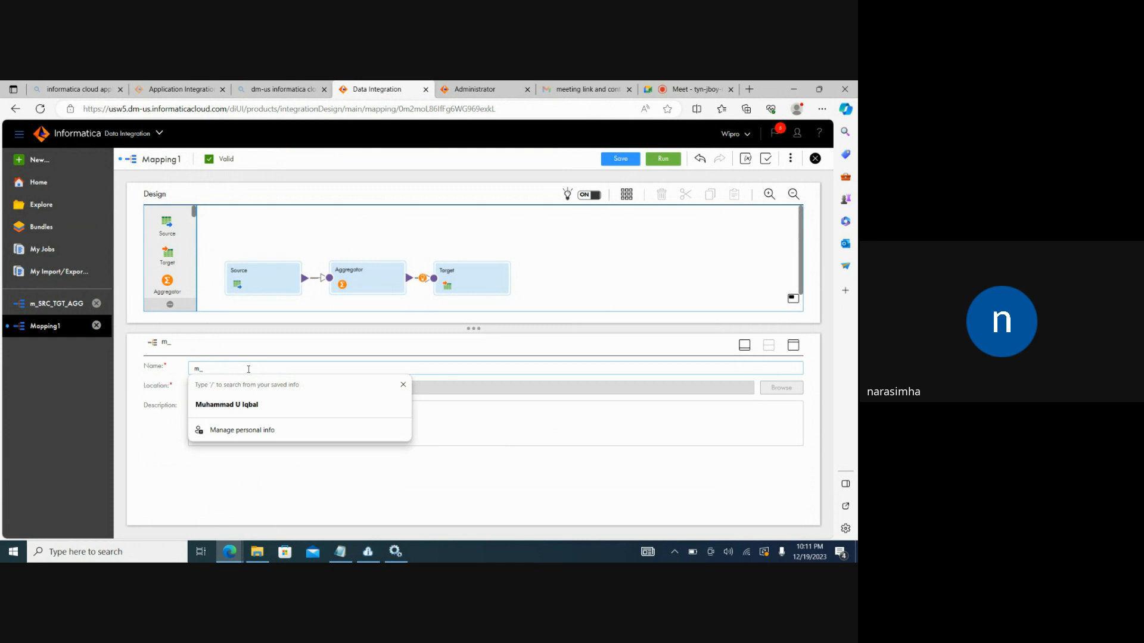
text(_SR)
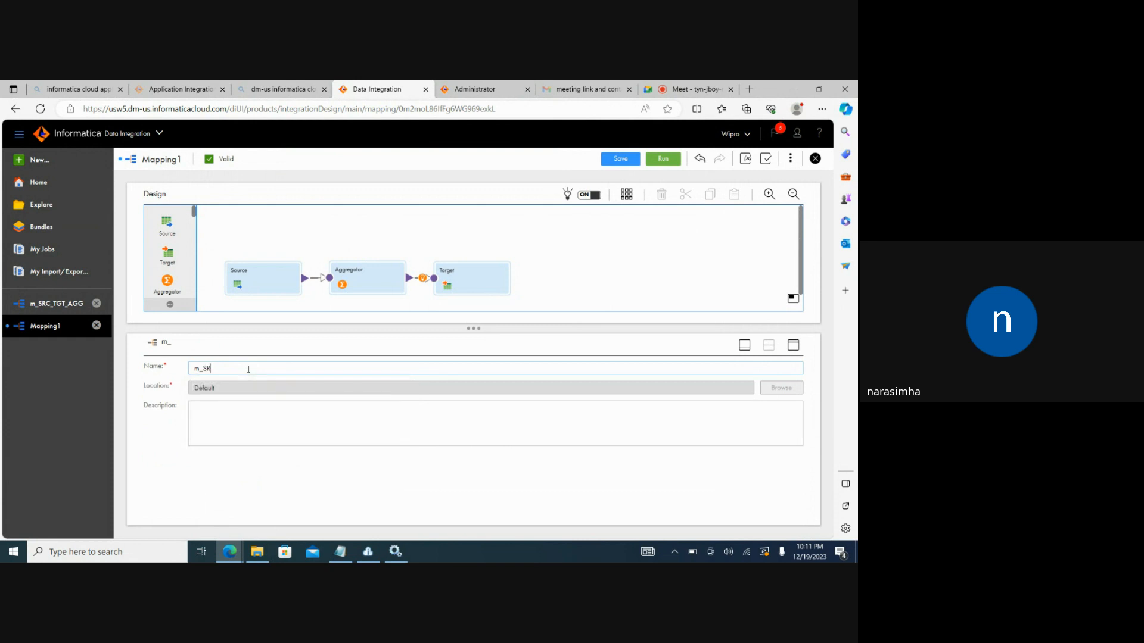
text(C_TGT_SUM)
click(621, 159)
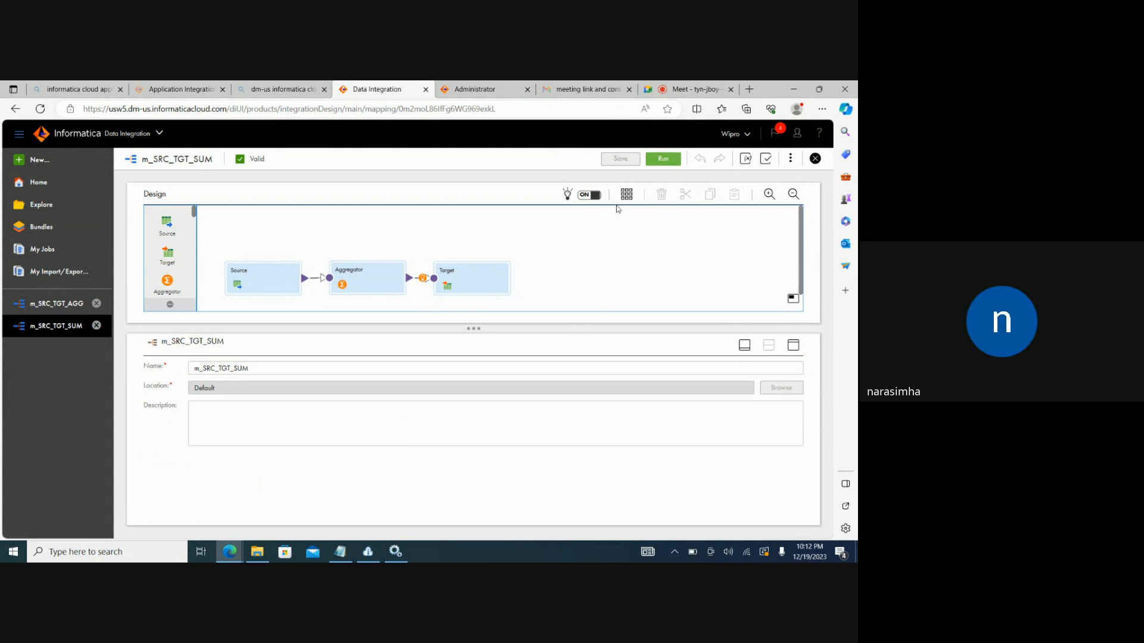
Step: Run the m_SRC_TGT_SUM mapping and refresh the job list
click(670, 159)
click(58, 257)
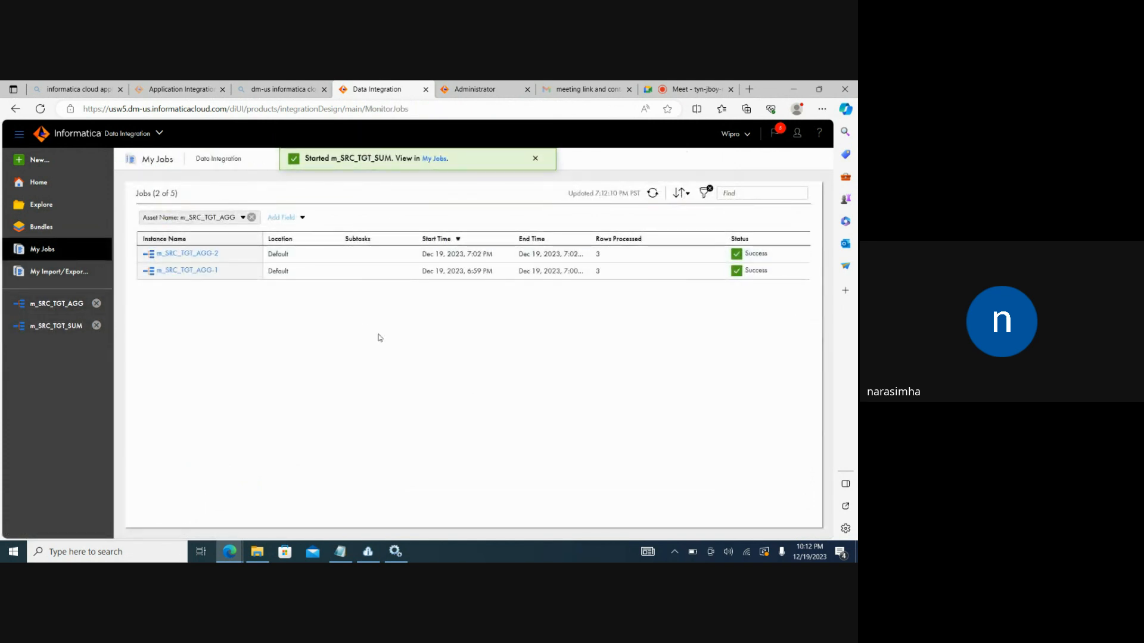
click(650, 194)
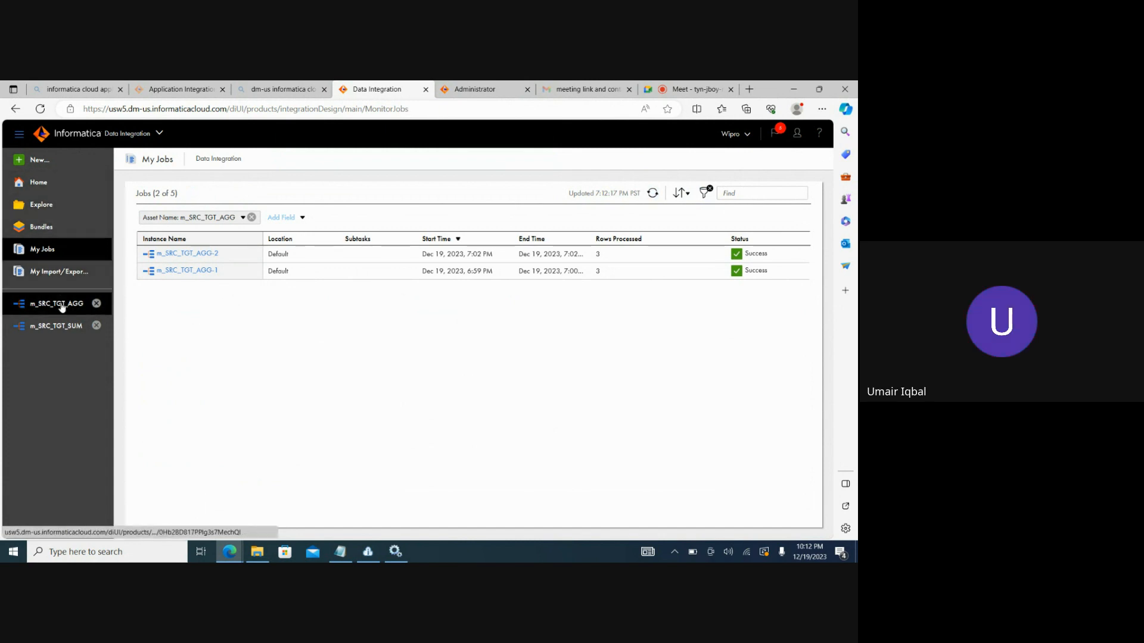
Step: Run the m_SRC_TGT_SUM mapping a second time and check the refreshed job list for it
click(63, 328)
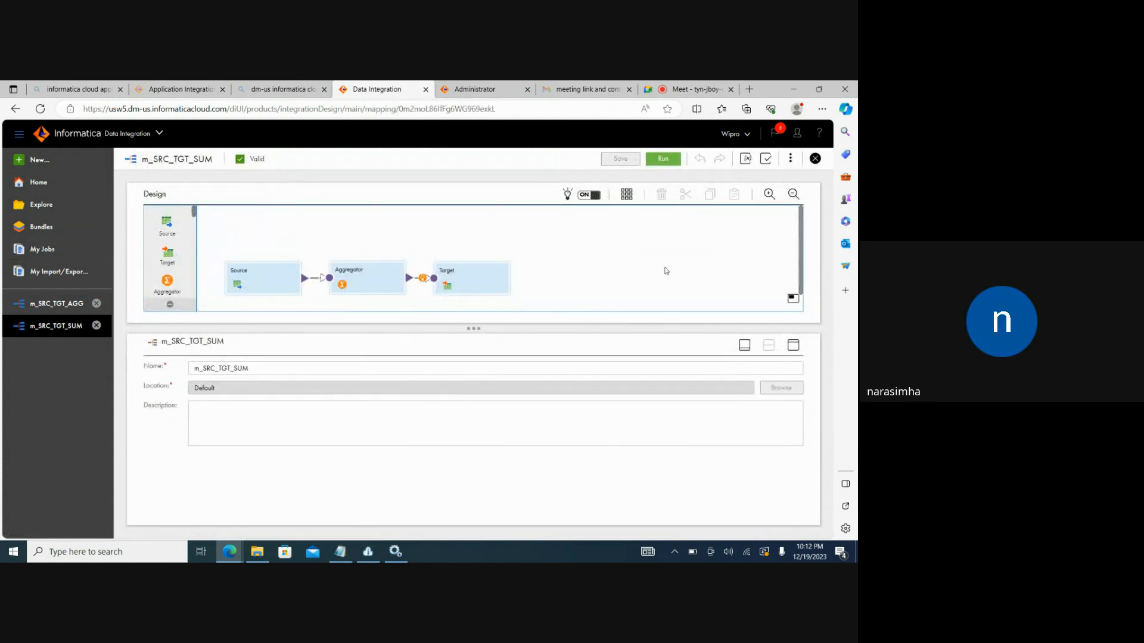
click(665, 159)
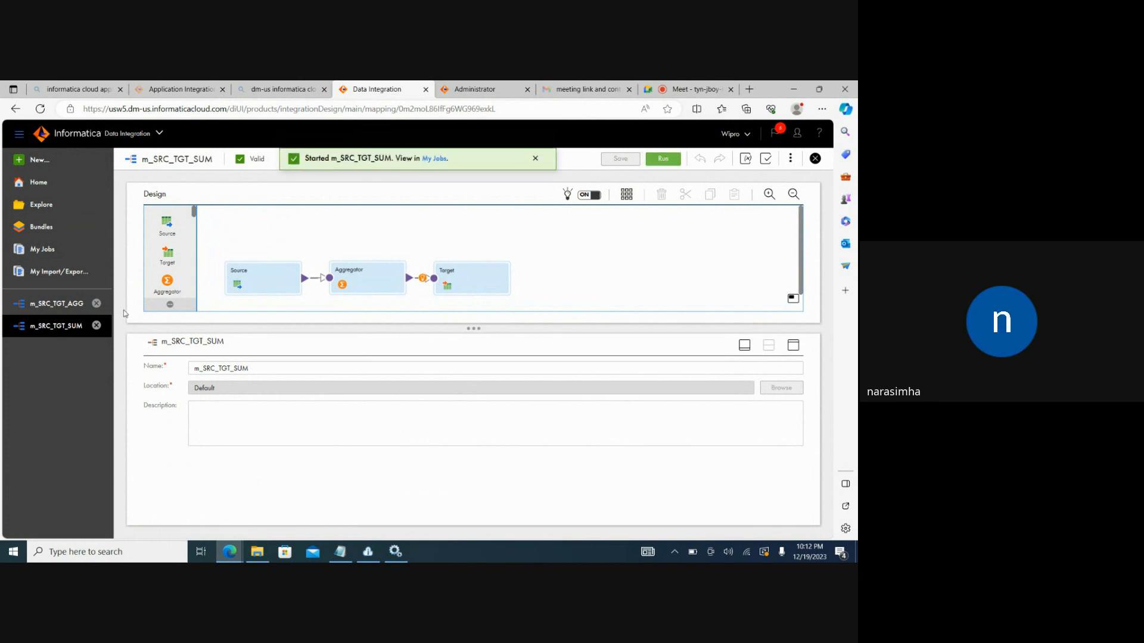
click(62, 253)
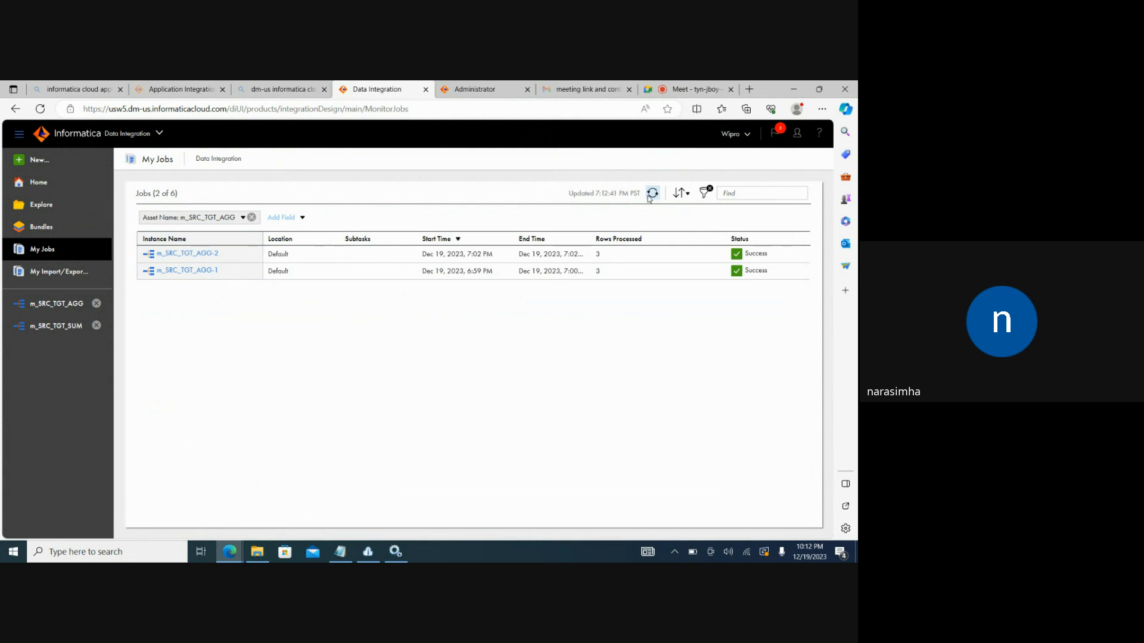
click(649, 197)
Step: Remove the Asset Name filter m_SRC_TGT_AGG from the job list so that all jobs are listed
click(57, 325)
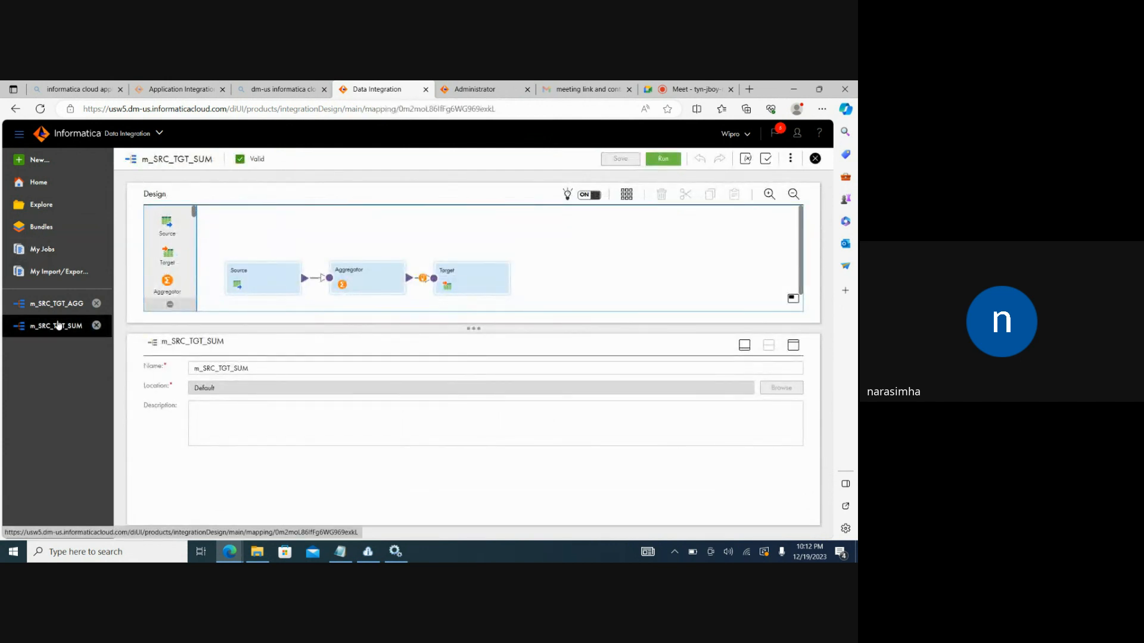
click(45, 251)
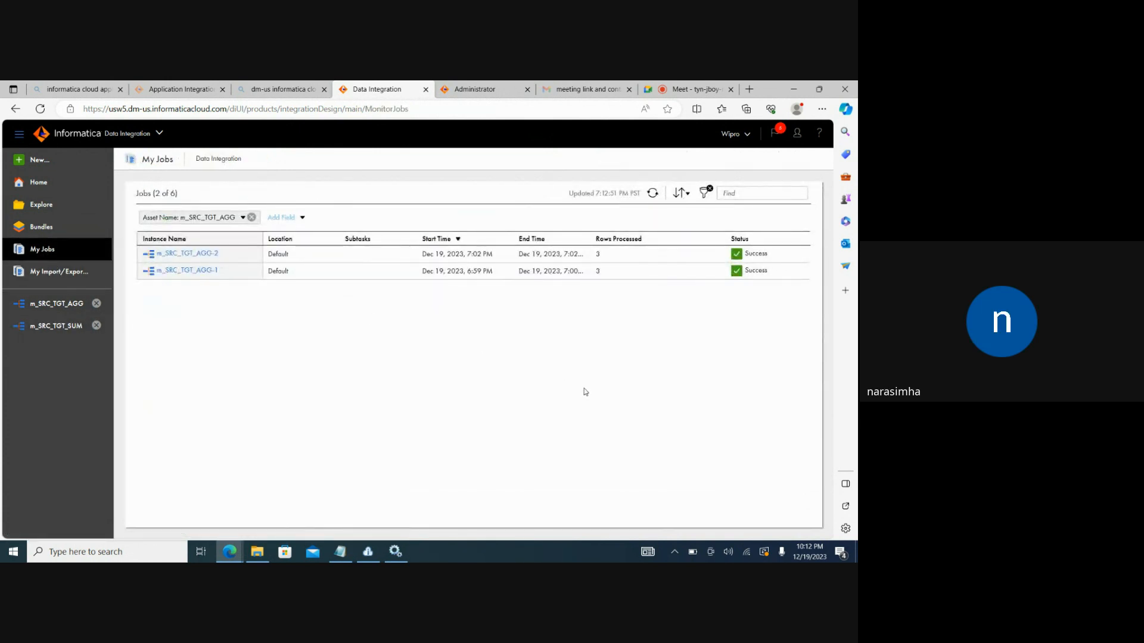
click(252, 218)
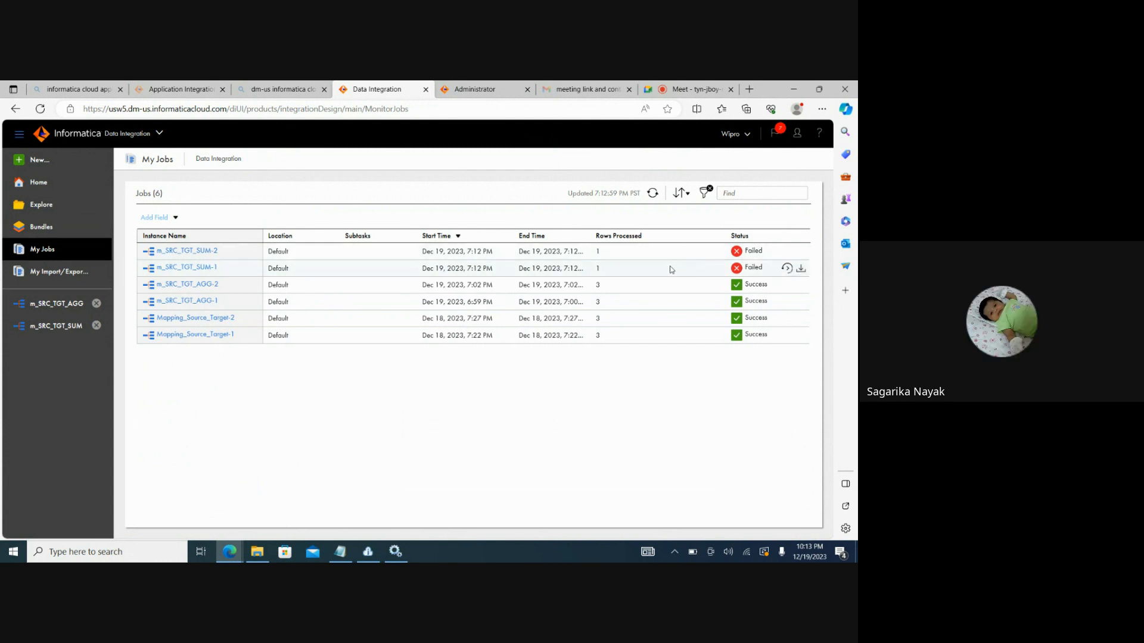
Step: Open the details of the m_SRC_TGT_SUM-1 job and read its error message
click(202, 268)
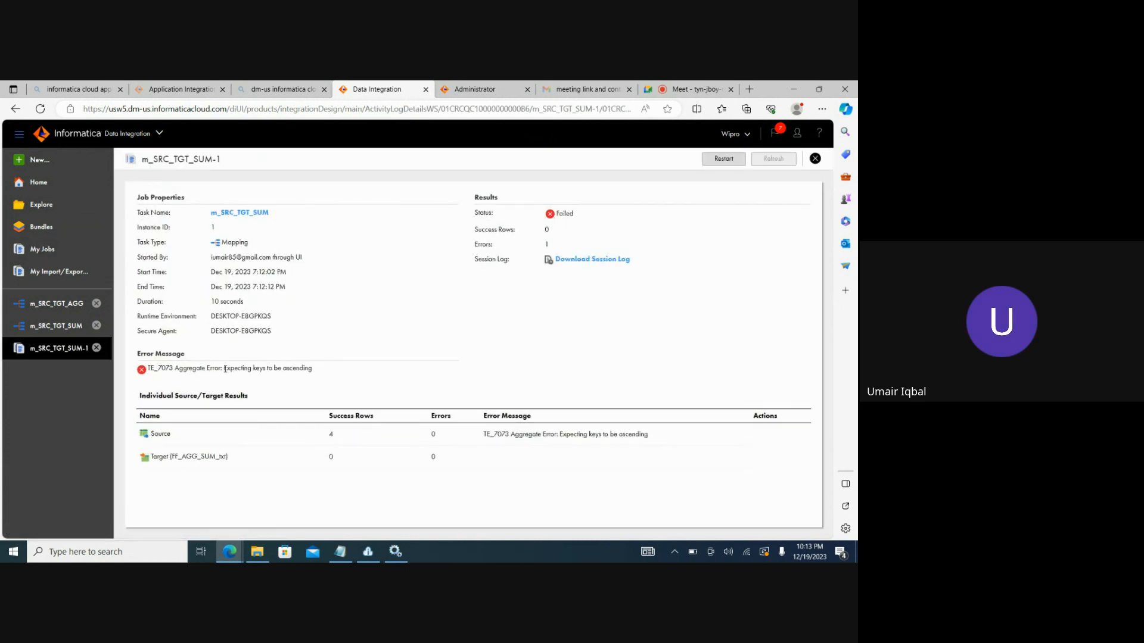
drag(225, 368, 328, 368)
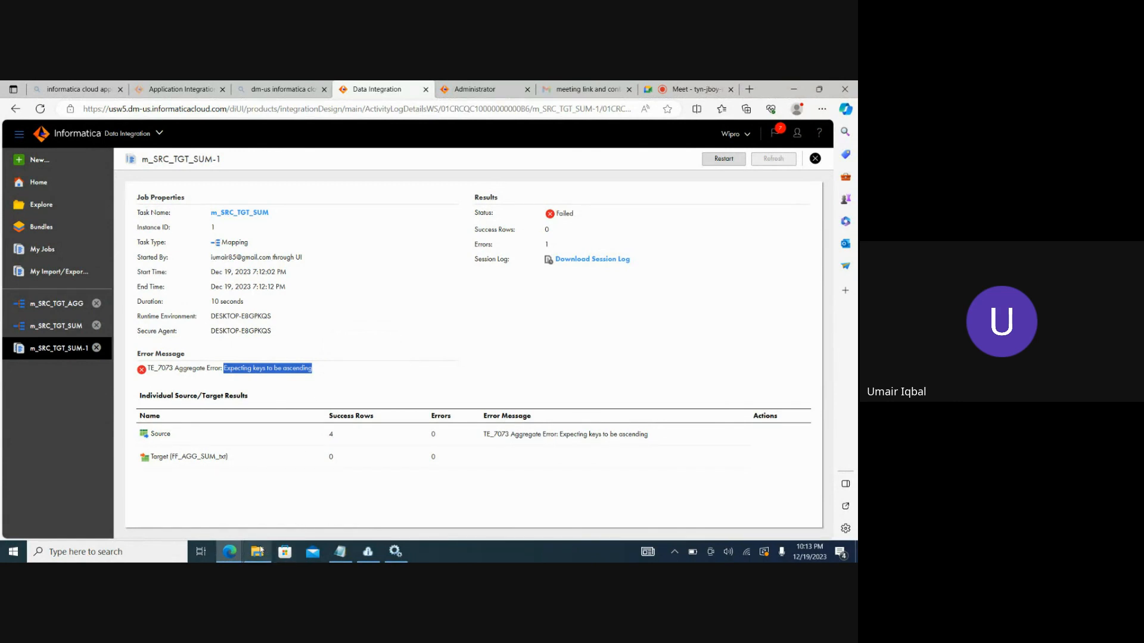
mouse_move(260, 551)
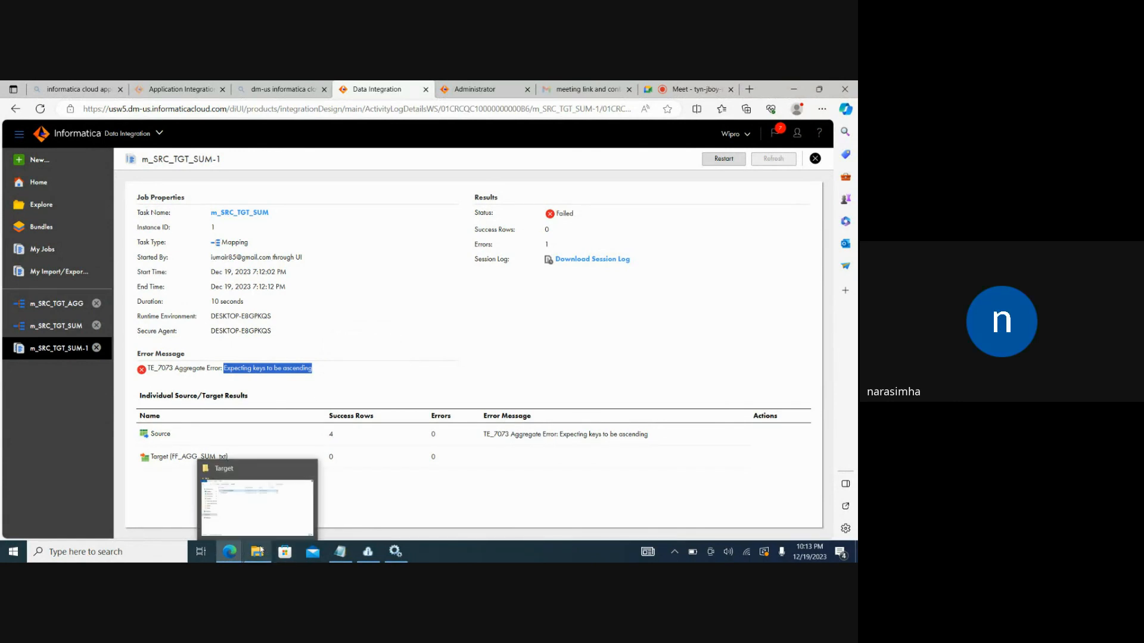
Step: Turn off Sorted Input in the advanced properties of the m_SRC_TGT_SUM mapping's Aggregator and save the mapping
click(64, 332)
click(368, 284)
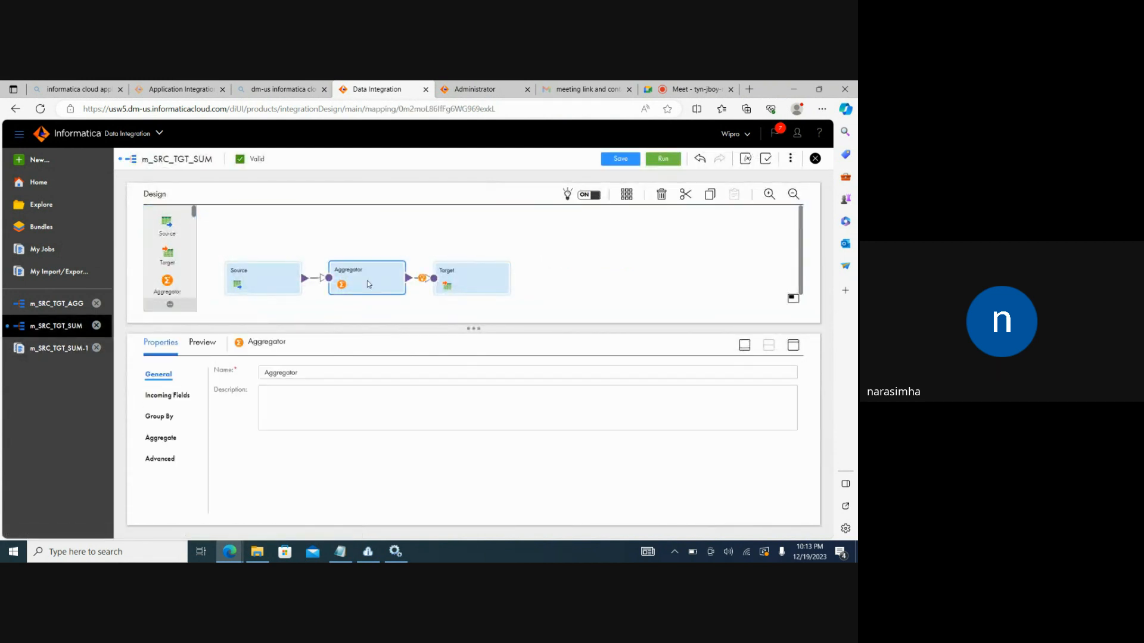
click(162, 458)
click(238, 403)
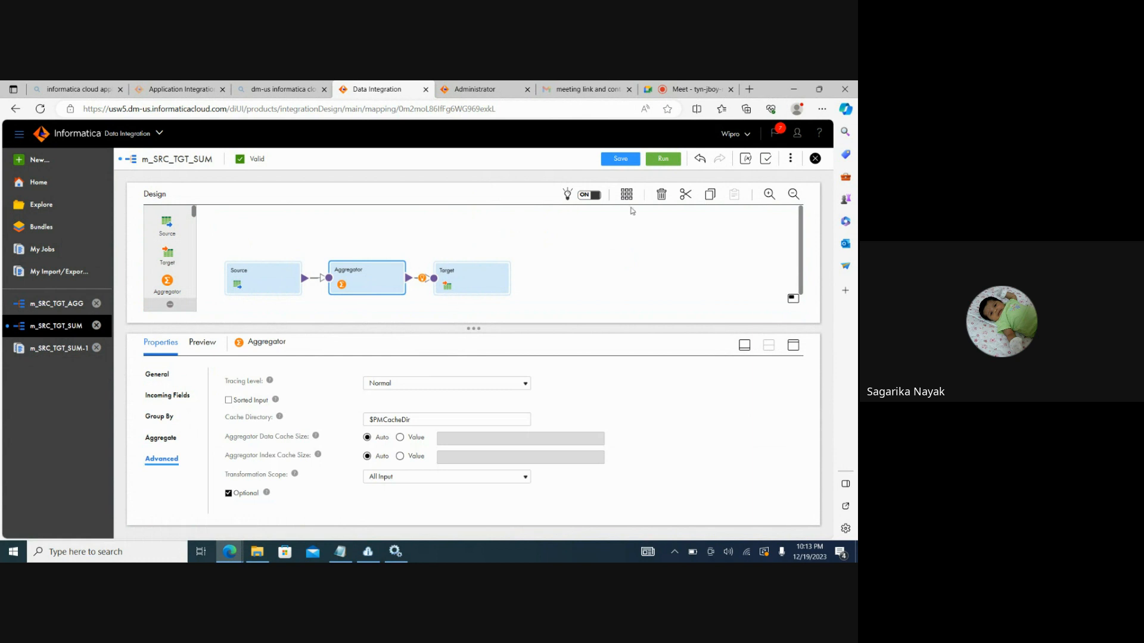
click(626, 164)
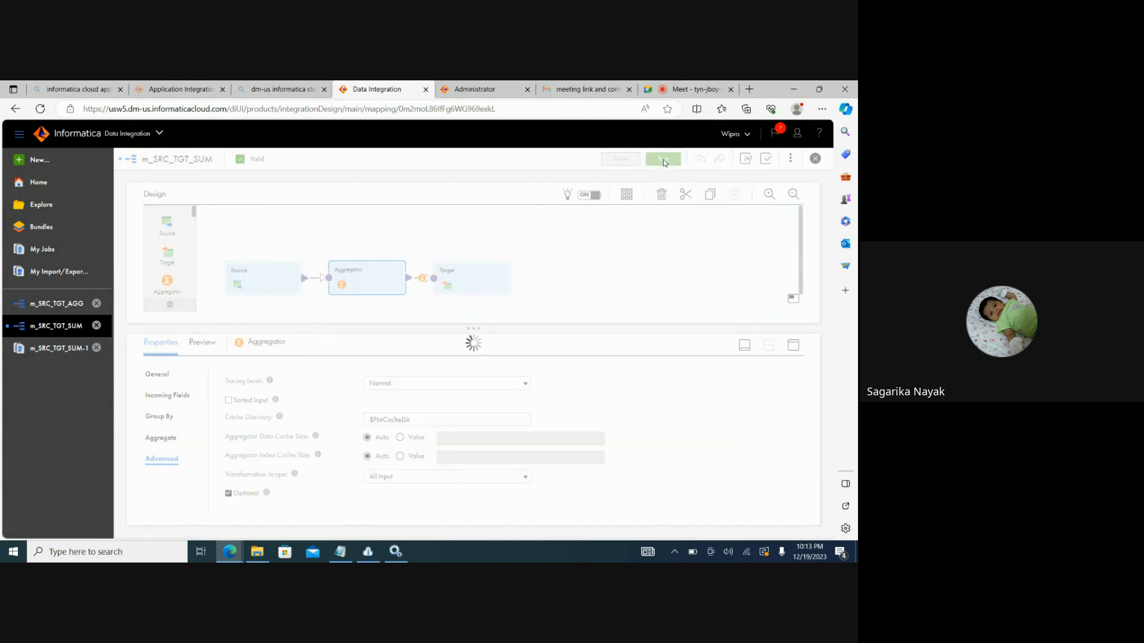
Step: Run the corrected m_SRC_TGT_SUM mapping and refresh the job list until the new job finishes
click(663, 160)
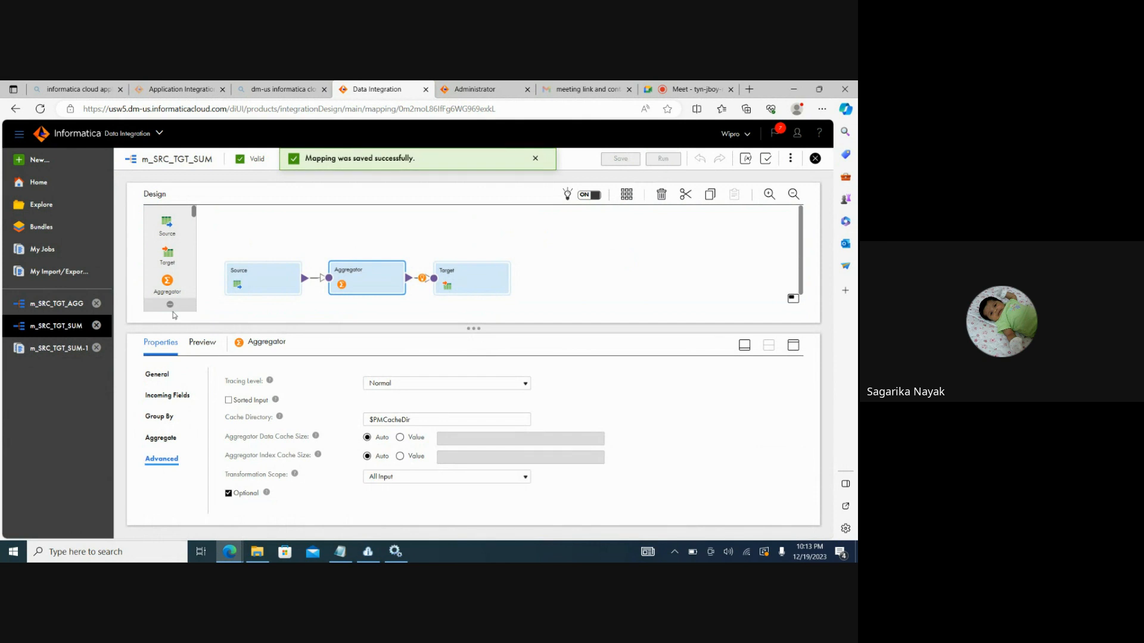
click(51, 250)
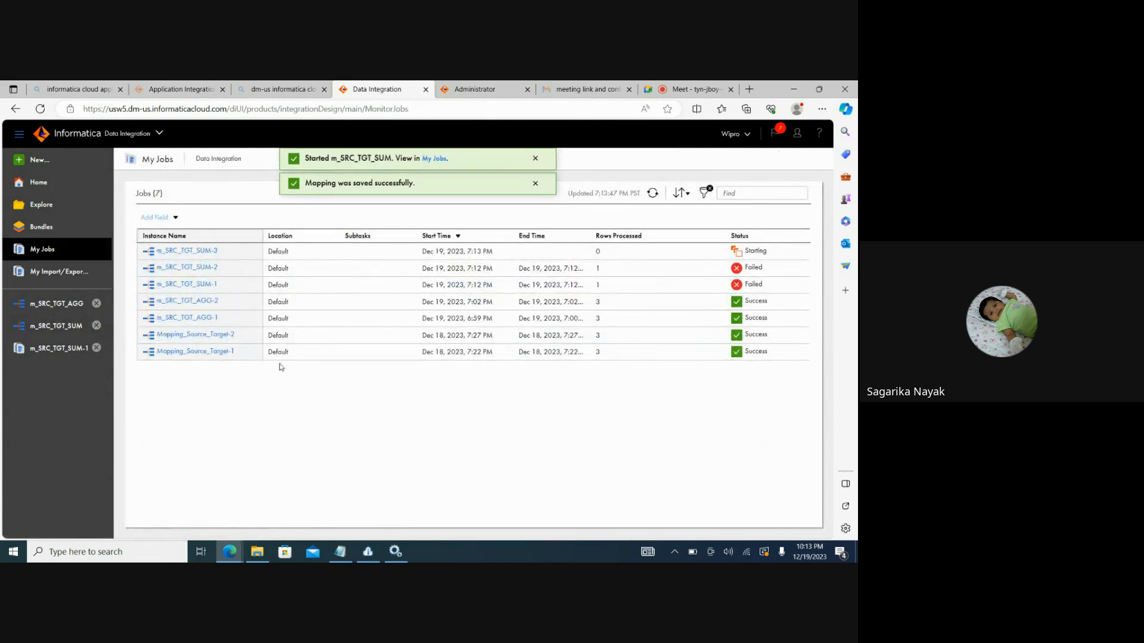
click(653, 193)
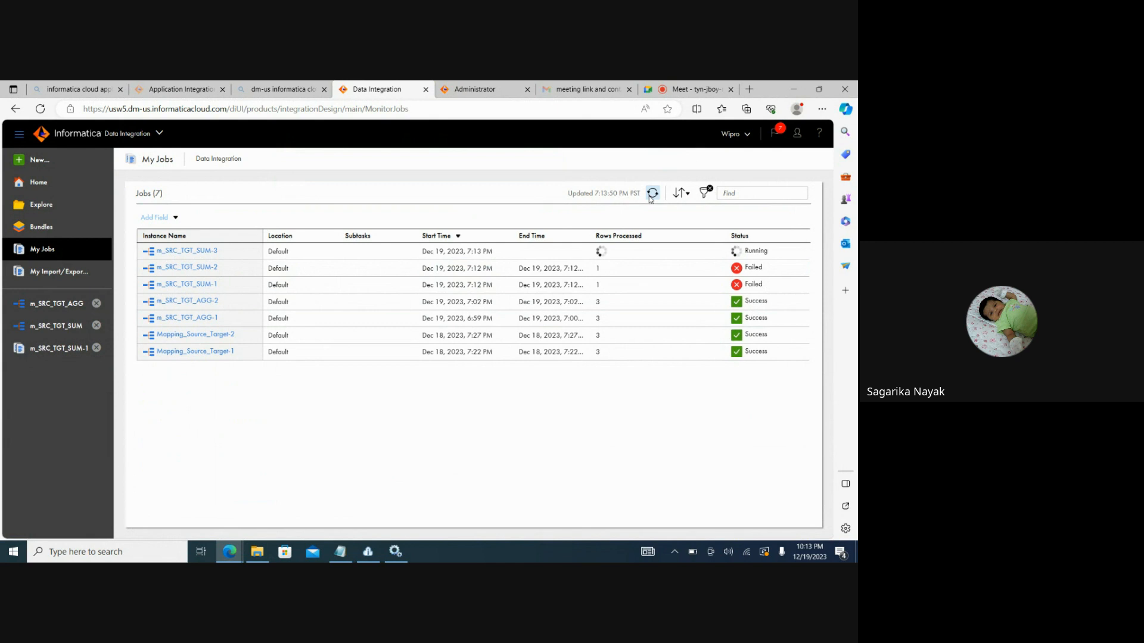
click(652, 193)
click(649, 195)
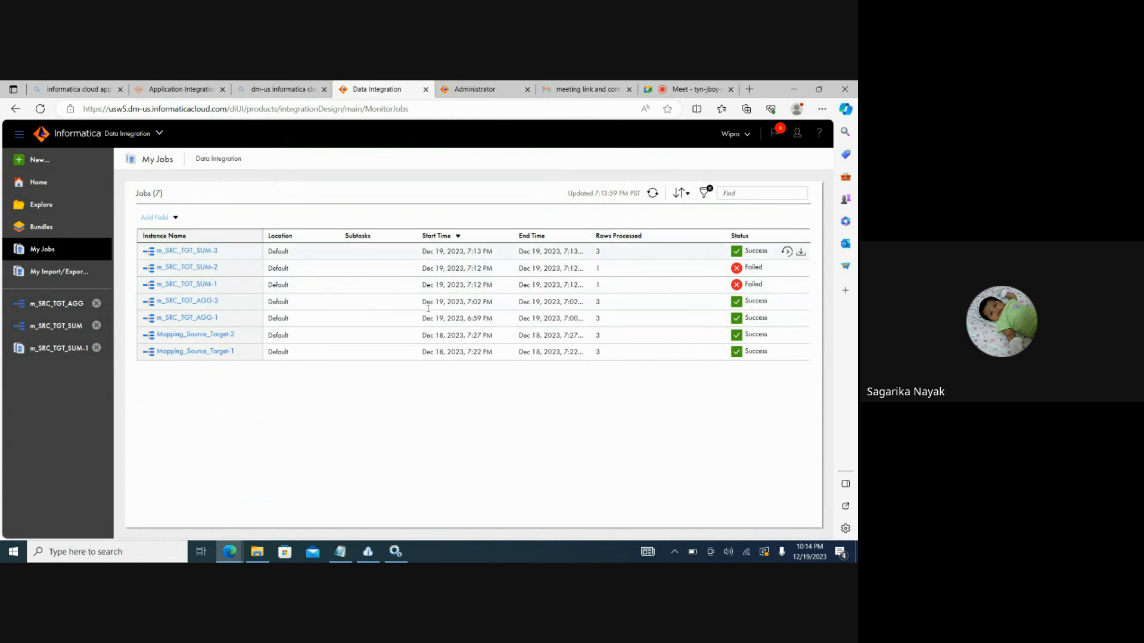
Step: Switch to File Explorer and open the FF_AGG_SUM text file in the C: drive's Target folder
click(258, 553)
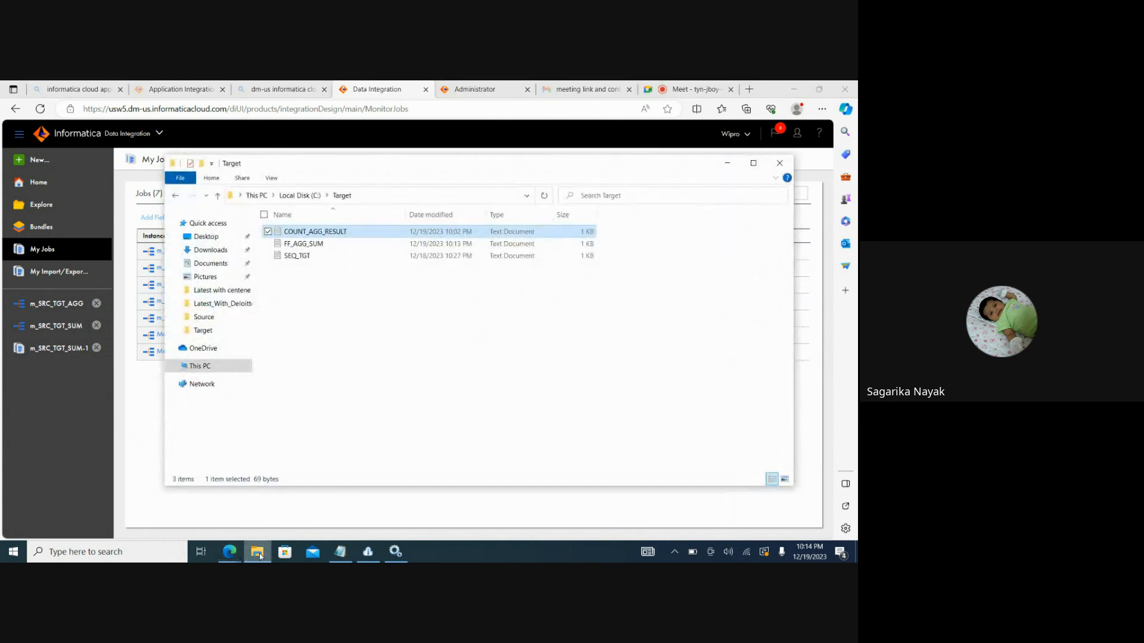
click(378, 298)
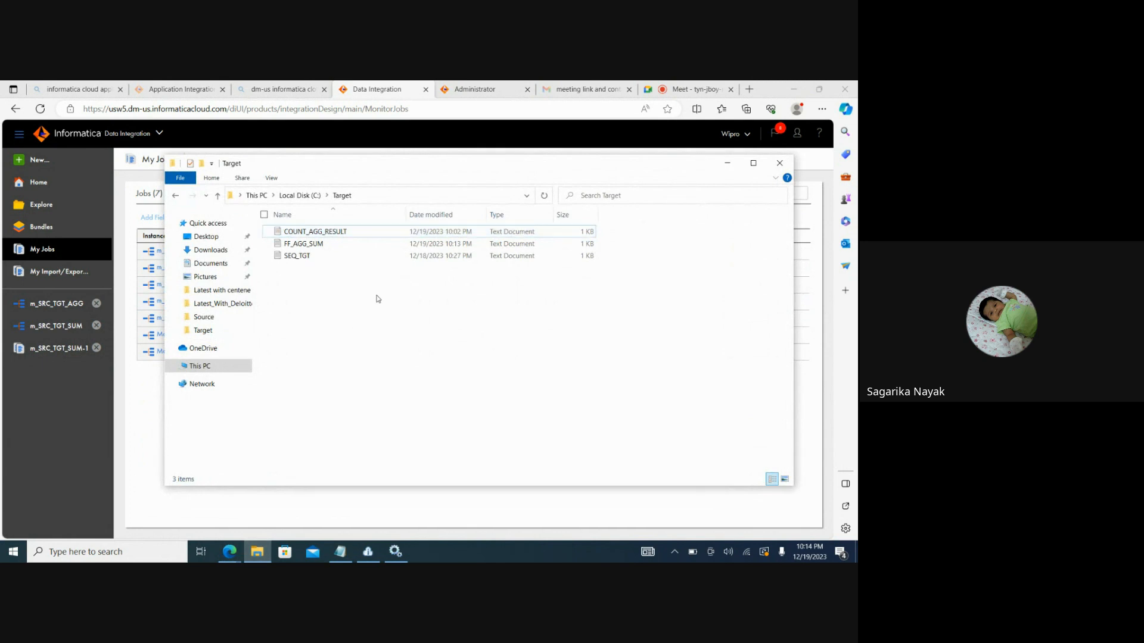
double_click(344, 249)
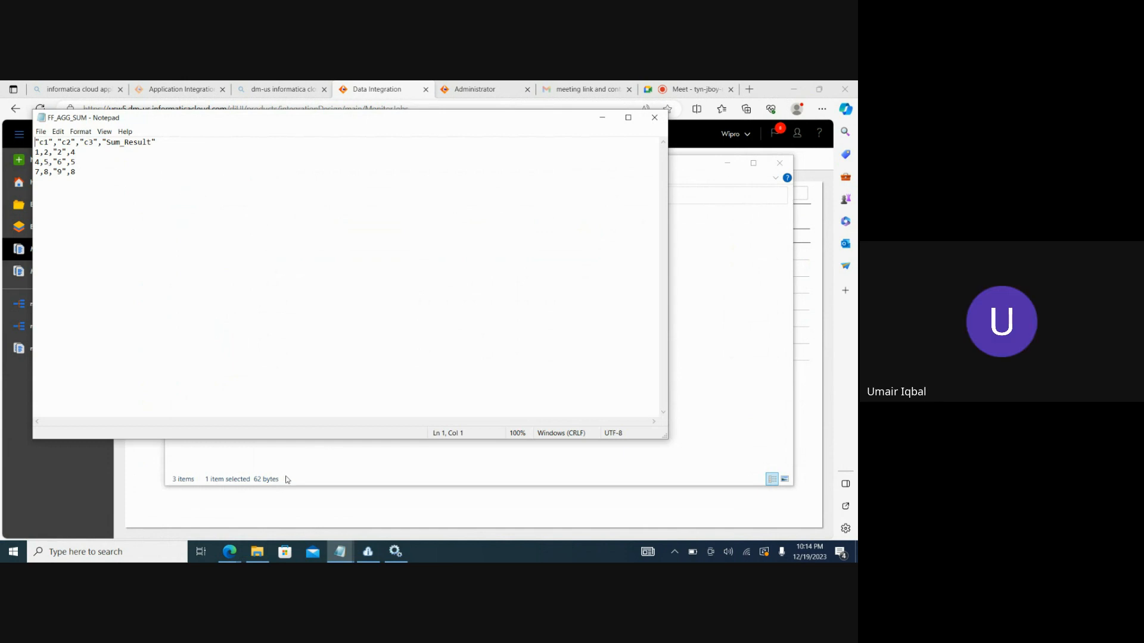
Step: Open the SEQ_1 source file from the Source folder on the C: drive
click(261, 555)
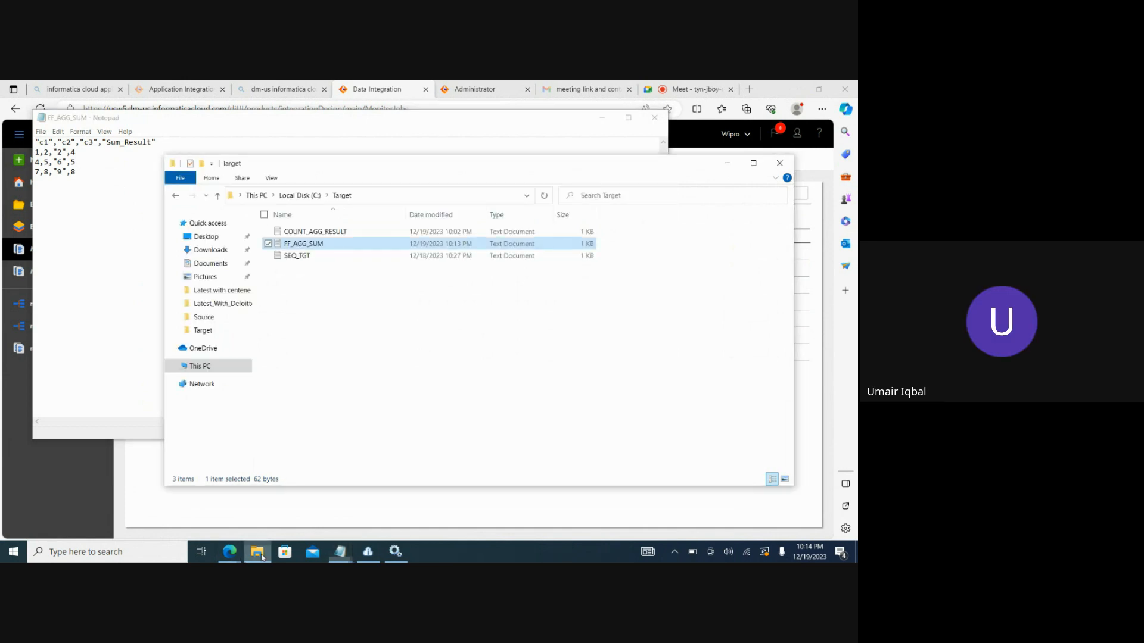
click(316, 196)
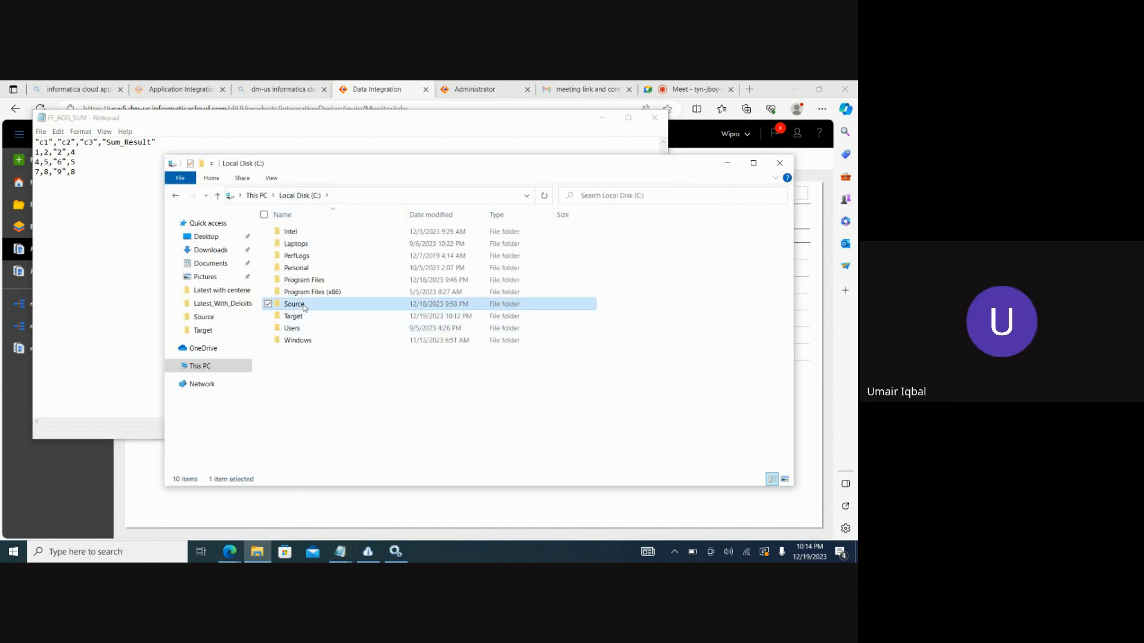
double_click(301, 304)
double_click(295, 232)
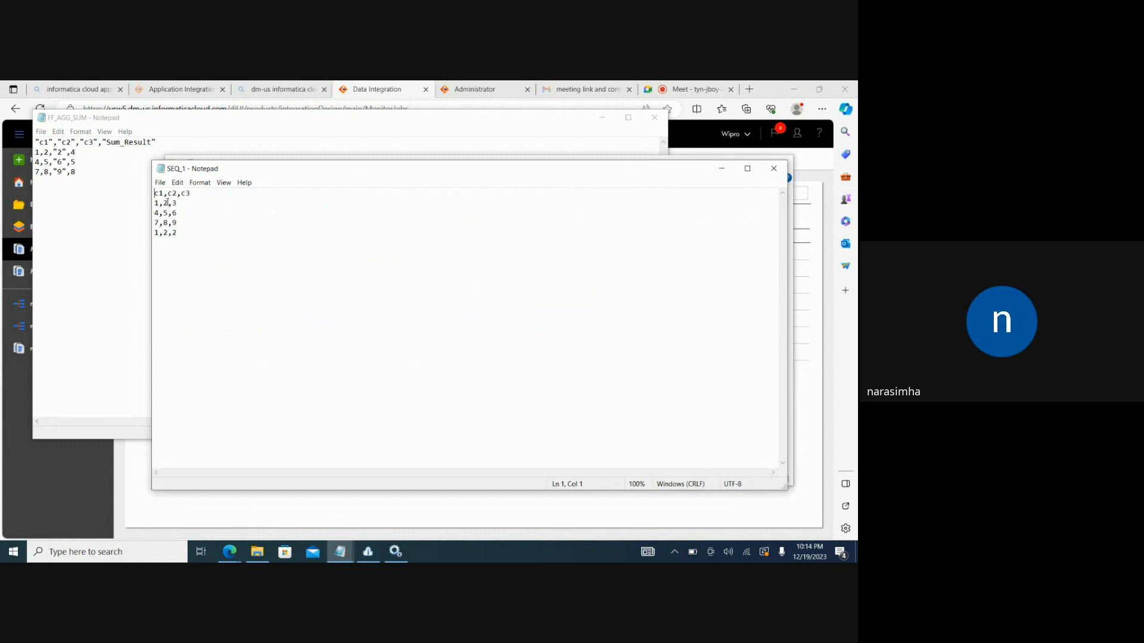
Step: Compare the c2 values per c1 group in SEQ_1 with the Sum_Result values in FF_AGG_SUM
double_click(165, 203)
double_click(165, 233)
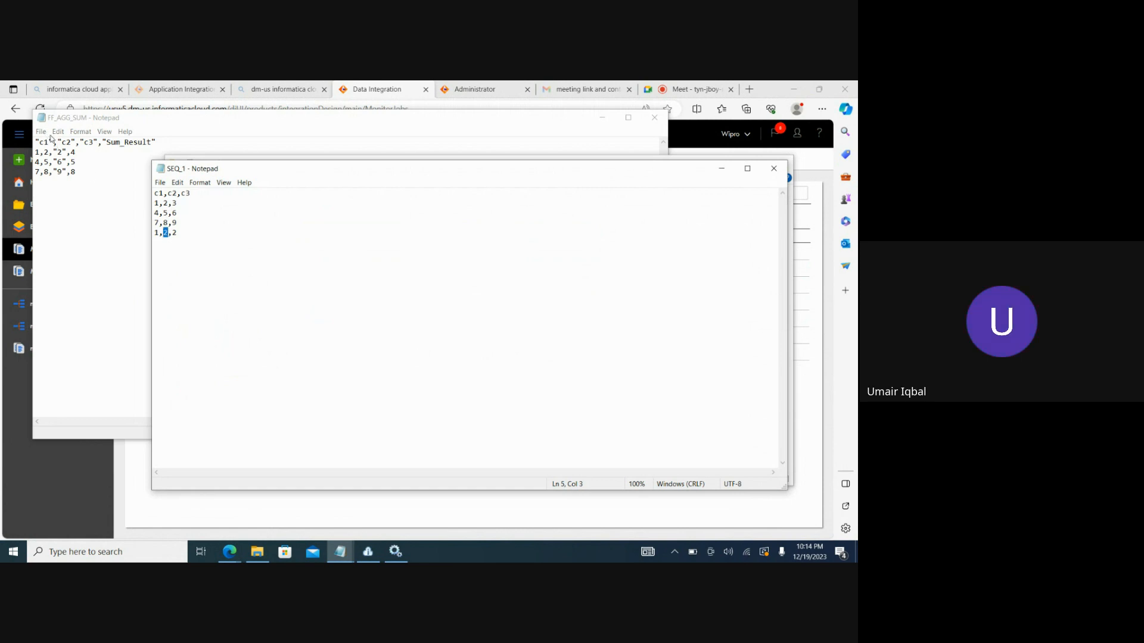
drag(83, 152, 72, 152)
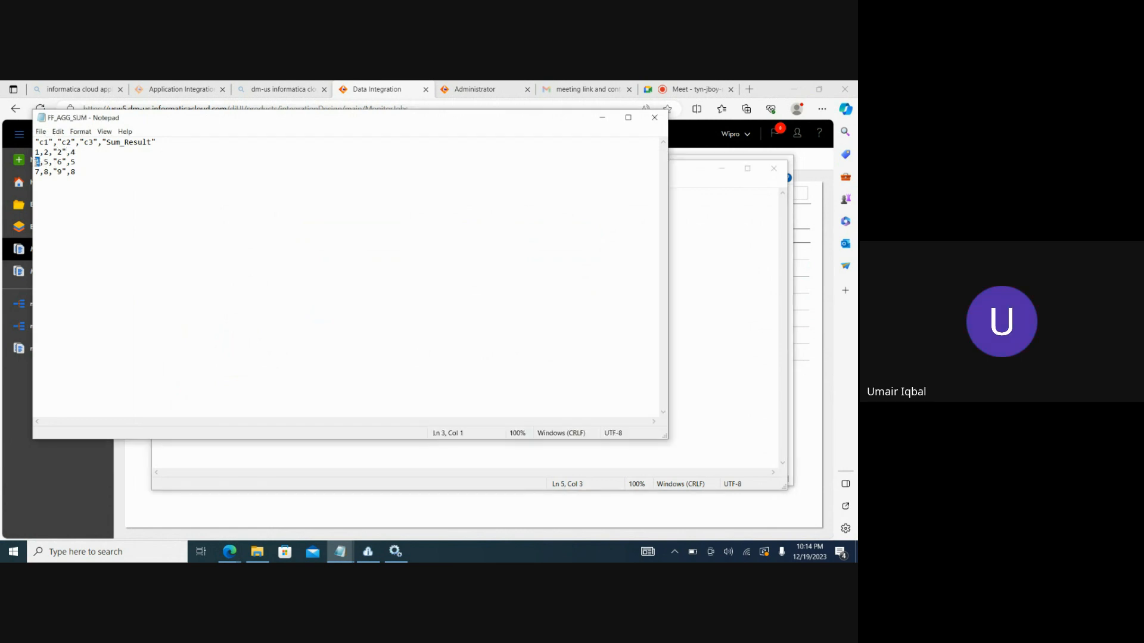
drag(39, 162, 34, 162)
key(Right)
key(Right)
key(Right)
click(75, 161)
click(47, 173)
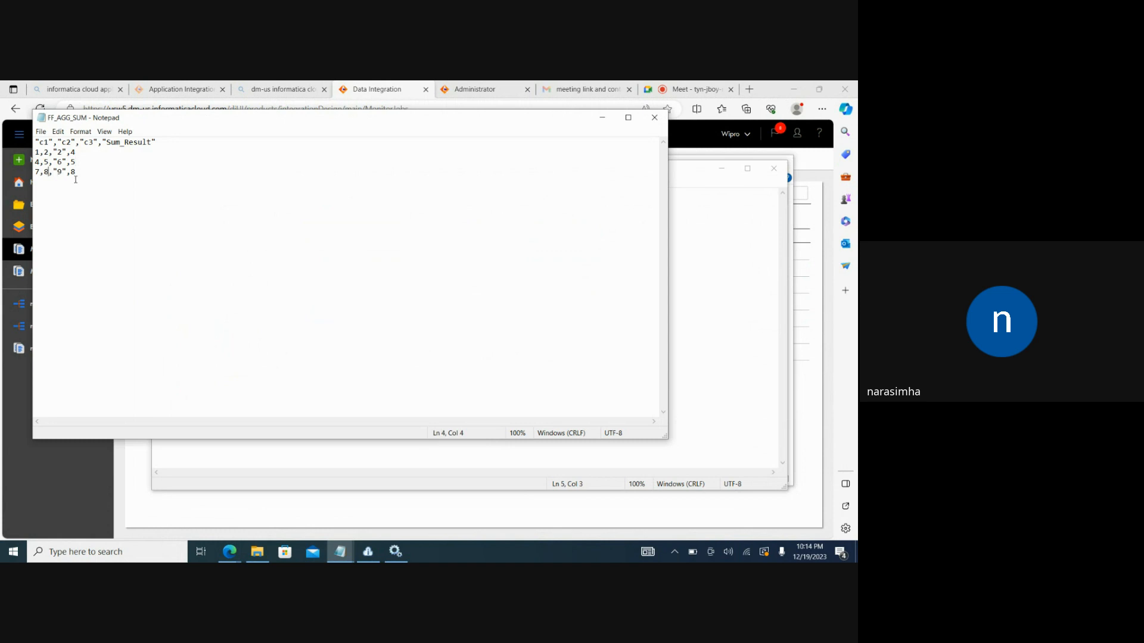
click(85, 172)
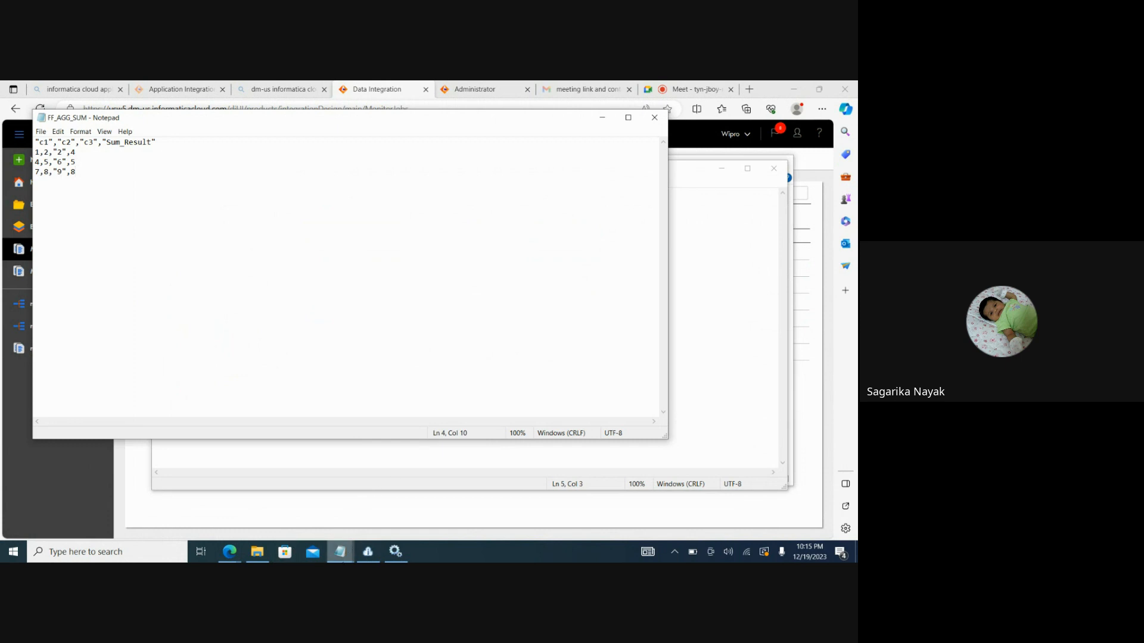
Step: Append the row 4,10,20 at the end of the SEQ_1 file and save it
click(340, 552)
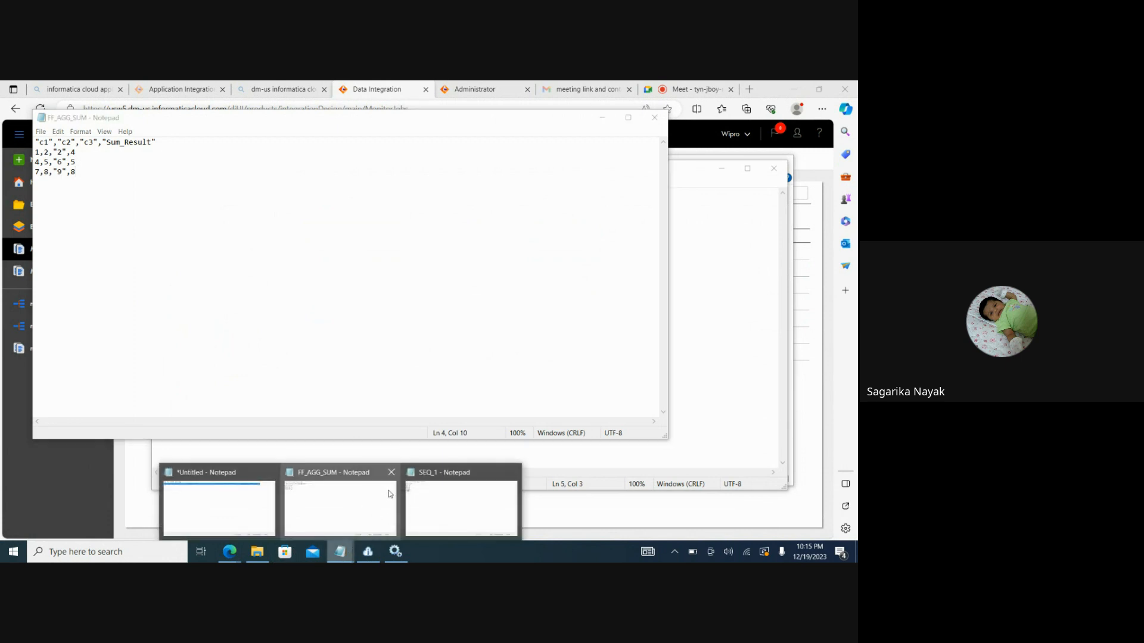
click(428, 501)
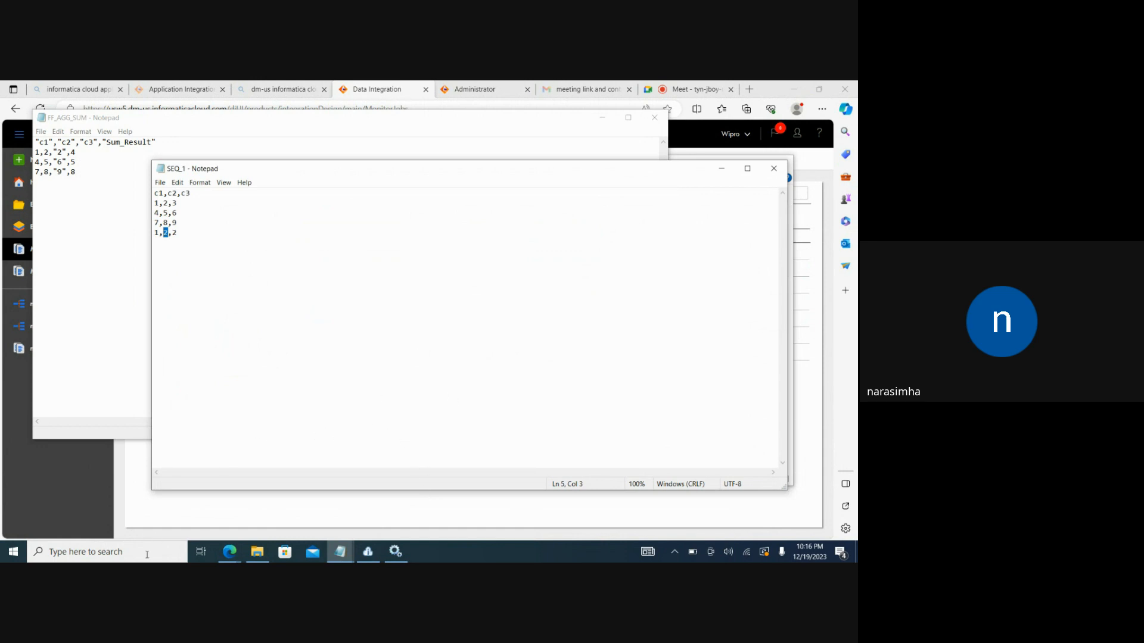
click(400, 354)
key(Return)
text(4,10,20)
key(ctrl+s)
Step: Check the c2 values of the c1 = 1 rows in SEQ_1 against the grouped rows in FF_AGG_SUM
drag(168, 203, 164, 203)
click(168, 233)
click(39, 161)
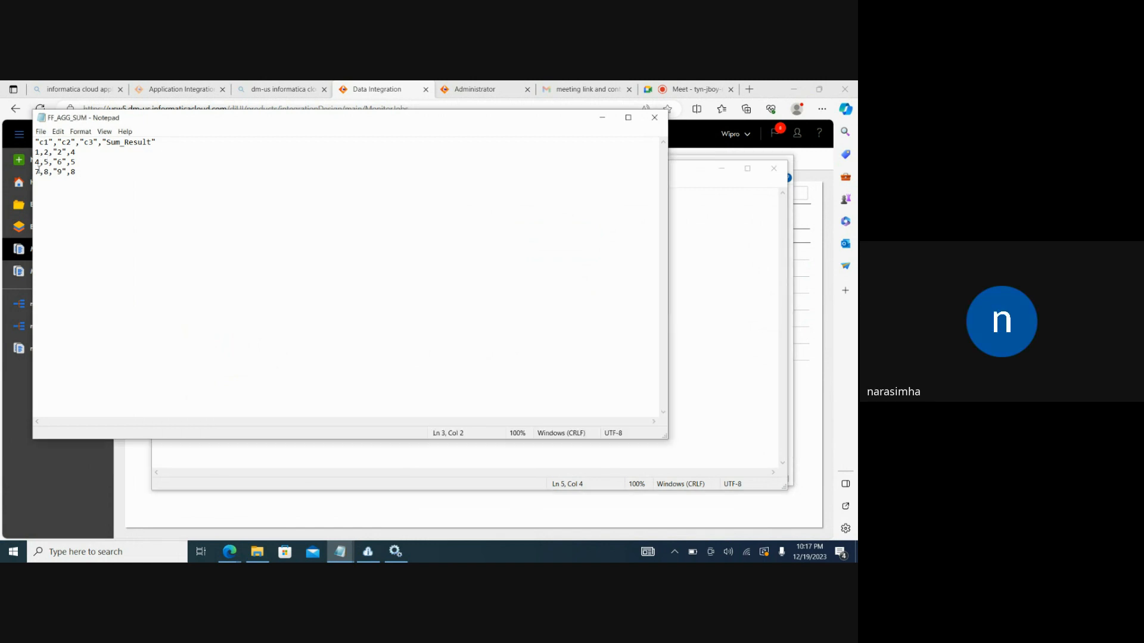
Step: Close the FF_AGG_SUM file and minimize the Source folder and SEQ_1 windows to return to the job list
click(717, 238)
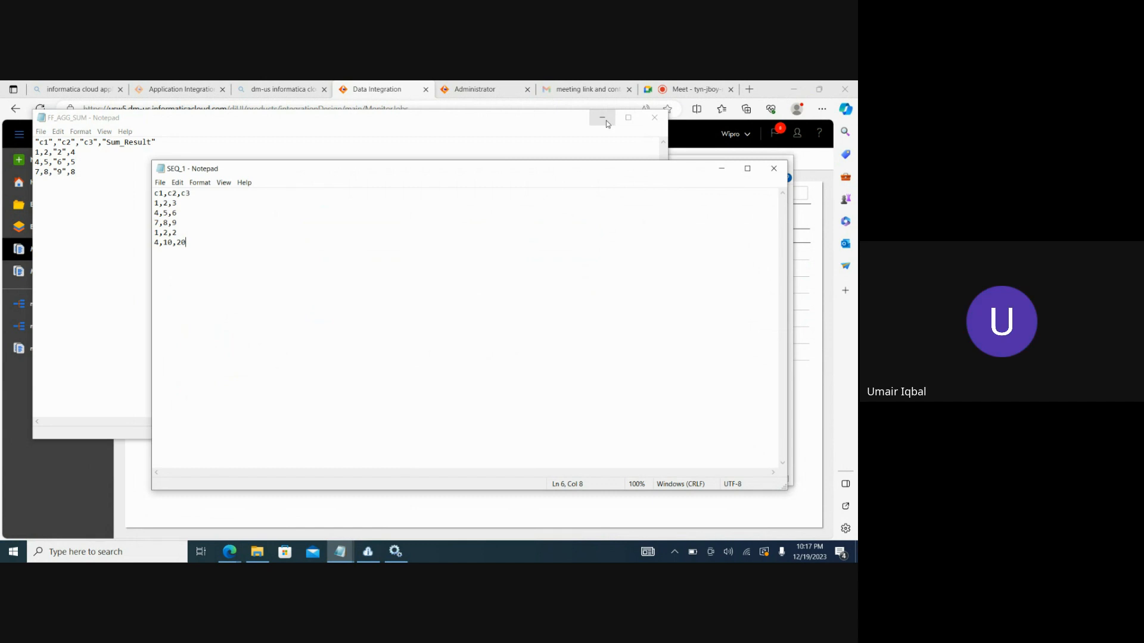
click(653, 118)
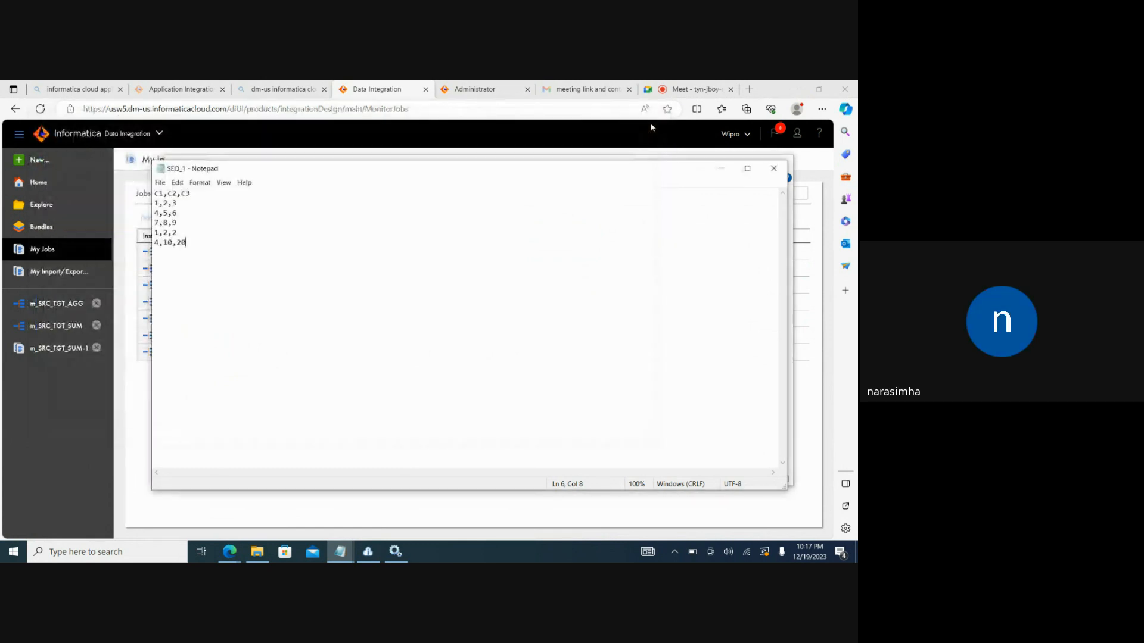
drag(599, 175, 618, 222)
click(727, 163)
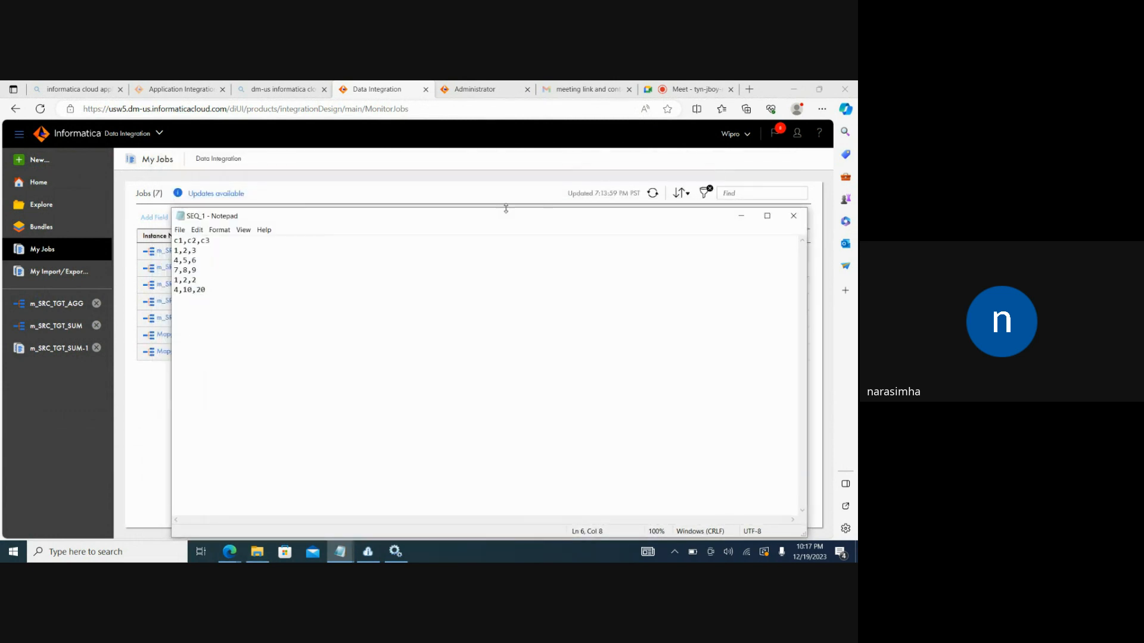
click(741, 216)
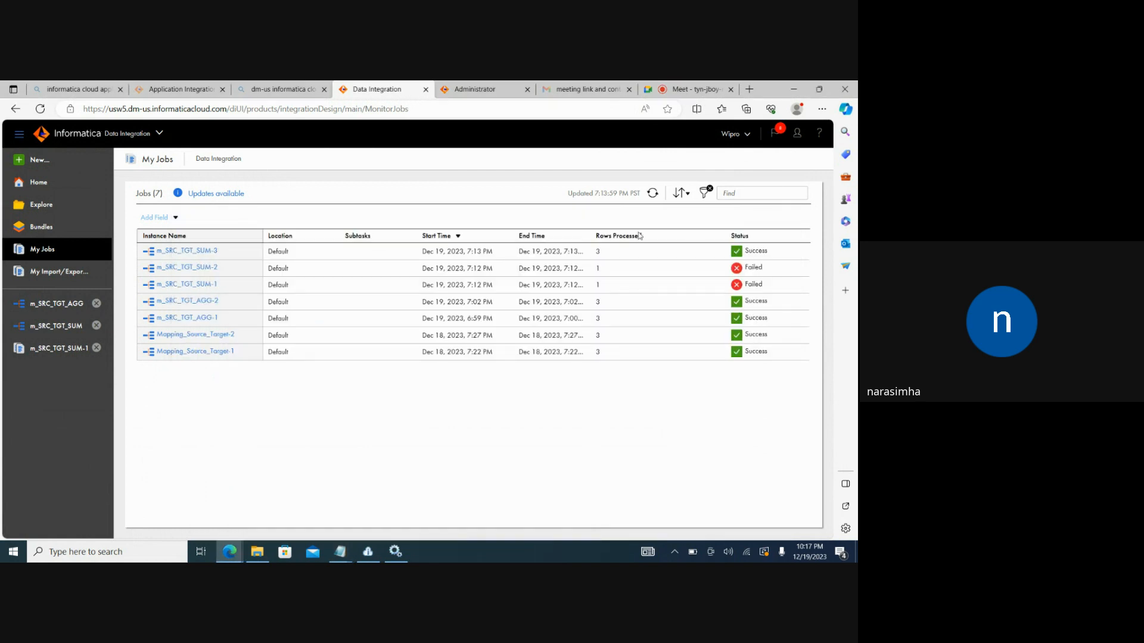
Step: Run the m_SRC_TGT_SUM mapping again and refresh the job list until the new run finishes
click(53, 326)
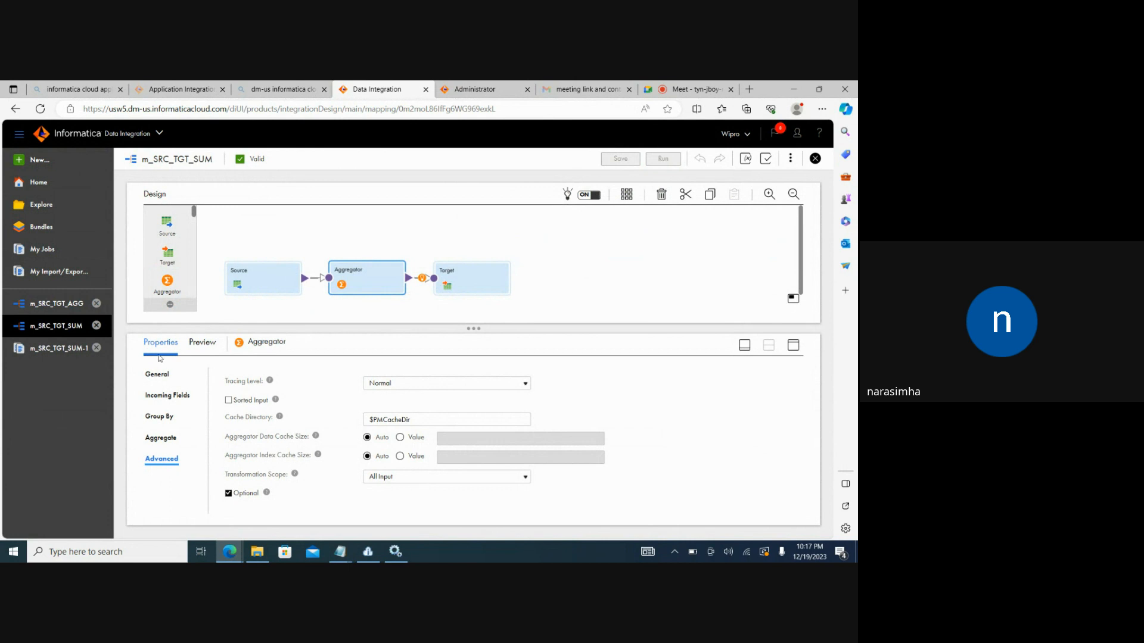
click(663, 160)
click(45, 350)
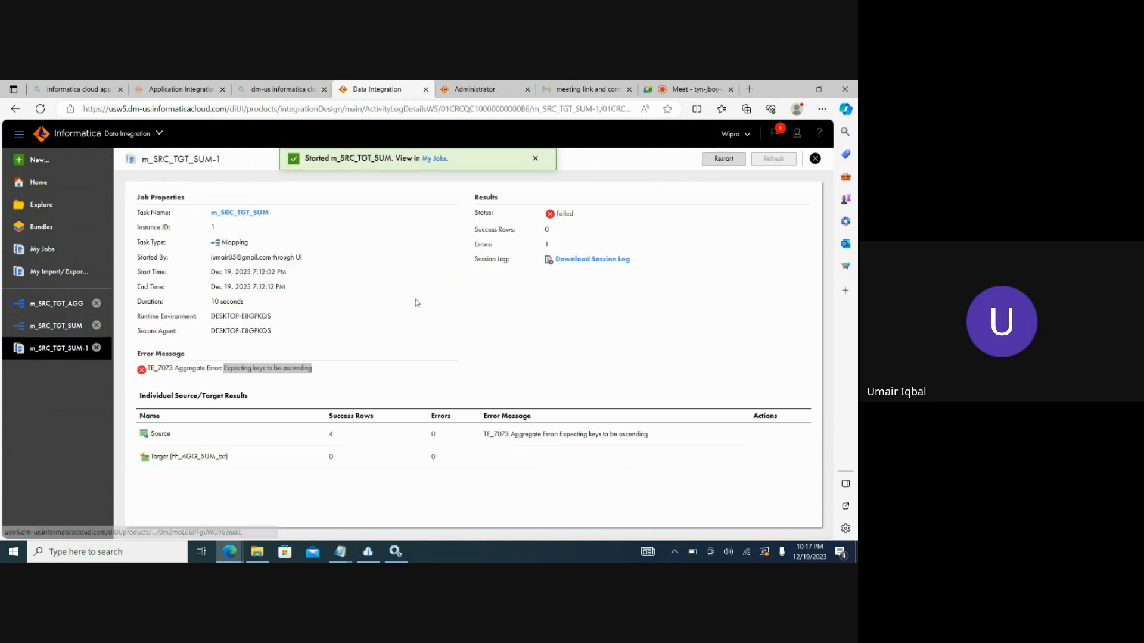
click(41, 249)
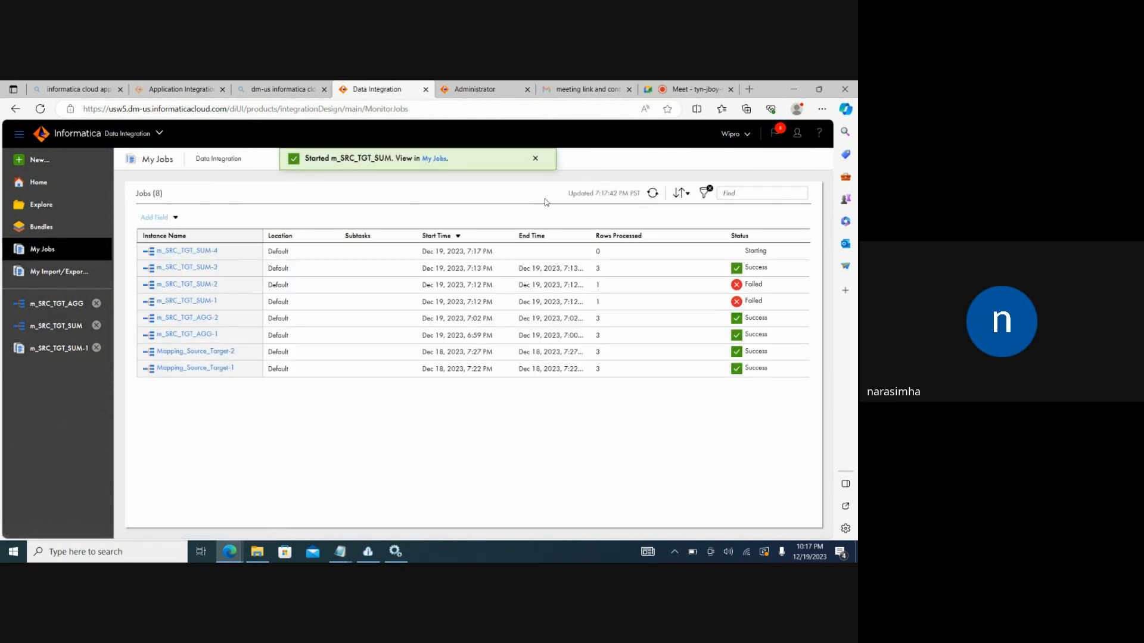
click(653, 193)
click(652, 194)
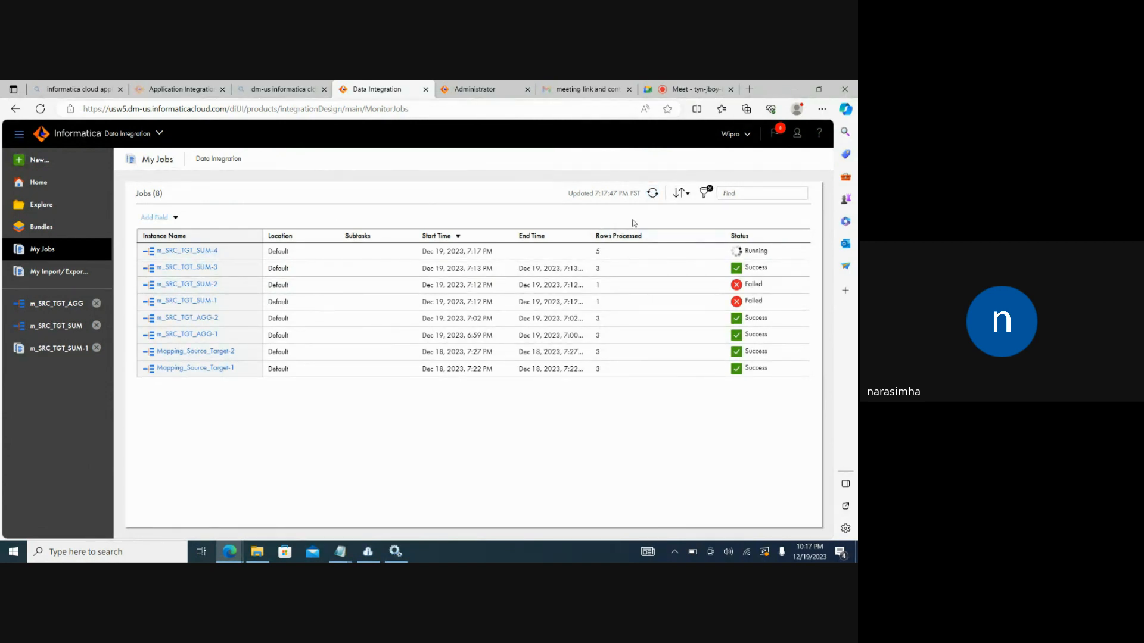
click(652, 194)
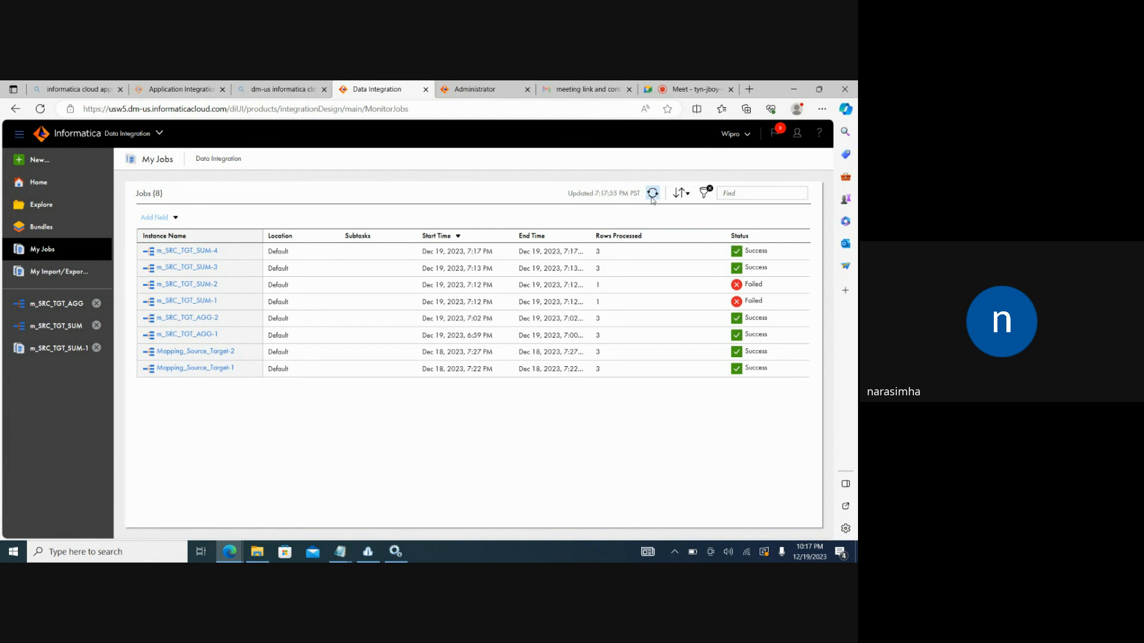
Step: Open FF_AGG_SUM from the Target folder on the C: drive and bring SEQ_1 up alongside it
click(256, 551)
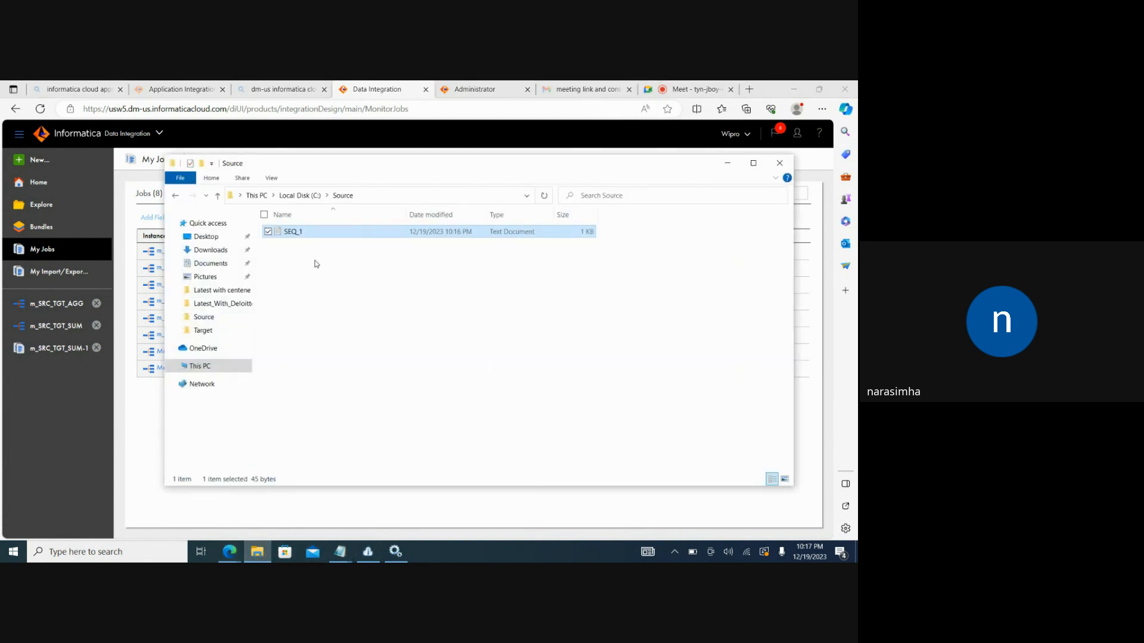
click(319, 199)
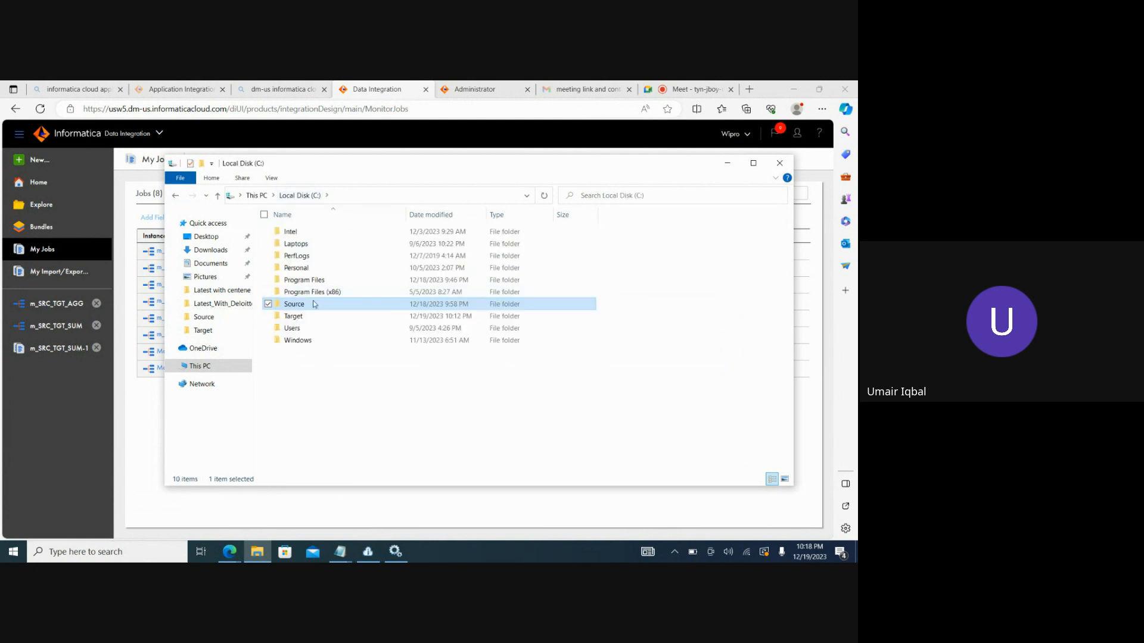
double_click(301, 314)
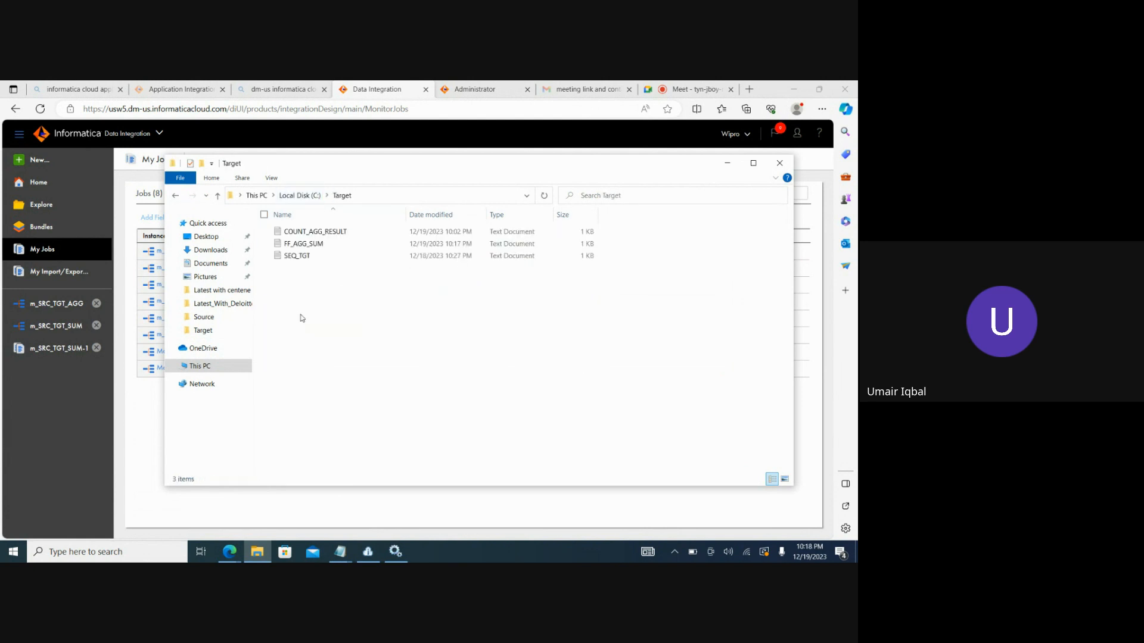
double_click(314, 244)
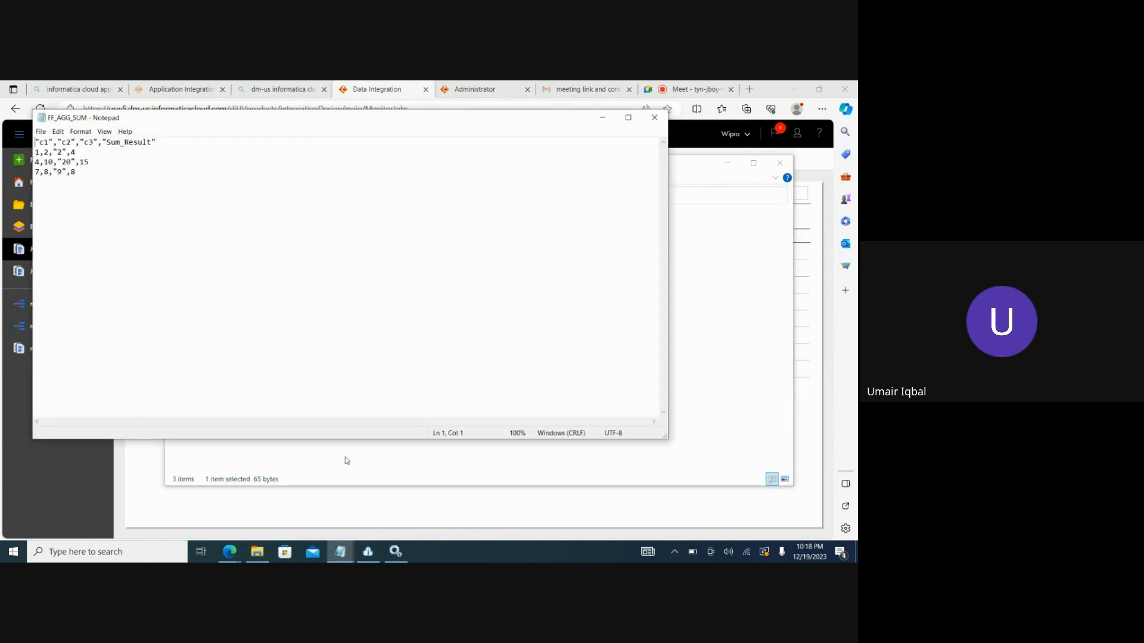
click(344, 554)
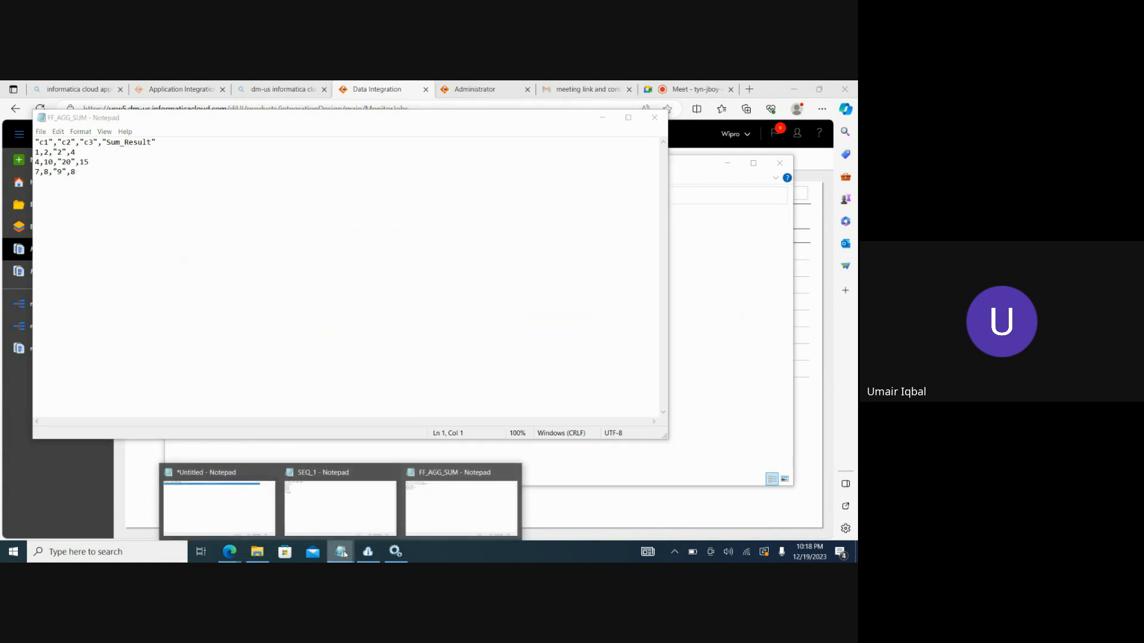
click(320, 509)
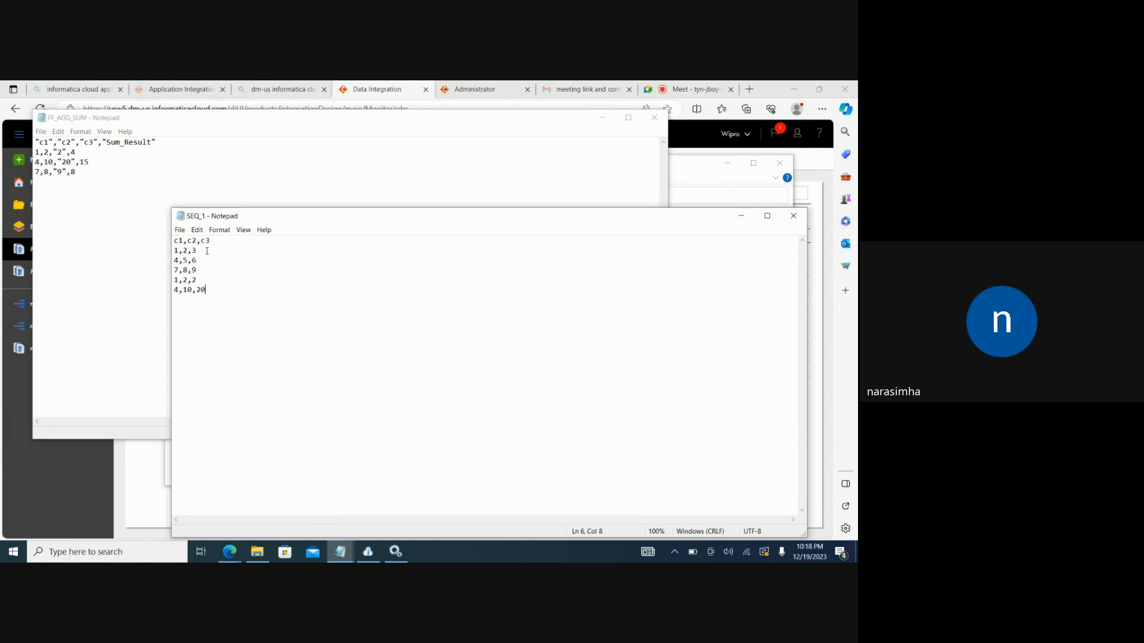
Step: Compare the c1 = 1 rows in SEQ_1 with the Sum_Result of that group in FF_AGG_SUM
drag(206, 252, 173, 251)
shift+click(207, 279)
drag(201, 254, 174, 279)
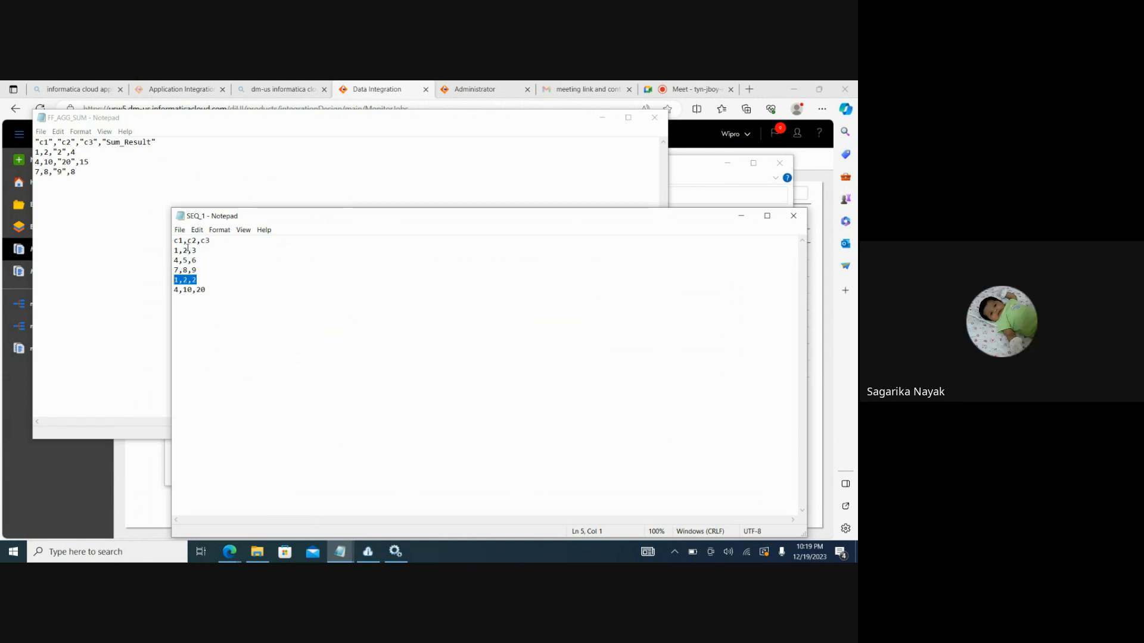
drag(76, 152, 66, 152)
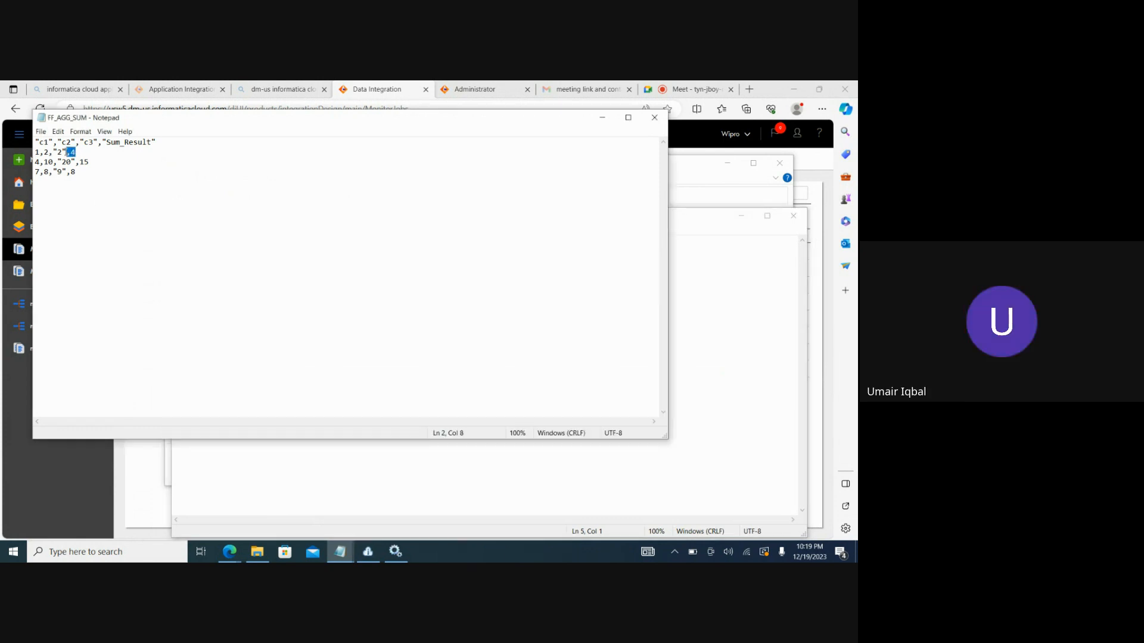
Step: Compare the rows 4,5,6 and 4,10,20 in SEQ_1 with the grouped c1 = 4 row in FF_AGG_SUM, and examine the c1 = 7 row
click(718, 324)
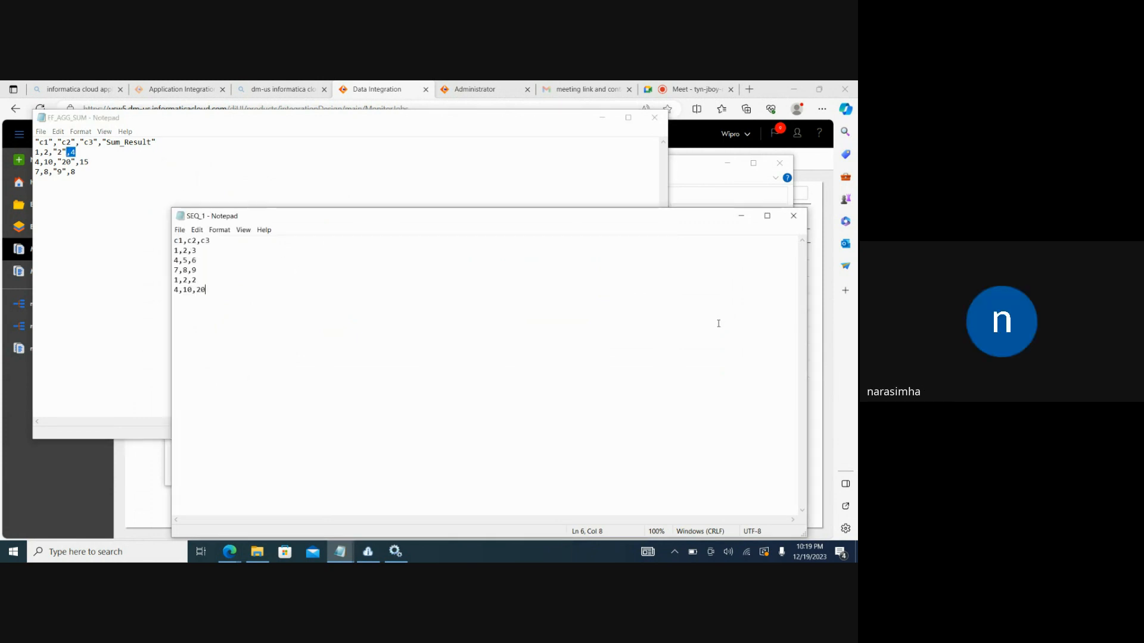
drag(206, 261, 174, 260)
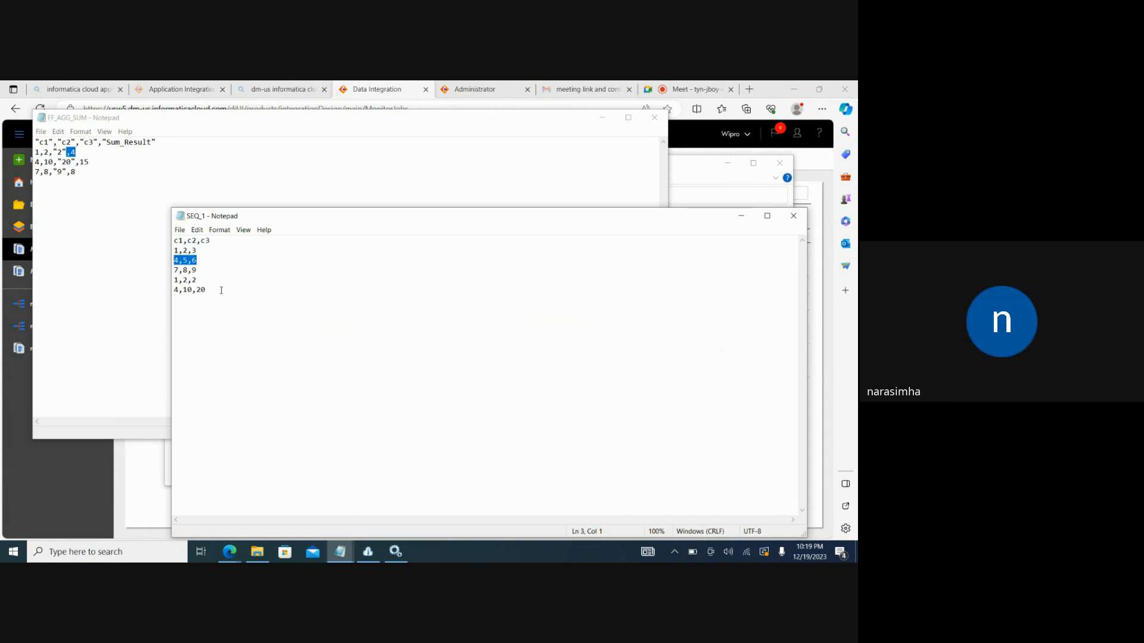
drag(205, 290, 173, 290)
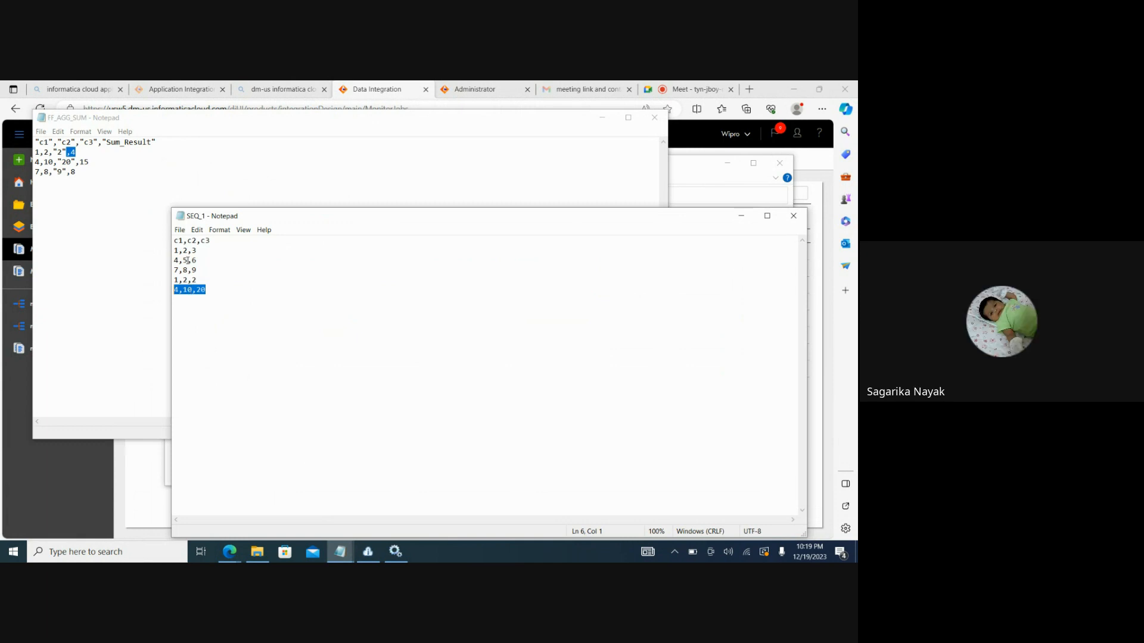
drag(91, 162, 34, 173)
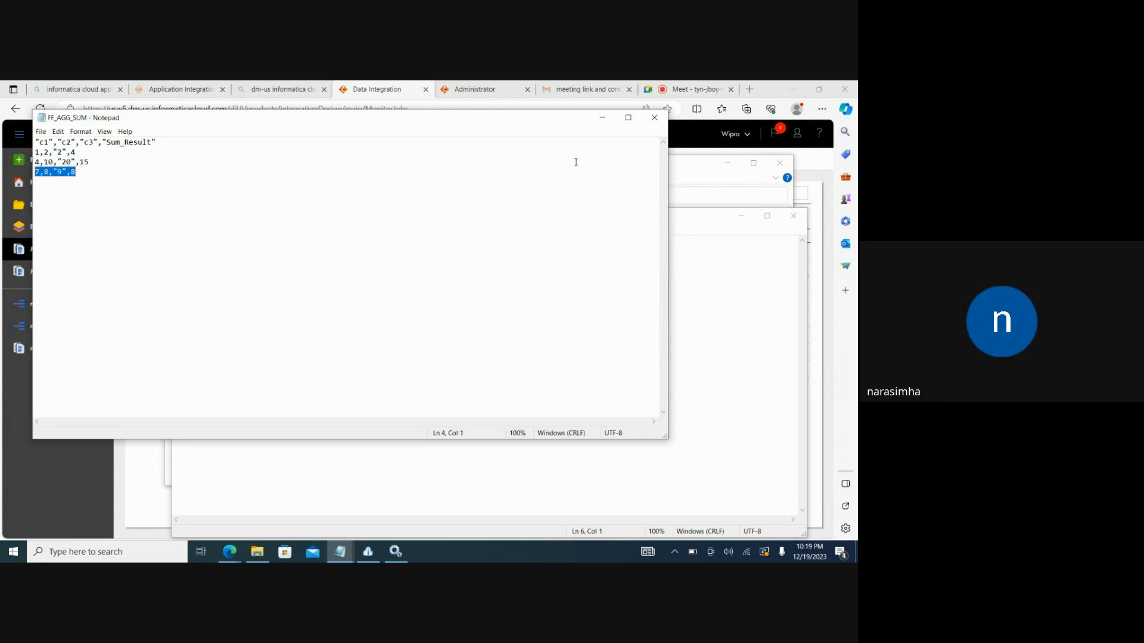
Step: Close the FF_AGG_SUM and SEQ_1 files and minimize the Target folder window
click(654, 117)
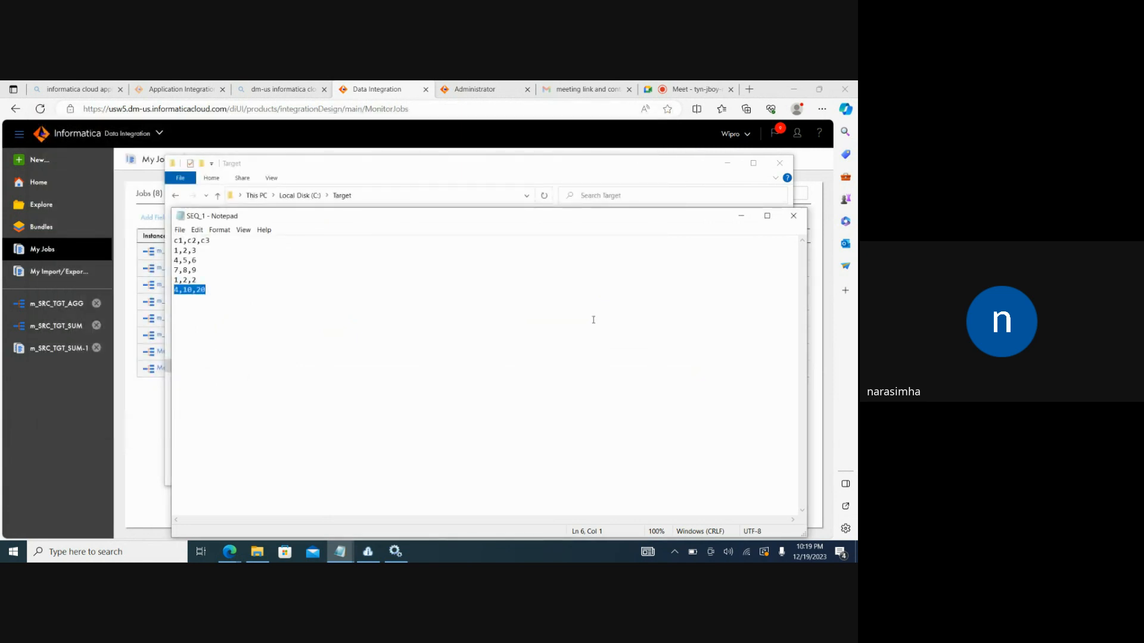
click(787, 224)
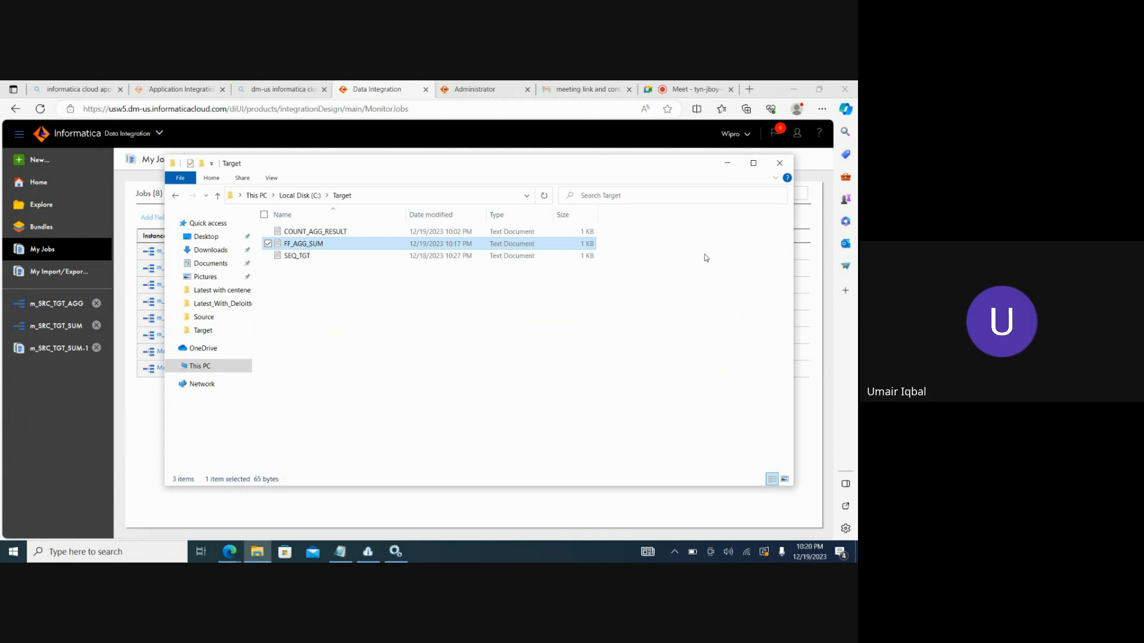
click(728, 162)
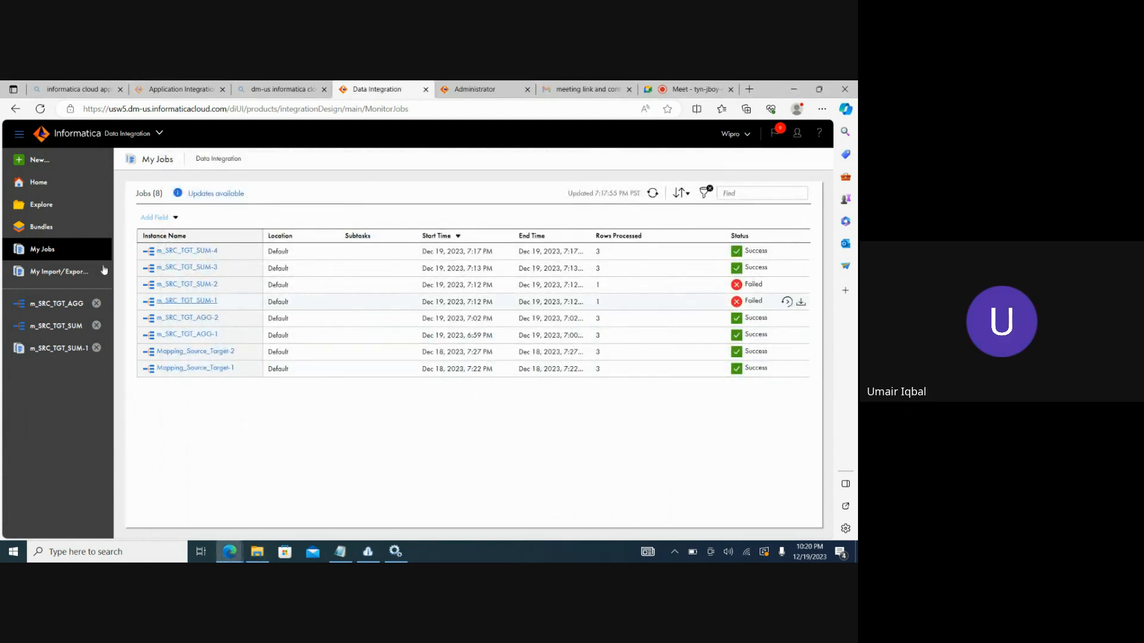
Step: Create a new mapping with a Source and a Target, and close the open m_SRC_TGT_SUM-1 job details
click(50, 167)
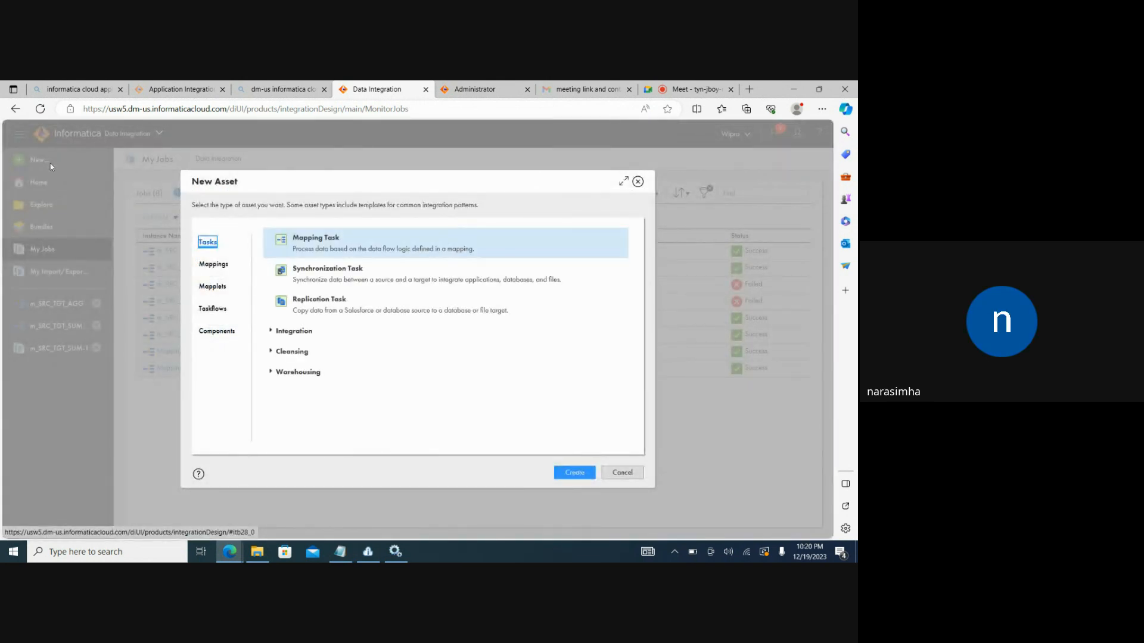
click(225, 269)
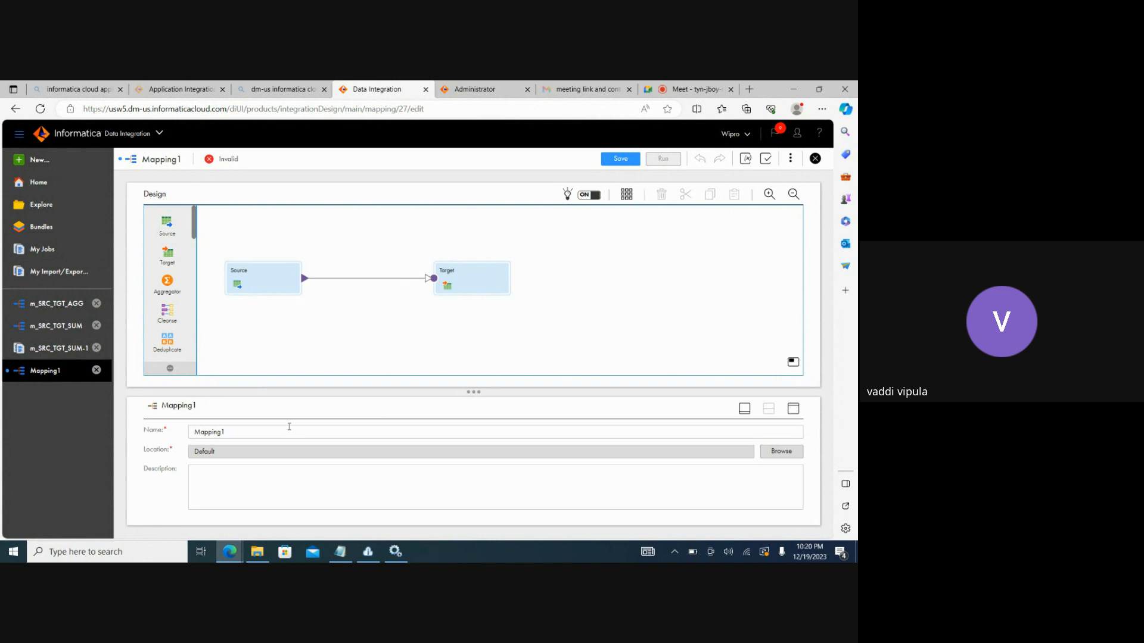
click(96, 349)
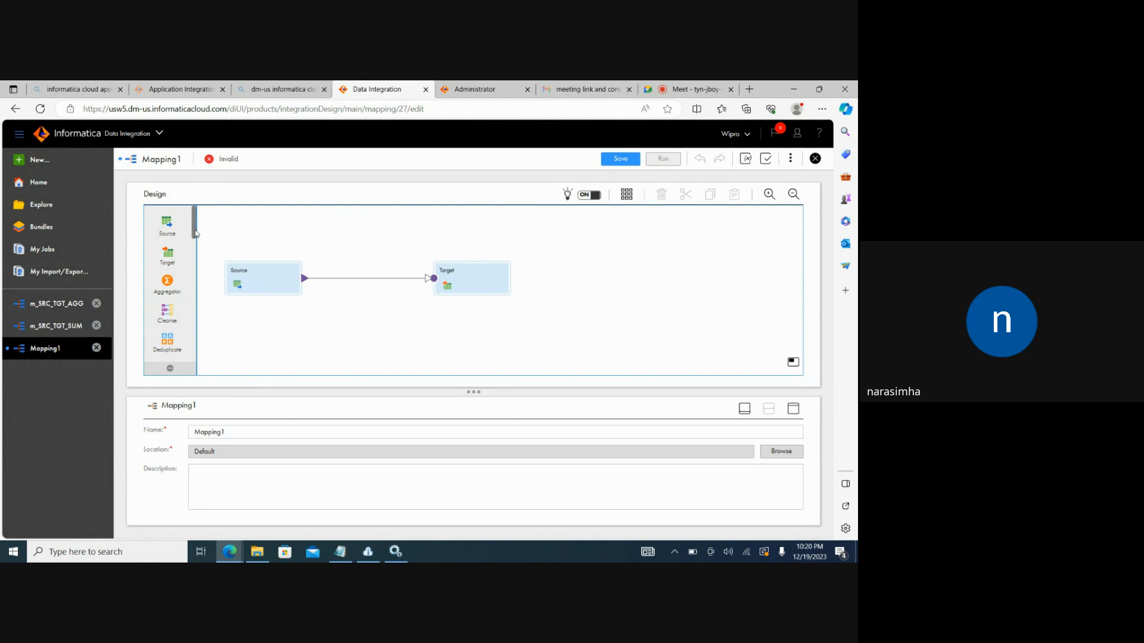
Step: Insert a Sorter transformation between the Source and the Target of the new mapping
click(250, 286)
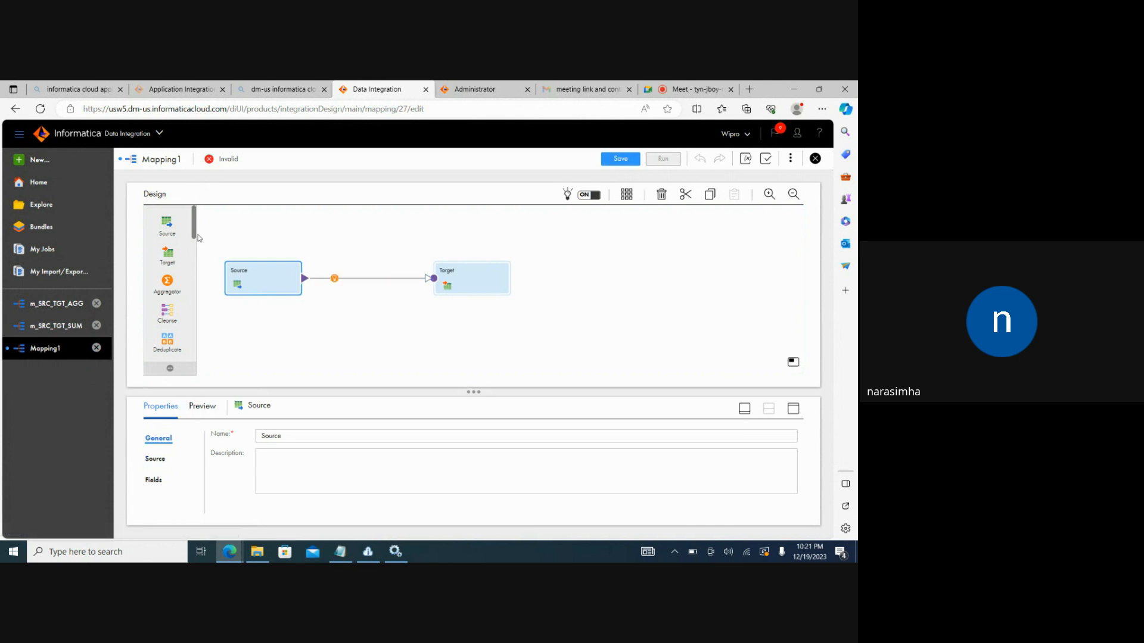
drag(194, 239, 321, 276)
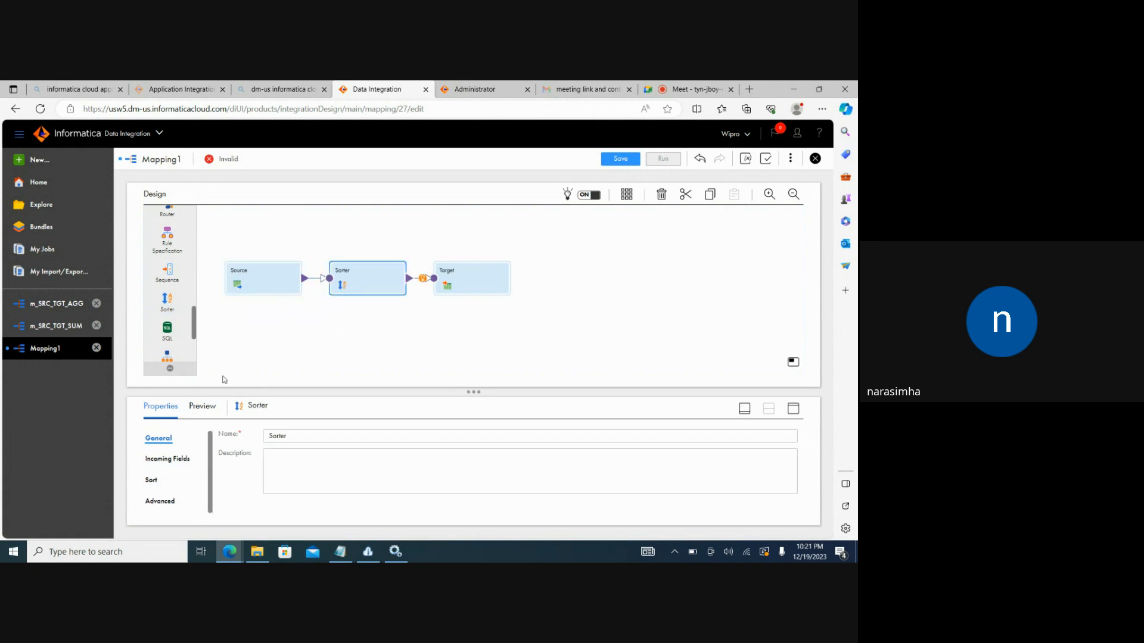
Step: Set the Source to the Source_FlatFile connection with SEQ_1.txt as its single object
click(262, 277)
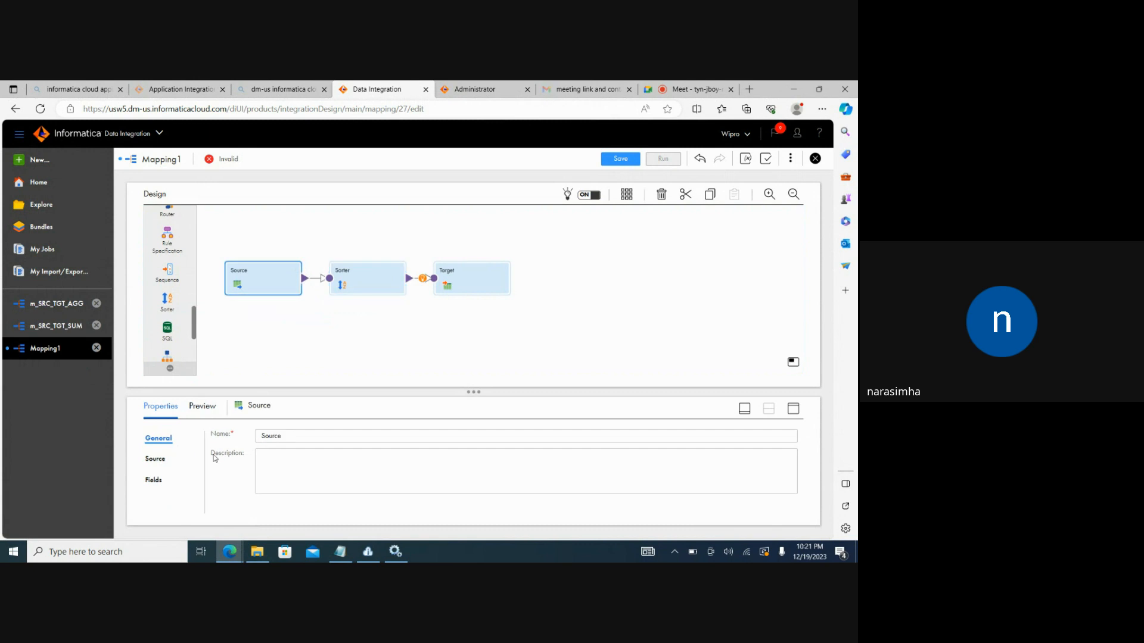
click(158, 460)
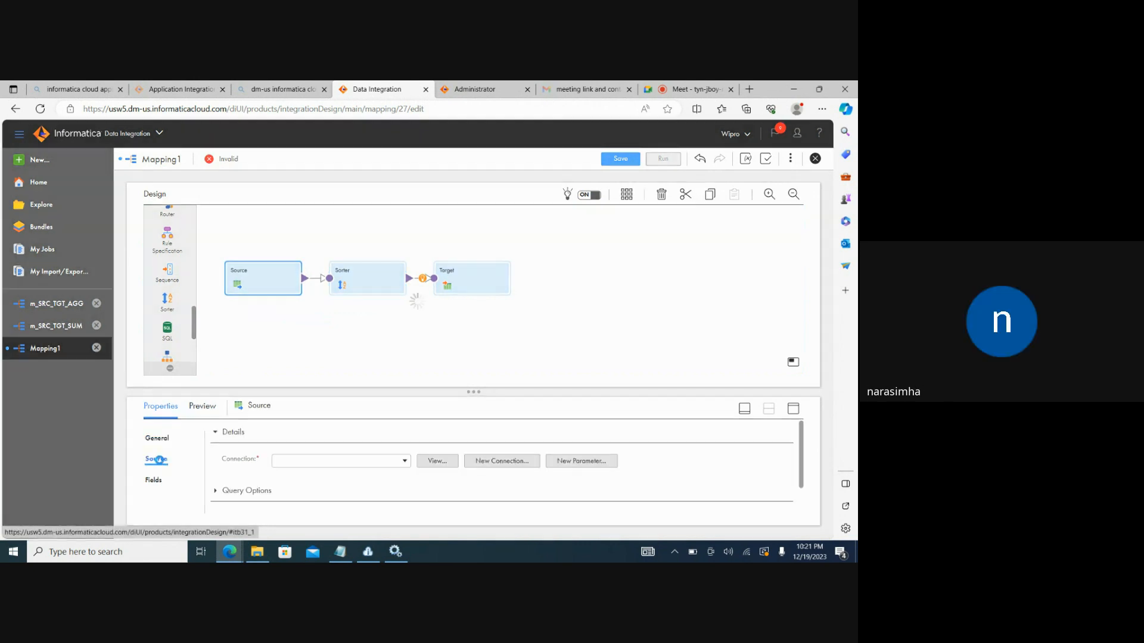
click(375, 462)
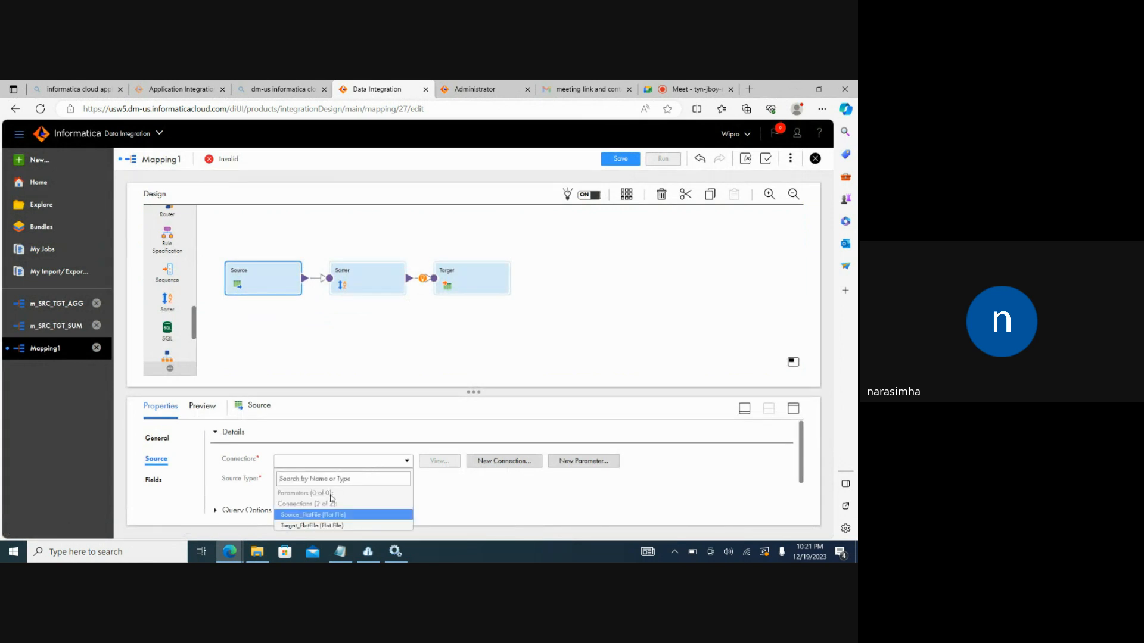
click(322, 515)
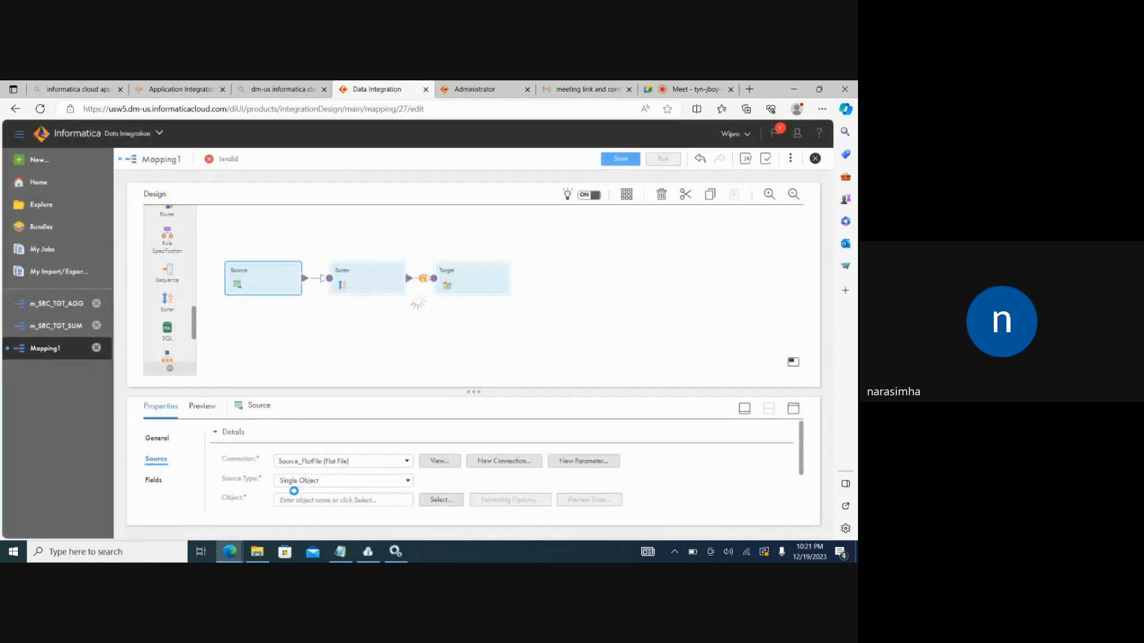
click(433, 503)
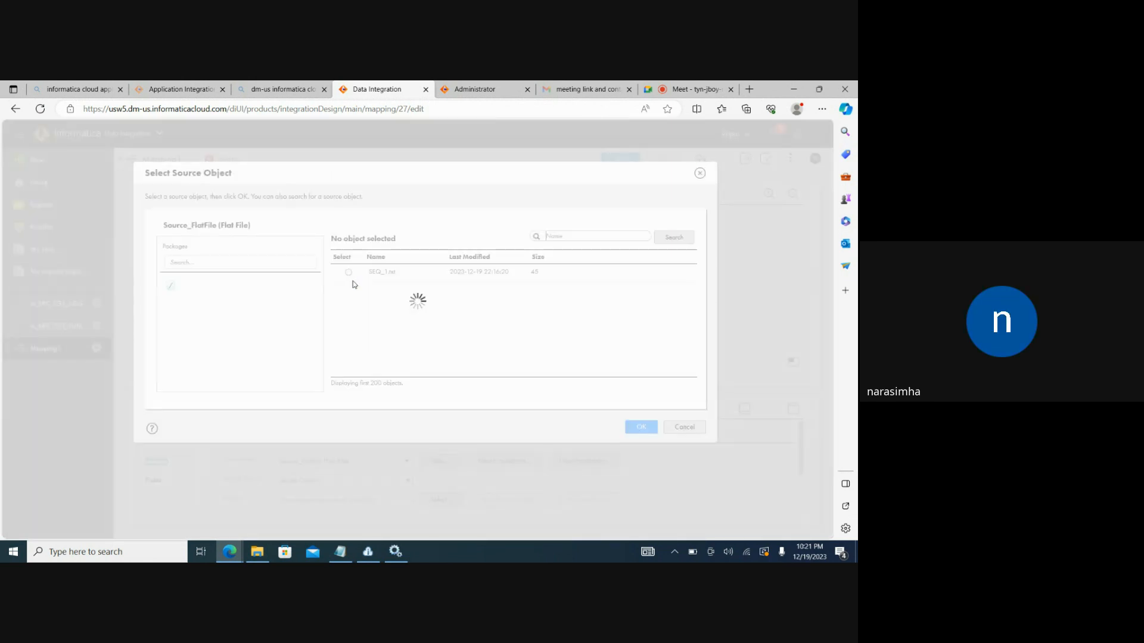
click(349, 272)
click(639, 428)
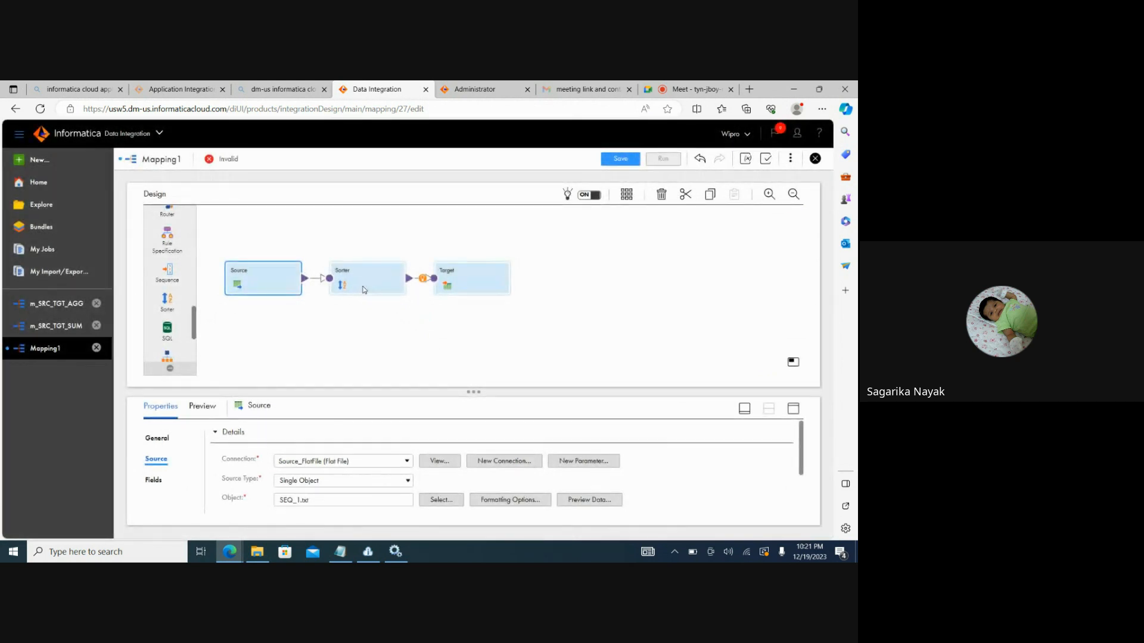
Step: Add an ascending sort condition on field c1 to the Sorter, checking its incoming fields first
click(365, 290)
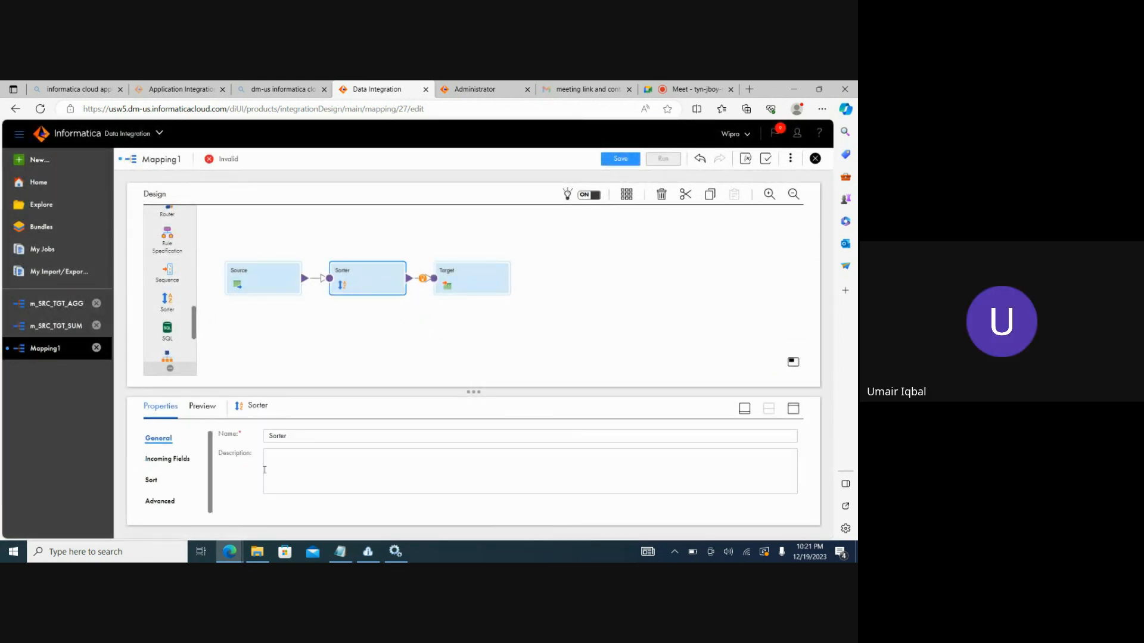
drag(459, 392, 462, 327)
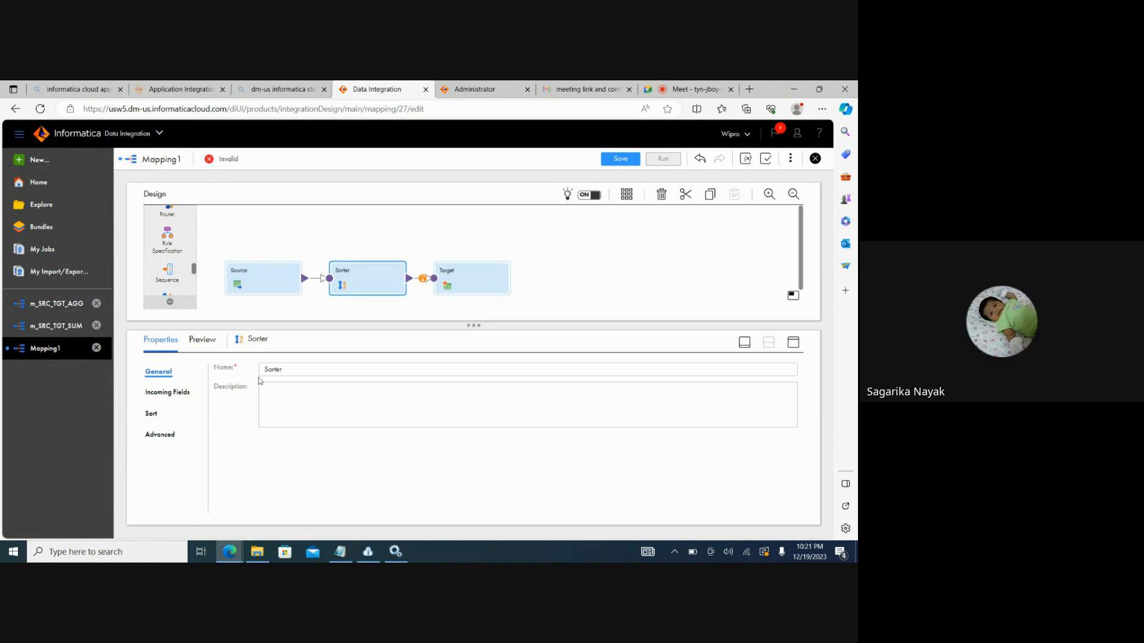
click(168, 393)
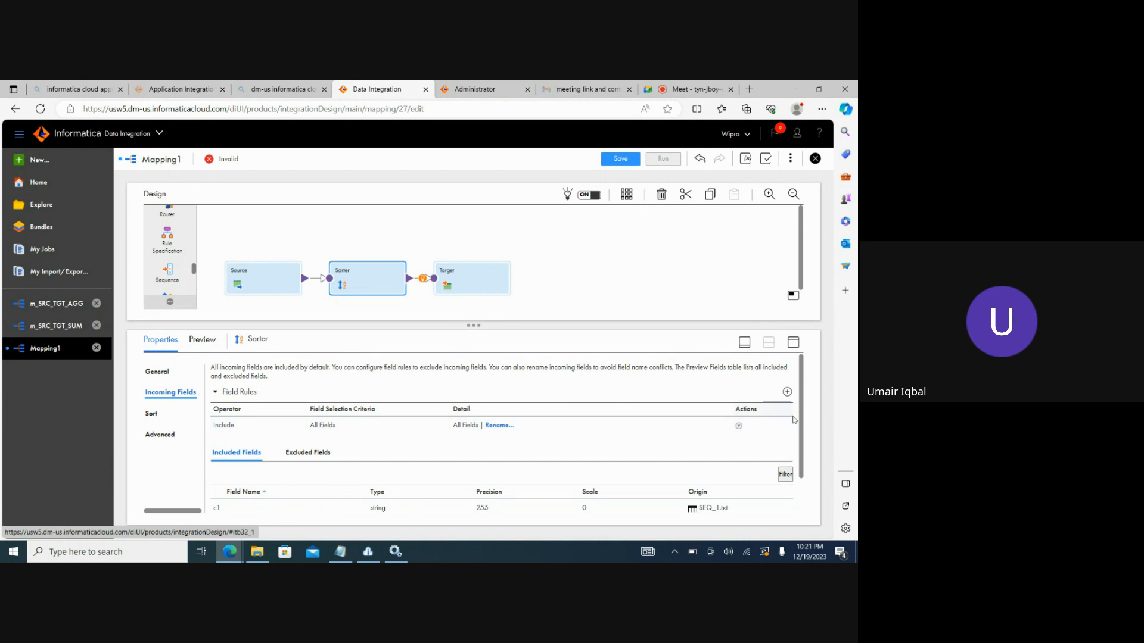
scroll(801, 426, down, 1)
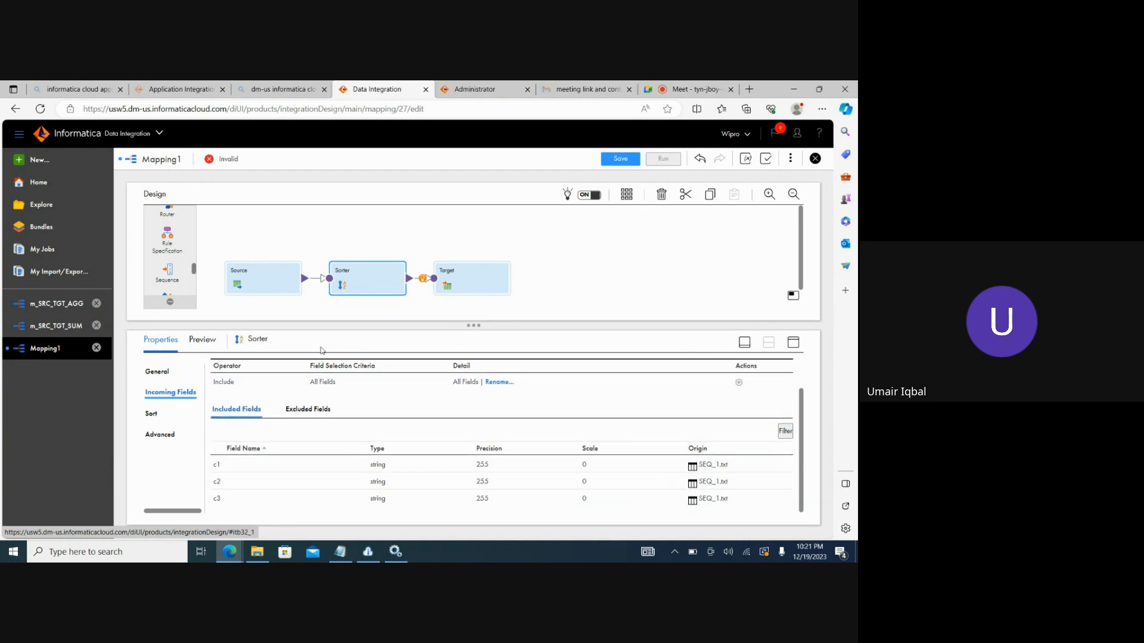
click(151, 414)
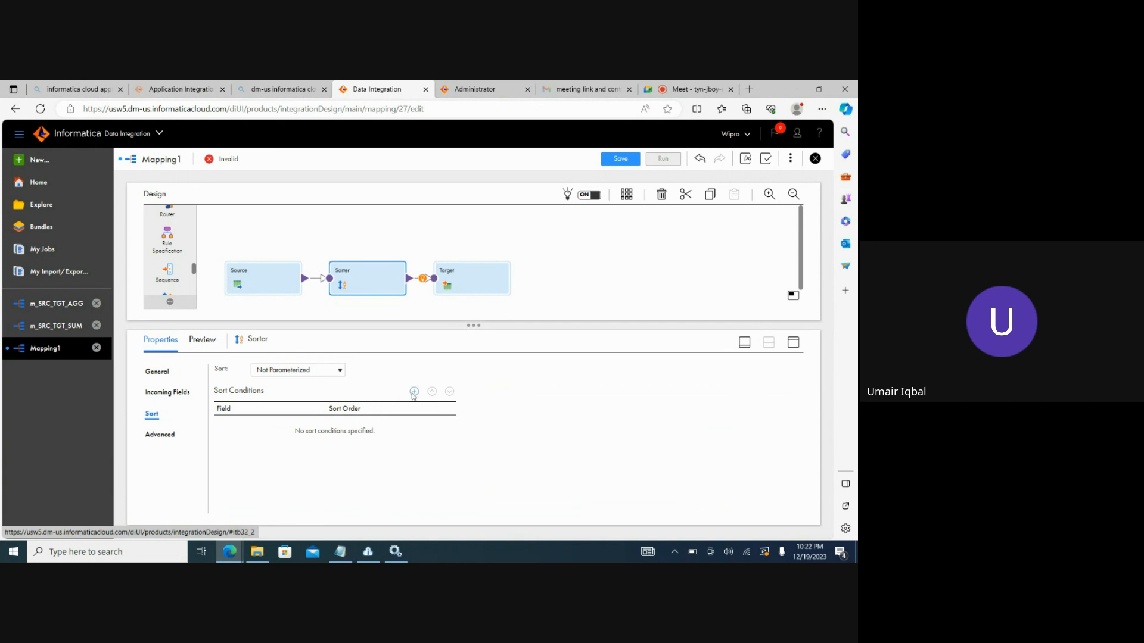
click(414, 392)
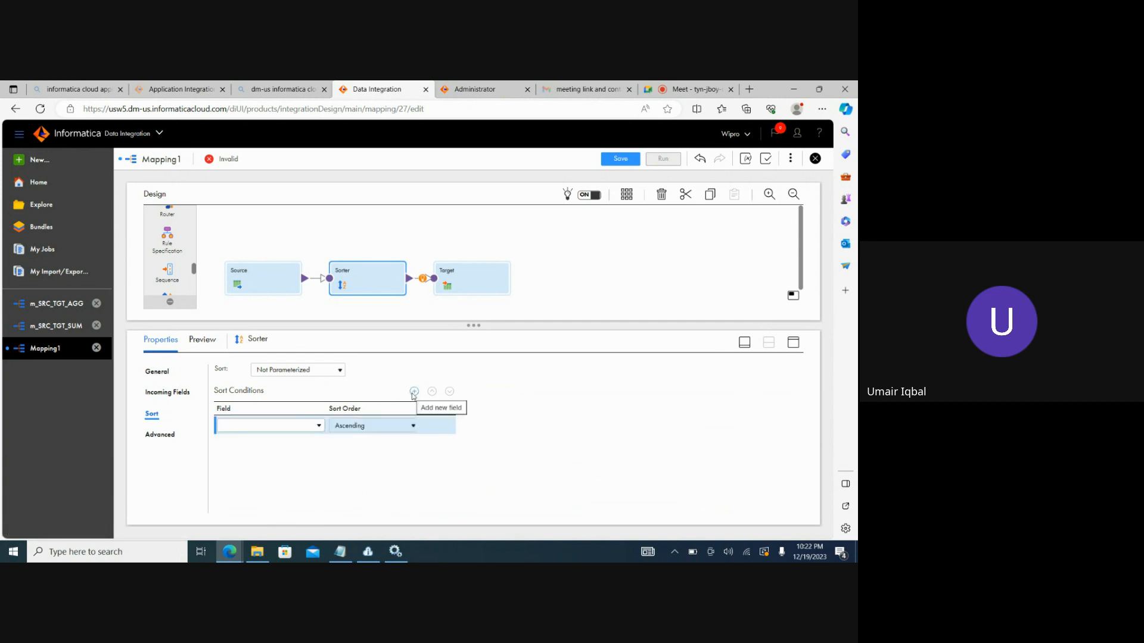
click(320, 426)
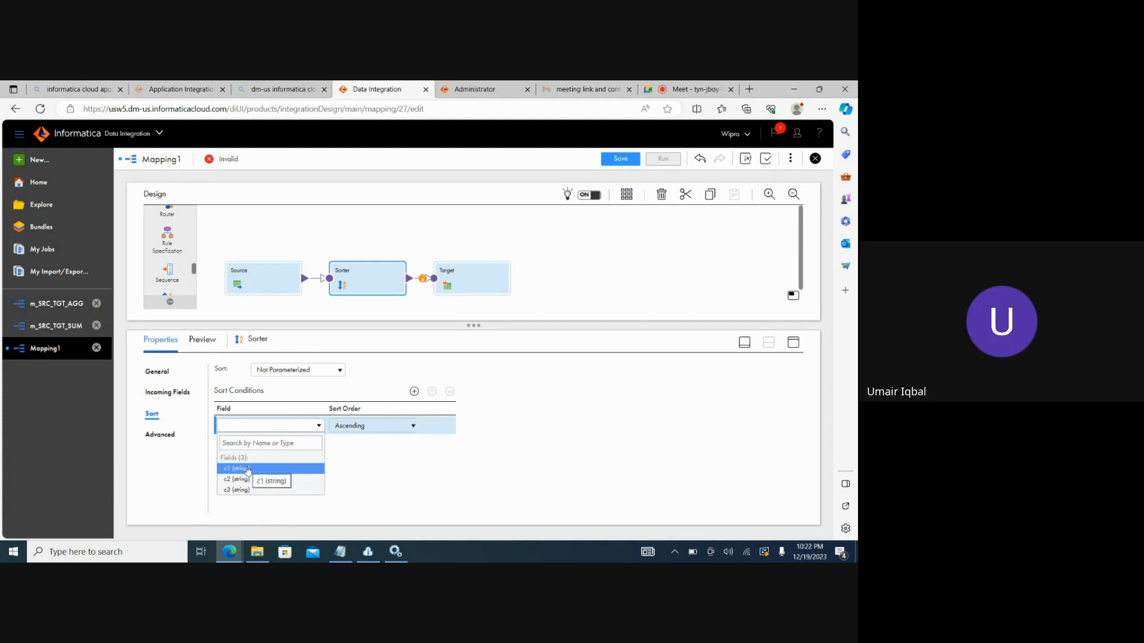
click(248, 470)
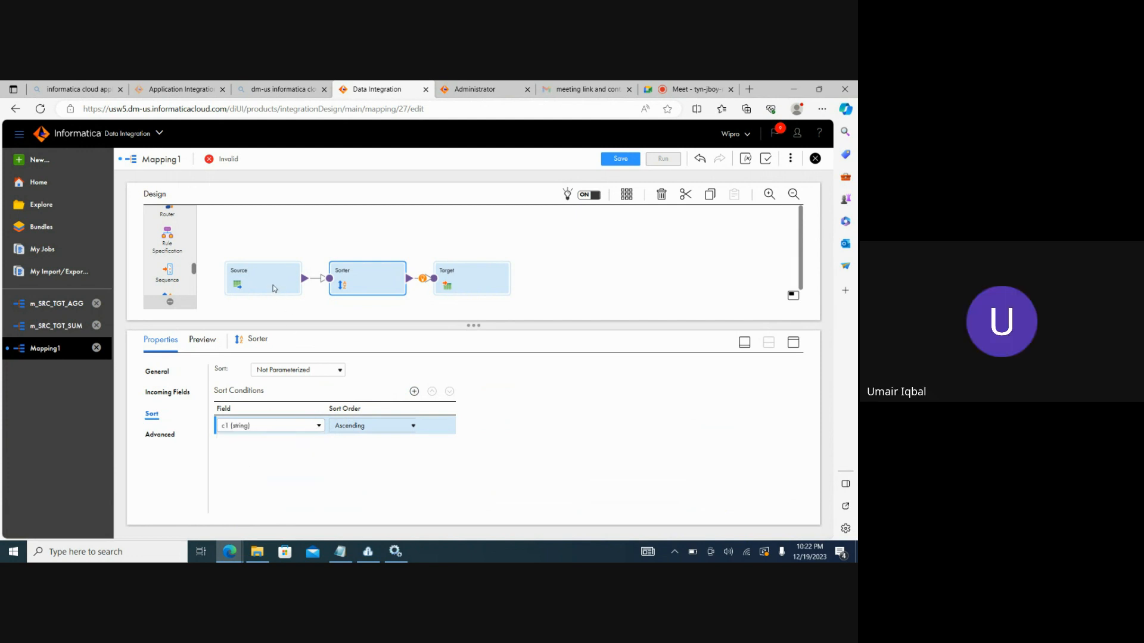
Step: Edit the Source's field metadata and set the native type of c1 and c2 to int
click(272, 287)
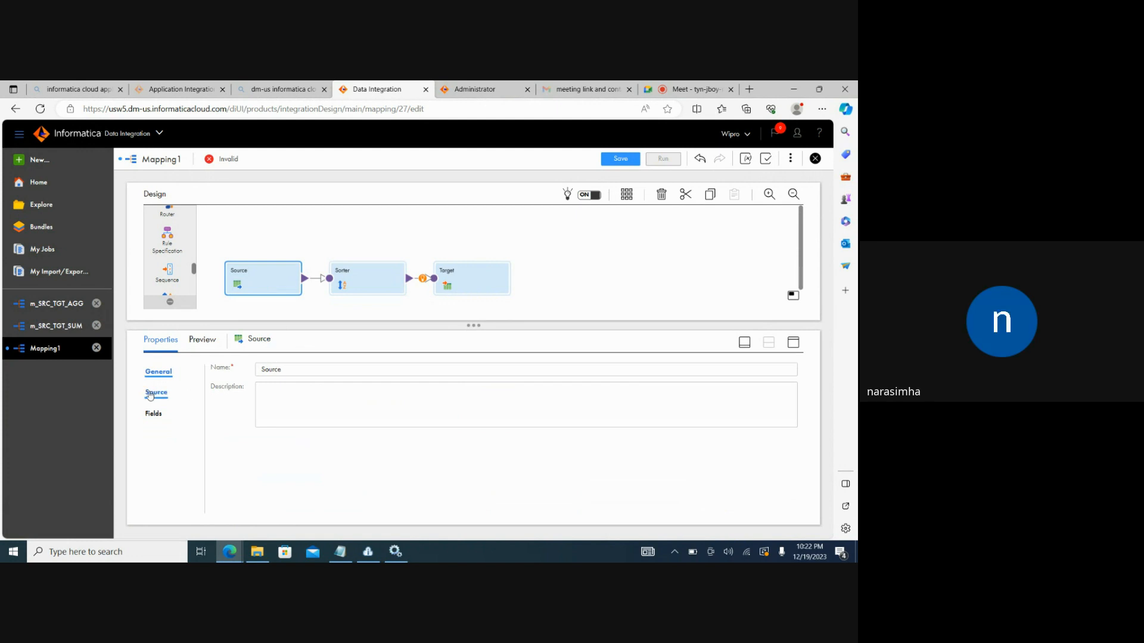
click(150, 394)
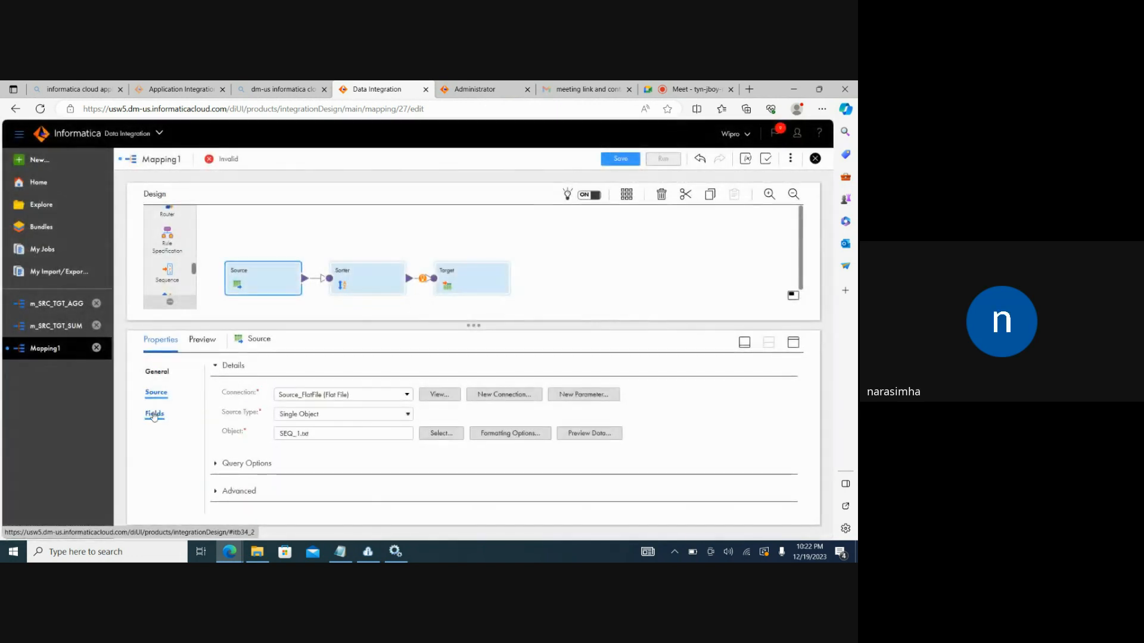
click(154, 413)
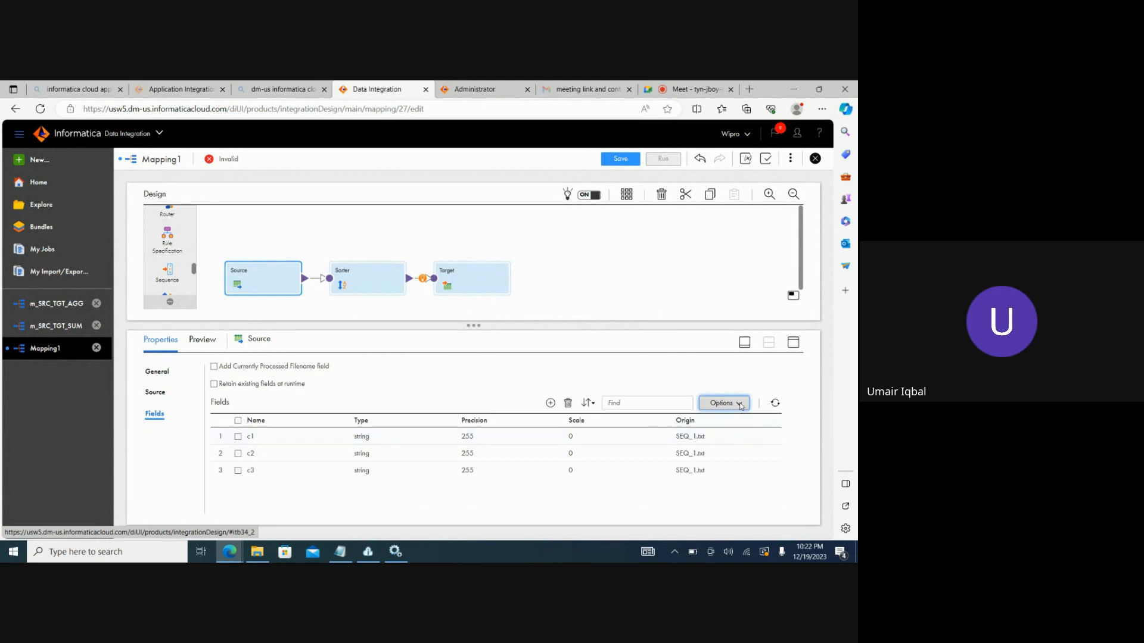
click(741, 405)
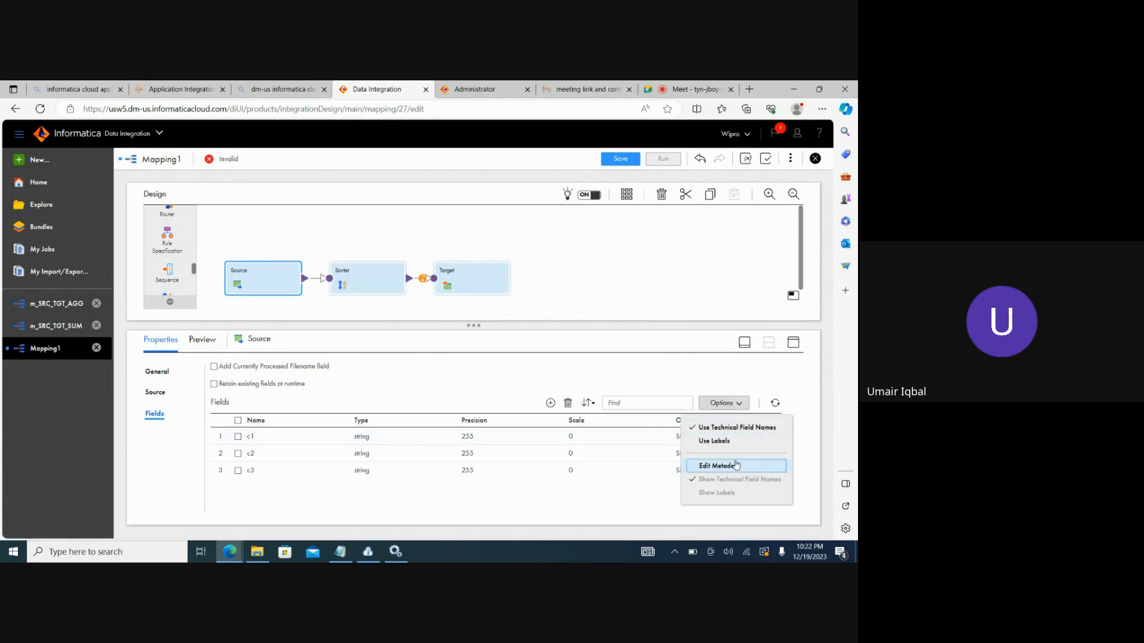
click(736, 465)
click(400, 439)
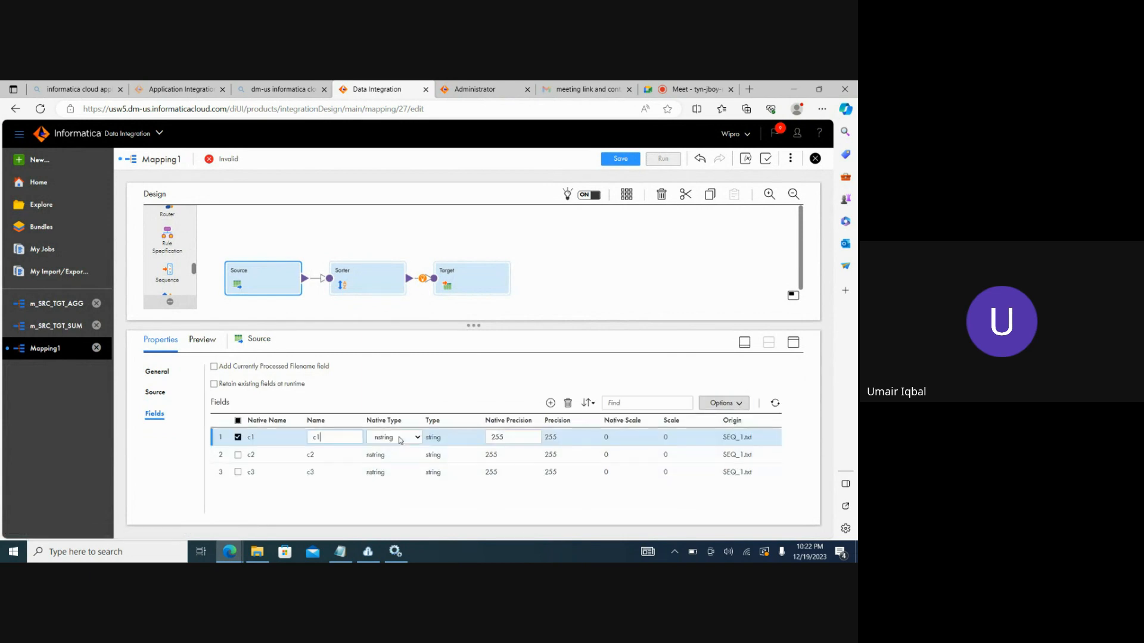
click(417, 438)
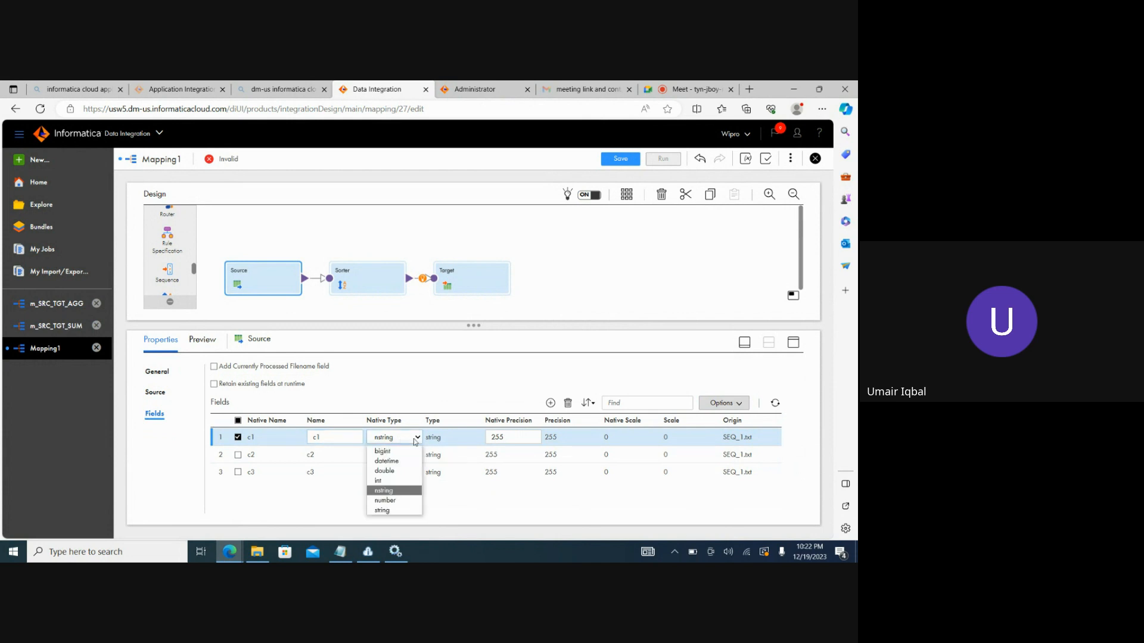
click(383, 481)
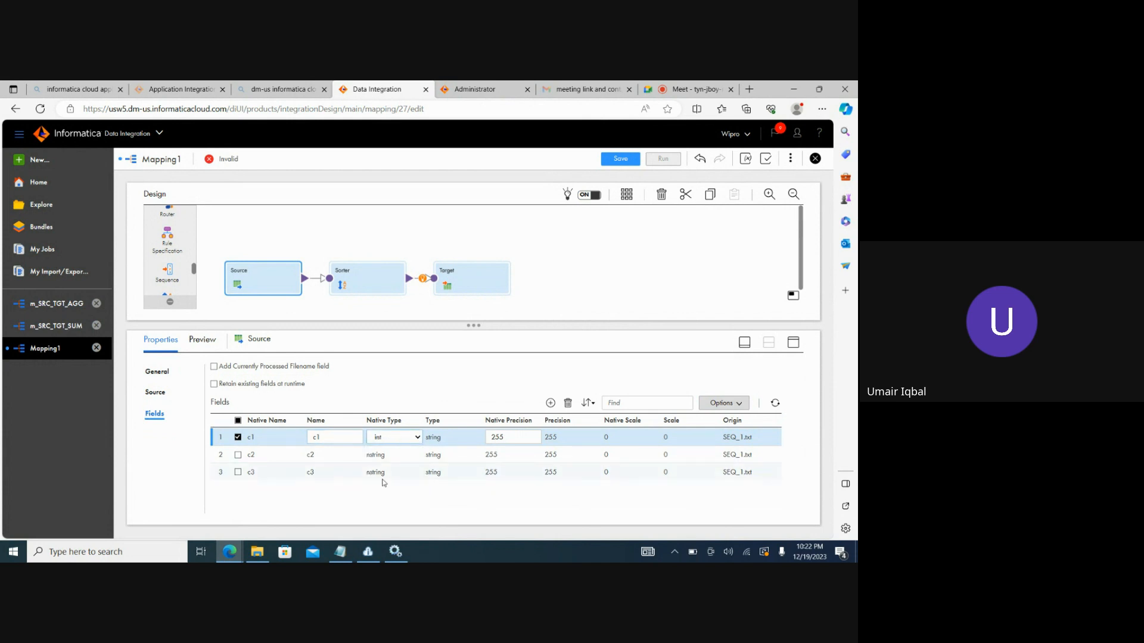
click(417, 455)
click(417, 455)
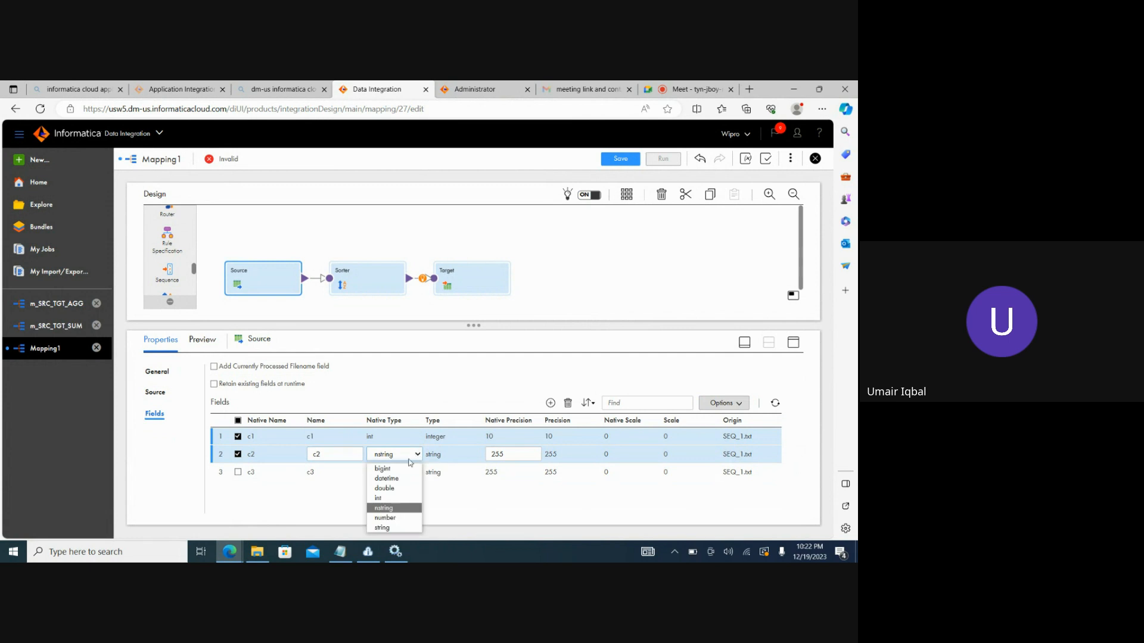
click(384, 498)
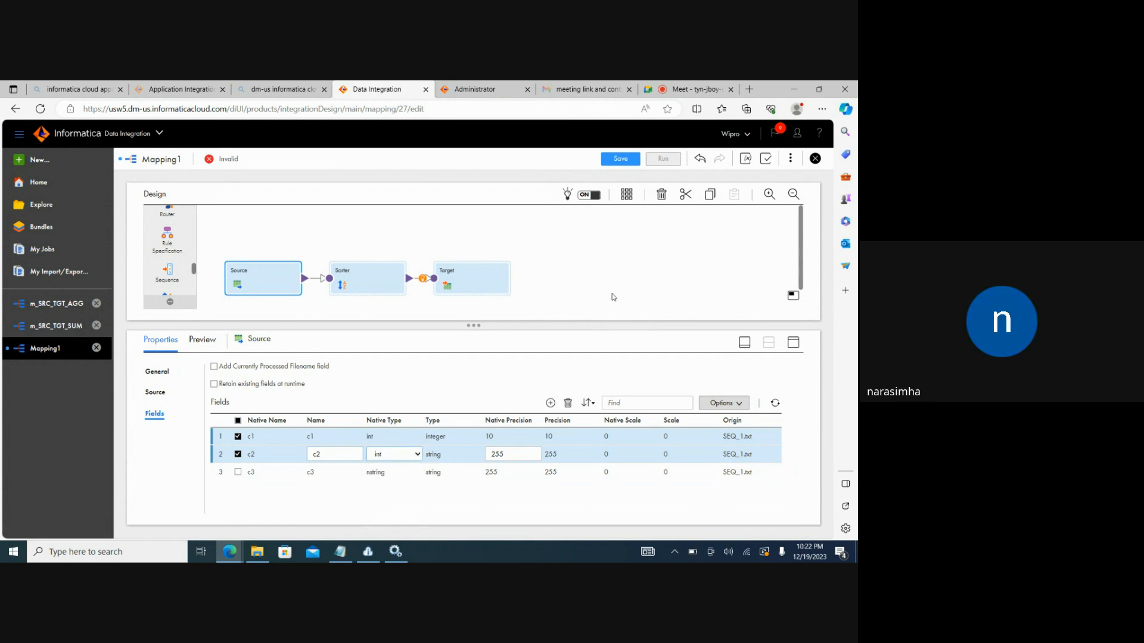
click(614, 297)
Step: Review the Sorter's sort conditions and its advanced settings
click(343, 274)
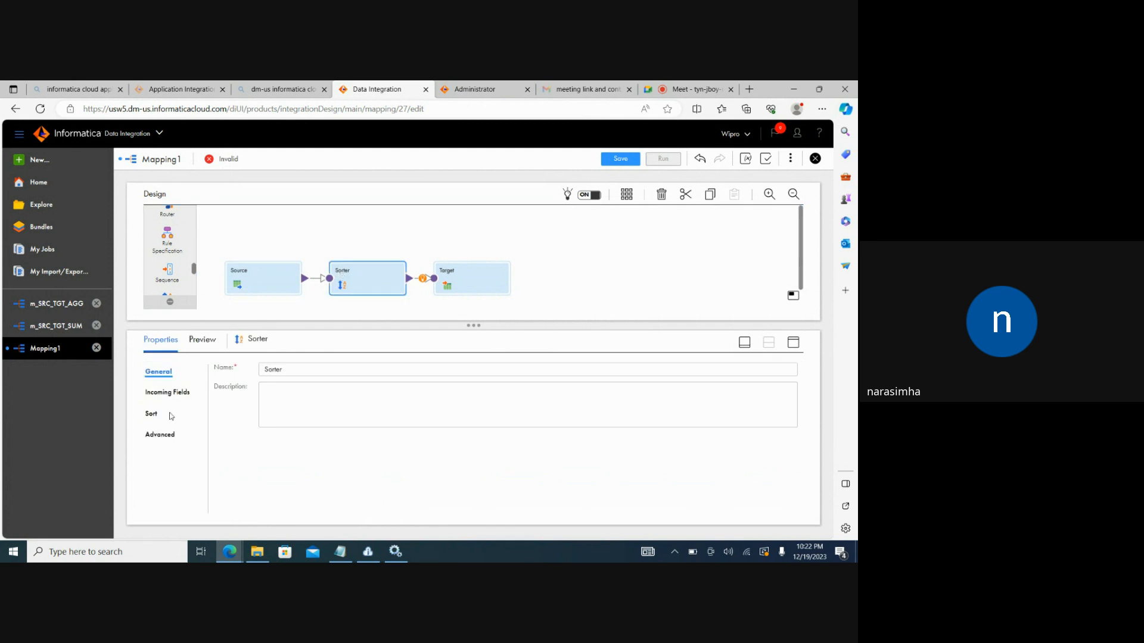
click(152, 417)
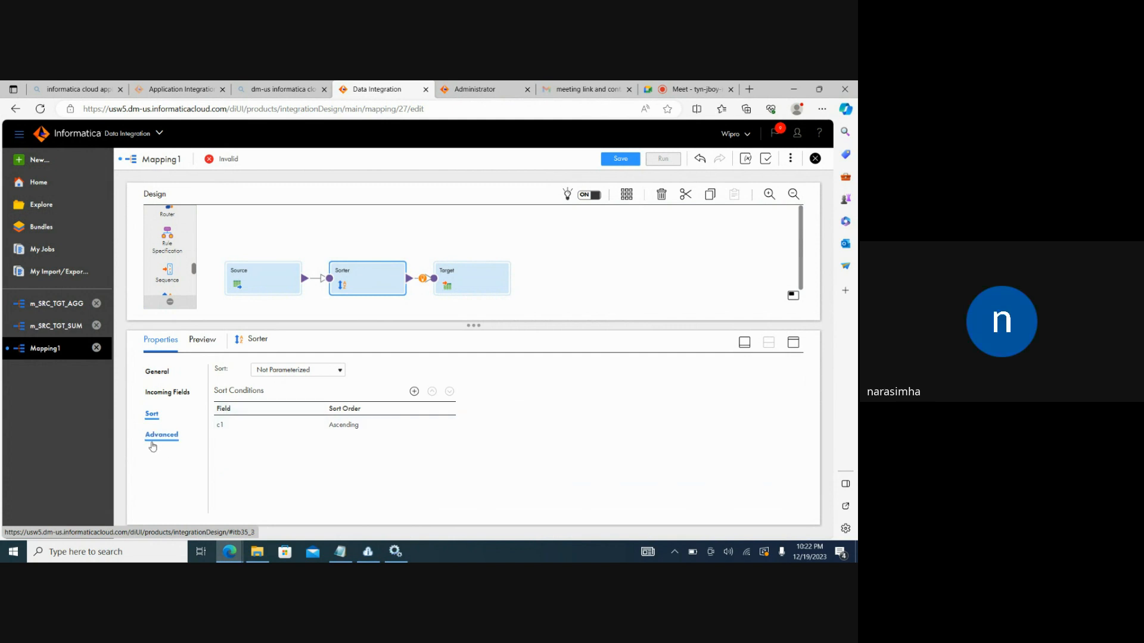
click(160, 436)
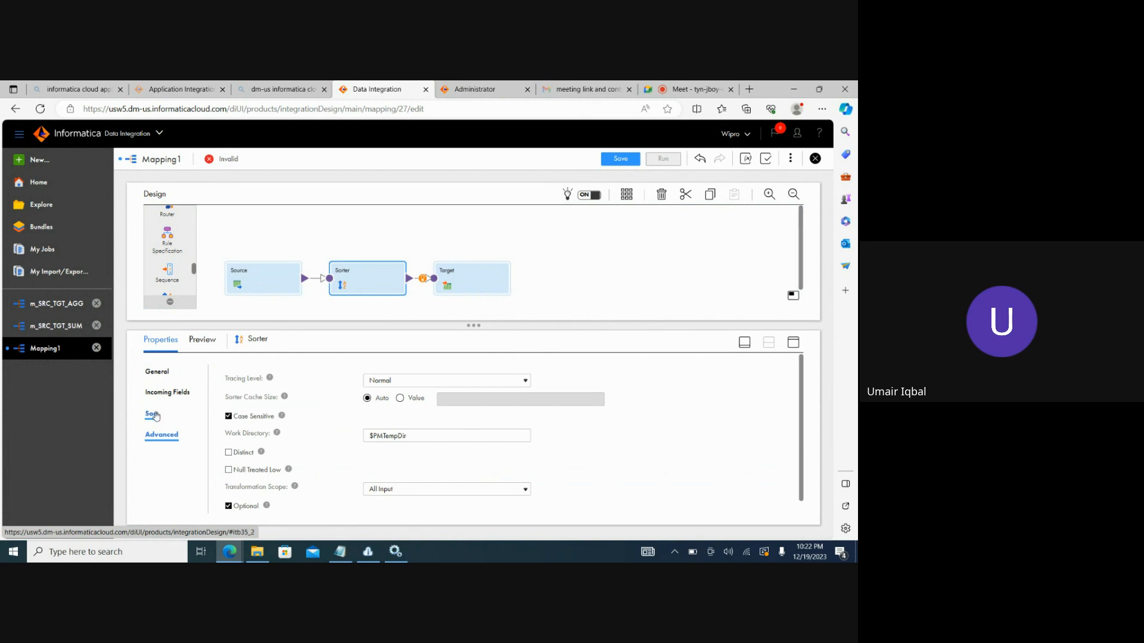
Step: Move the Target farther away from the Sorter on the canvas and view its field mapping
click(473, 272)
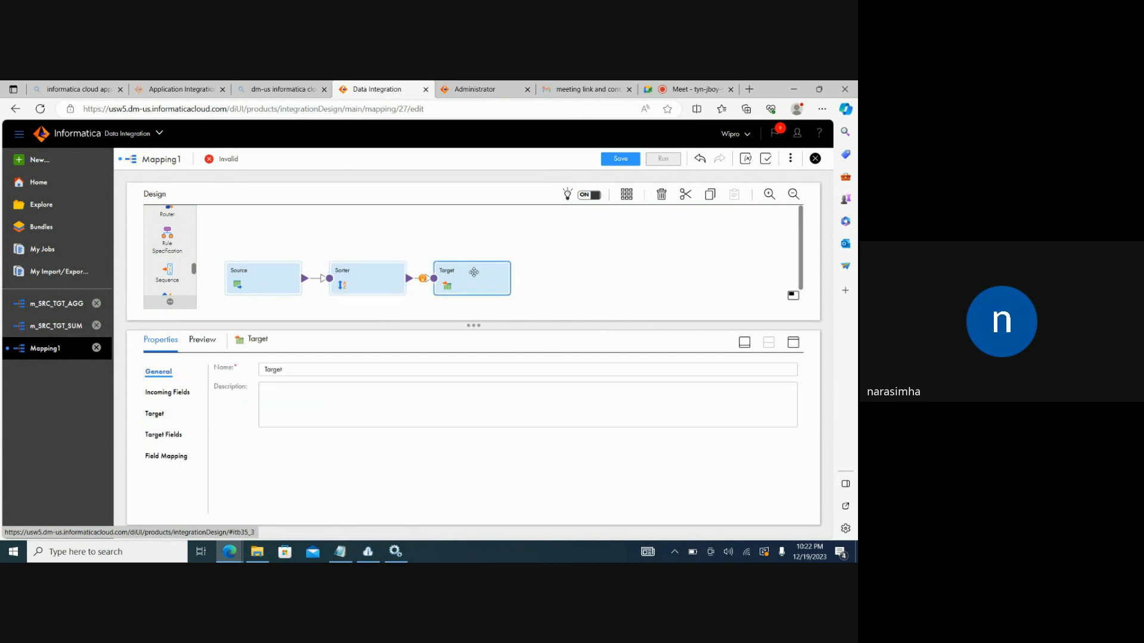
drag(473, 272, 624, 276)
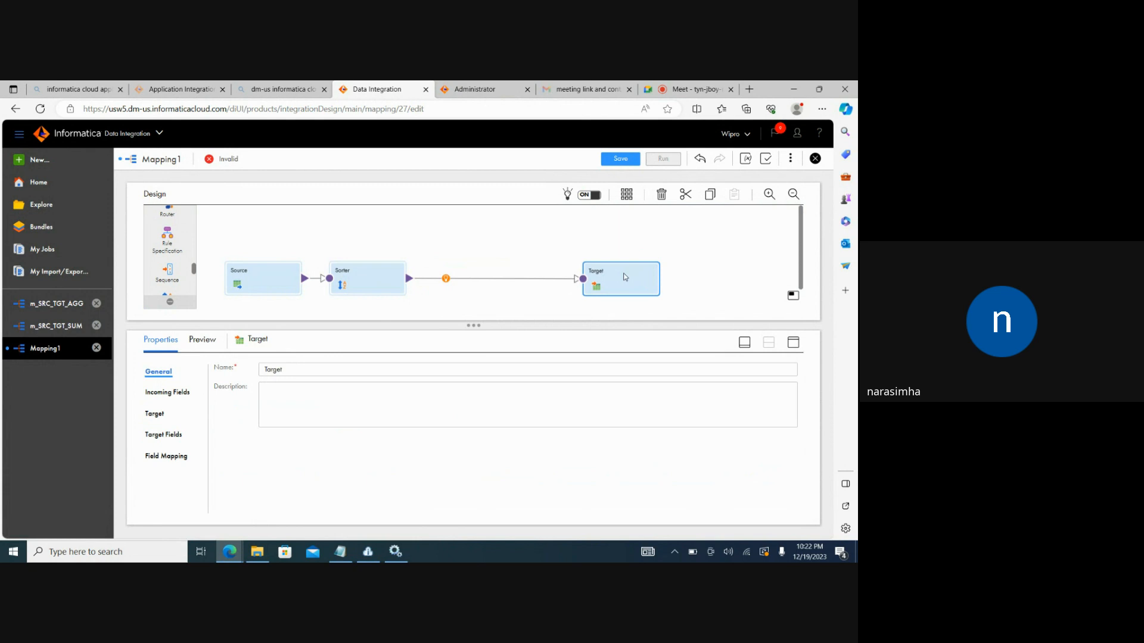
click(173, 456)
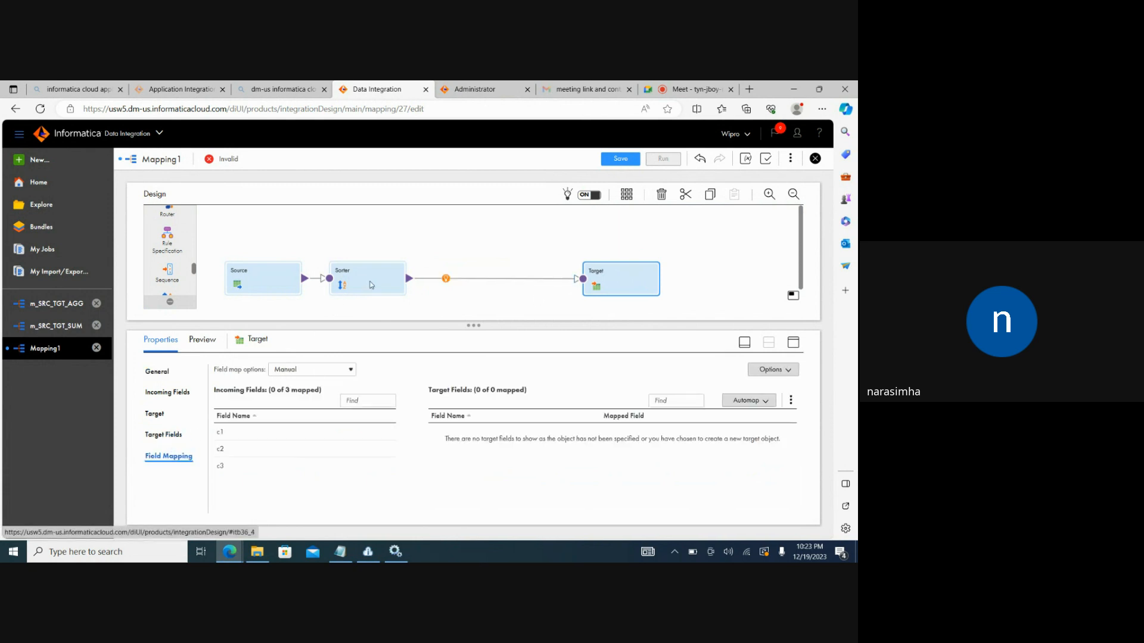
Step: Enable the Distinct option in the Sorter's advanced settings and disable it again
click(372, 284)
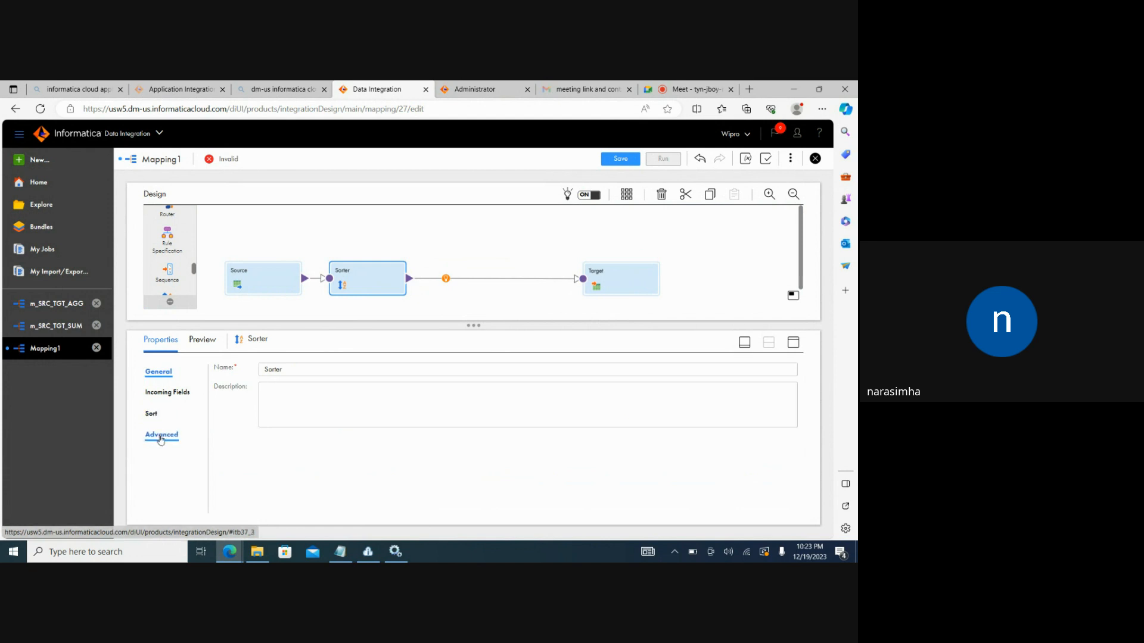
click(162, 436)
click(228, 453)
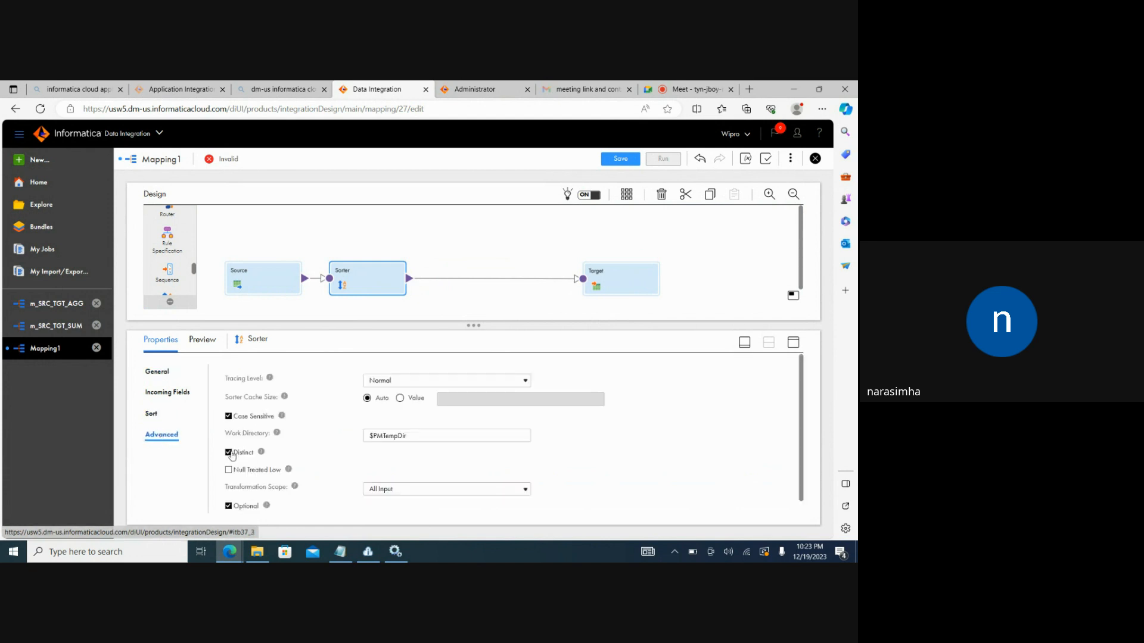
click(228, 453)
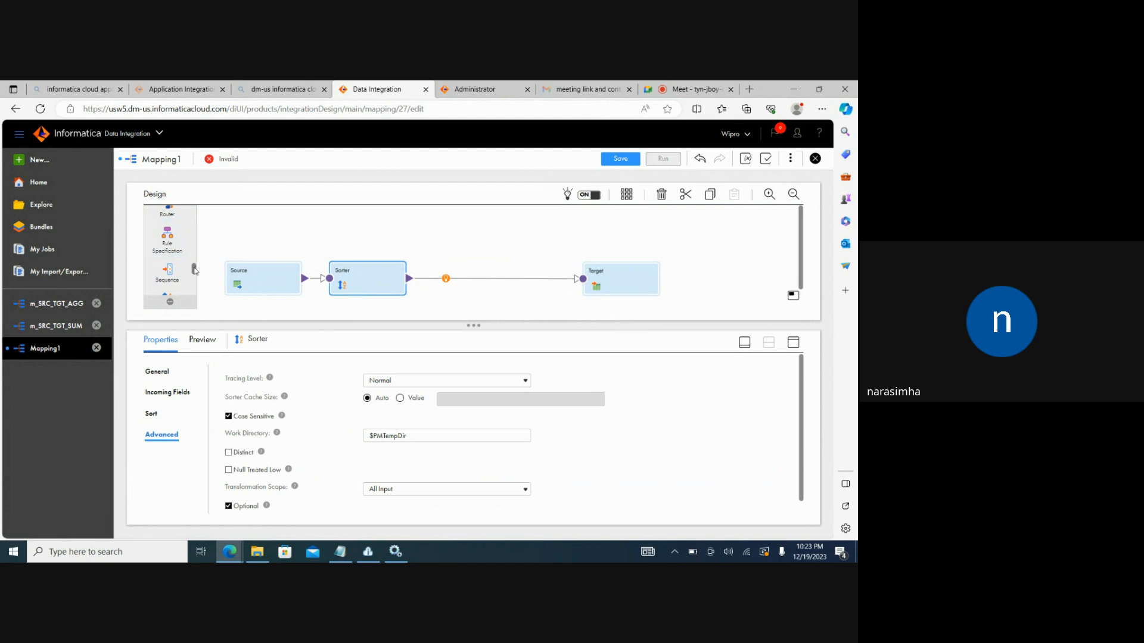
Step: Insert an Aggregator transformation on the link between the Sorter and the Target
drag(194, 270, 195, 209)
scroll(167, 262, down, 2)
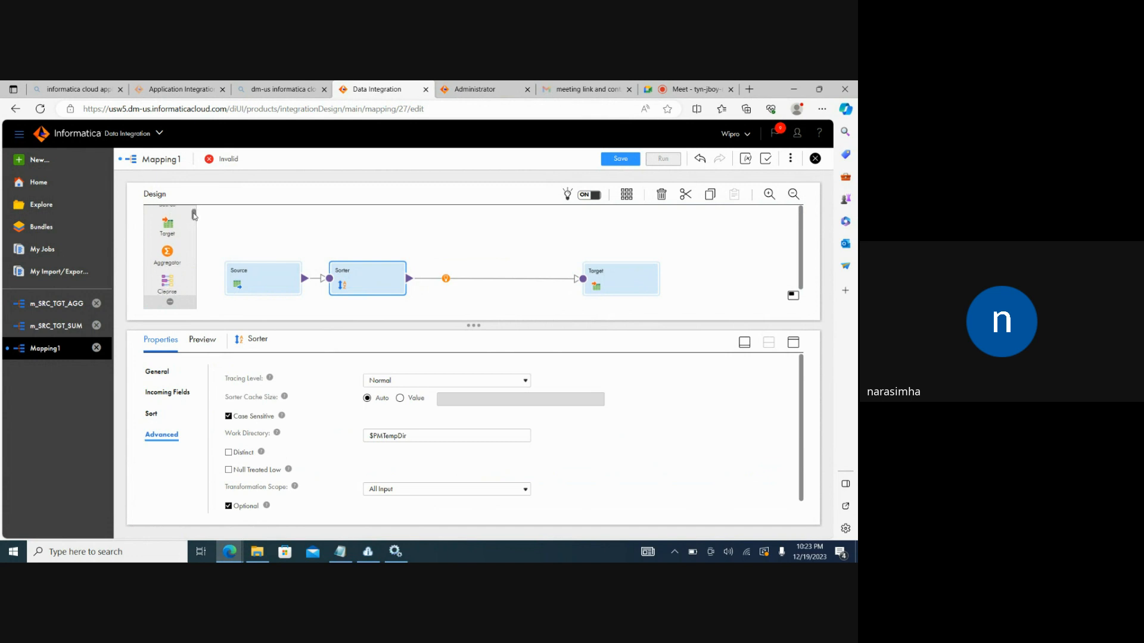
drag(165, 262, 444, 274)
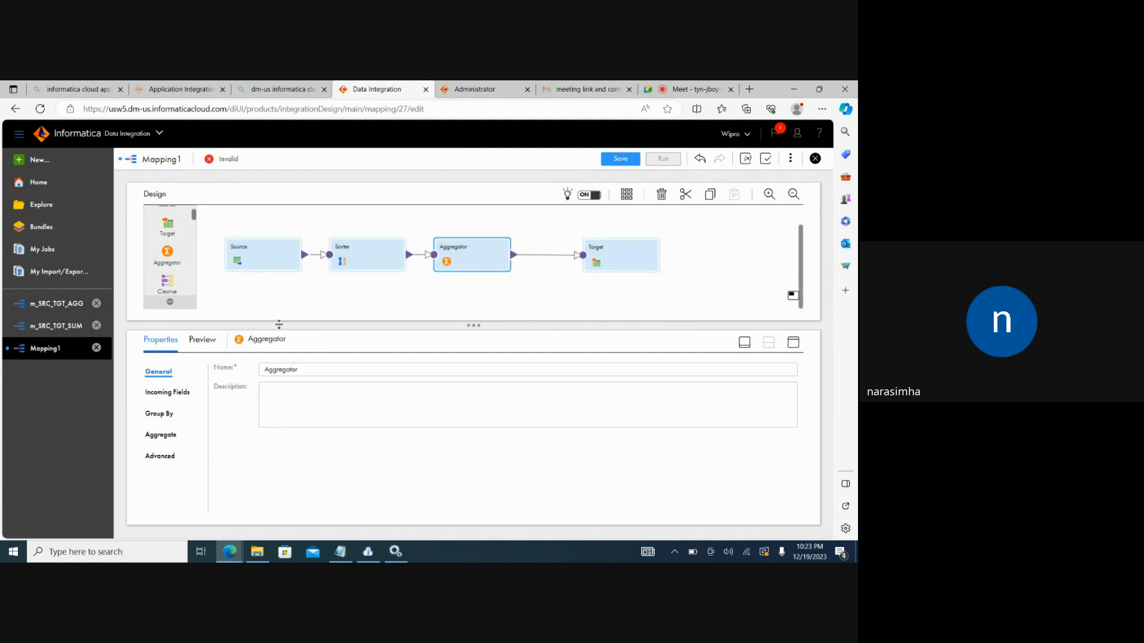
Step: Check the Aggregator's incoming fields and add c1 as its group-by field
click(176, 392)
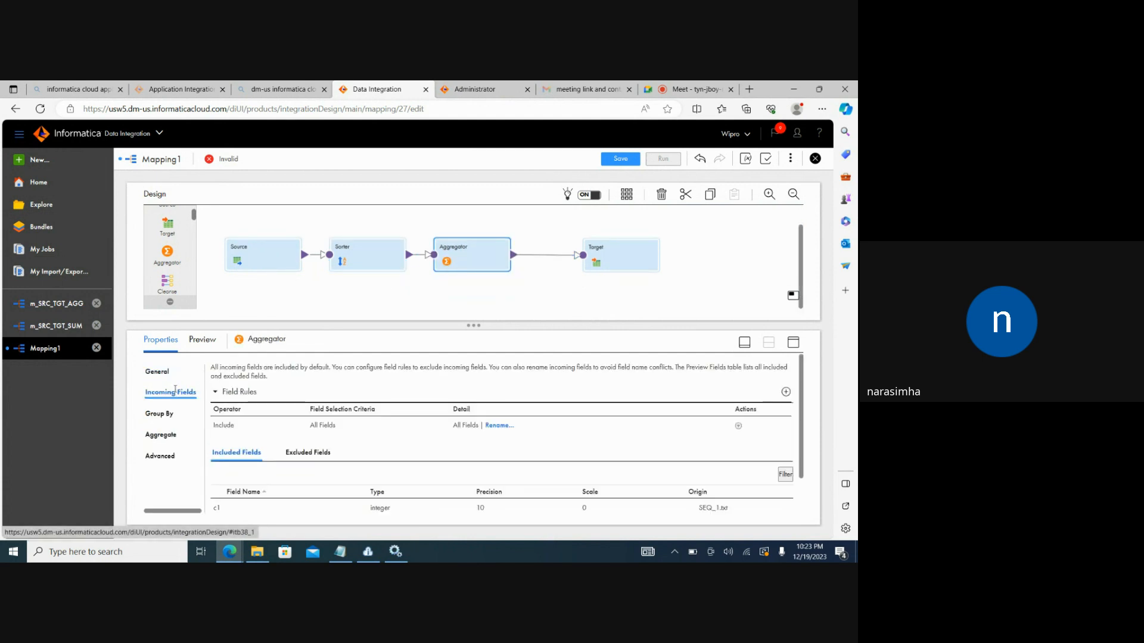
click(160, 414)
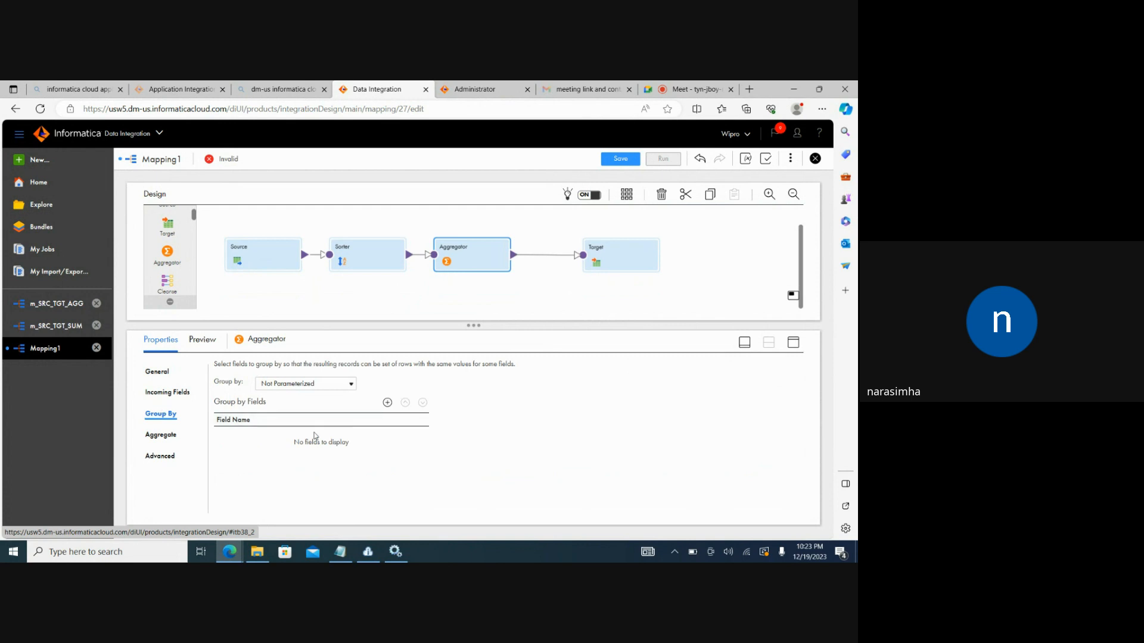
click(387, 403)
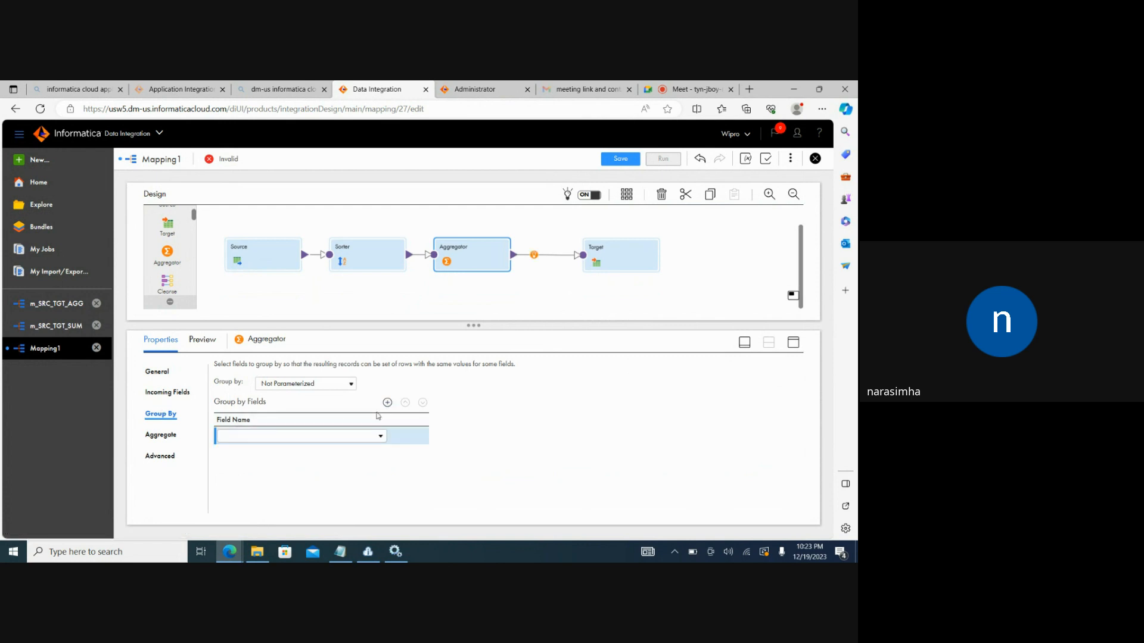
click(380, 436)
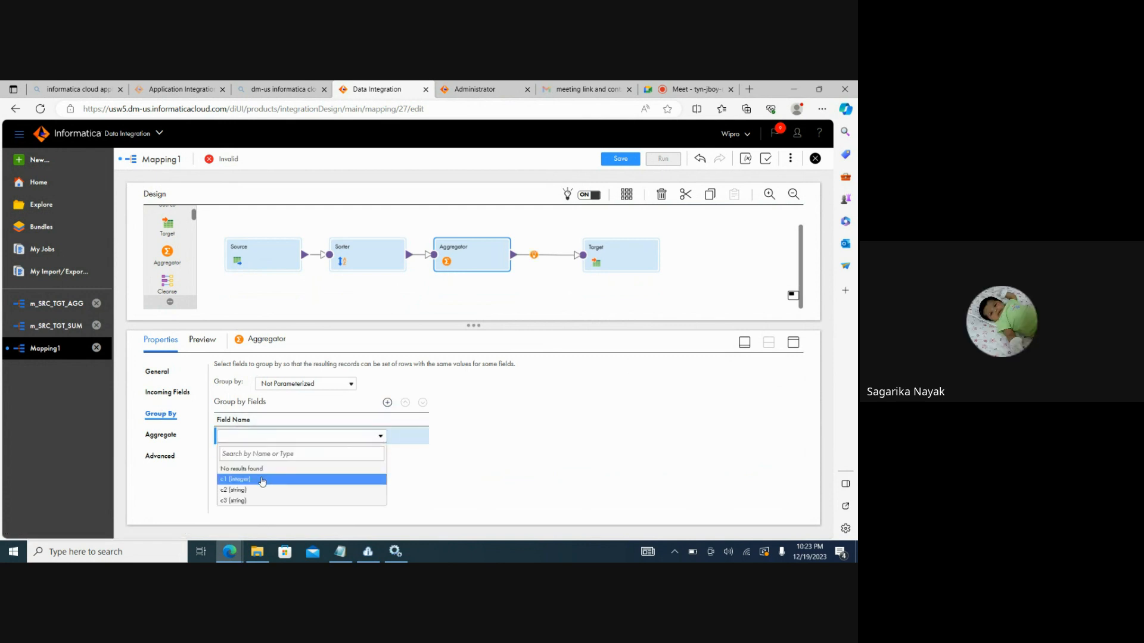
click(286, 480)
Step: Add an integer output field named Sum_result to the Aggregator's aggregate fields
click(162, 435)
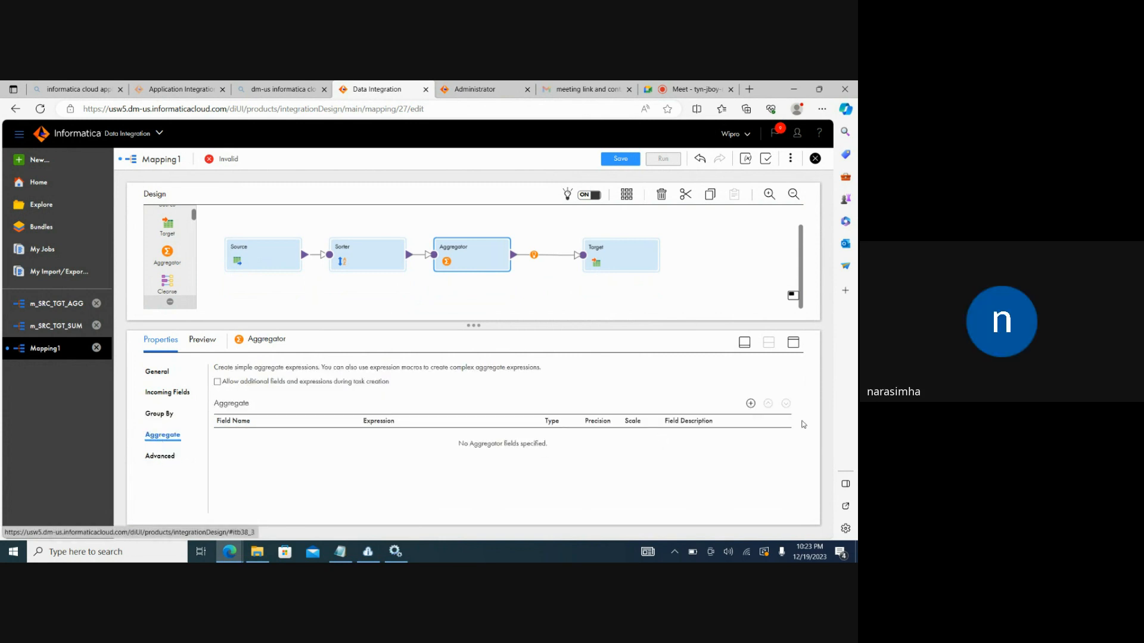
click(750, 405)
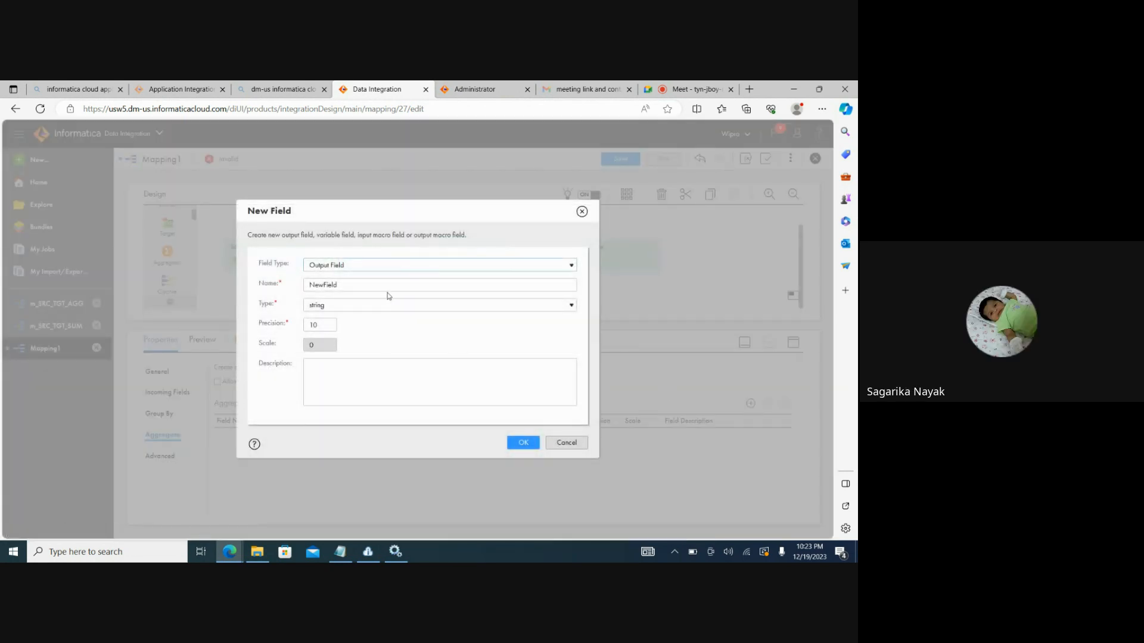
key(BackSpace)
key(BackSpace)
key(BackSpace)
key(BackSpace)
key(BackSpace)
key(BackSpace)
key(BackSpace)
text(Sum_result)
click(348, 305)
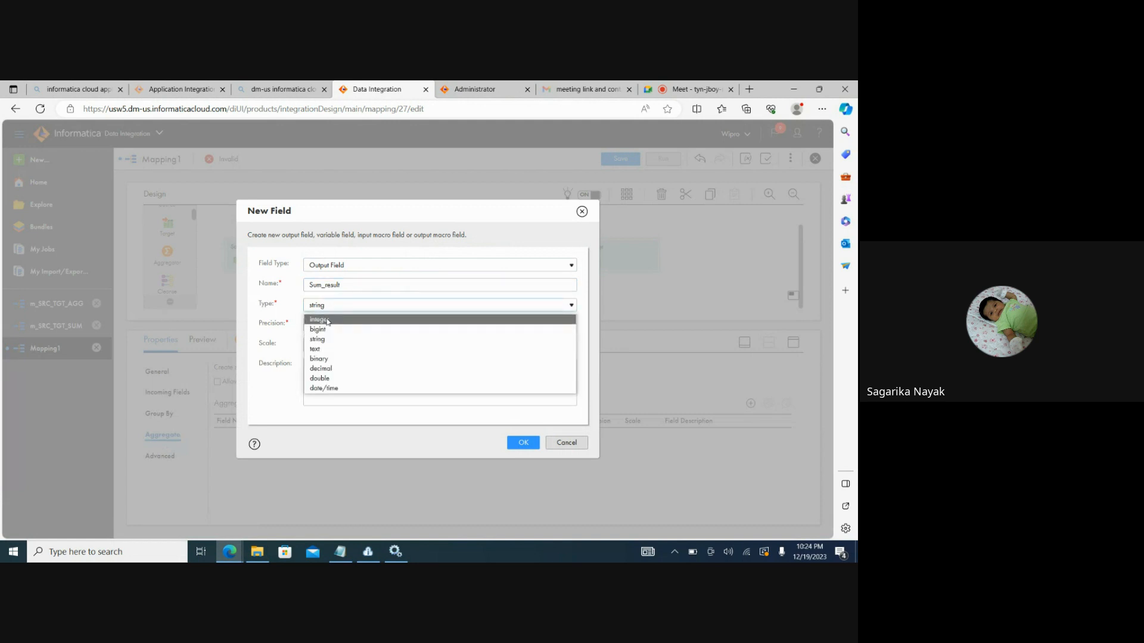
click(324, 320)
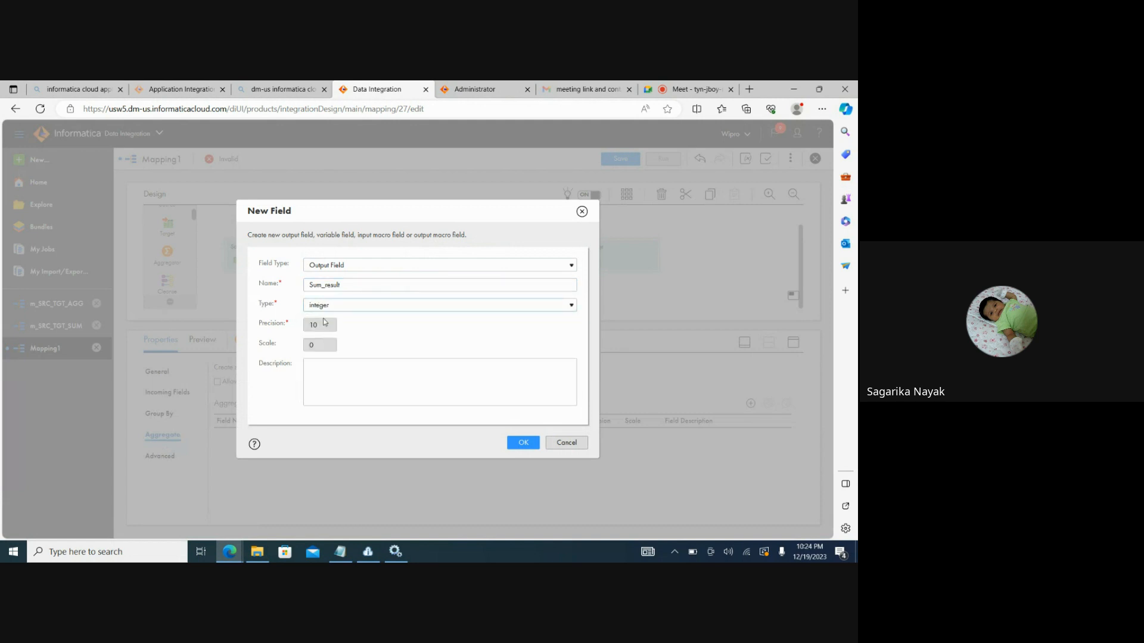
click(522, 443)
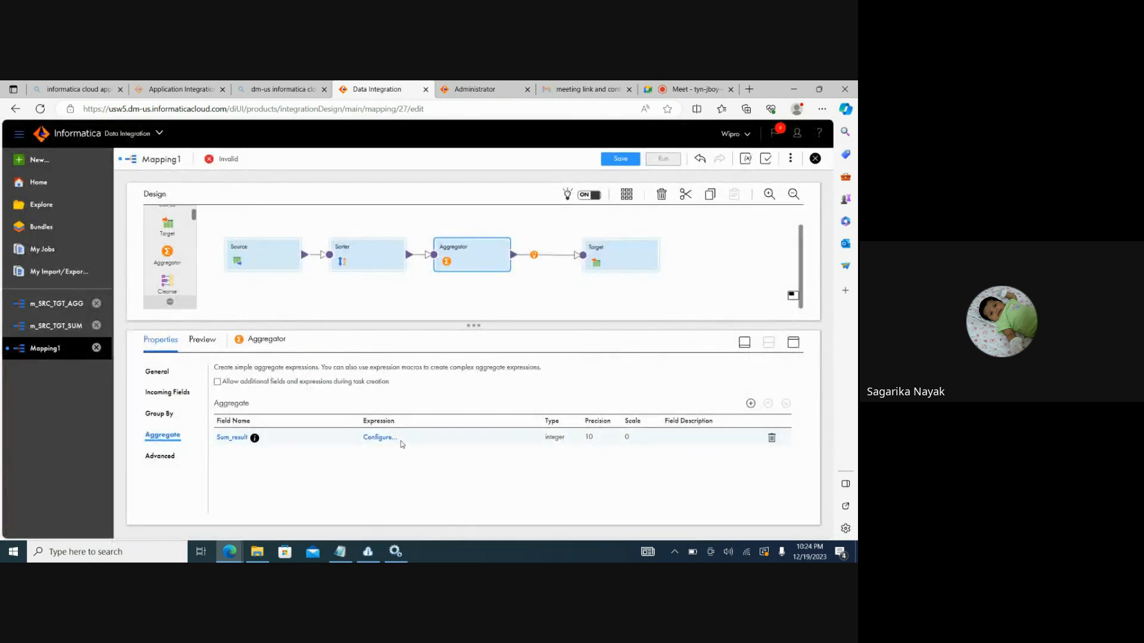
Step: Try sum(c2) as the expression for Sum_result, validate it and discard it
click(381, 438)
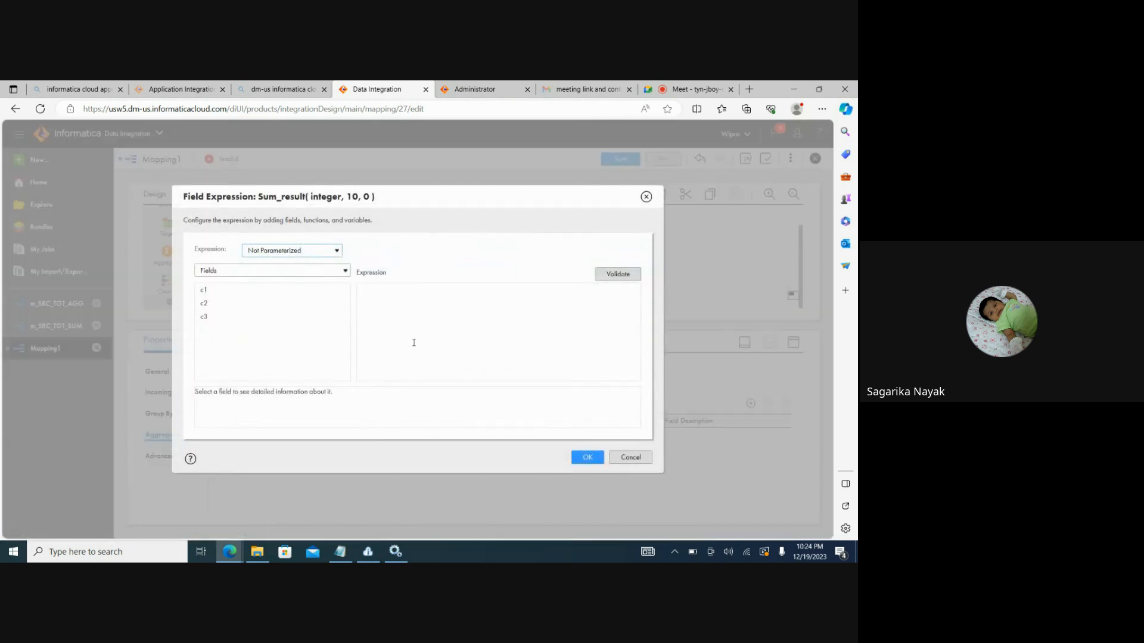
text(sum(c2)
click(617, 274)
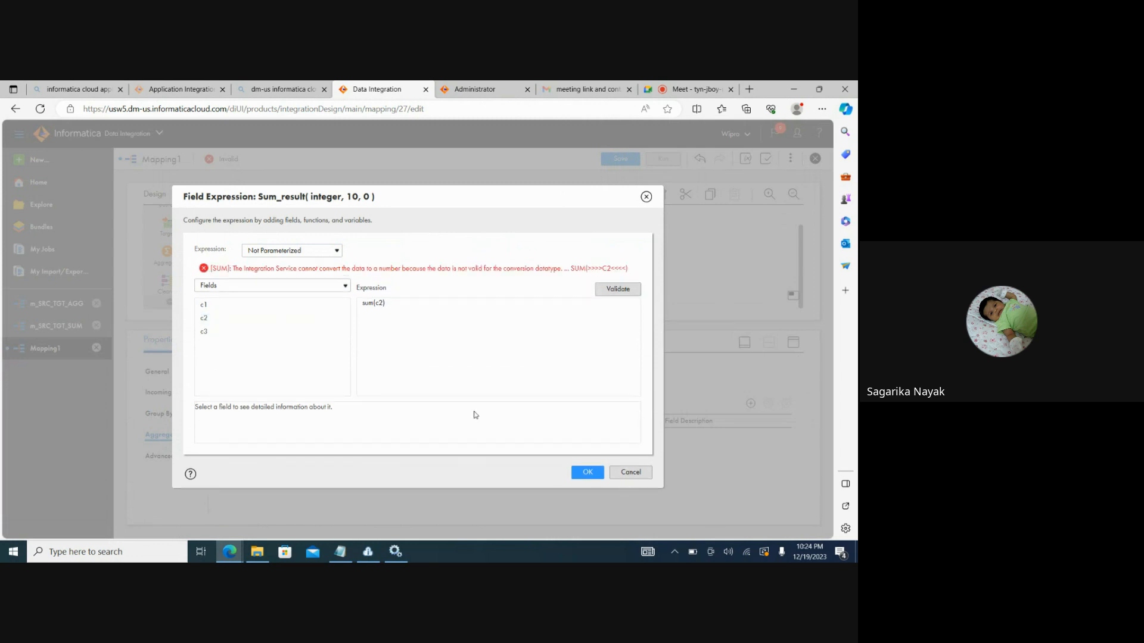
click(632, 473)
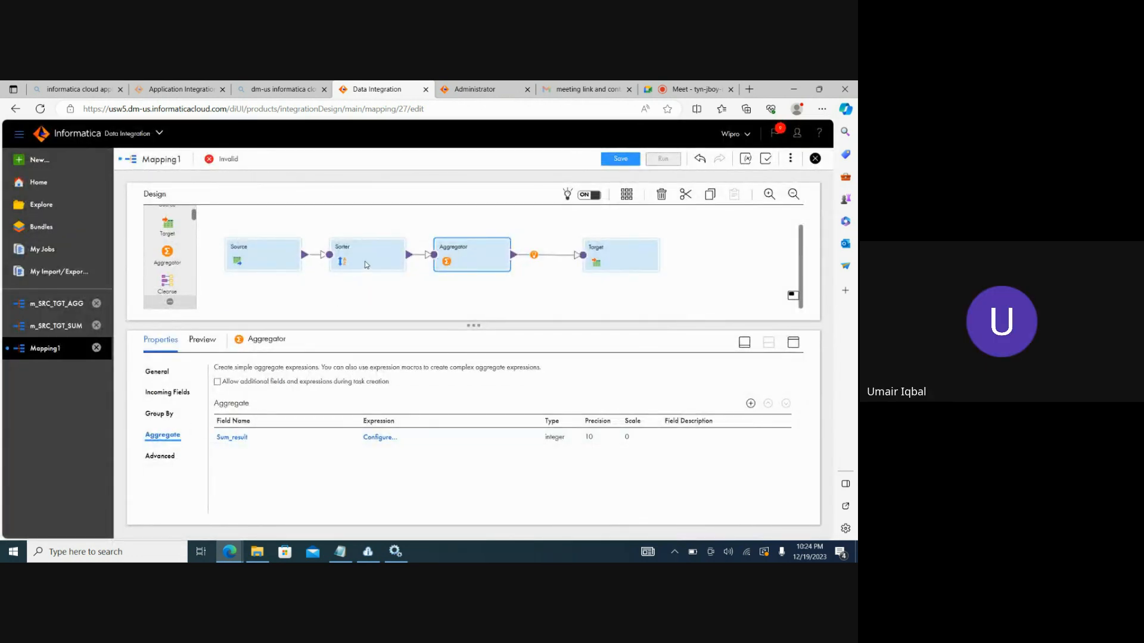
Step: Check the data types of the Sorter's incoming fields and of the Source's fields
click(400, 269)
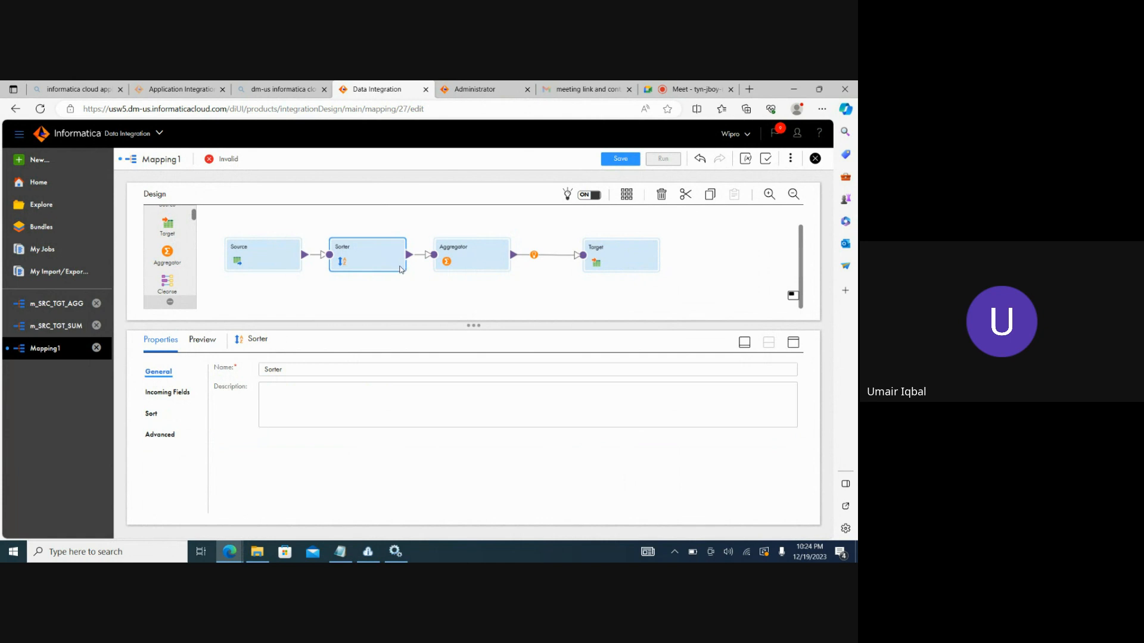
click(183, 393)
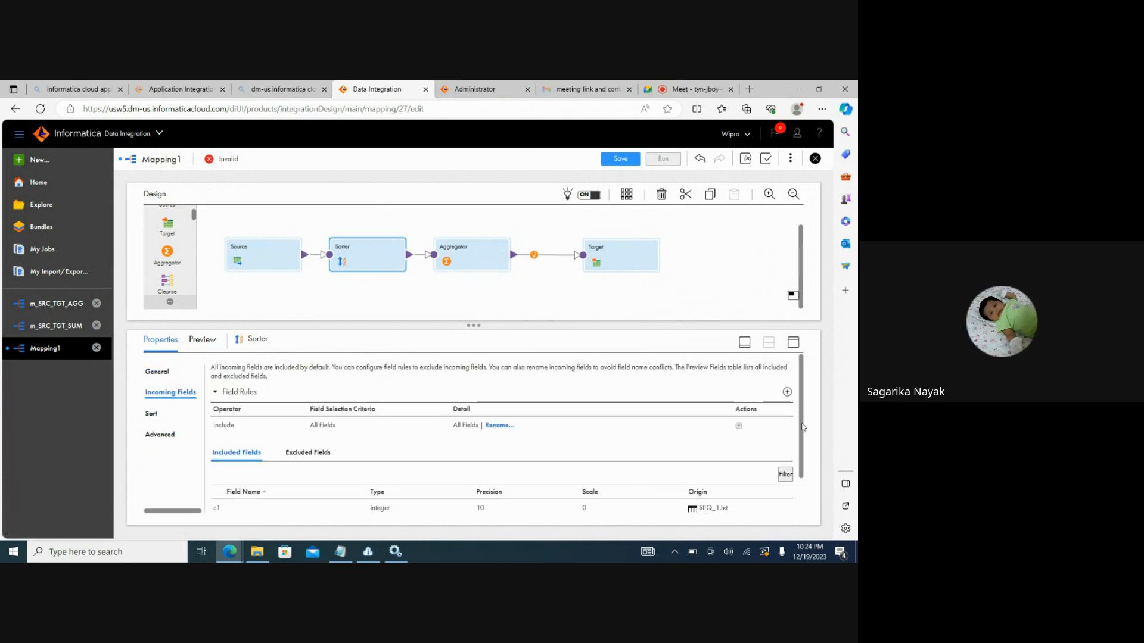
scroll(763, 458, down, 1)
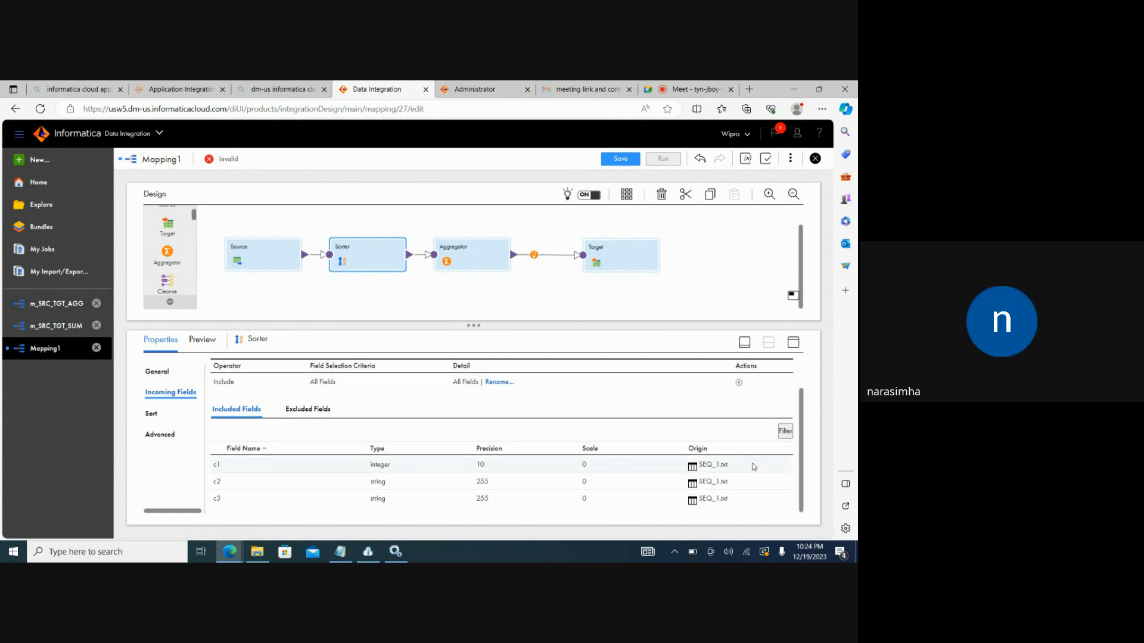
click(246, 247)
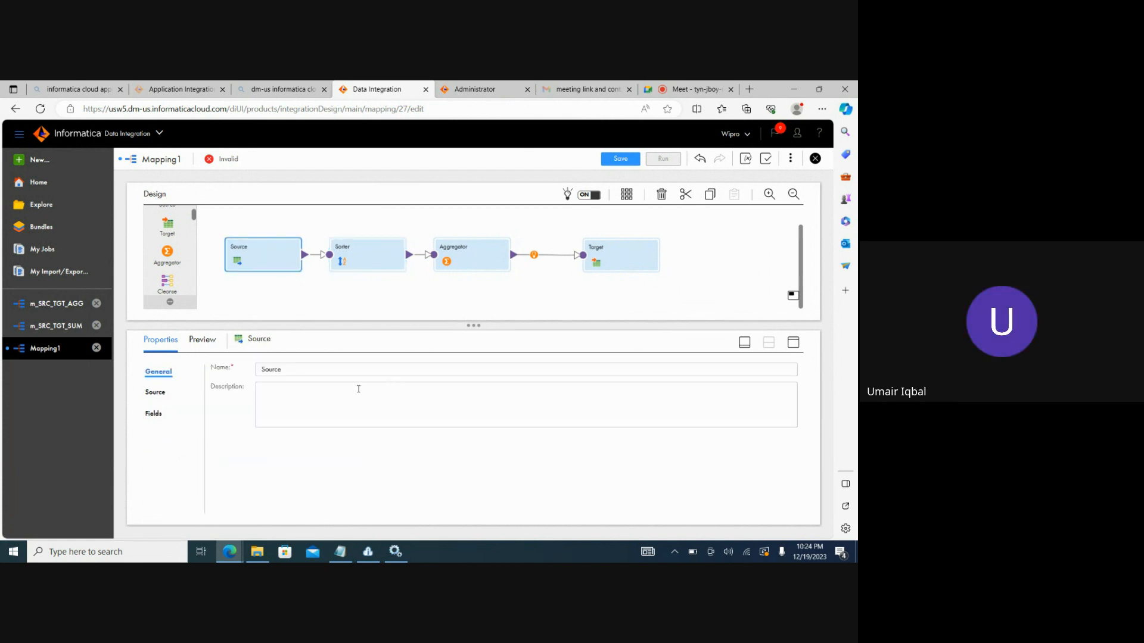
click(154, 393)
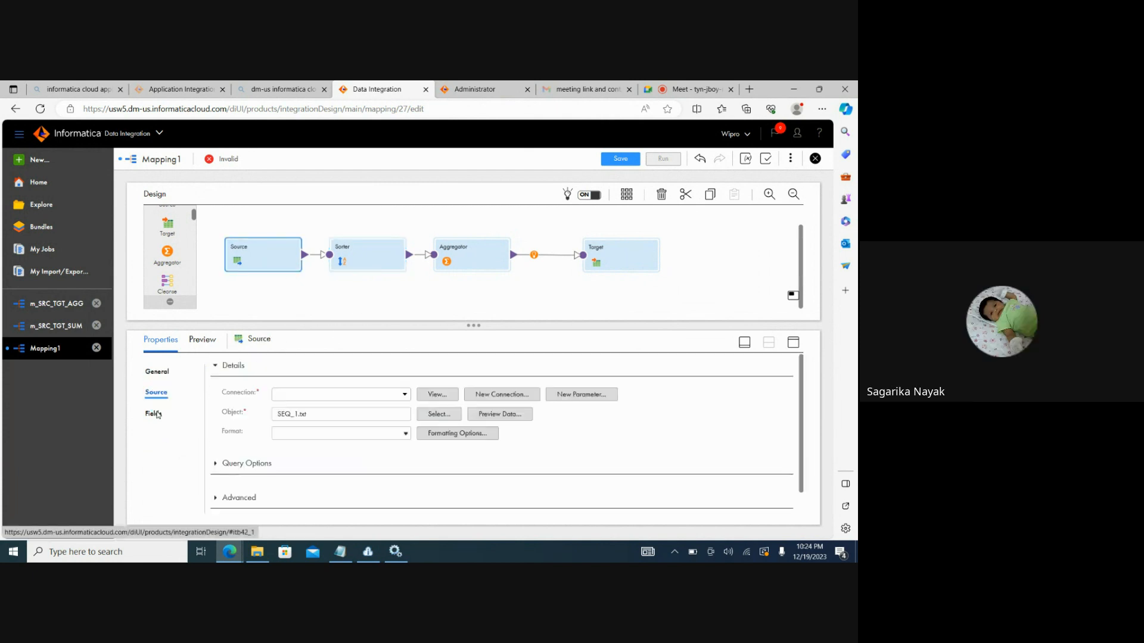
click(155, 412)
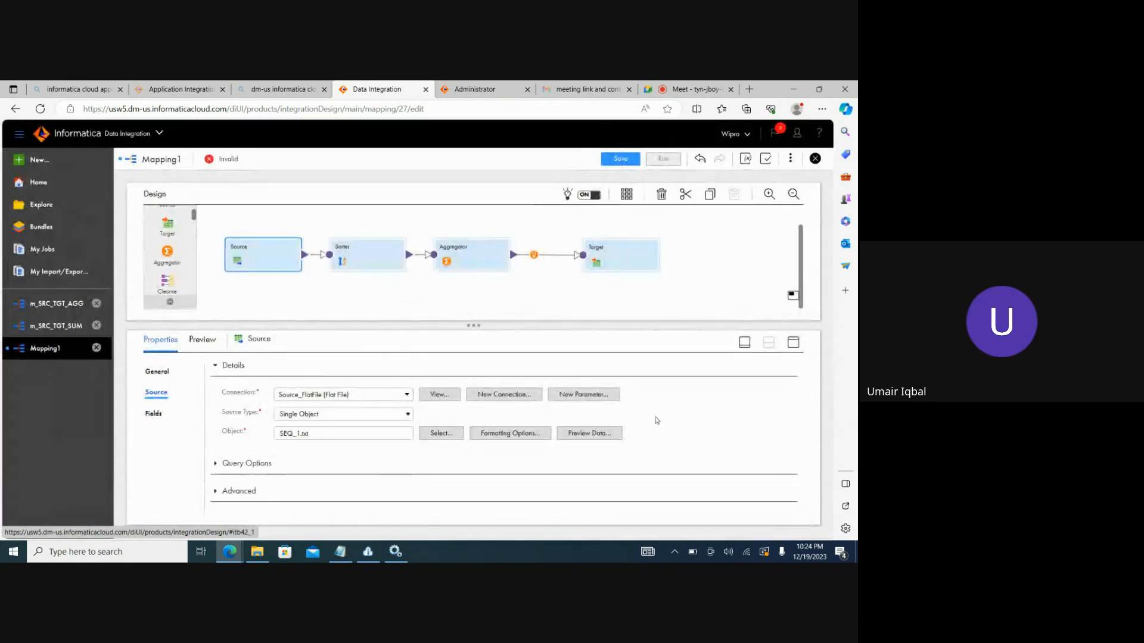
click(155, 413)
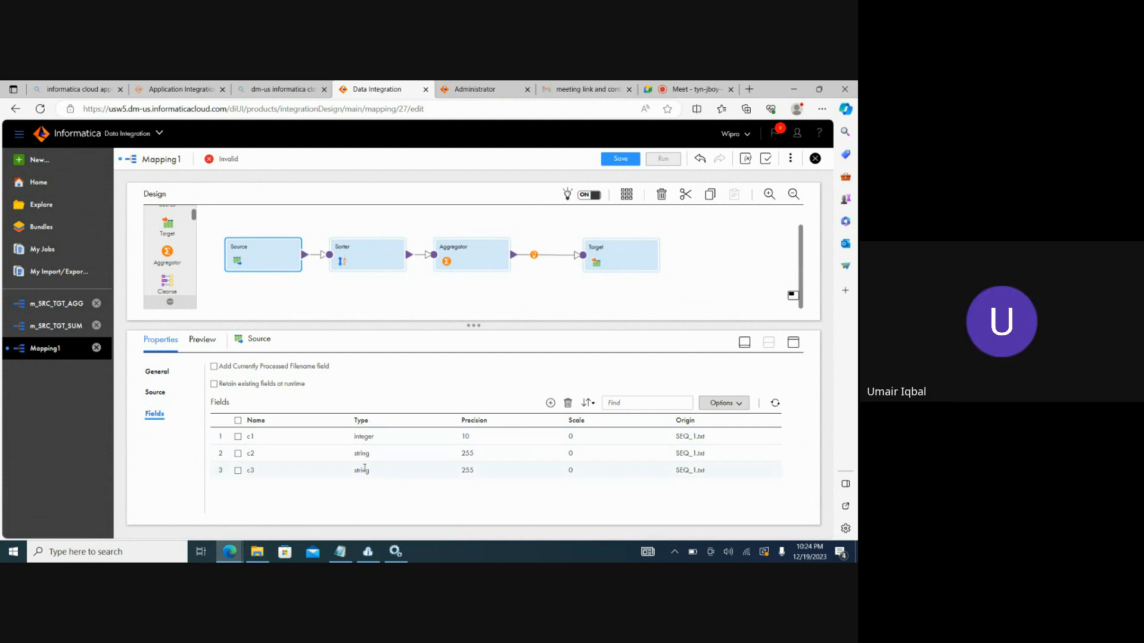
Step: Edit the Source's field metadata to give c2 the native type int
click(725, 404)
click(720, 466)
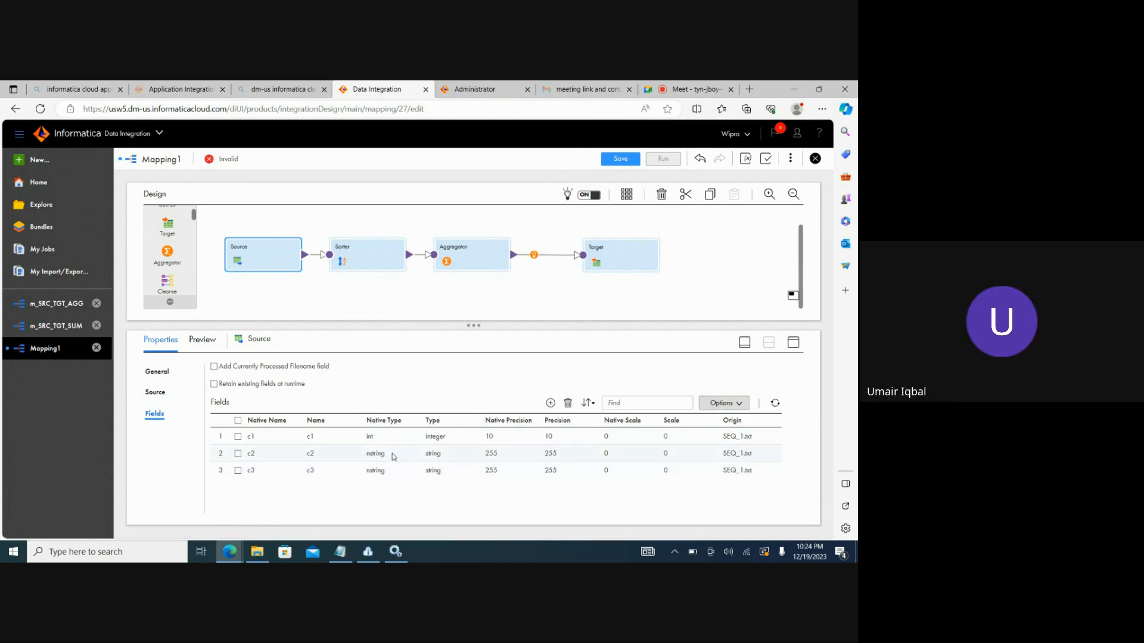
click(393, 456)
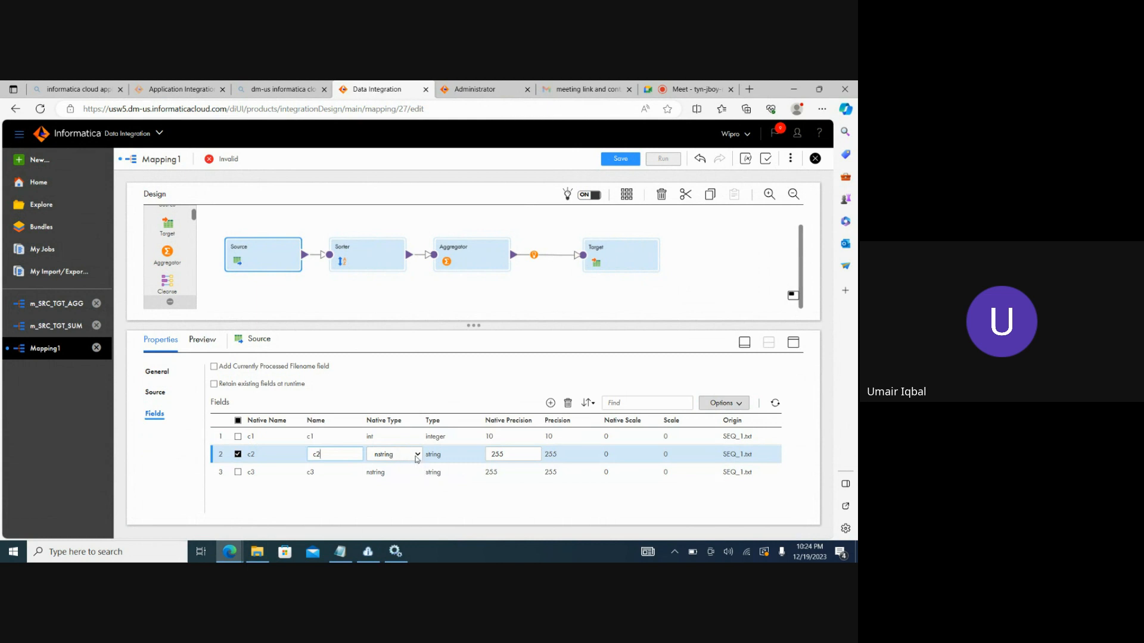
click(416, 456)
click(380, 498)
click(348, 502)
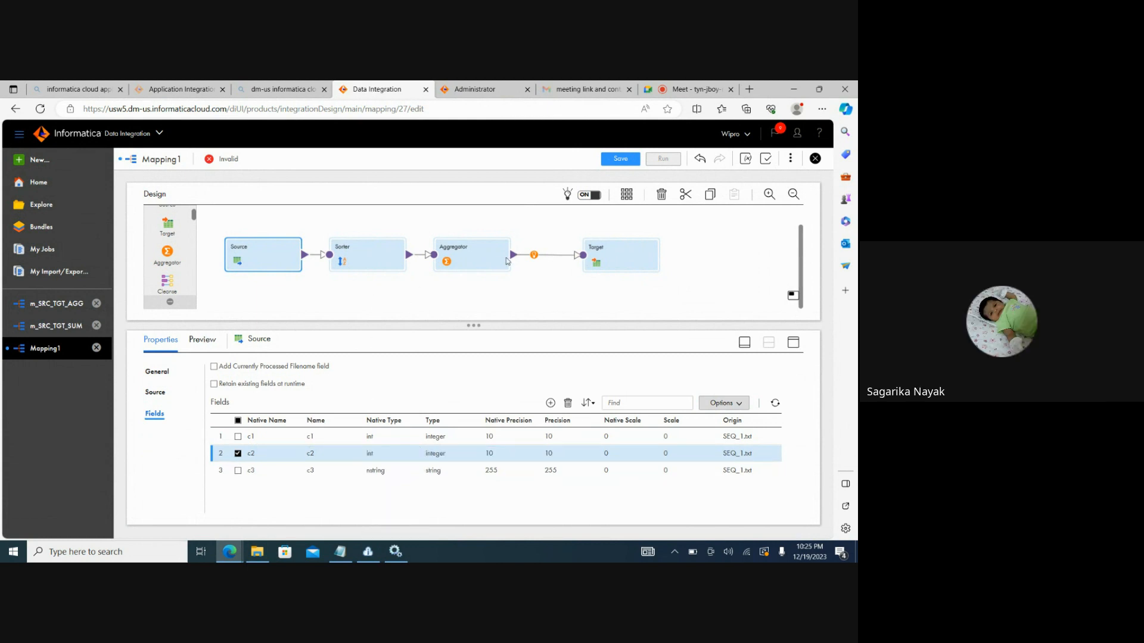
Step: Set the Aggregator's Sum_result expression to sum(c2), validate it, and enable Sorted Input in the advanced settings
click(480, 262)
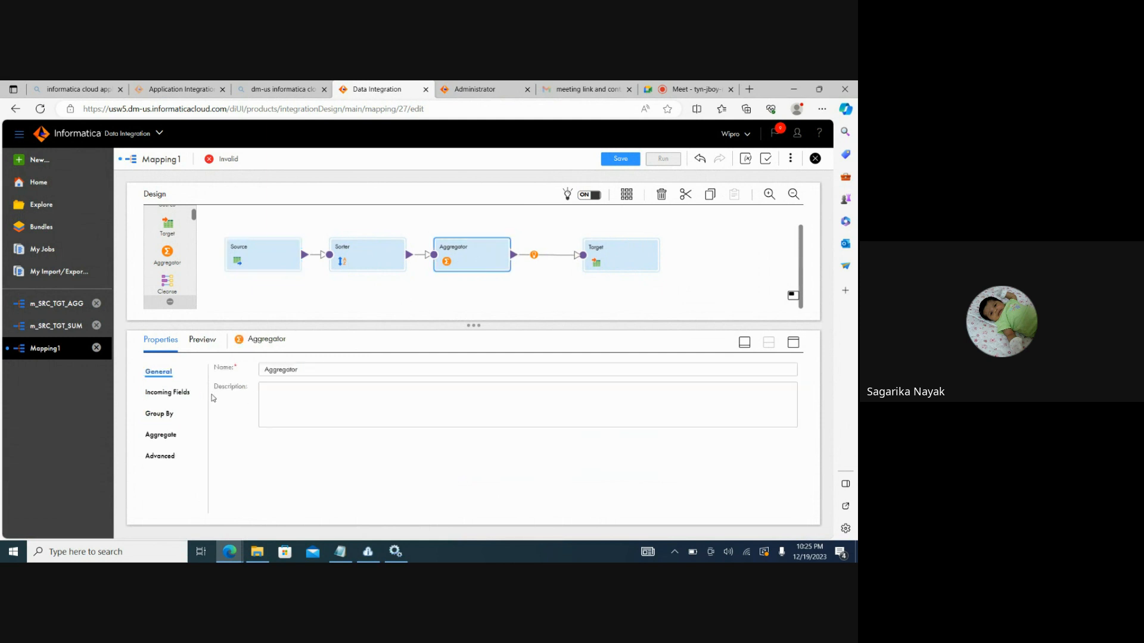
click(169, 414)
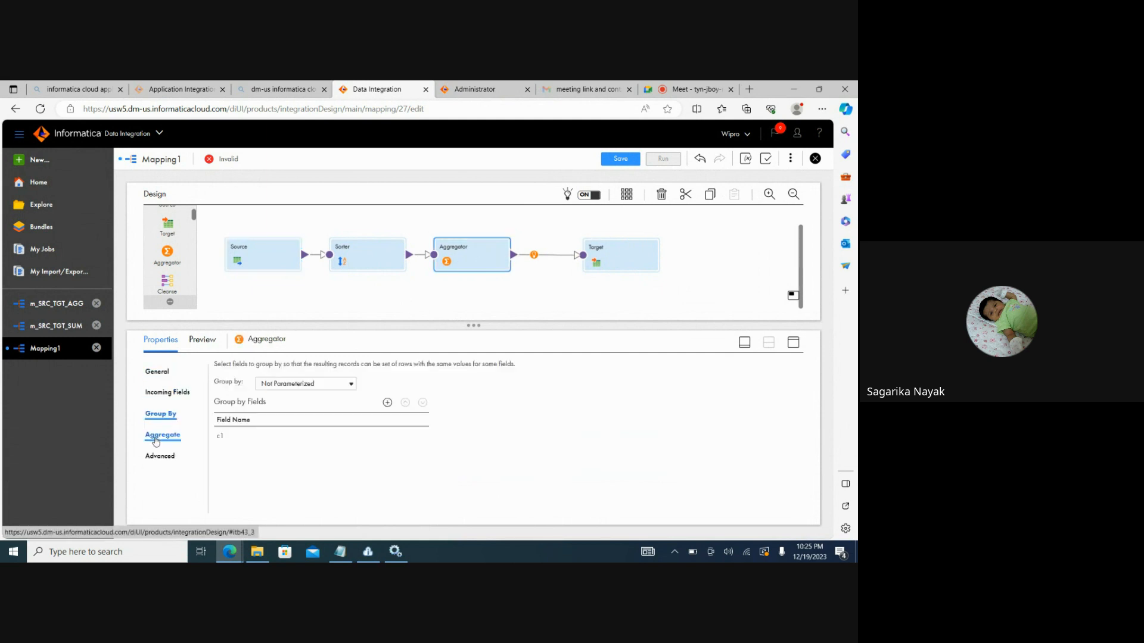
click(170, 436)
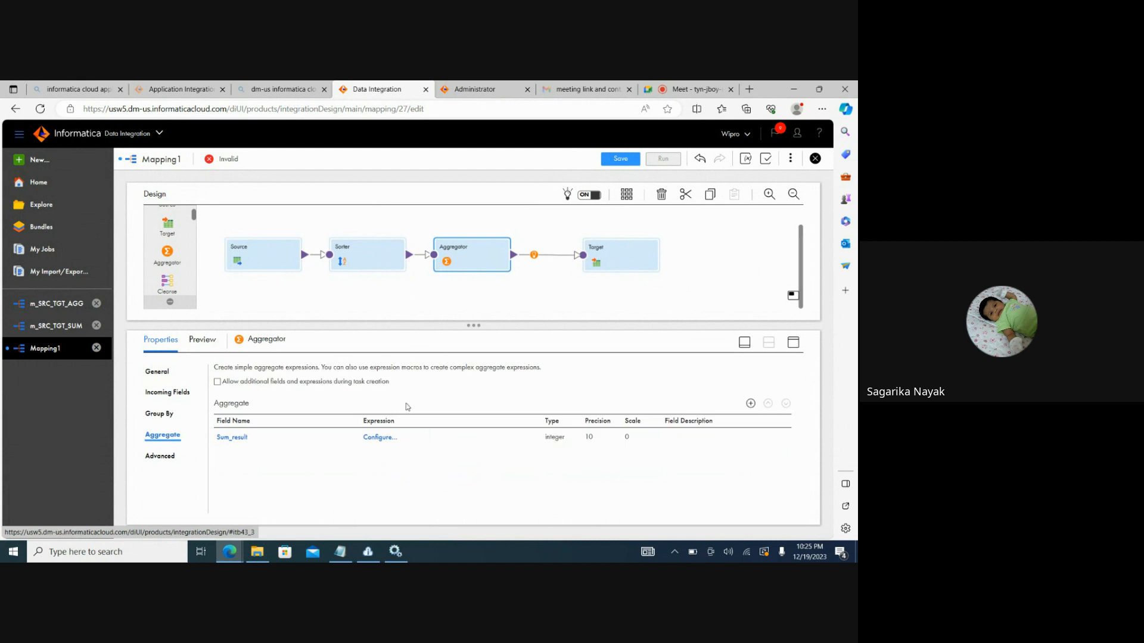
click(381, 439)
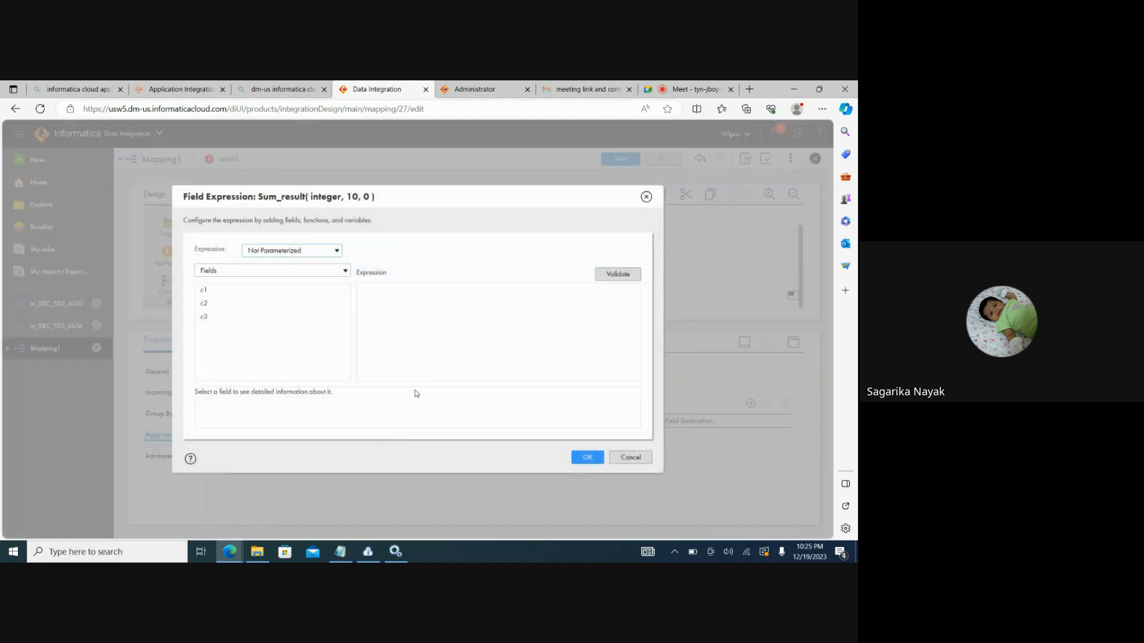
text(sum(c2)
click(607, 275)
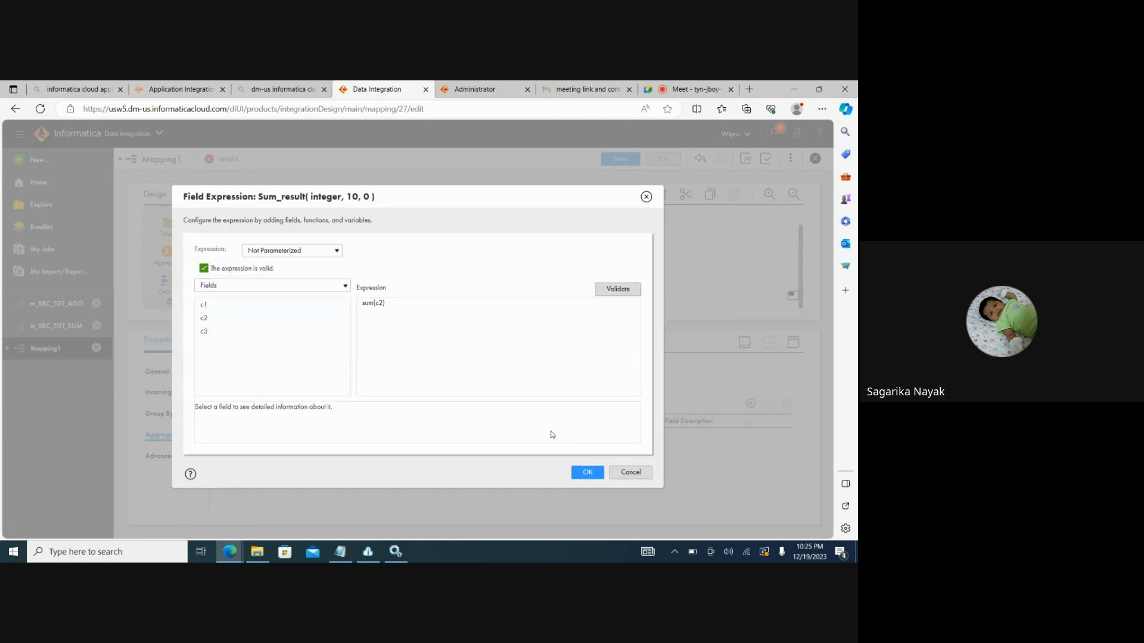
click(586, 472)
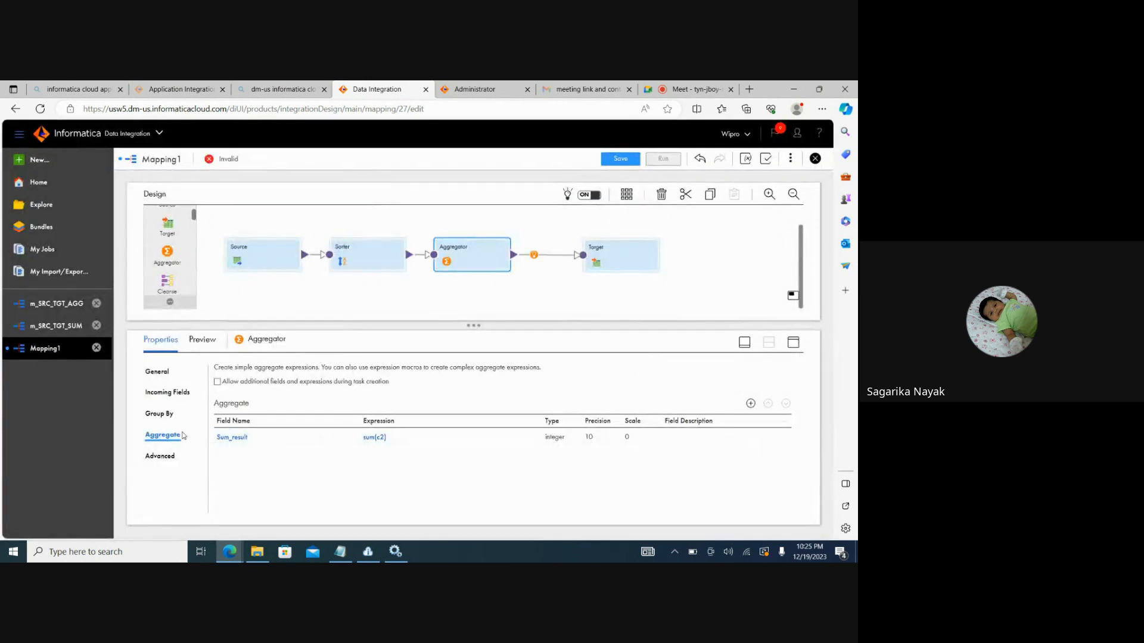
click(161, 458)
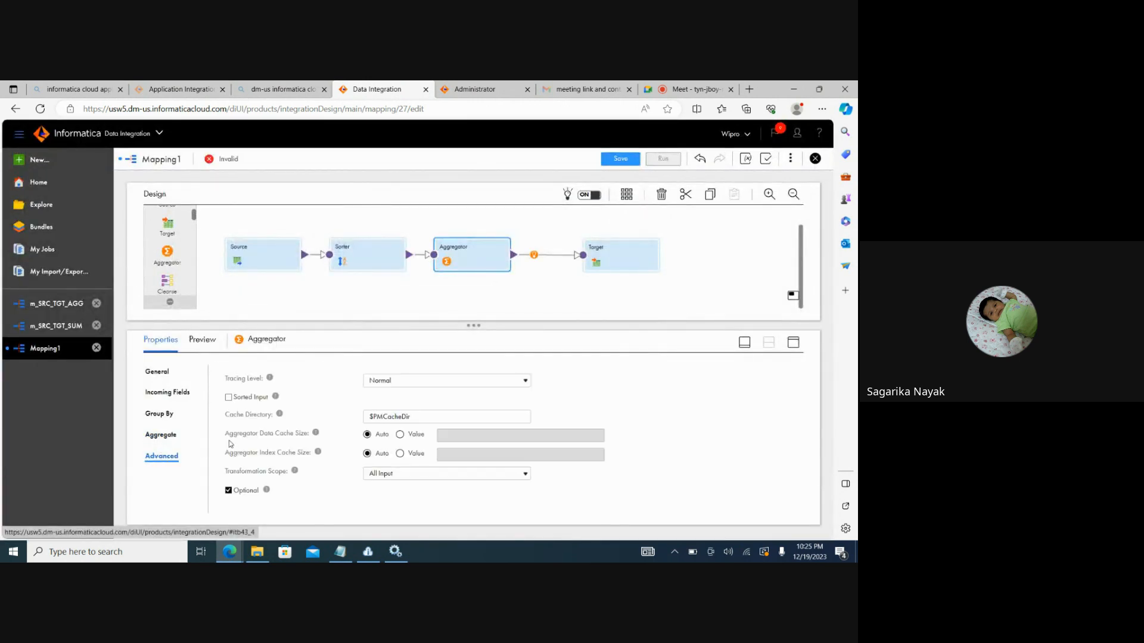
click(229, 398)
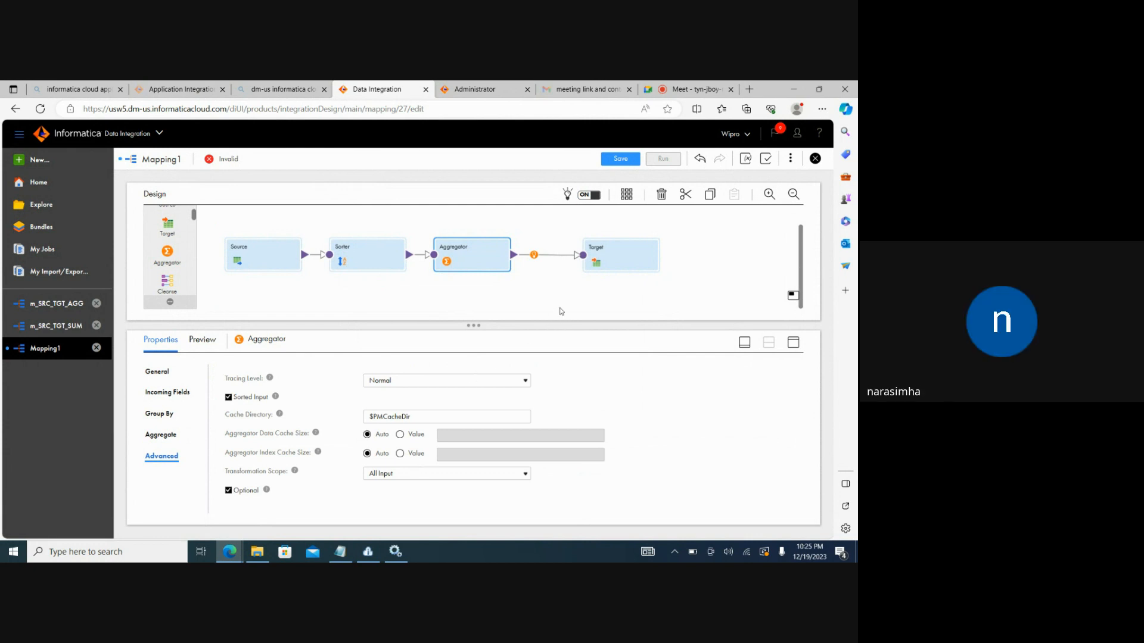
Step: Configure the Target with the Target_FlatFile connection and a new runtime object with the static file name FF_SRT_AGG_SUM.txt
click(617, 263)
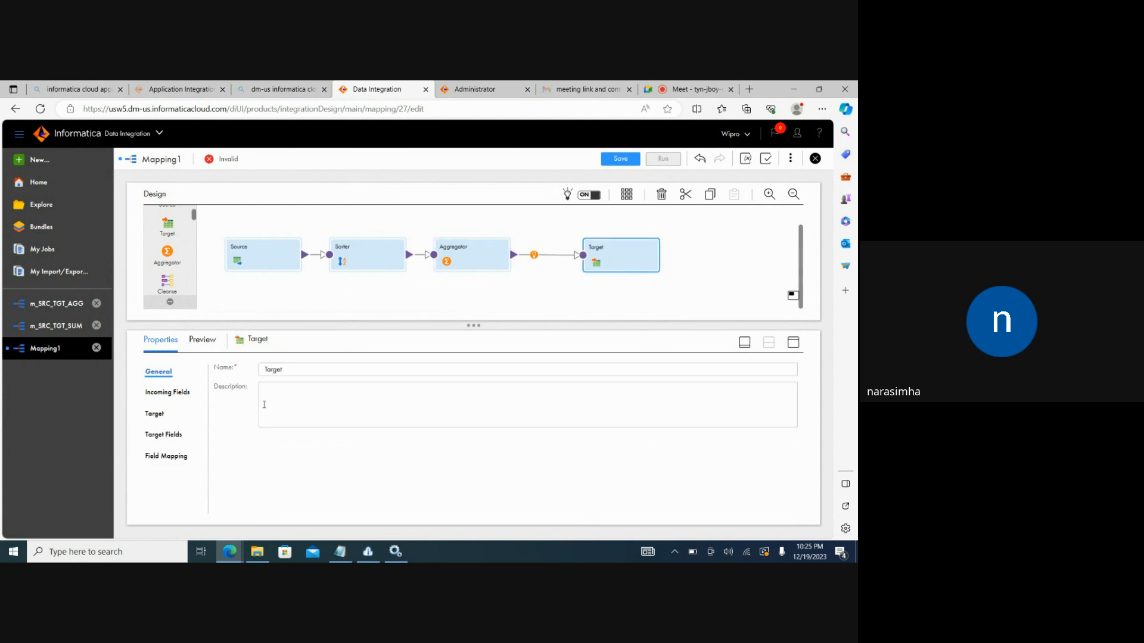
click(156, 415)
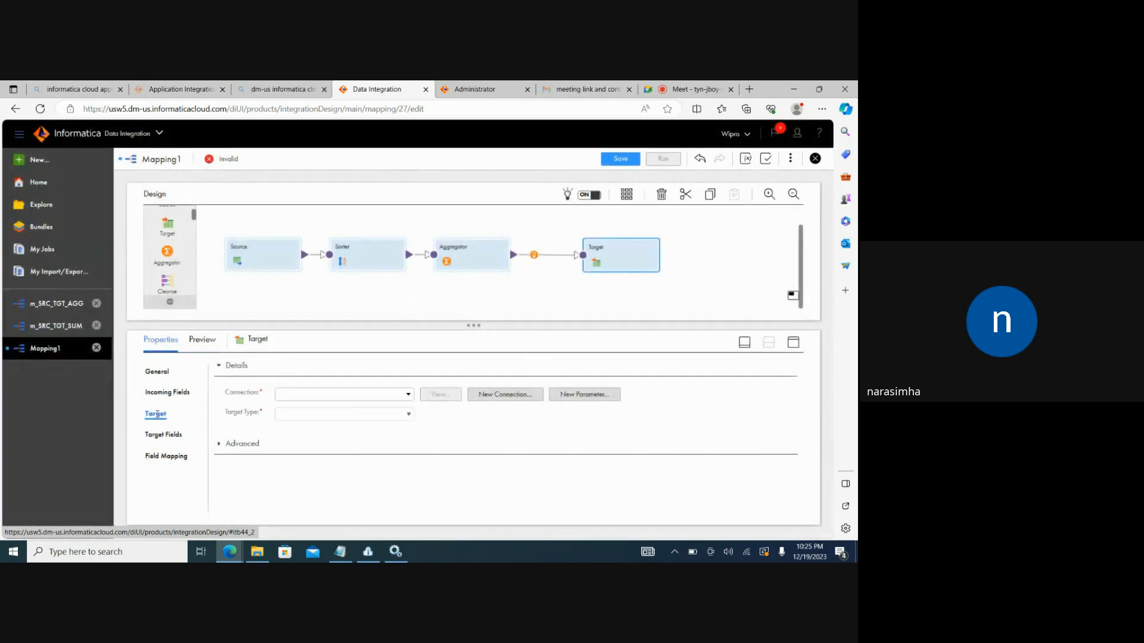
click(361, 401)
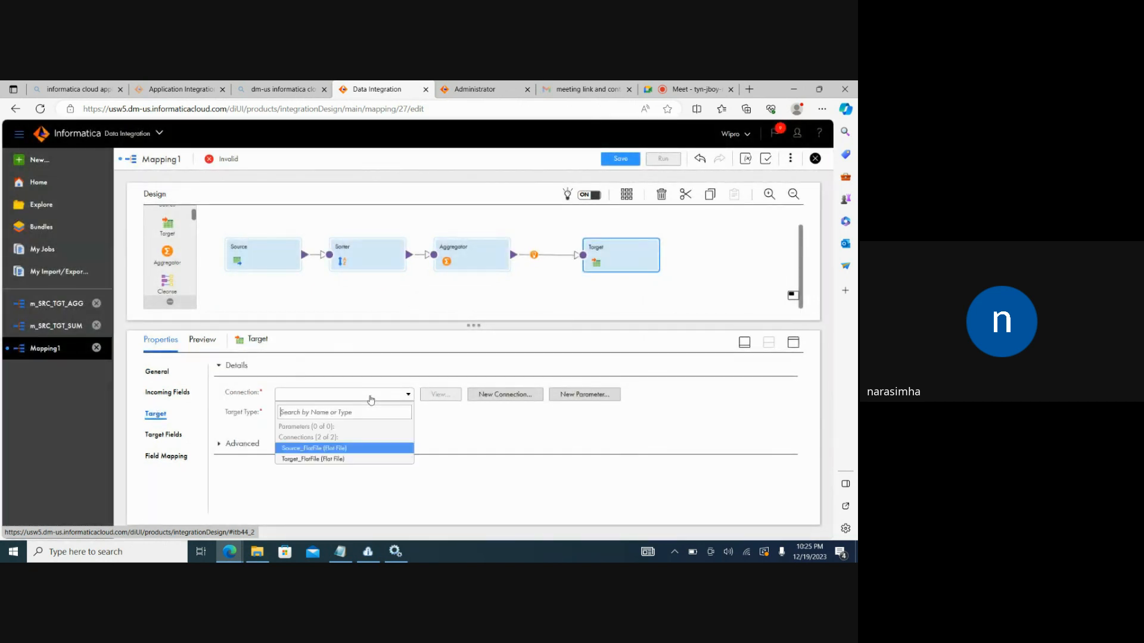
click(316, 457)
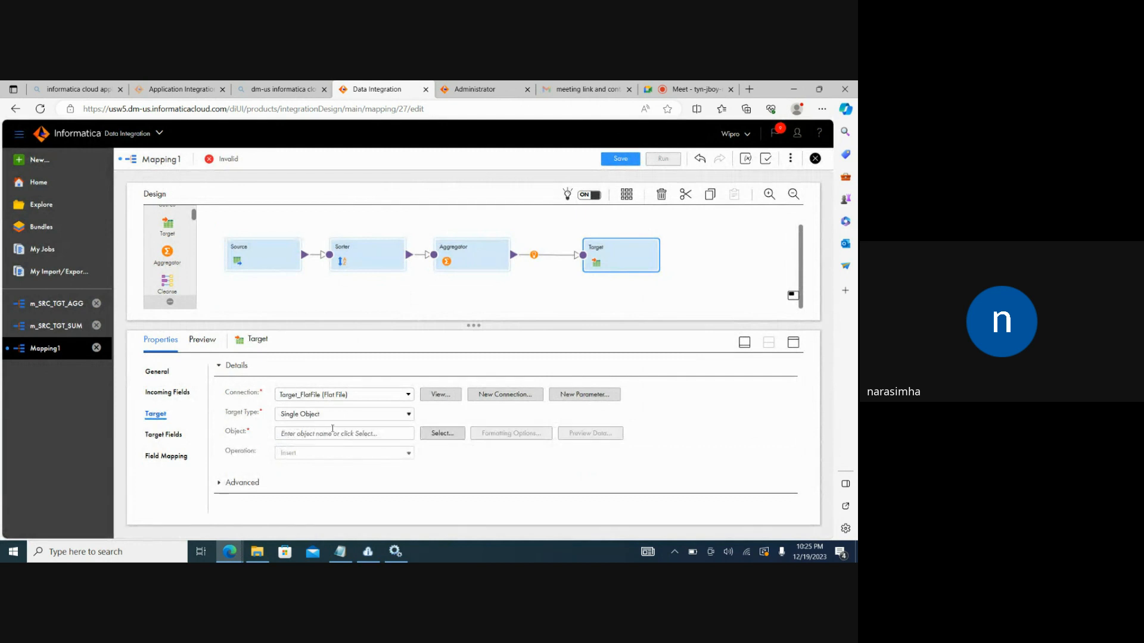
click(439, 438)
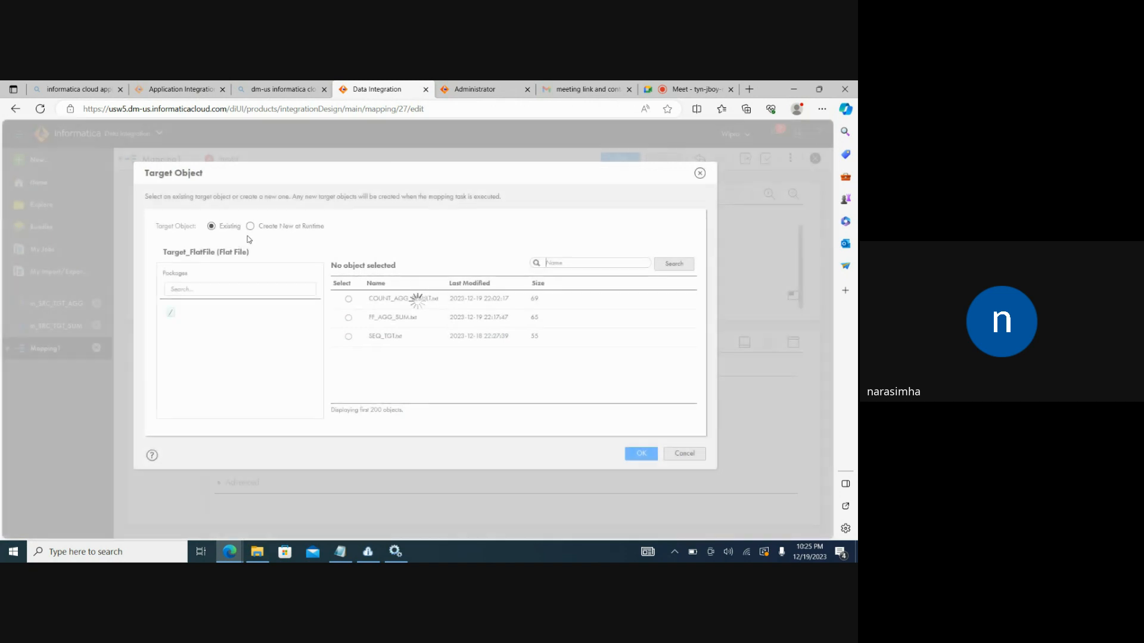
click(250, 227)
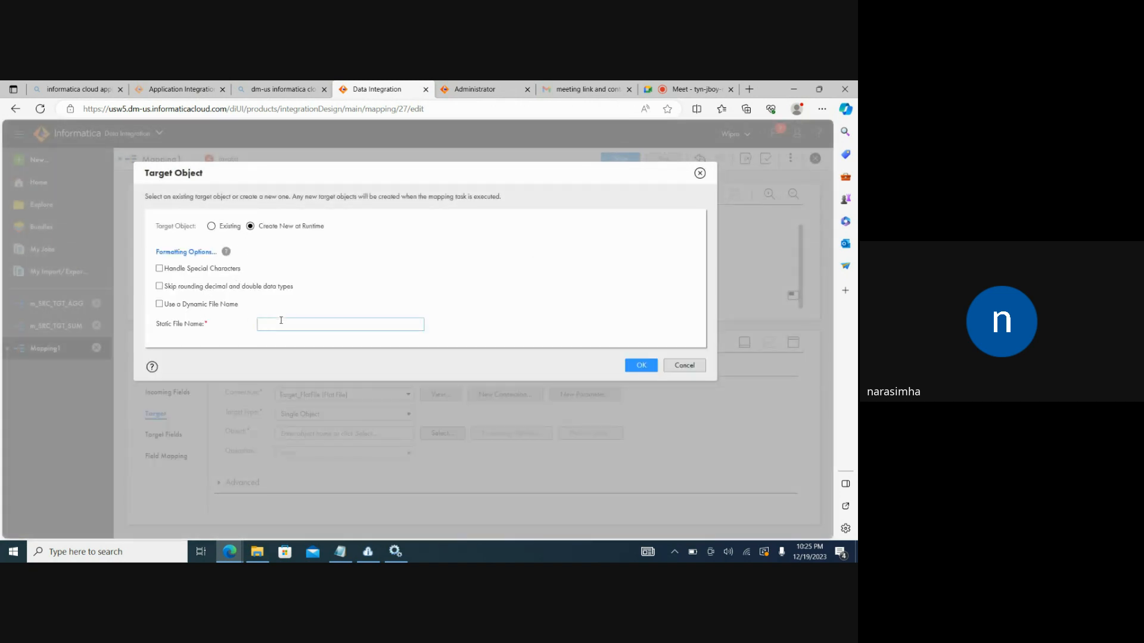
text(FF_SRR)
key(BackSpace)
key(BackSpace)
text(T_AG_)
text(G)
click(642, 367)
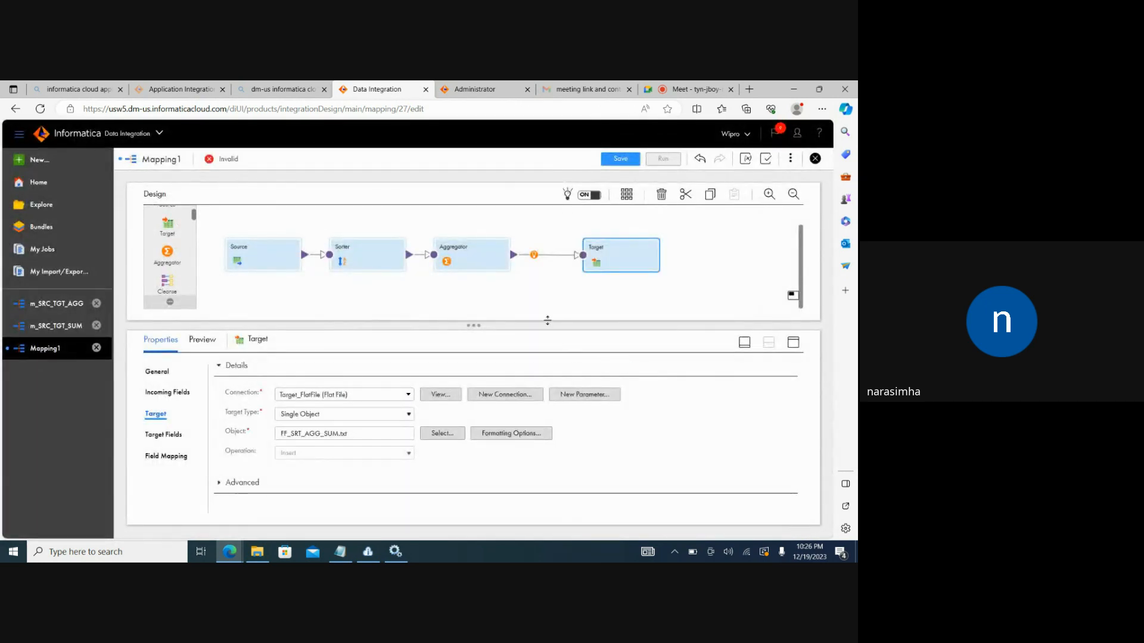
Step: Save the mapping, rename it from Mapping1 to m_SRT_AGG_SUM, and save it again
click(620, 158)
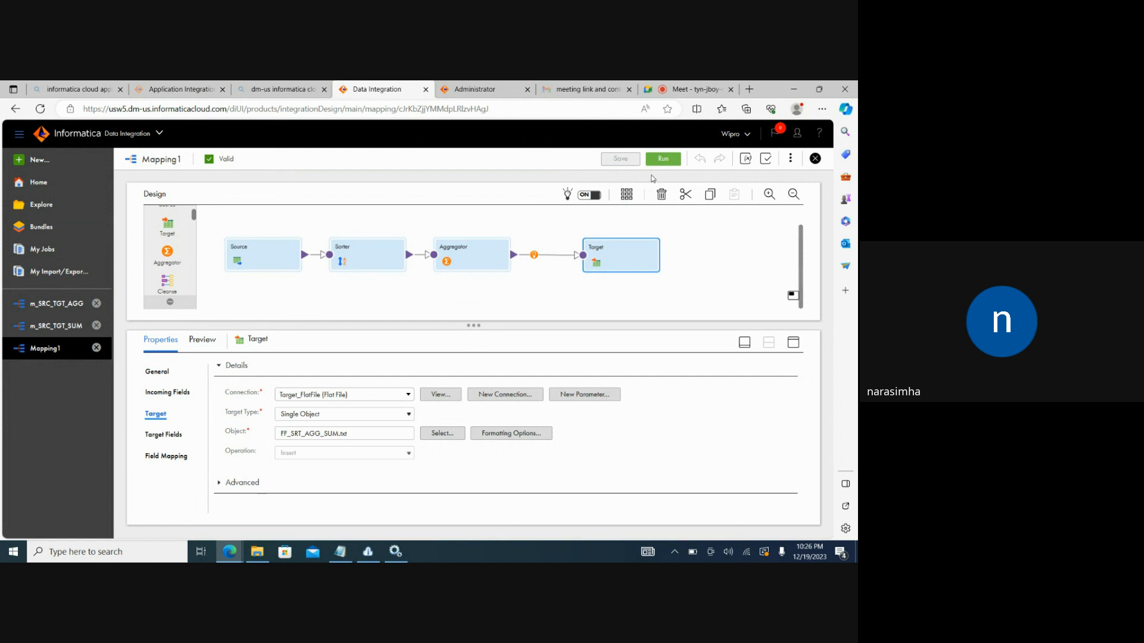
click(458, 223)
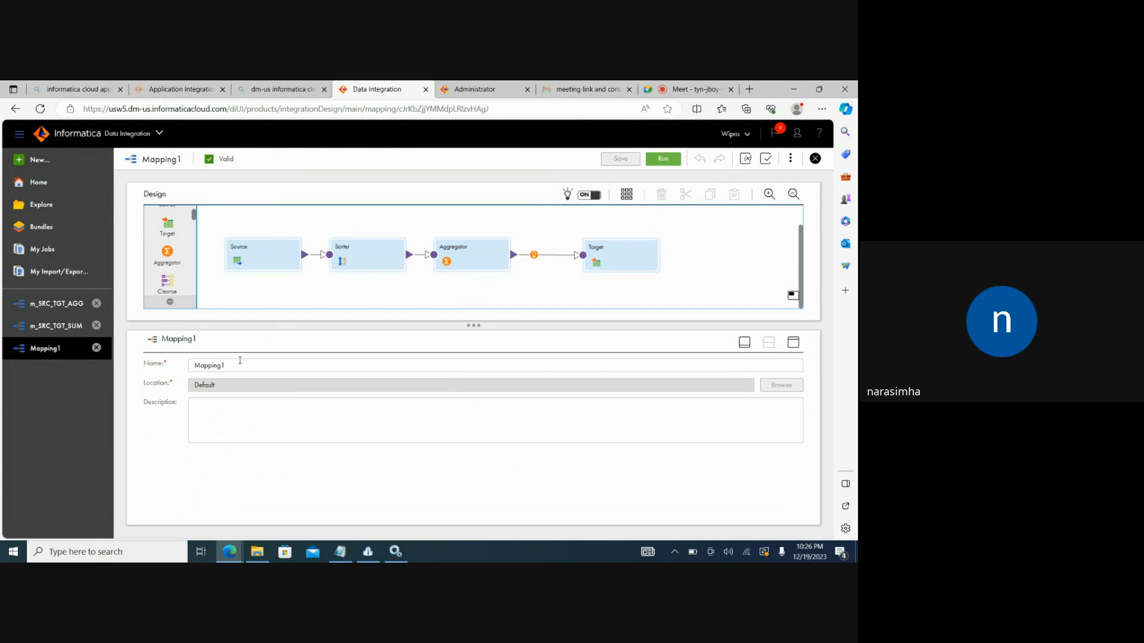
key(BackSpace)
key(BackSpace)
key(BackSpace)
key(BackSpace)
key(BackSpace)
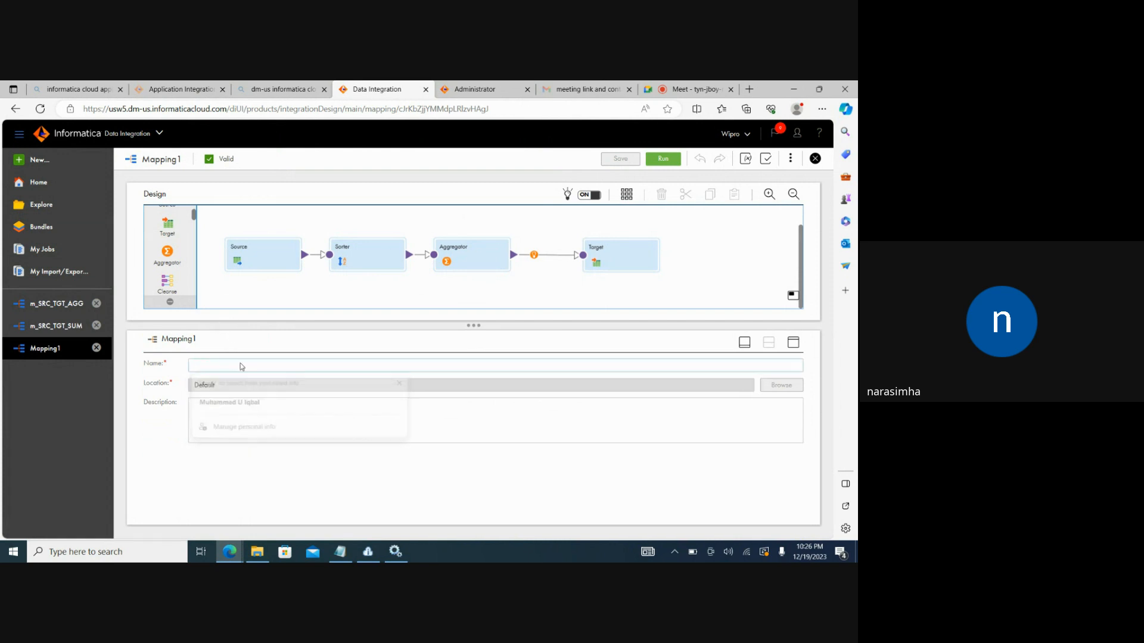
text(m_S)
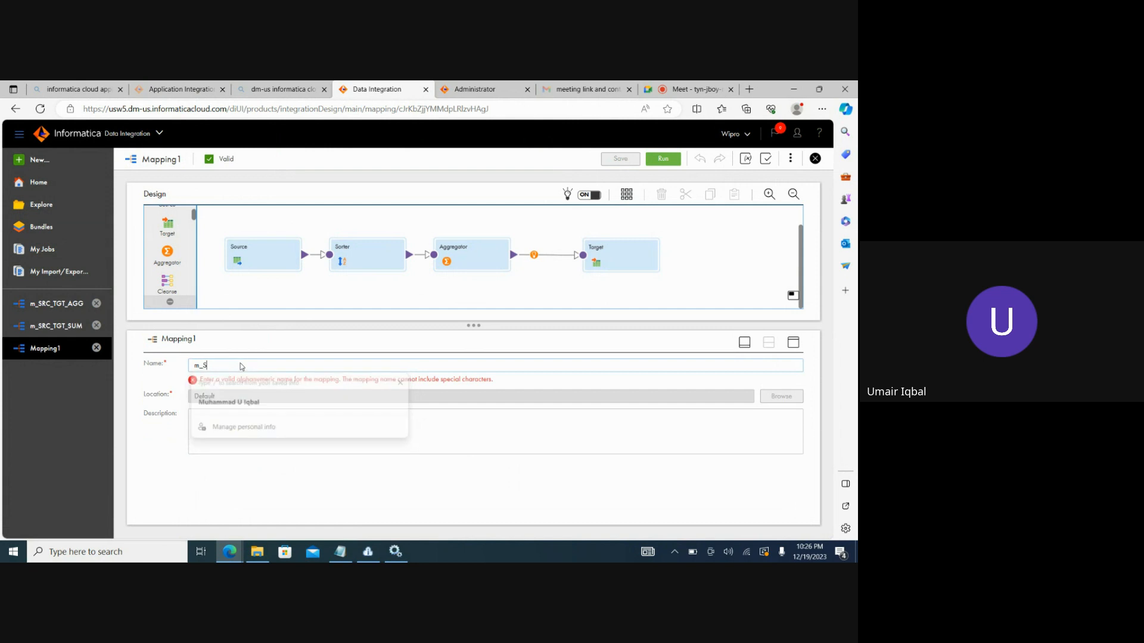
text(RT_)
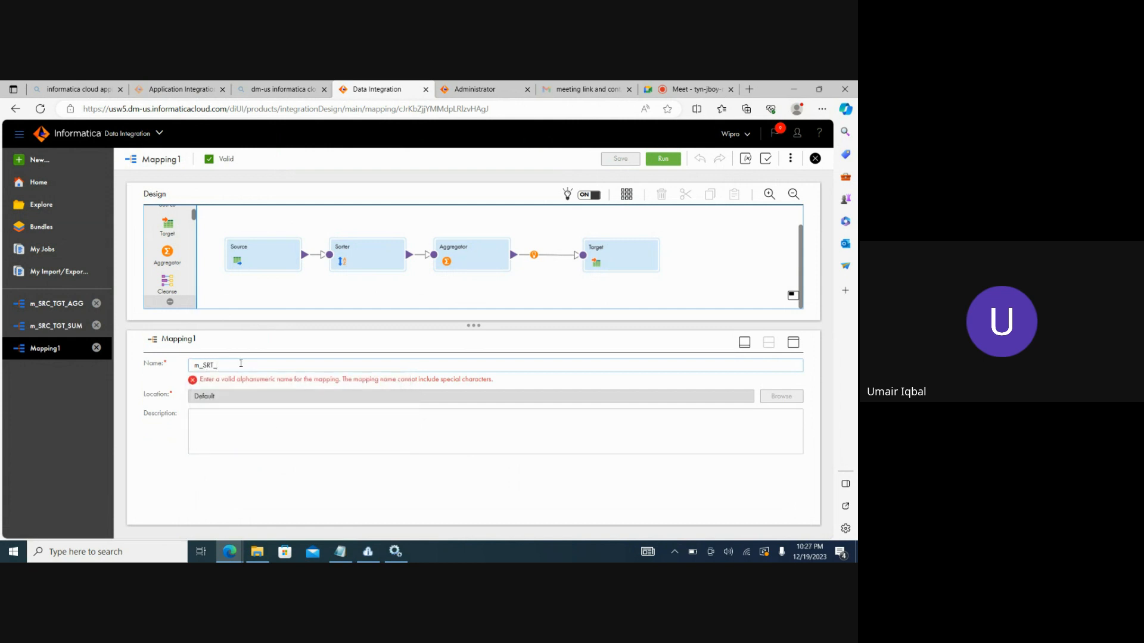
text(AGG_S)
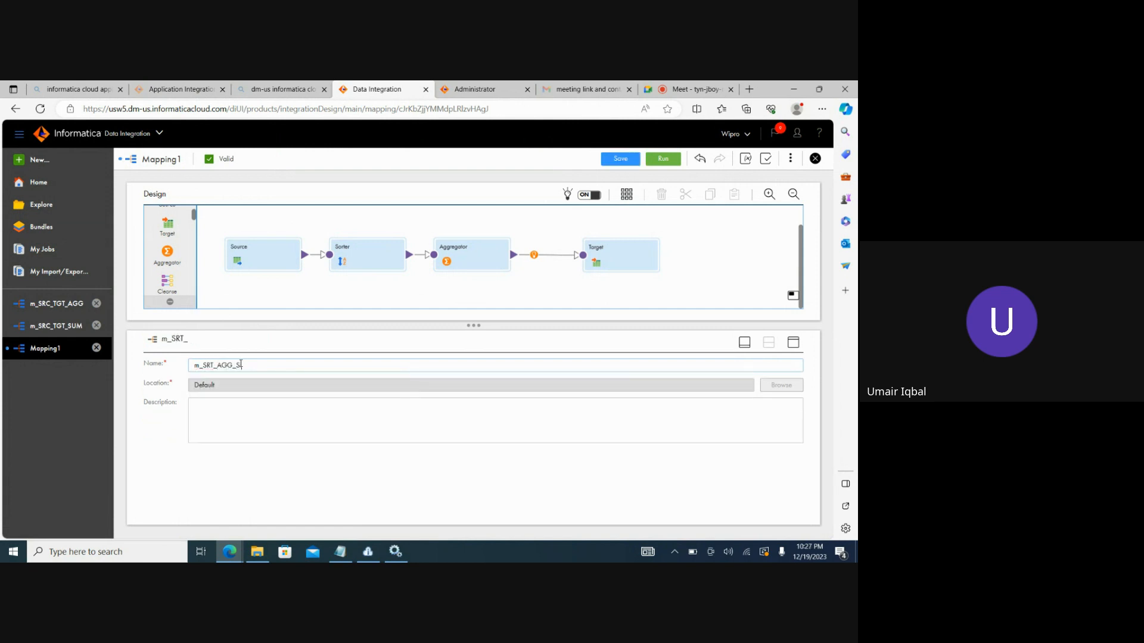
text(UM)
click(622, 160)
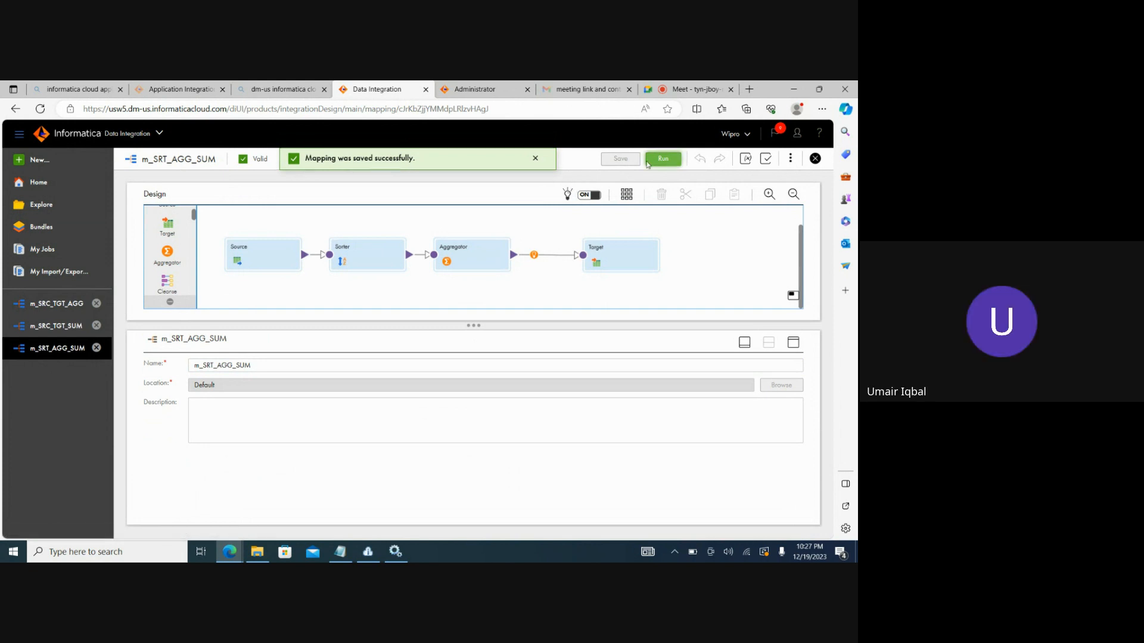
Step: Run the m_SRT_AGG_SUM mapping and monitor its job in My Jobs, refreshing the list until the run finishes
click(656, 160)
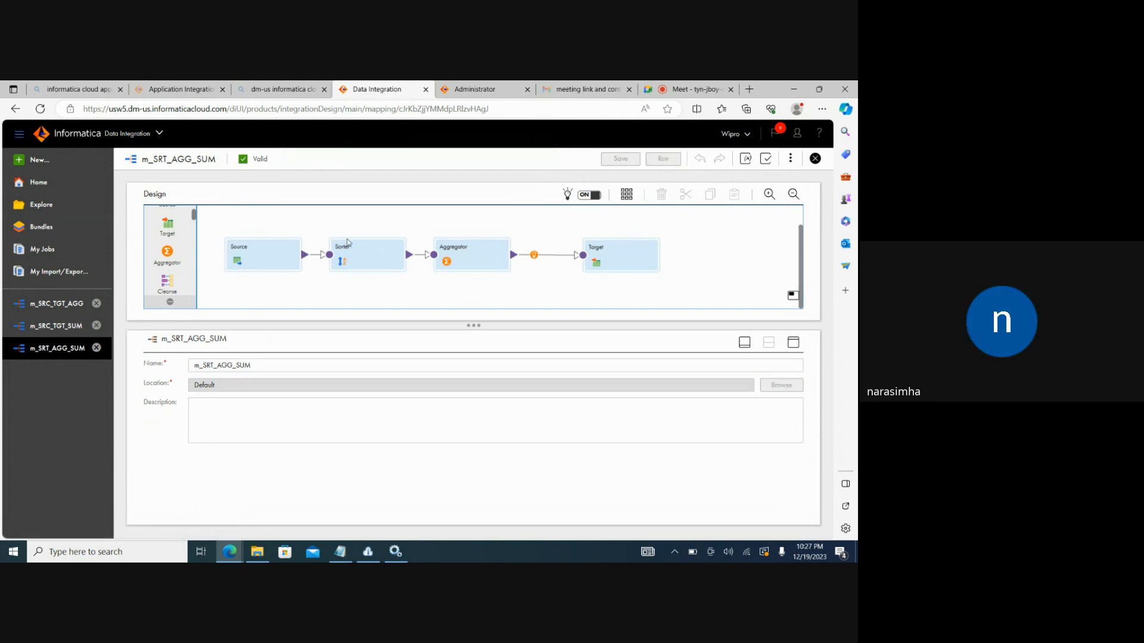
click(42, 250)
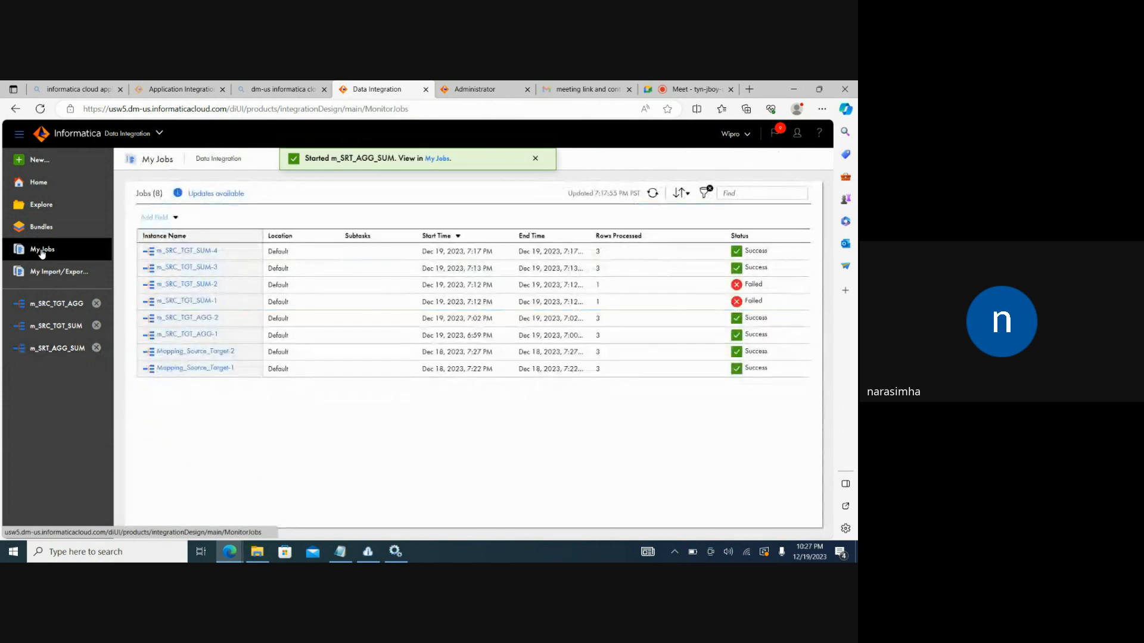
click(652, 193)
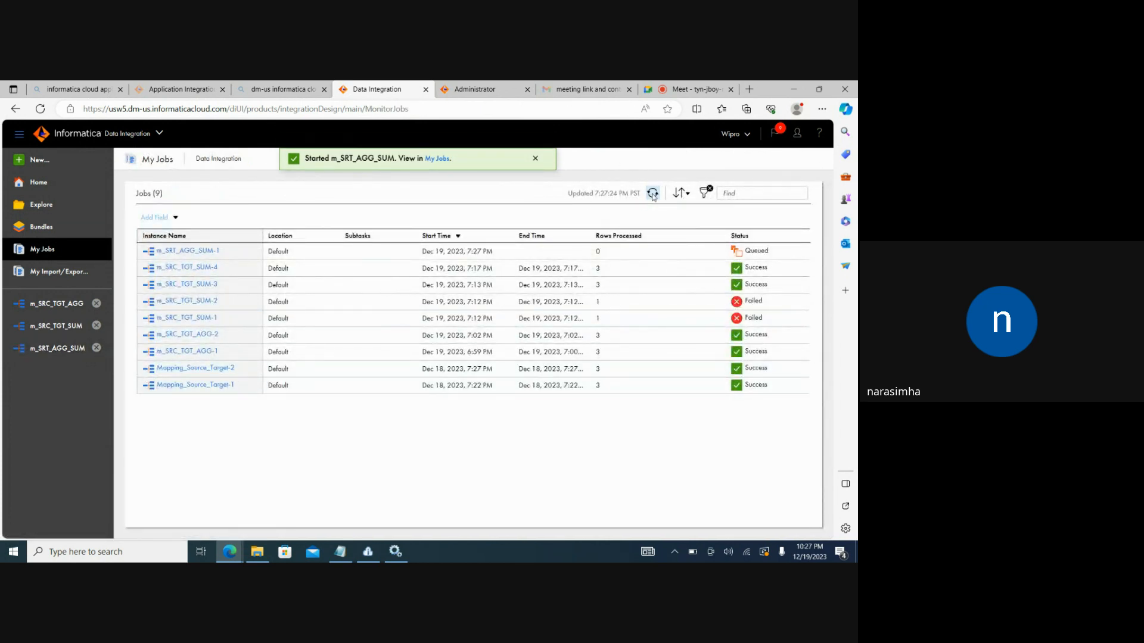
click(653, 193)
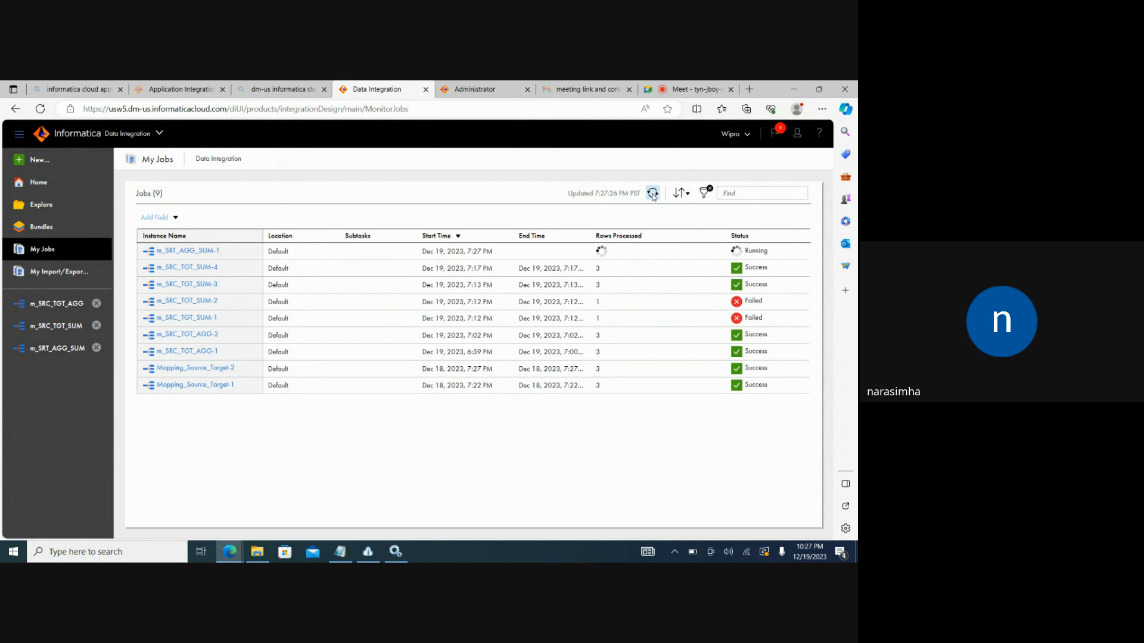
click(652, 193)
click(652, 194)
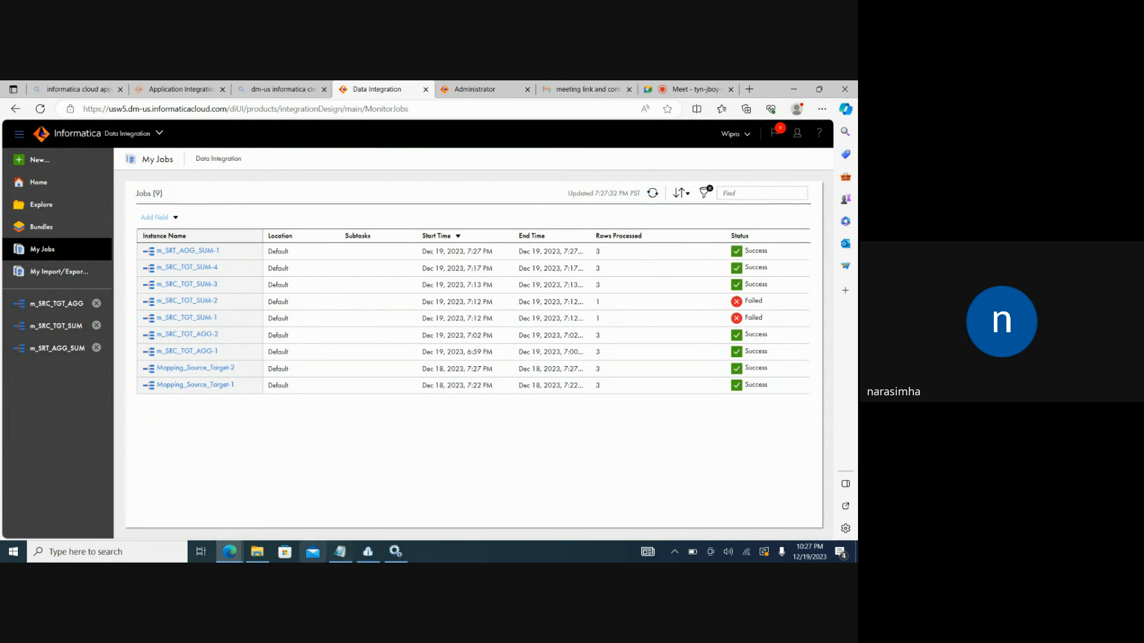
Step: Open FF_SRT_AGG_SUM from the C:\Target folder in Notepad and examine its Sum_result data rows
click(263, 557)
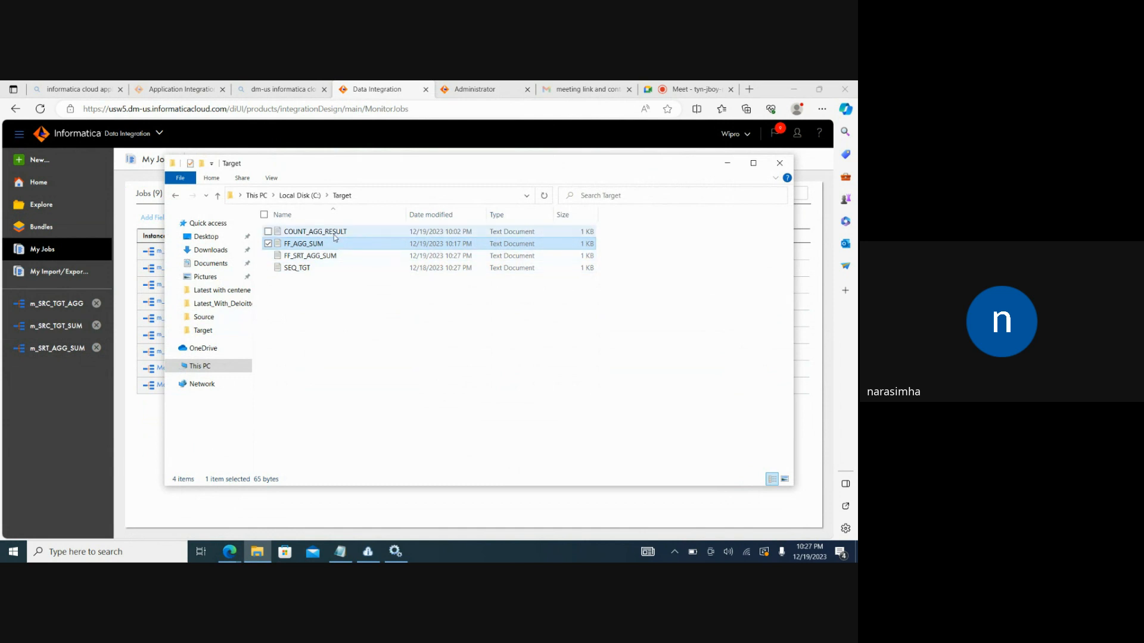
double_click(327, 256)
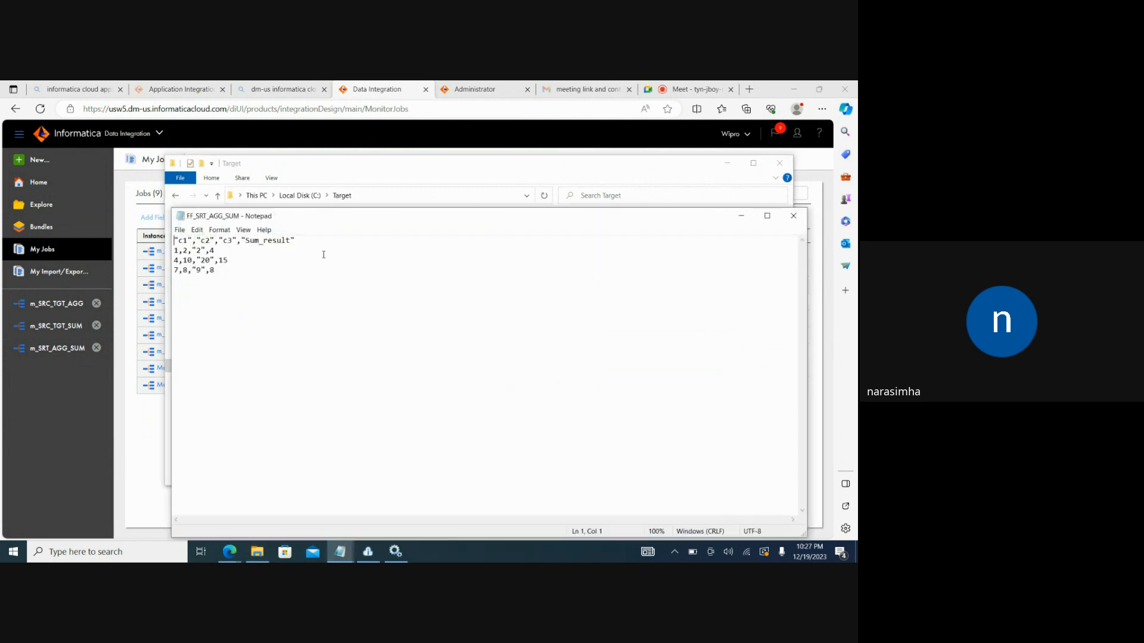
drag(230, 272, 173, 252)
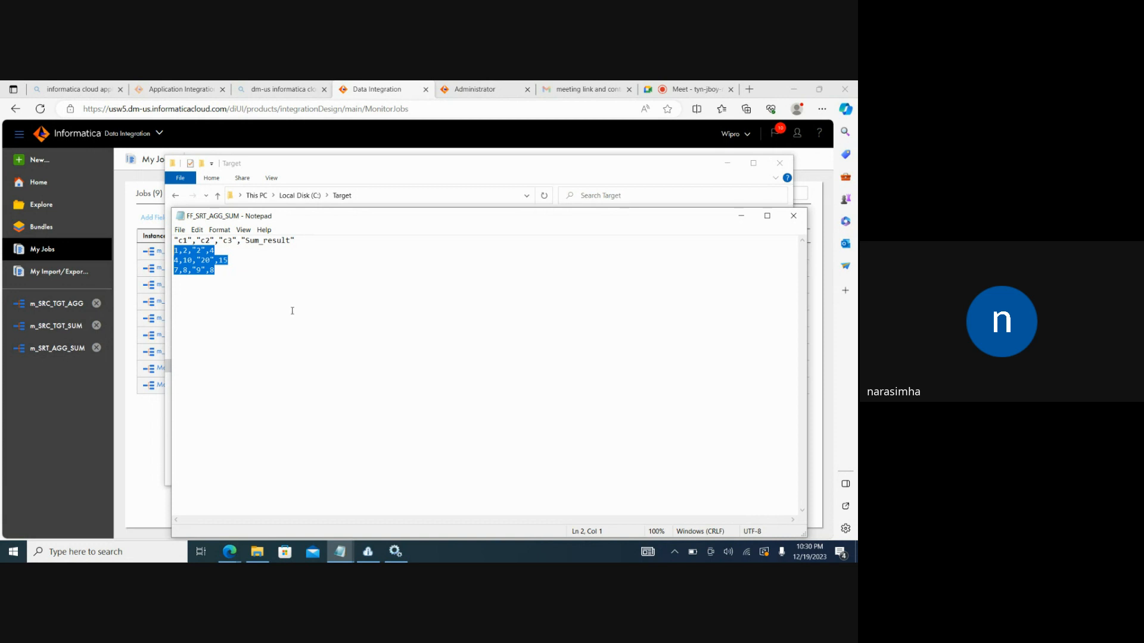
Step: Switch to the Google Meet call in the browser and leave the meeting
click(657, 88)
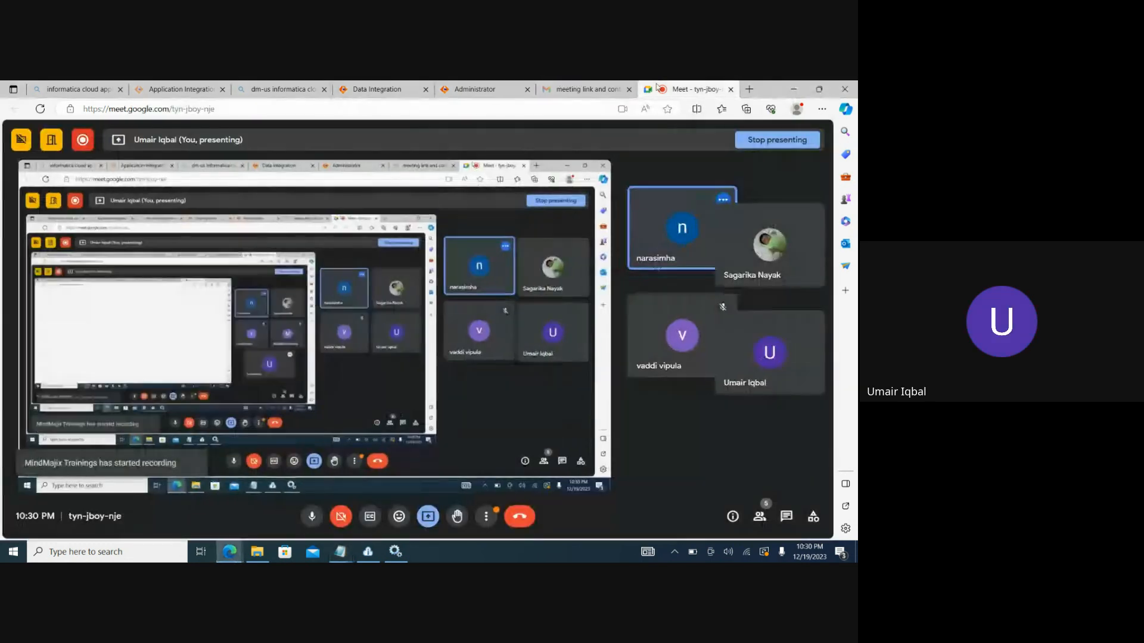
click(521, 517)
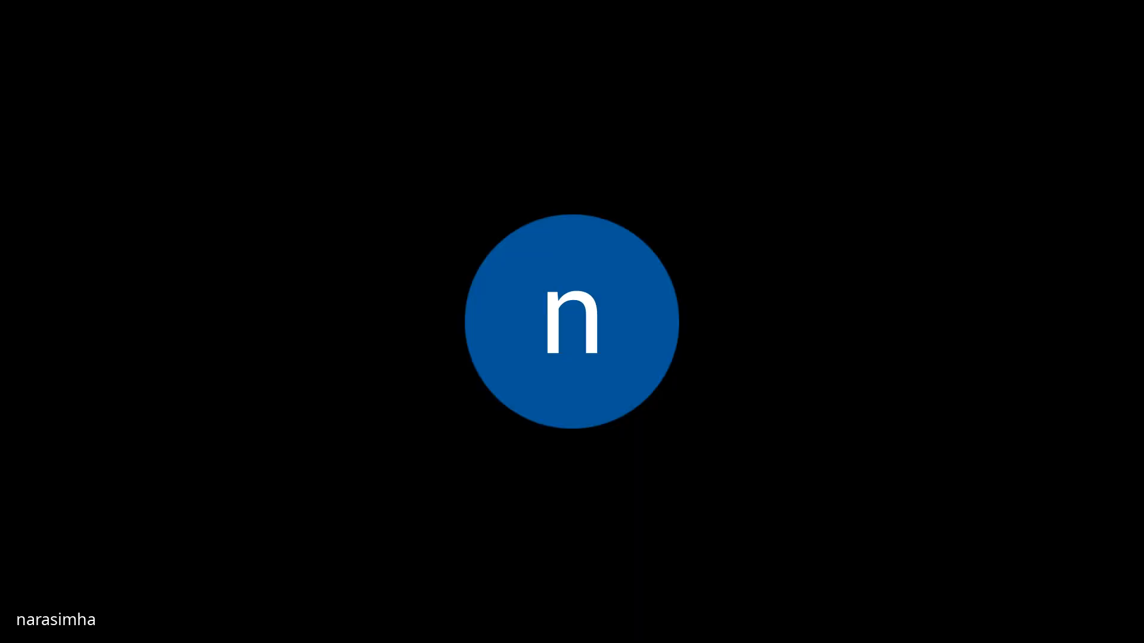